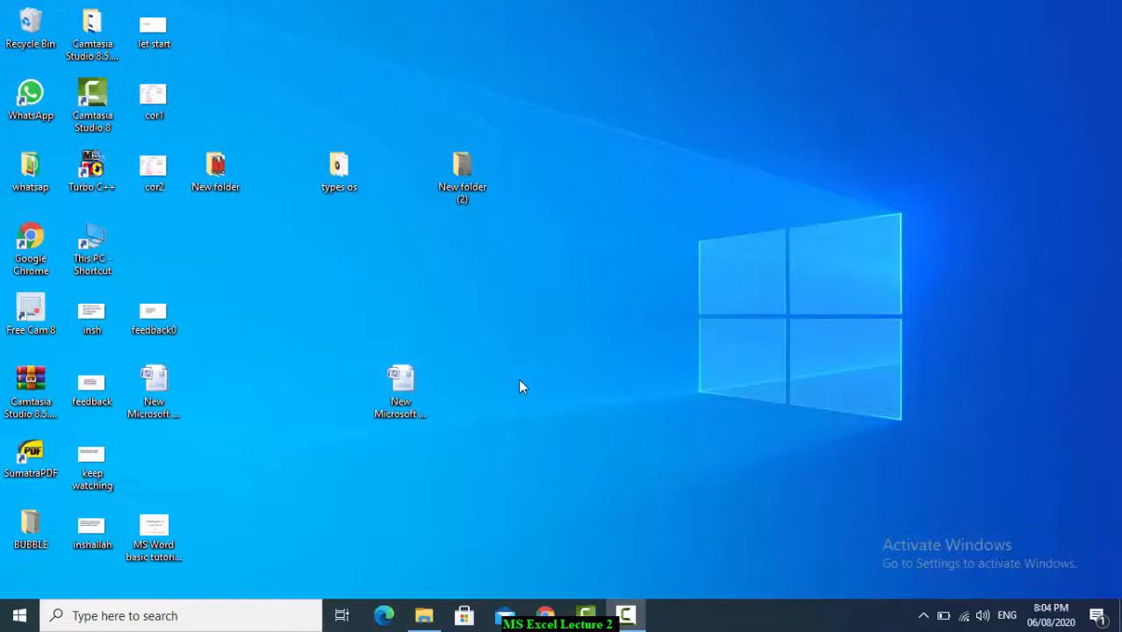
Step: Create a new Microsoft Office Excel Worksheet file on the desktop, keeping its default name
right_click(593, 230)
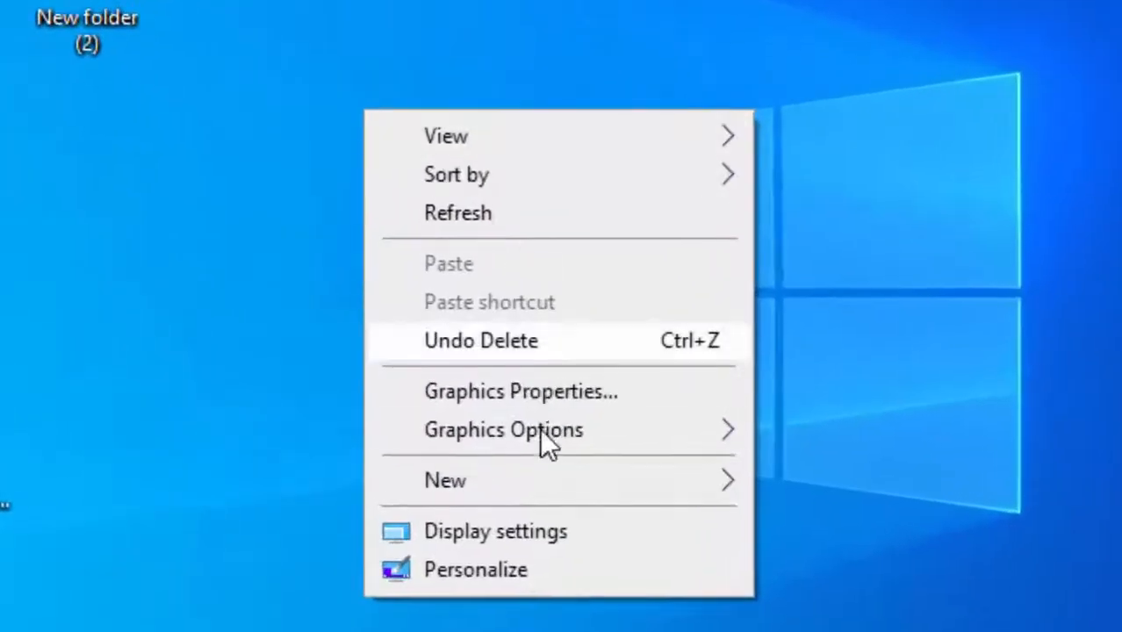
mouse_move(555, 474)
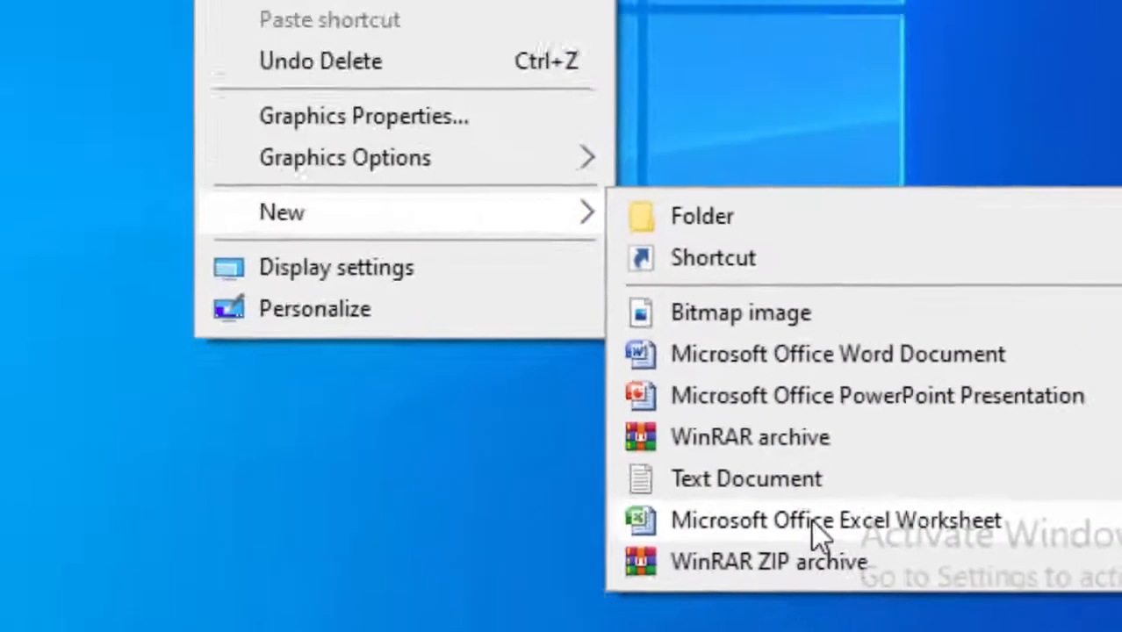
left_click(687, 497)
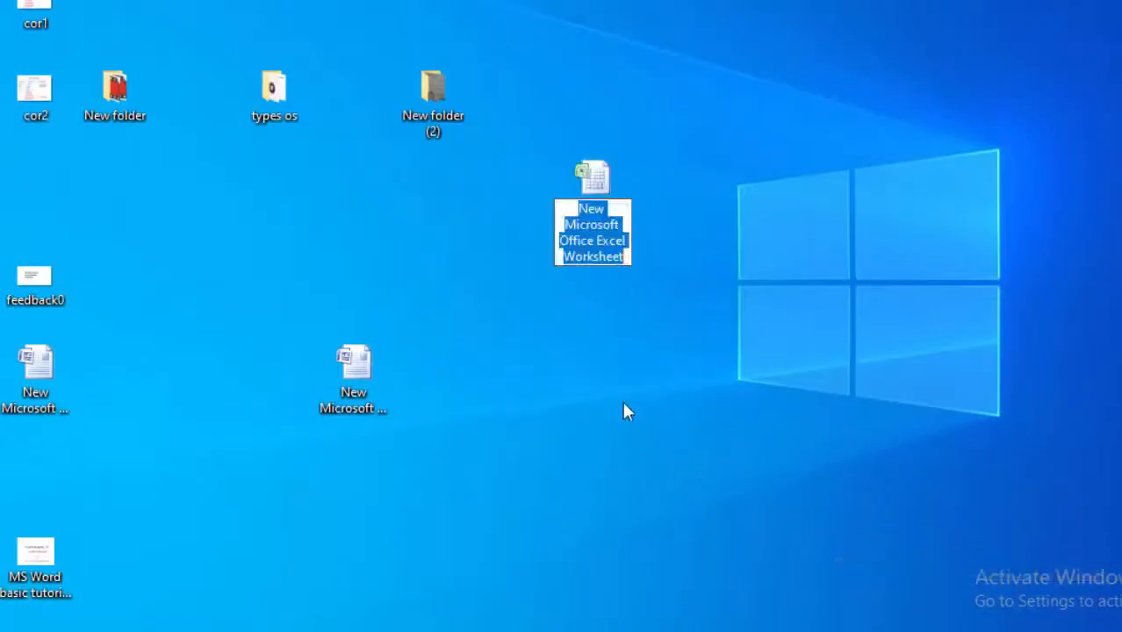
key("Return")
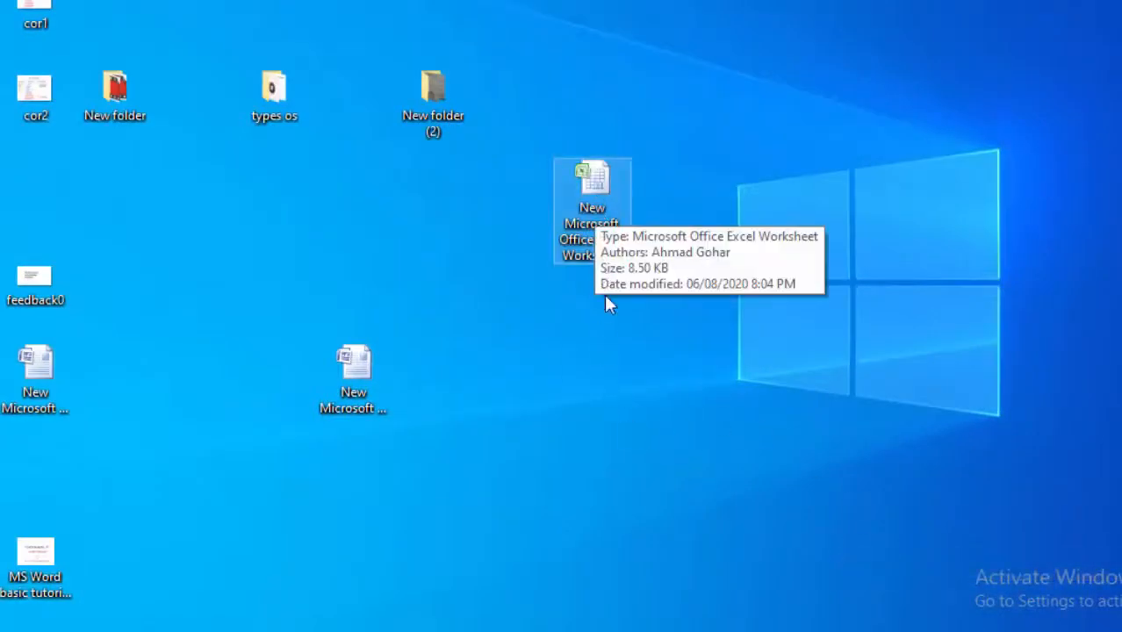
left_click(615, 354)
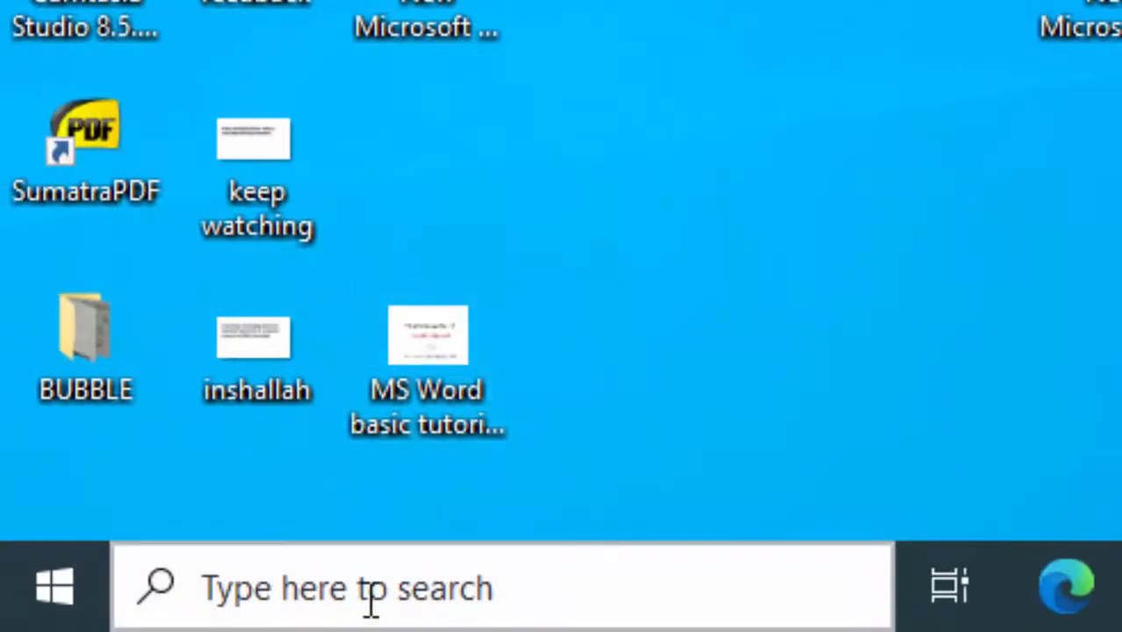
Step: Search Windows for "excel" to locate the Microsoft Office Excel 2007 app
left_click(368, 599)
type("ex")
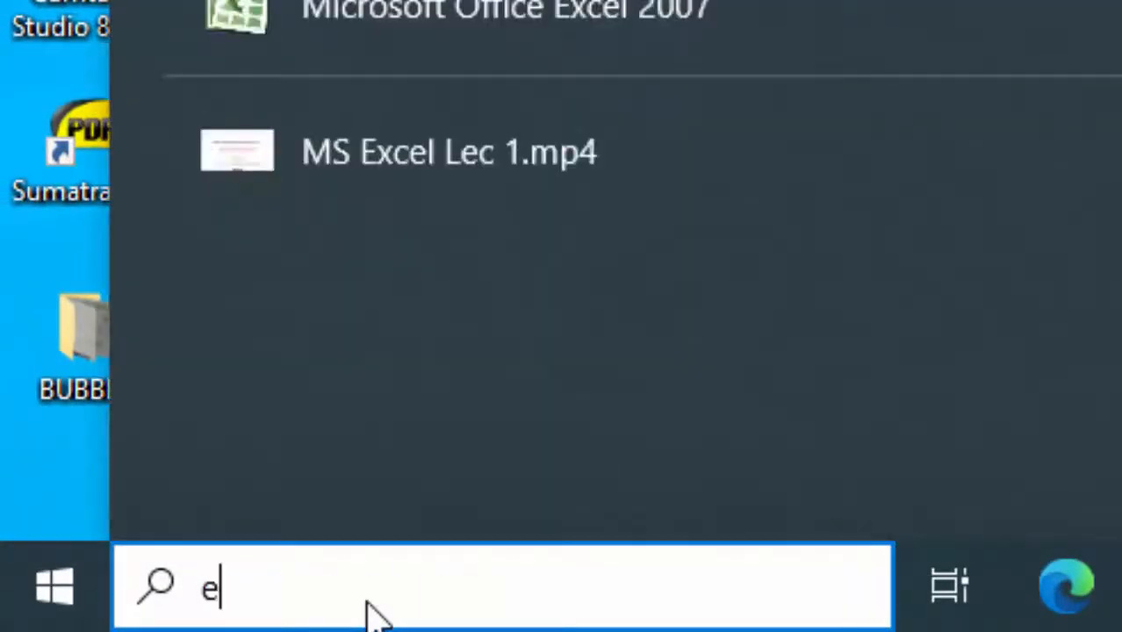
type("cel")
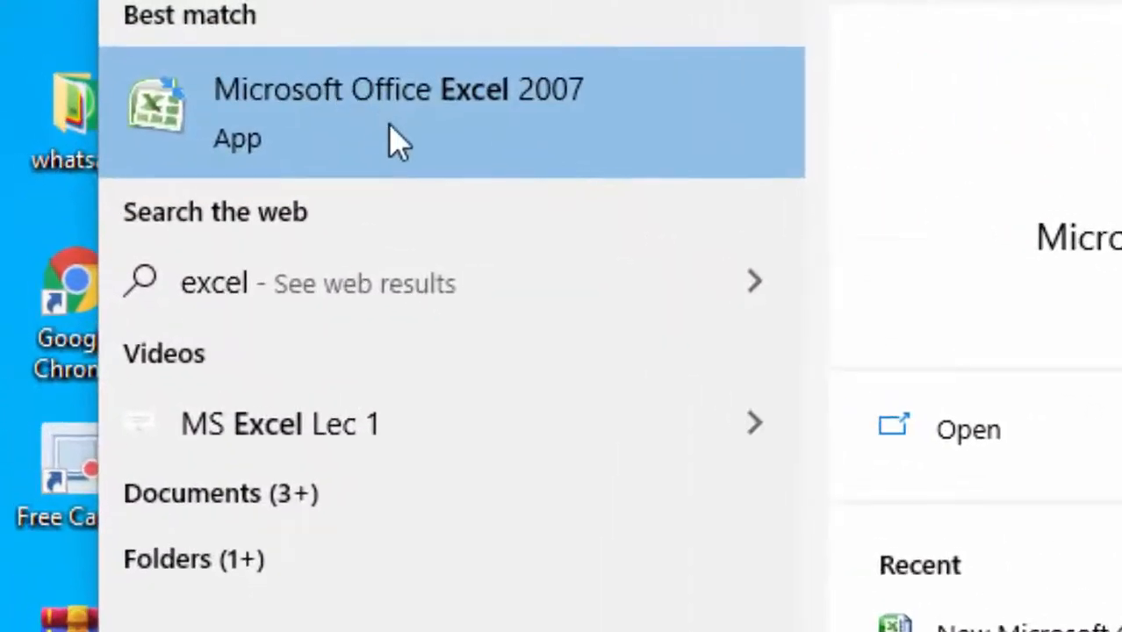
left_click(369, 109)
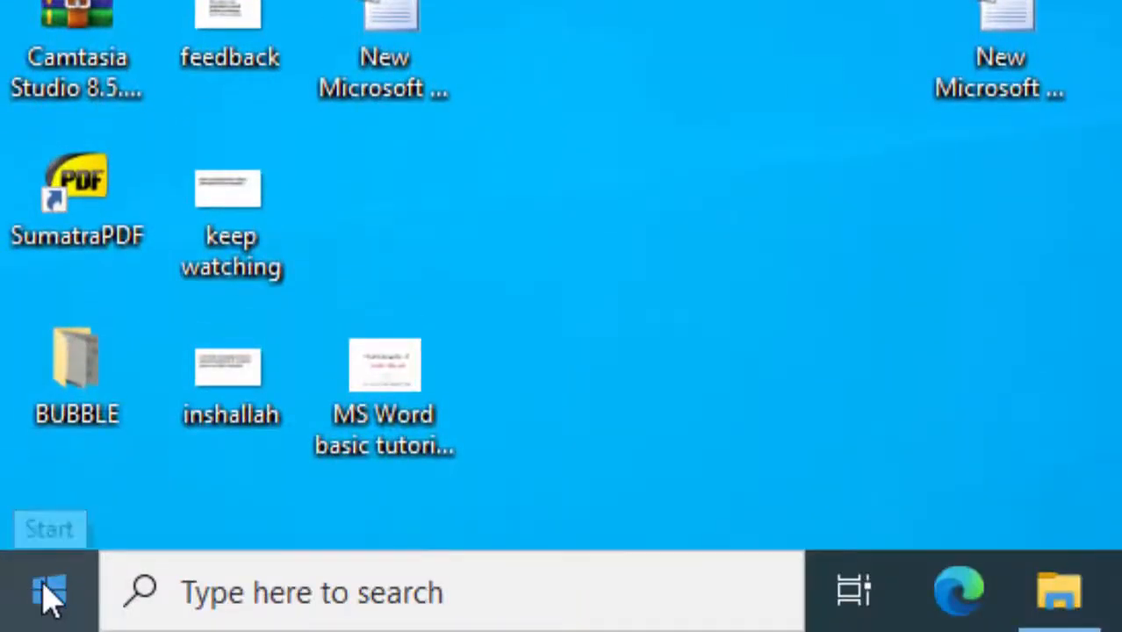
Step: Launch Microsoft Office Excel 2007 from the recently added programs and select cell G12 in the blank workbook
left_click(45, 591)
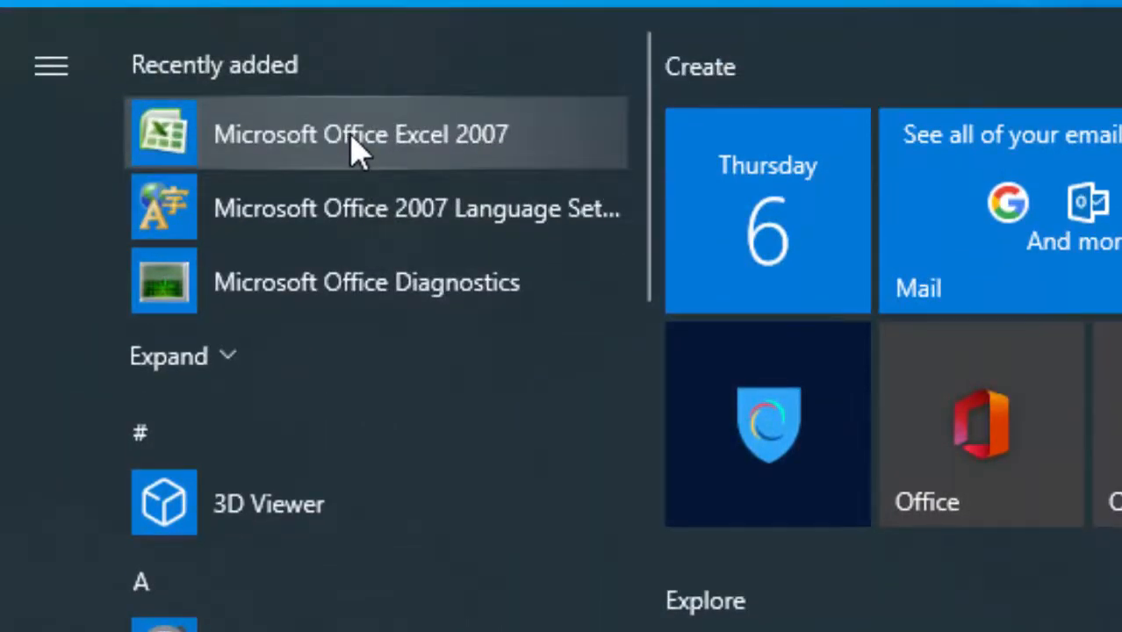
left_click(353, 142)
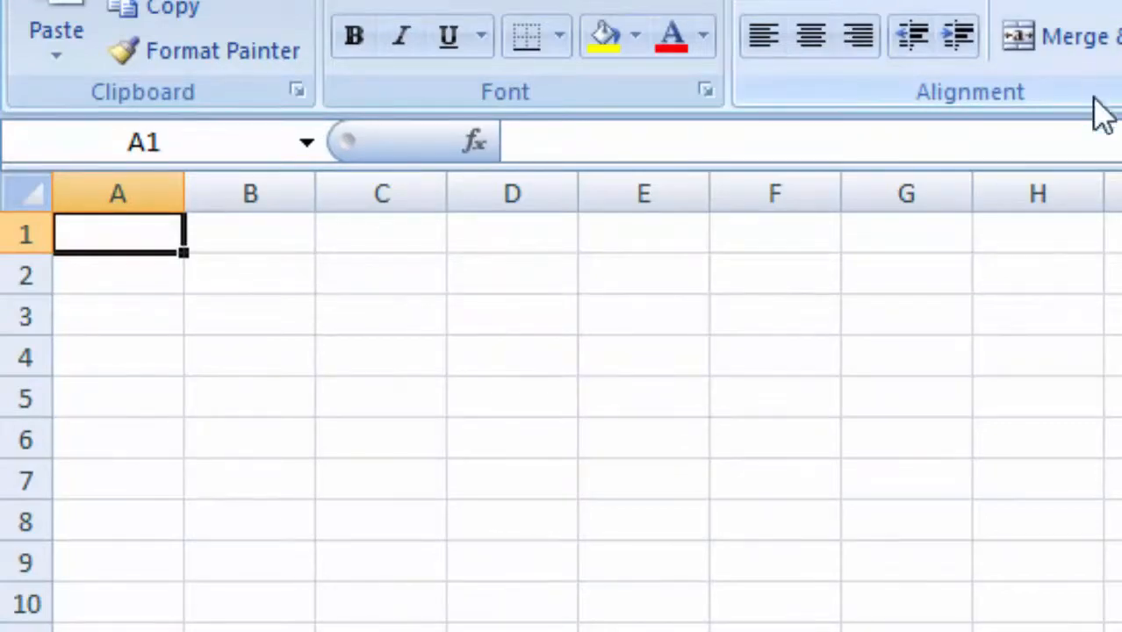
left_click(732, 602)
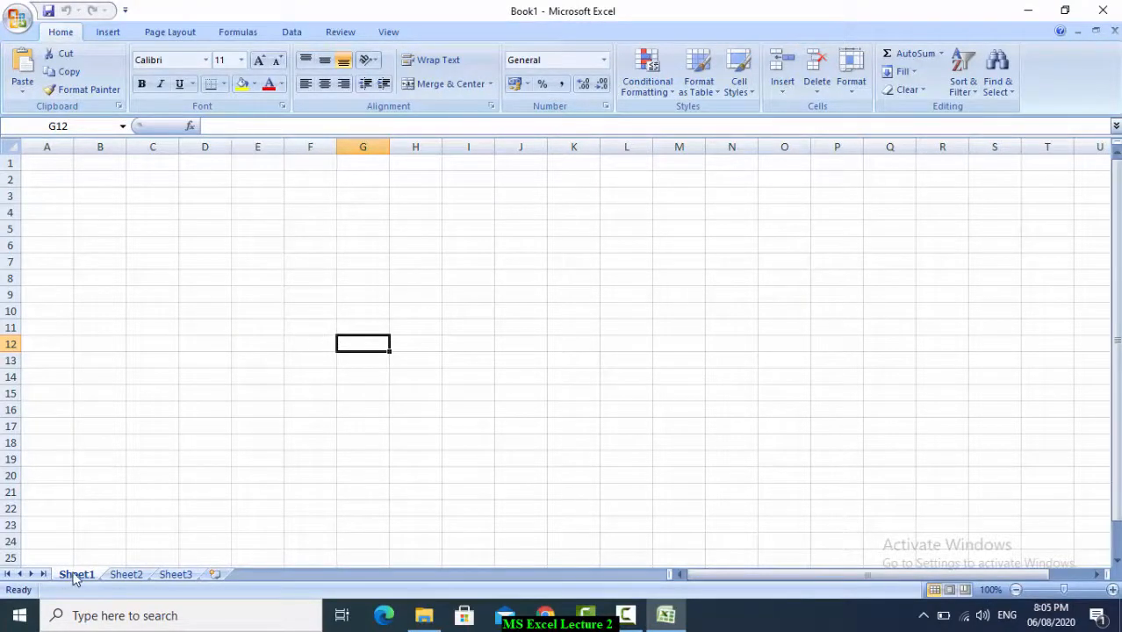
Step: View Sheet2 and Sheet3 of the workbook, and return to Sheet1
left_click(126, 576)
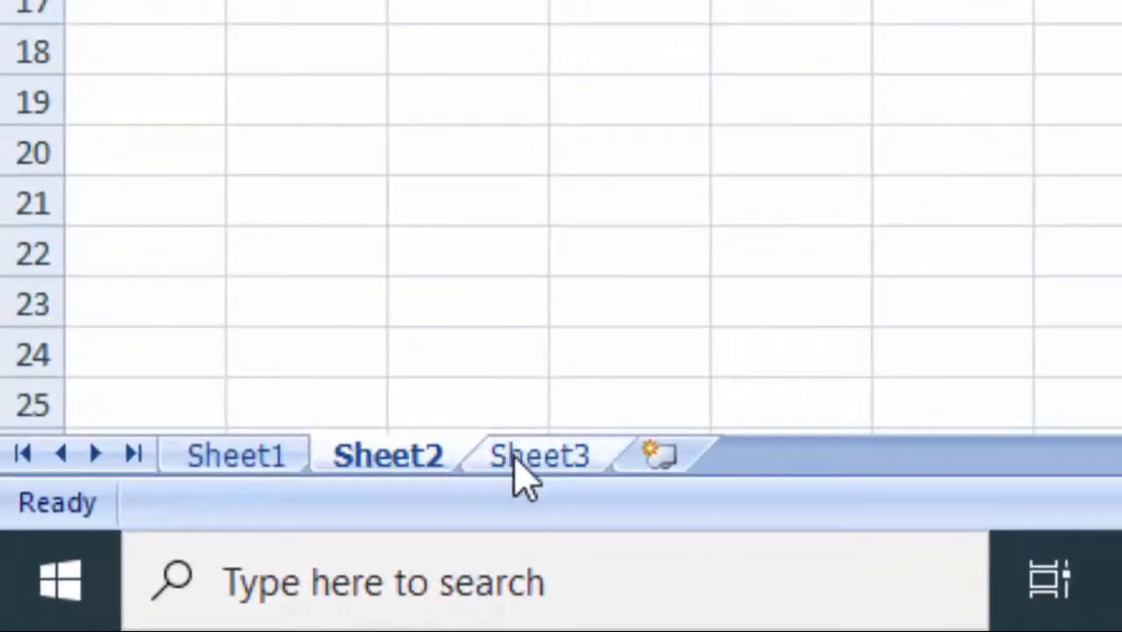
left_click(307, 530)
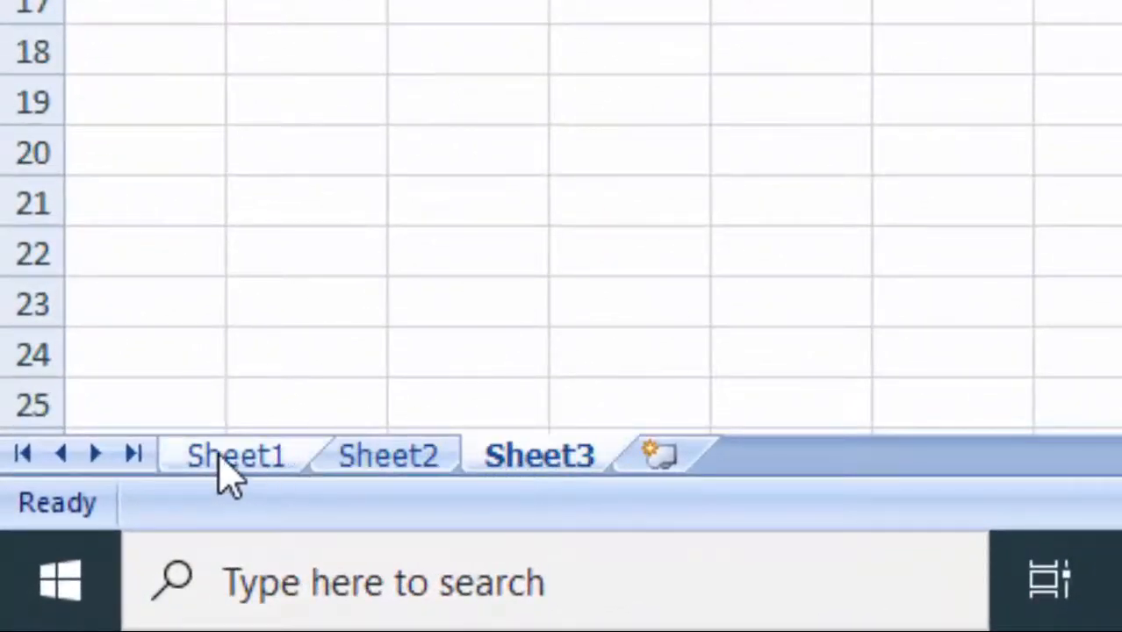
left_click(222, 457)
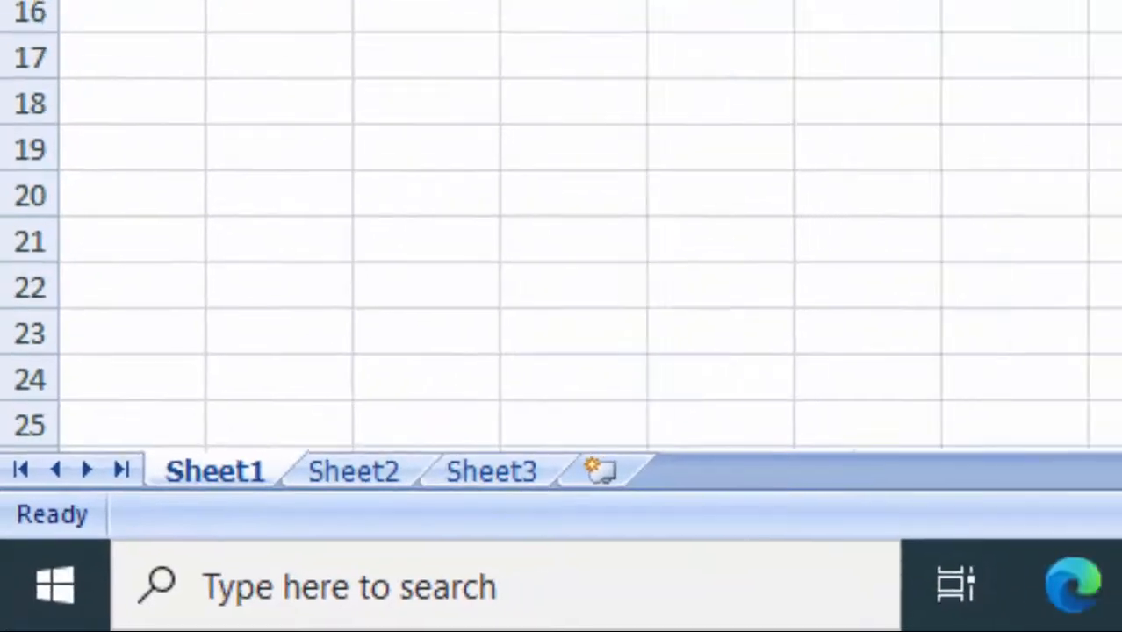
Step: Select different single cells on Sheet1, such as D11 and D9
left_click(366, 90)
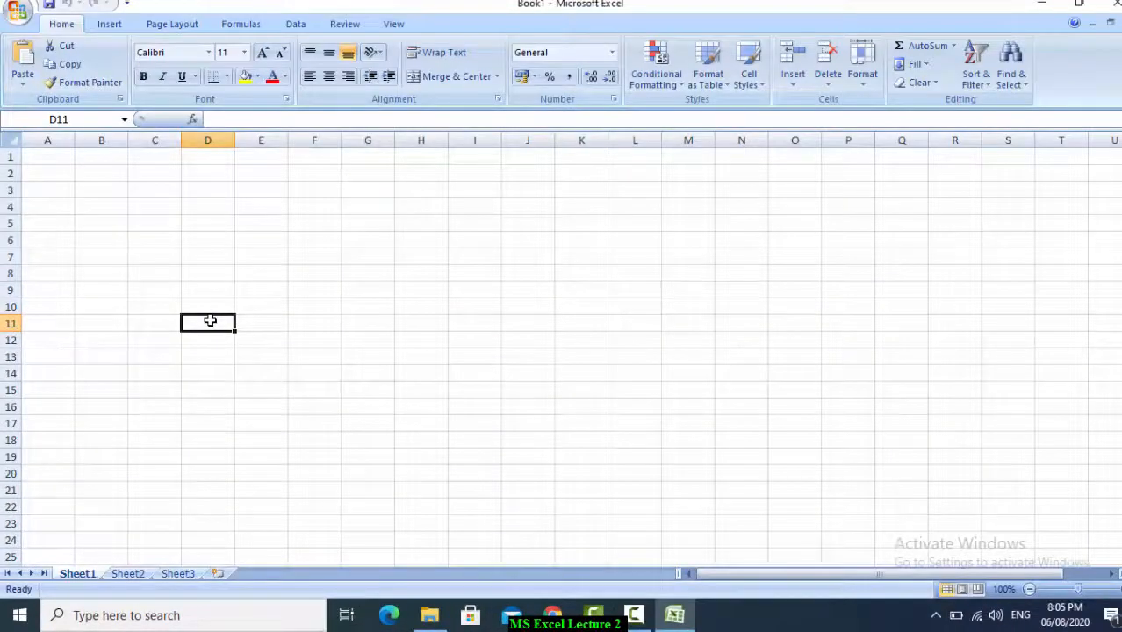
left_click(238, 353)
left_click(198, 297)
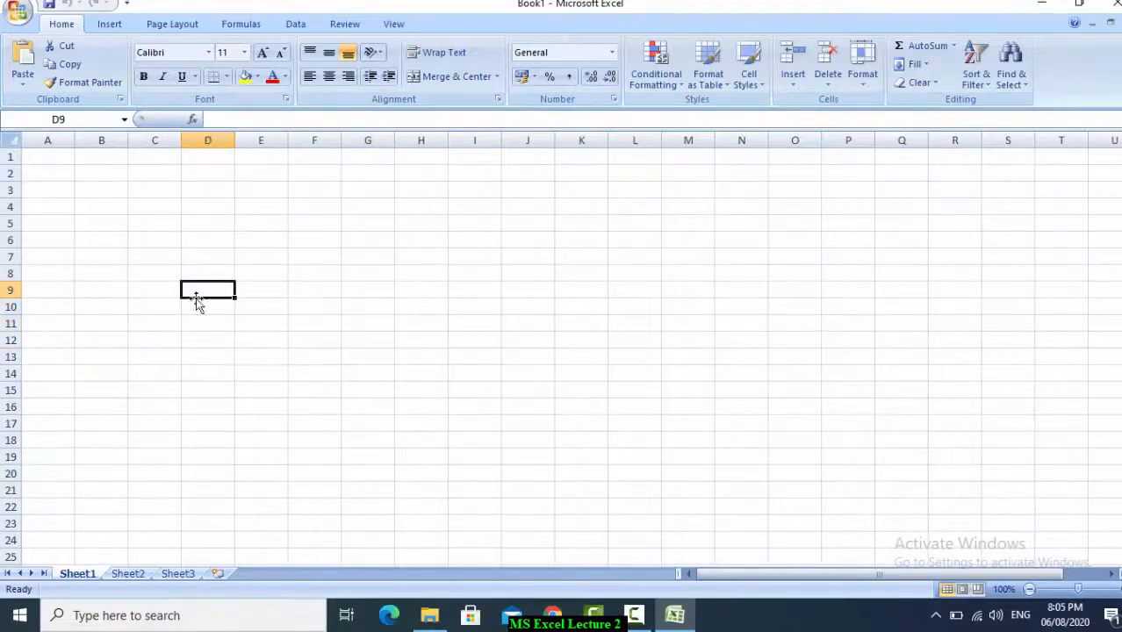
left_click(184, 230)
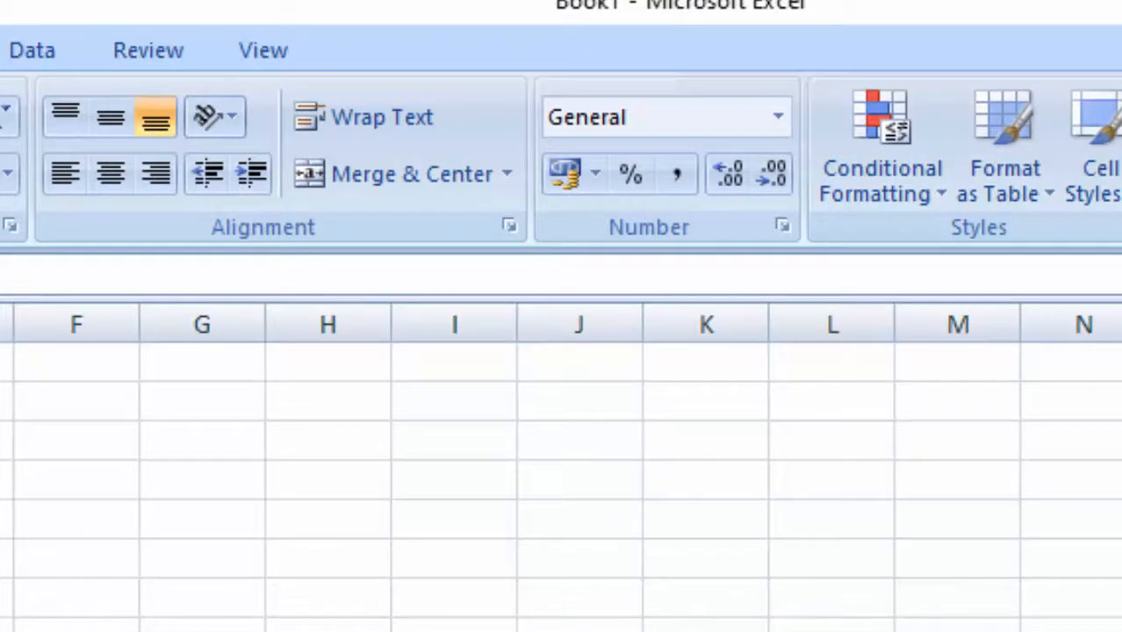
Step: Select a cell in column K and one in column F, and move the selection to cell C8
left_click(679, 540)
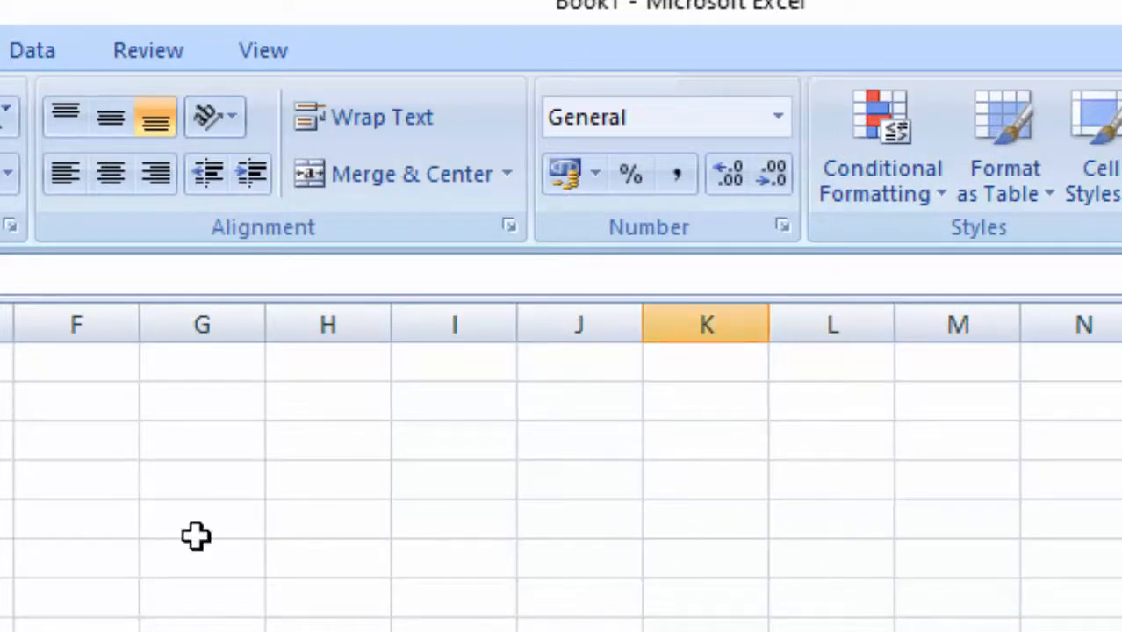
left_click(85, 606)
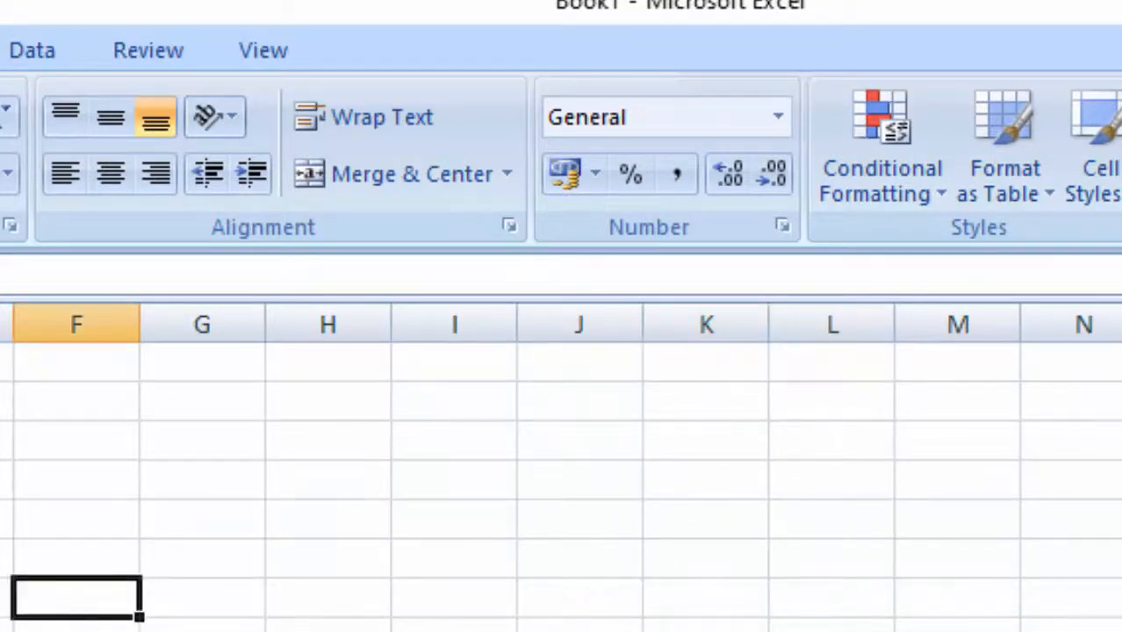
key("Down")
key("Left")
key("Left")
key("Left")
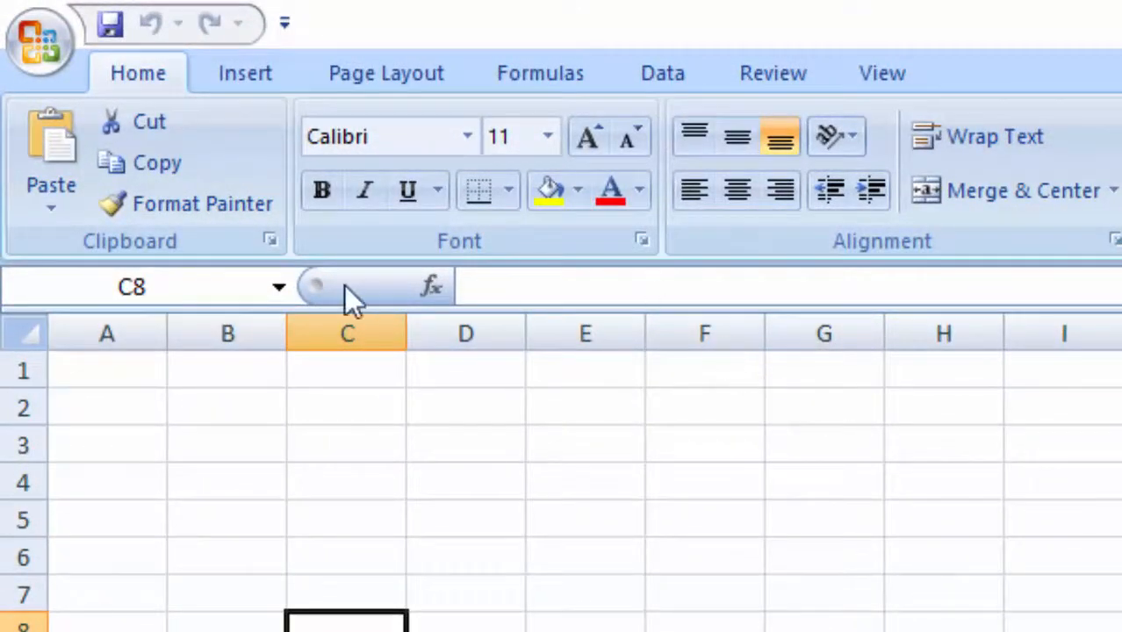
Step: Select the entire columns D, E and F one at a time, clearing the selection at the end
left_click(491, 327)
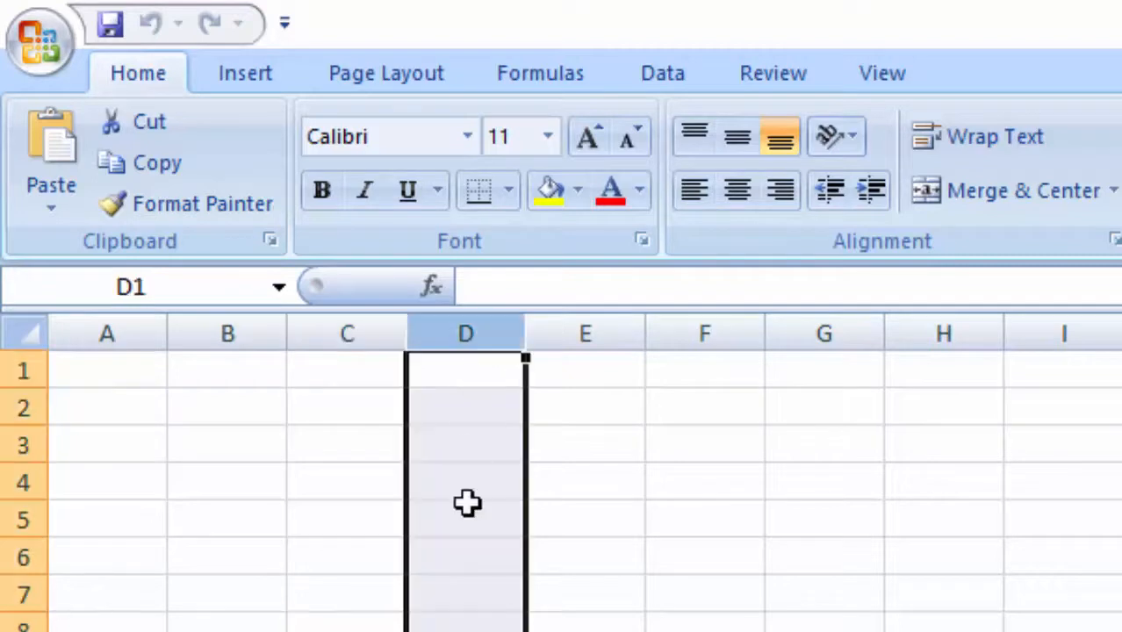
left_click(705, 631)
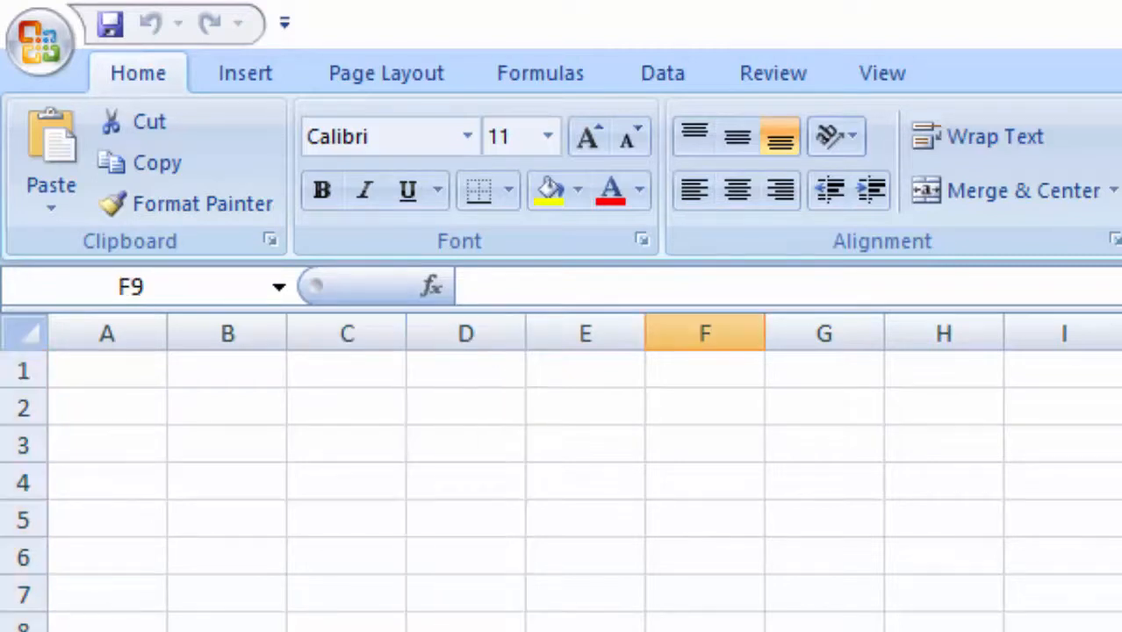
left_click(590, 325)
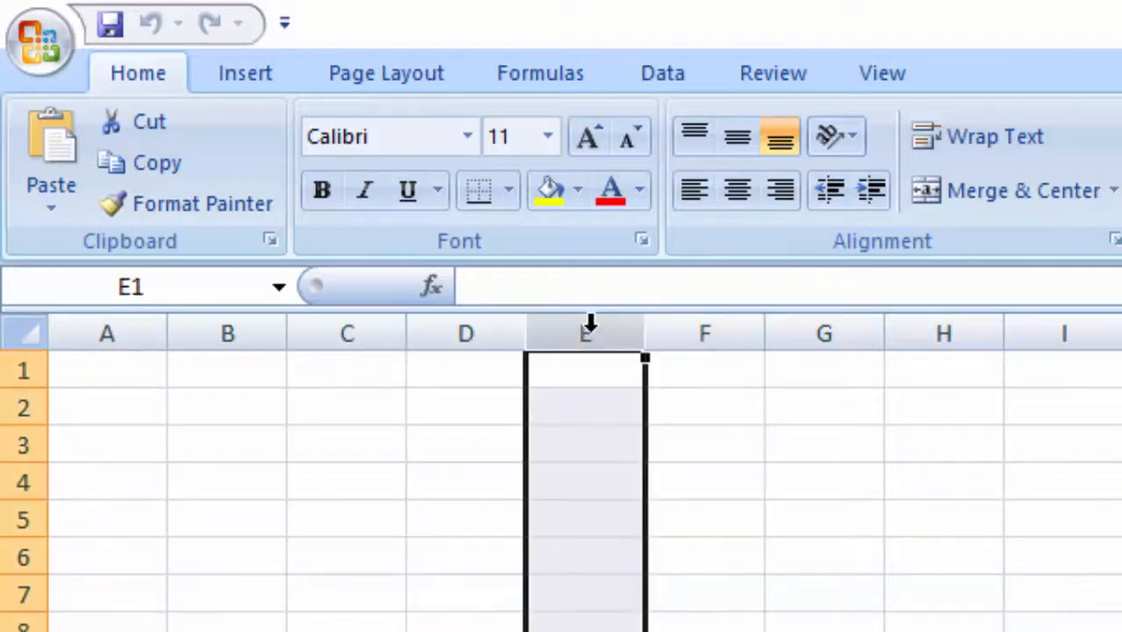
left_click(685, 332)
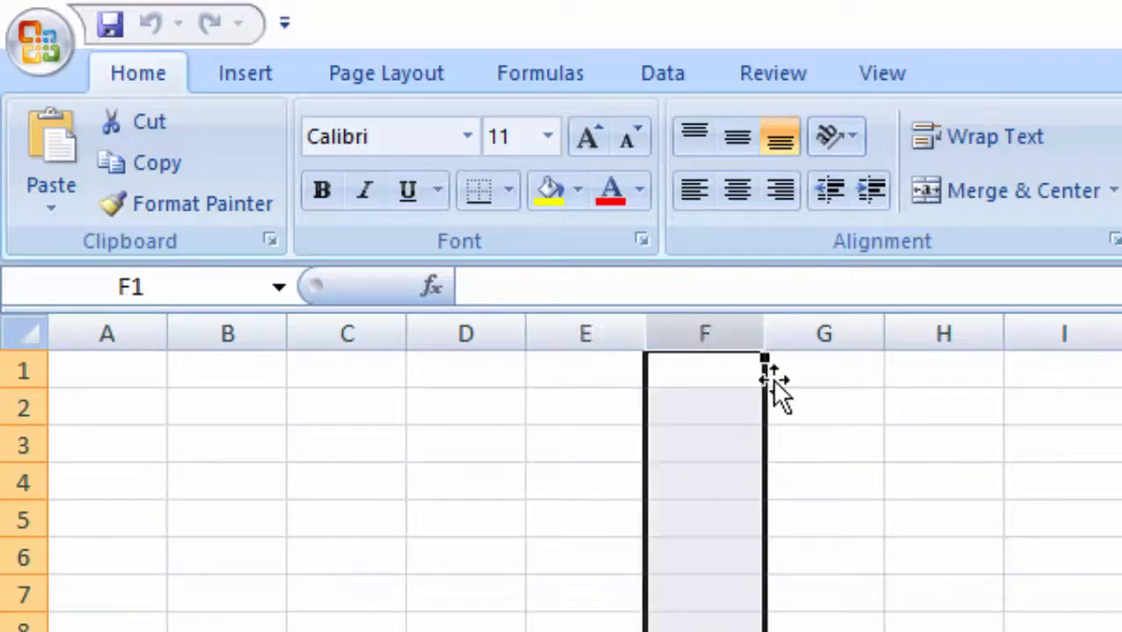
left_click(944, 483)
Step: Select columns E through G together, and rows 3 through 6 together, deselecting after each
left_click_drag(581, 329, 821, 325)
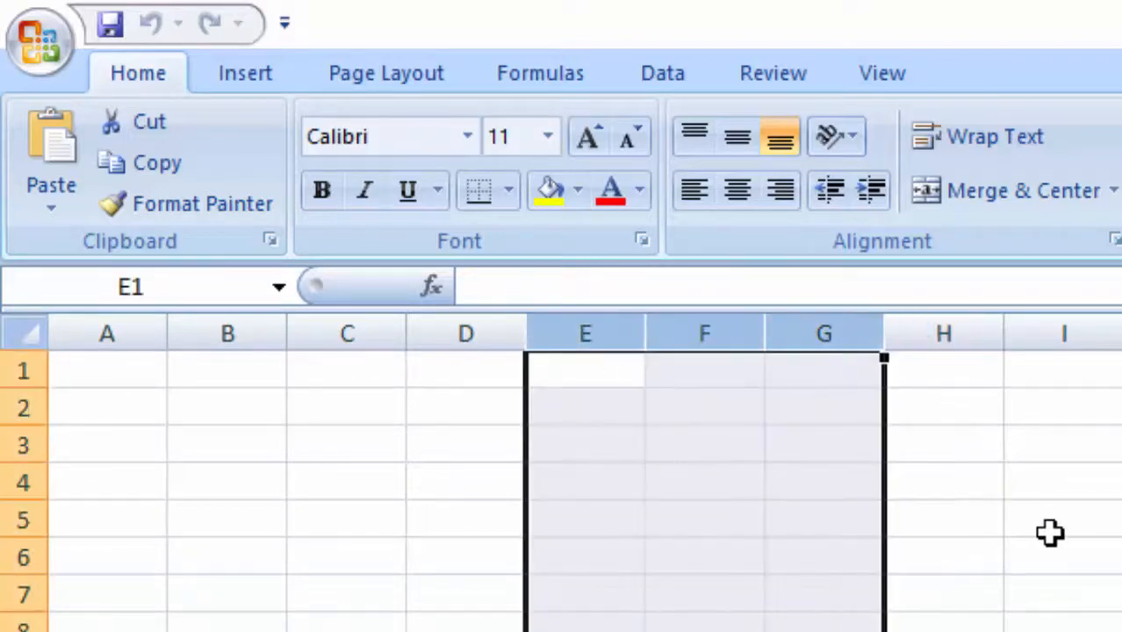
left_click(1051, 533)
left_click_drag(12, 446, 18, 557)
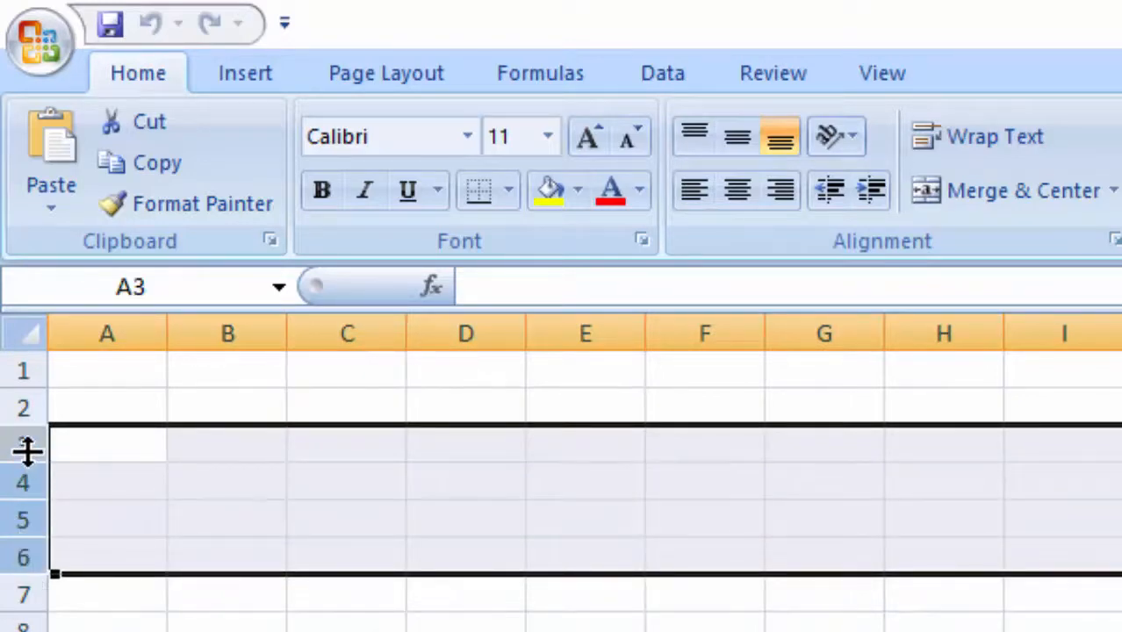
left_click(101, 620)
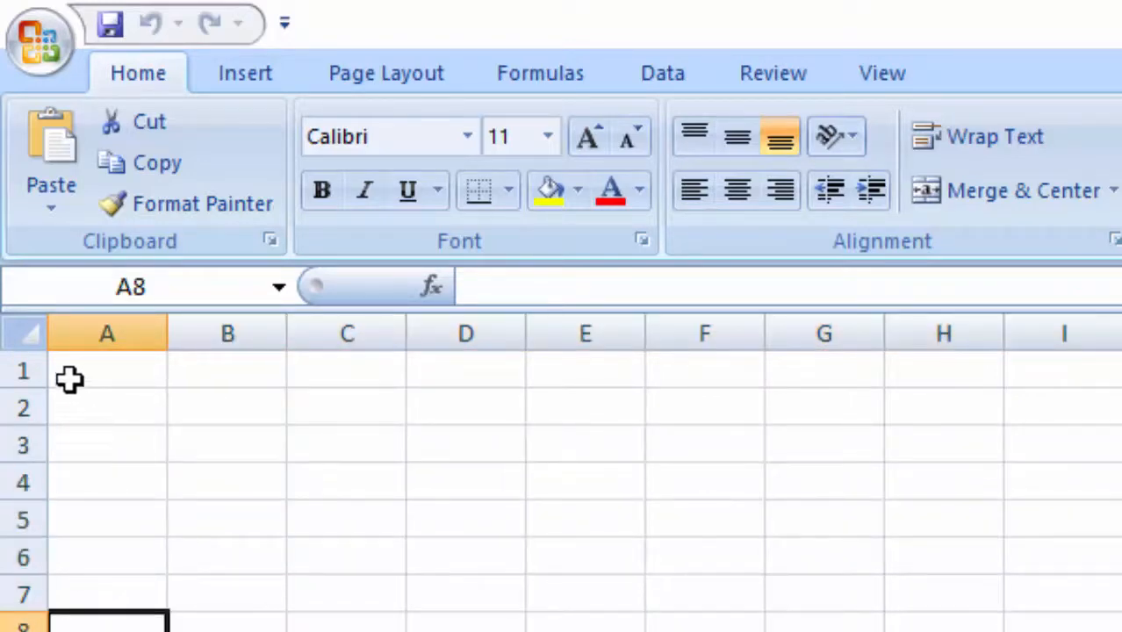
Step: Select all cells of Sheet1, and clear that selection by picking single cells, ending on D7
left_click(23, 333)
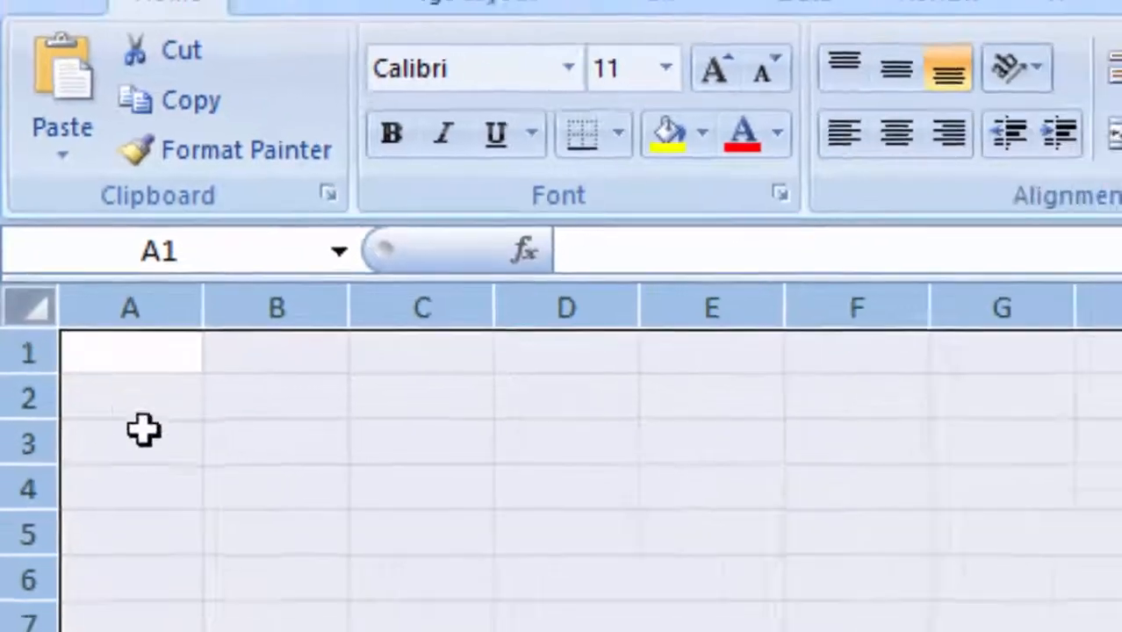
left_click(288, 488)
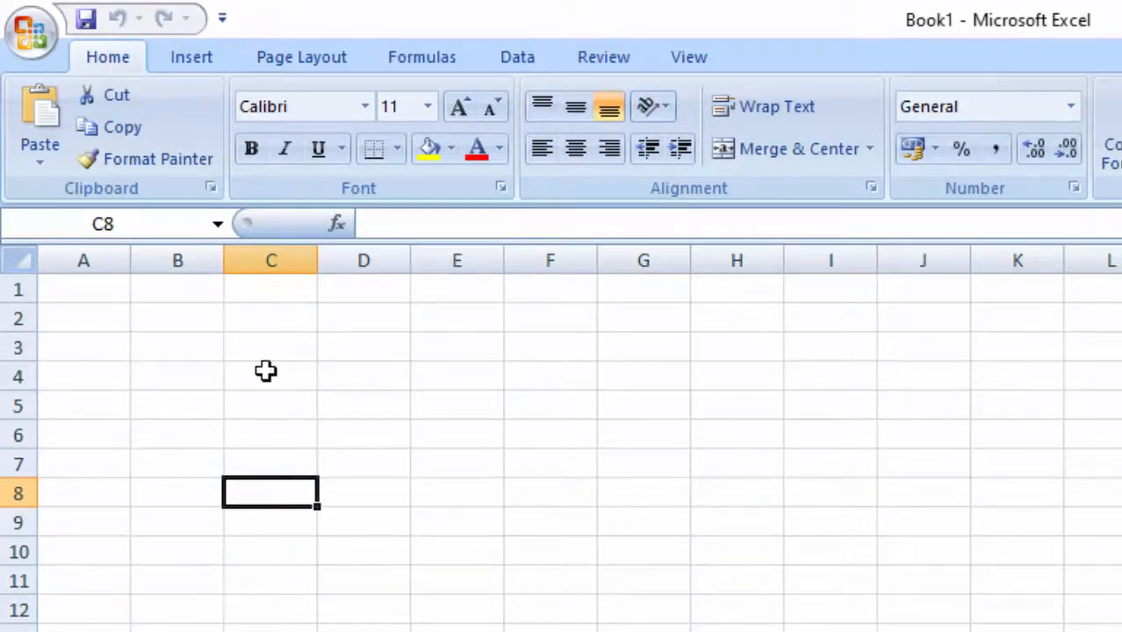
left_click(142, 400)
left_click(346, 466)
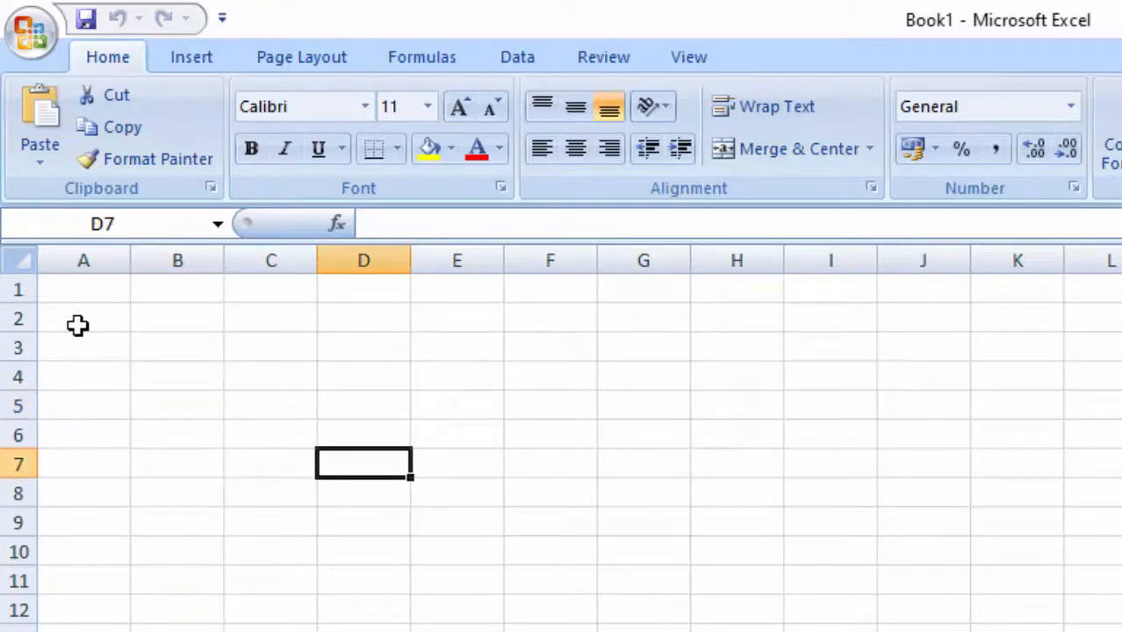
Step: Select cell A4 and move the selection down column A as far as row 144
left_click(110, 377)
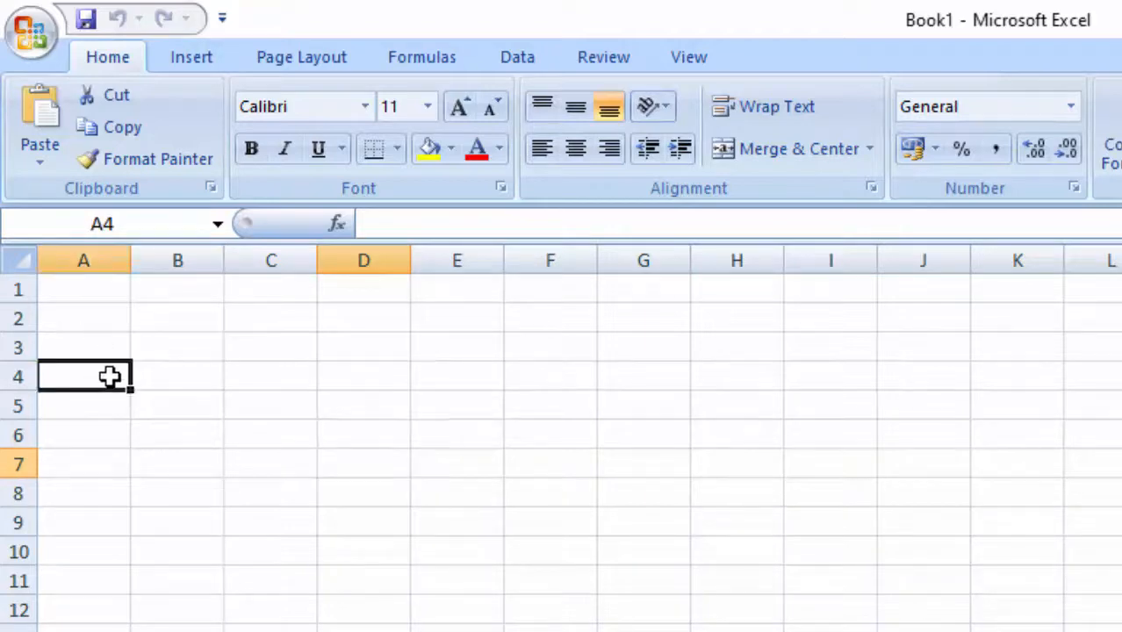
scroll(119, 518, "down", 1)
scroll(120, 520, "down", 10)
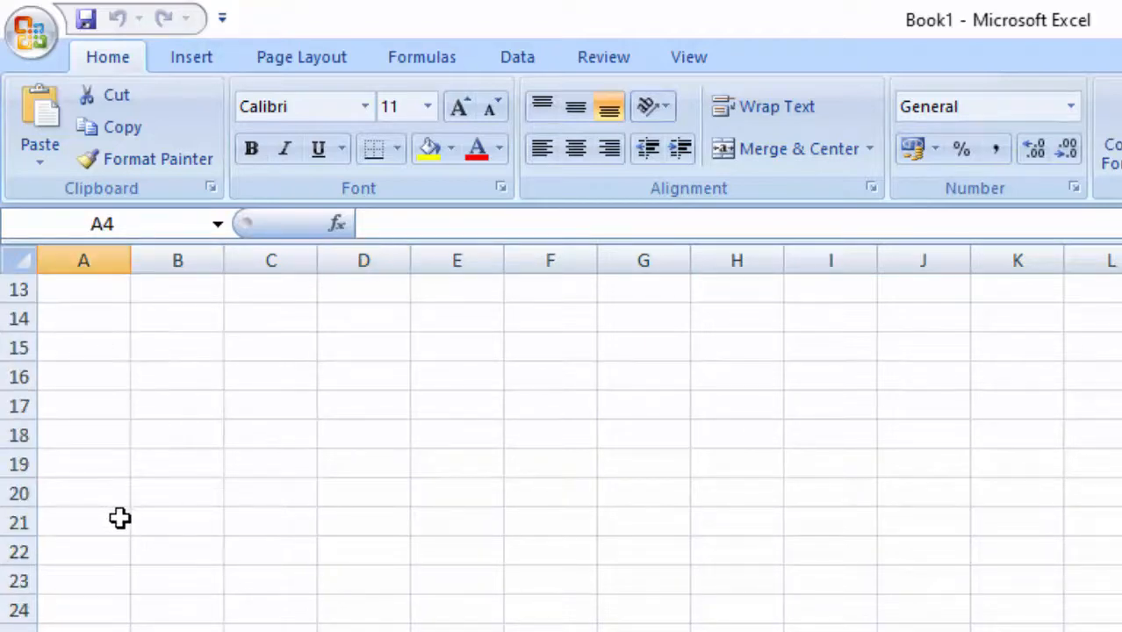
left_click(107, 630)
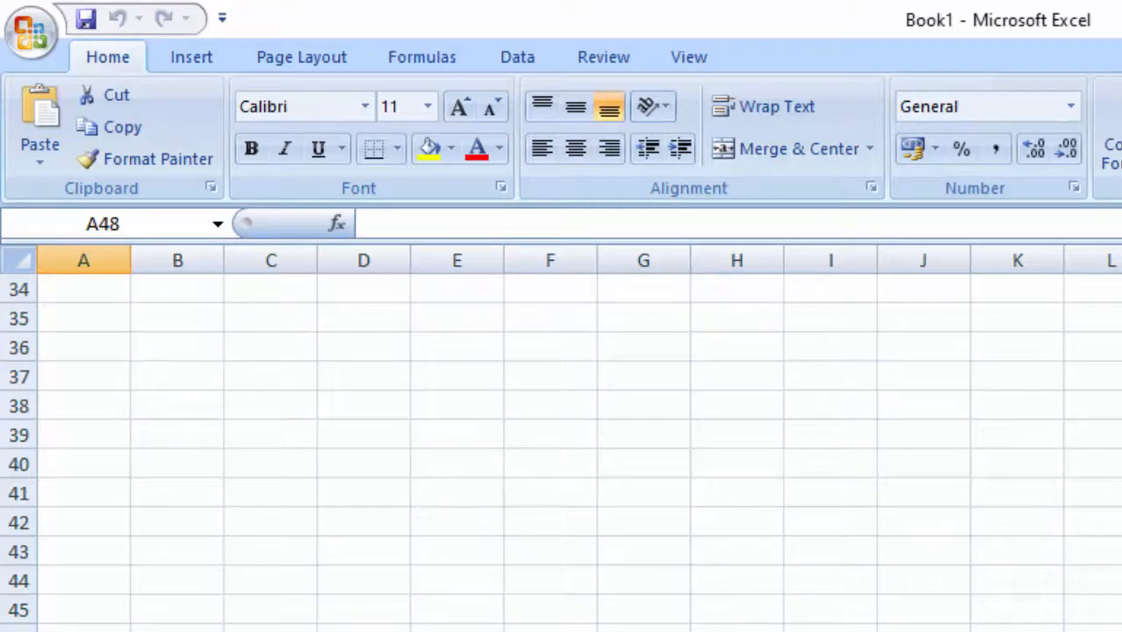
key("Down")
key("Down")
key("Down")
key("Down")
key("Down")
key("Down")
key("Down")
key("Down")
key("Down")
key("Down")
key("Down")
key("Down")
key("Down")
key("Down")
key("Down")
key("Down")
key("Down")
key("Down")
key("Down")
key("Down")
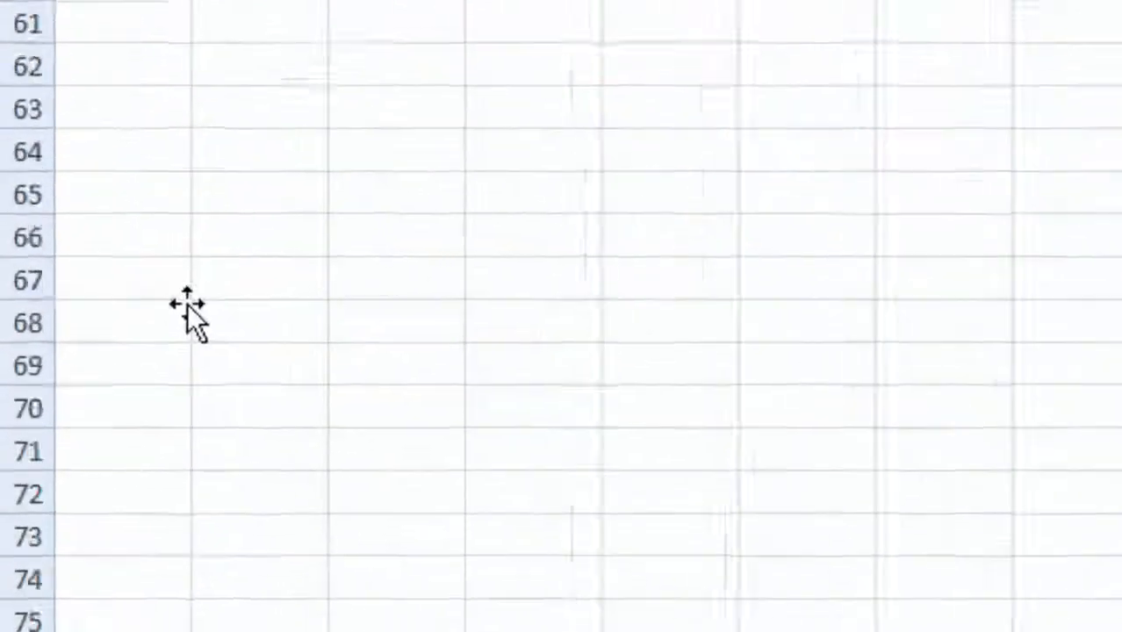
key("Down")
key("Down")
key("Down")
key("Down")
key("Down")
key("Down")
key("Down")
key("Down")
key("Down")
key("Down")
key("Down")
key("Down")
key("Down")
key("Down")
key("Down")
key("Down")
key("Down")
key("Down")
key("Down")
key("Down")
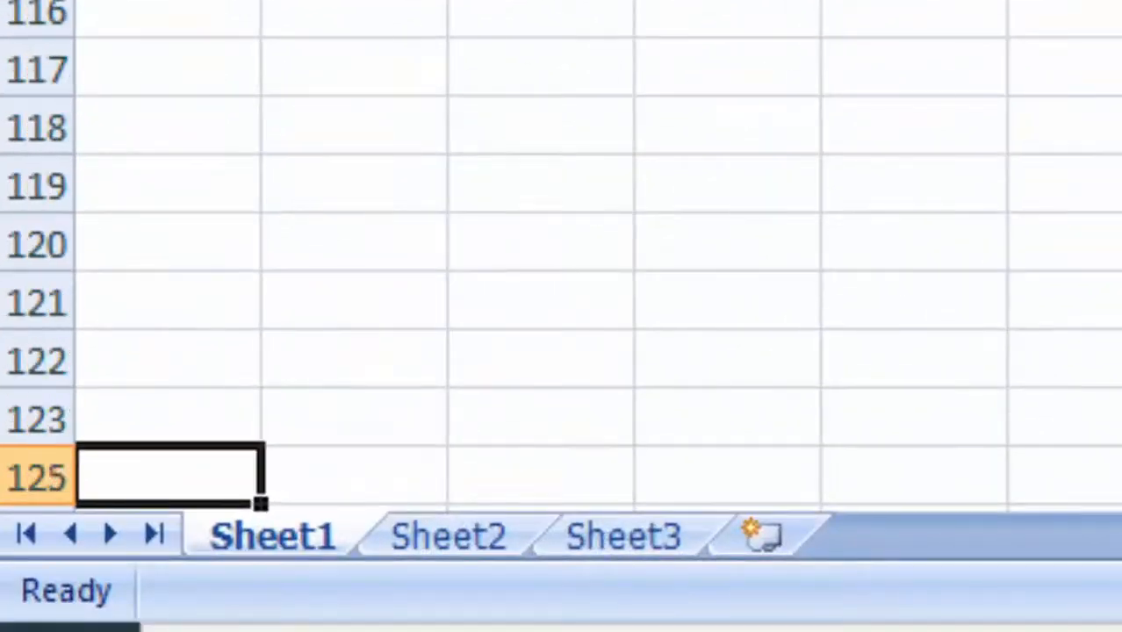
key("Down")
key("Down")
key("Down")
key("Down")
key("Down")
key("Down")
key("Down")
key("Down")
key("Down")
key("Down")
key("Down")
key("Down")
key("Down")
key("Down")
key("Down")
key("Down")
key("Down")
key("Down")
key("Down")
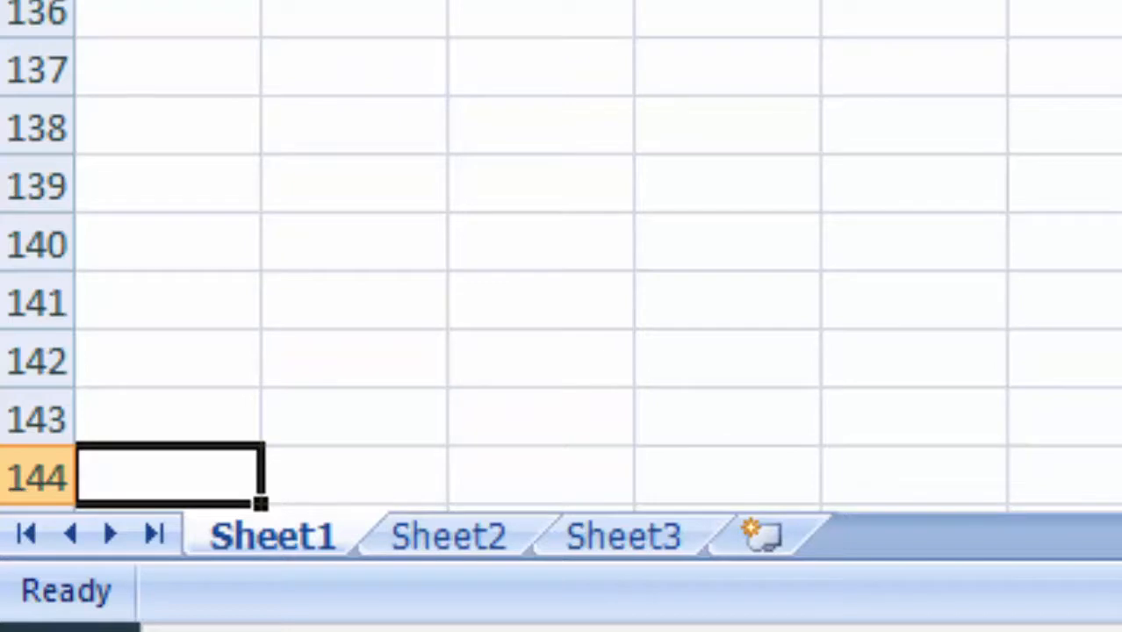
Step: Jump to the last row of Sheet1 and to its last column
key("ctrl+Down")
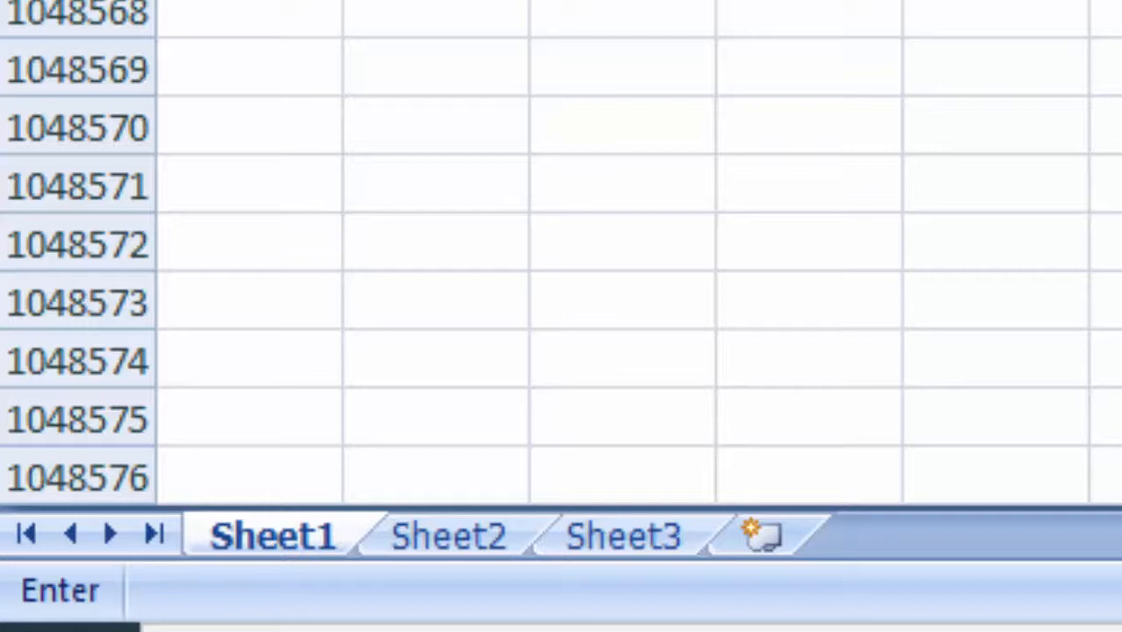
key("Return")
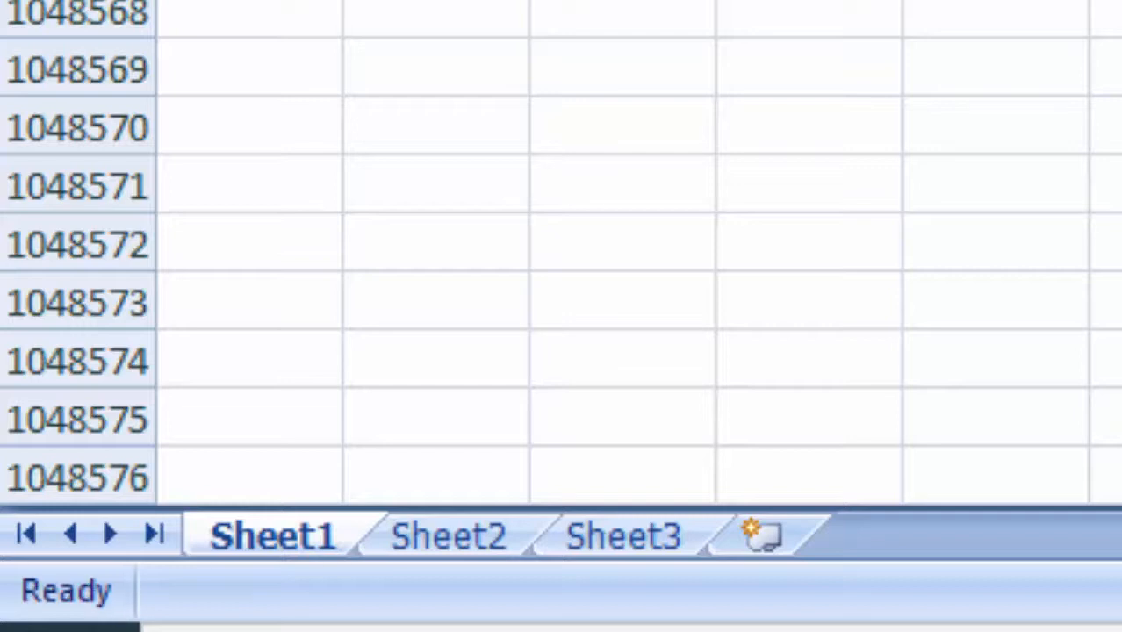
key("ctrl+Right")
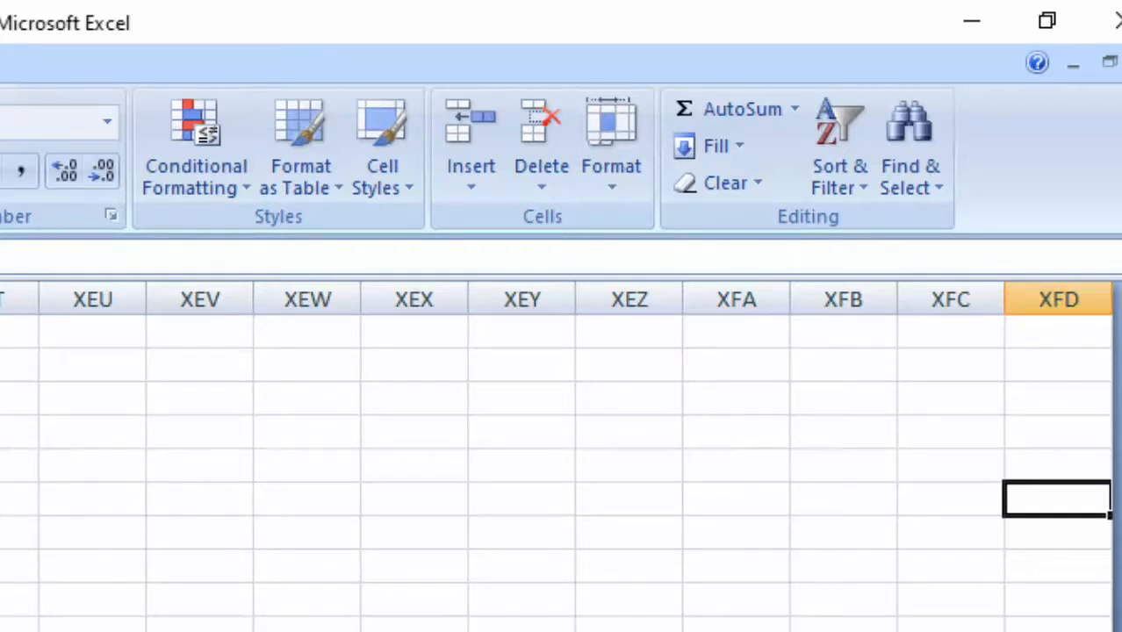
left_click(4, 498)
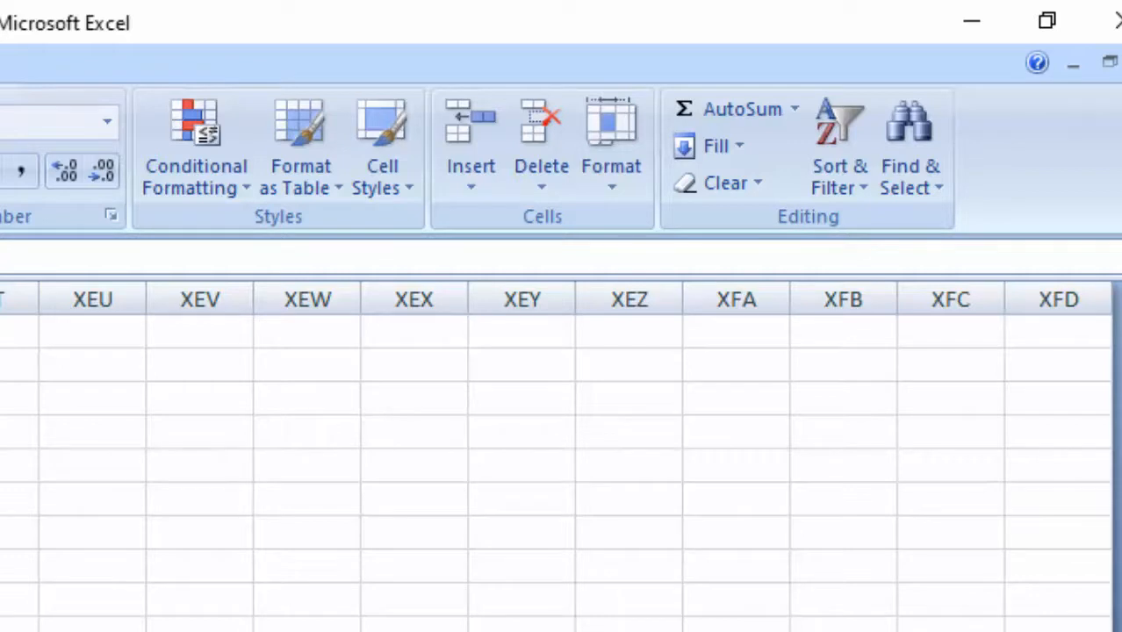
Step: Return to cell A1 at the start of the sheet, and select cells F7 and B7 in turn
key("ctrl+Home")
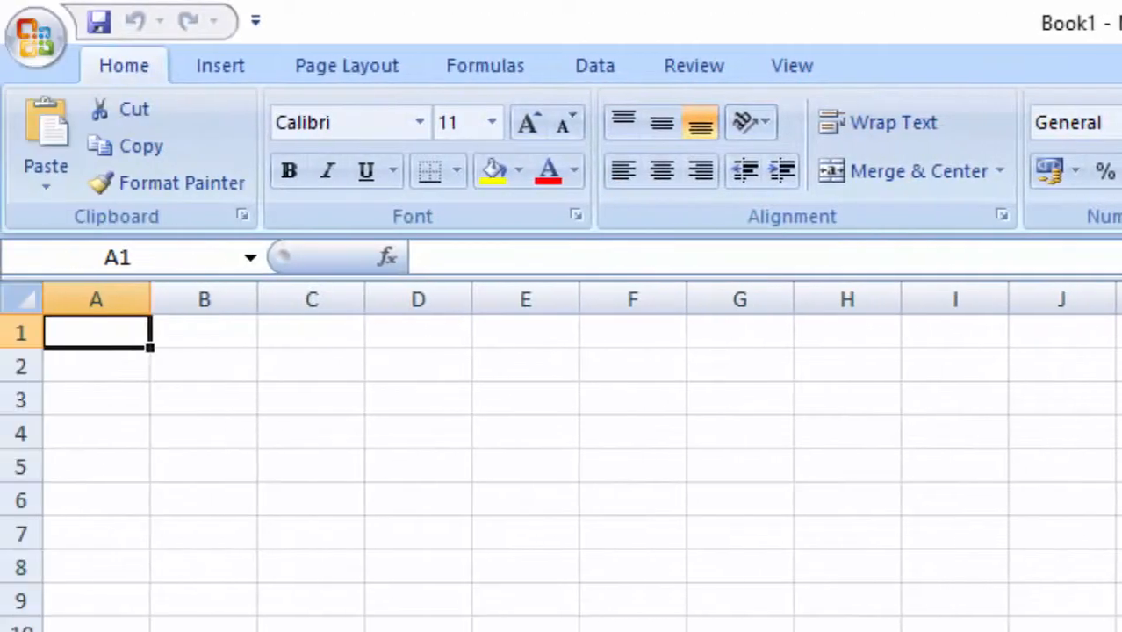
left_click(596, 541)
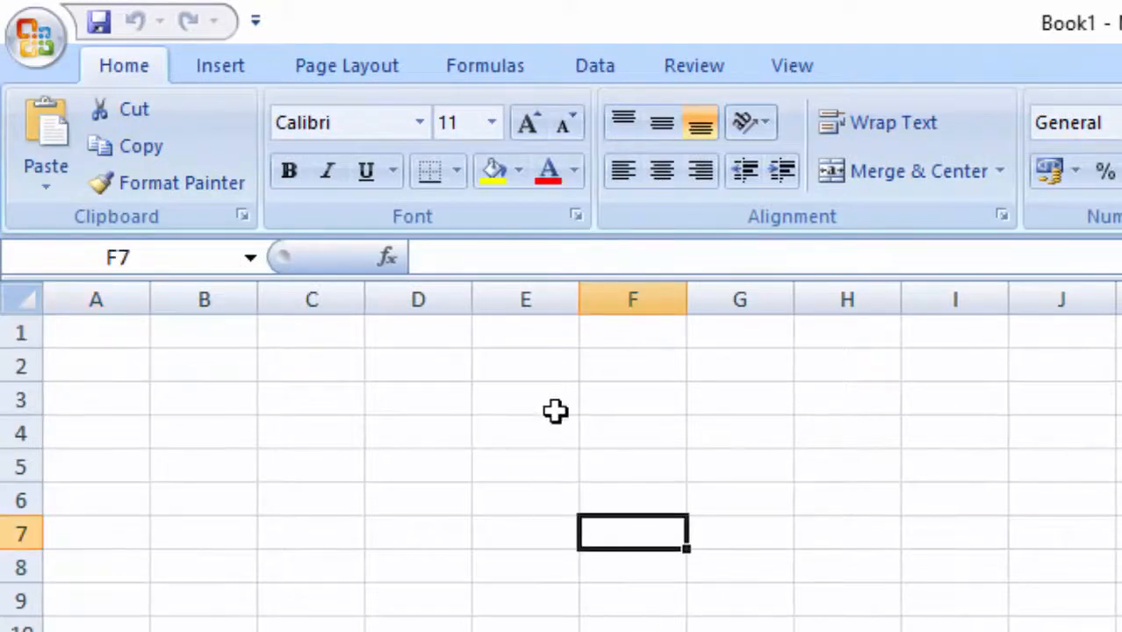
left_click(232, 547)
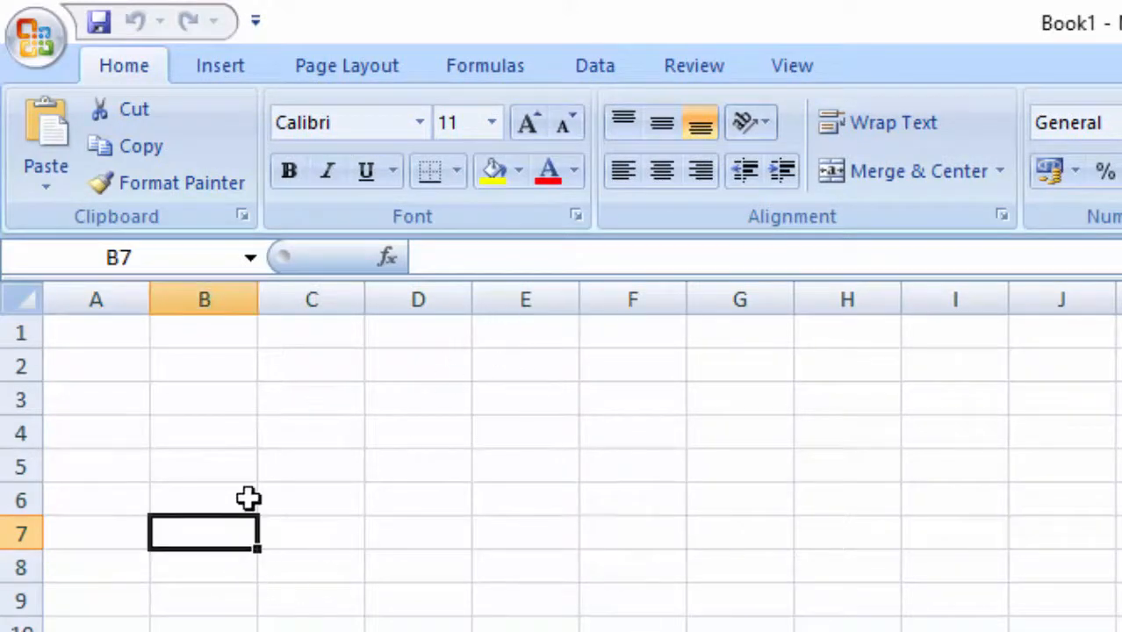
Step: Enter the title "Student Result in College" in cell A1
left_click(115, 335)
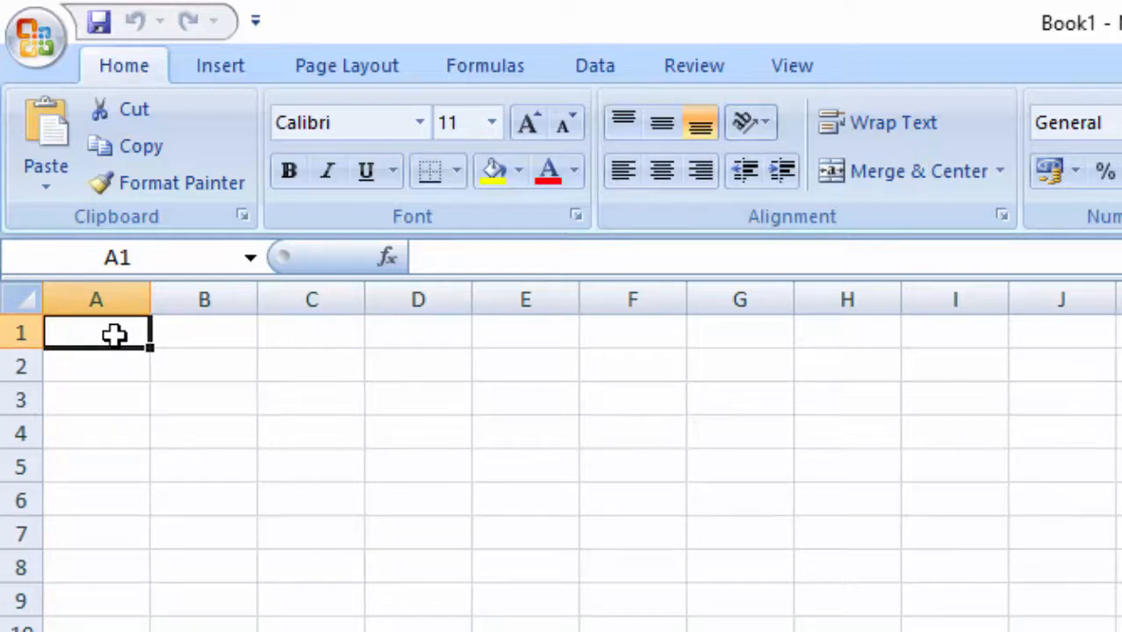
type("Student")
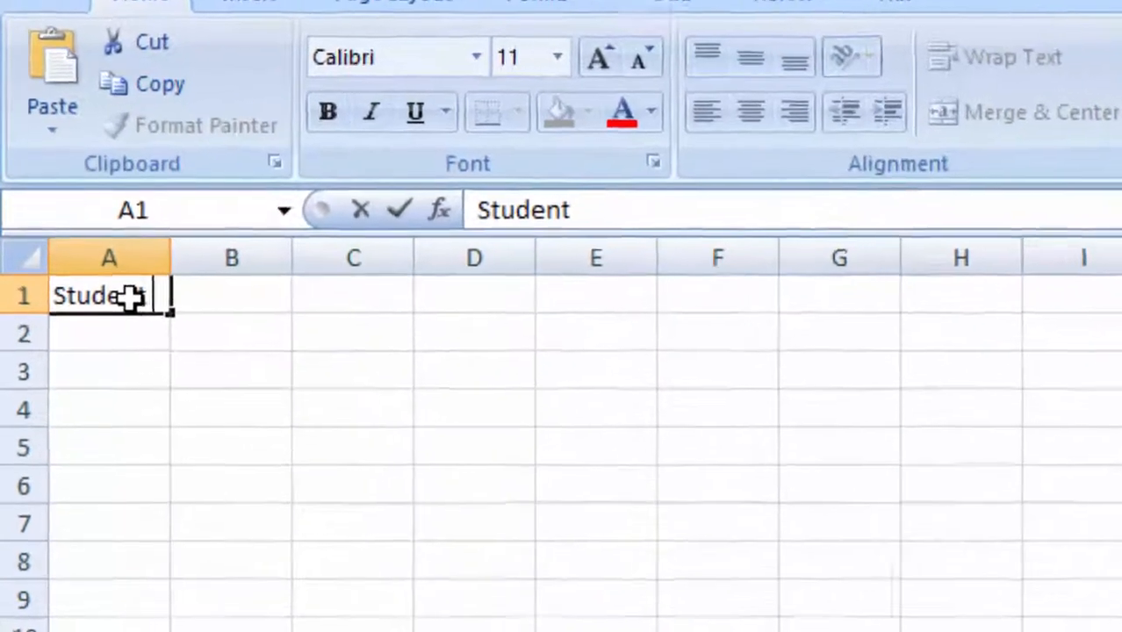
type(" Result in ")
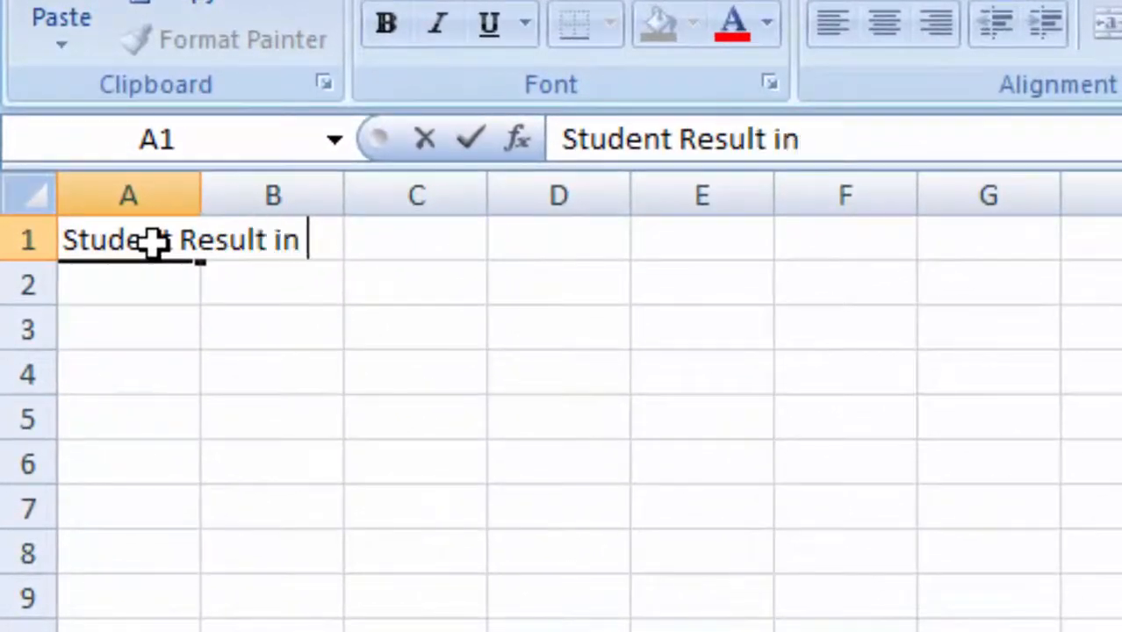
type("College")
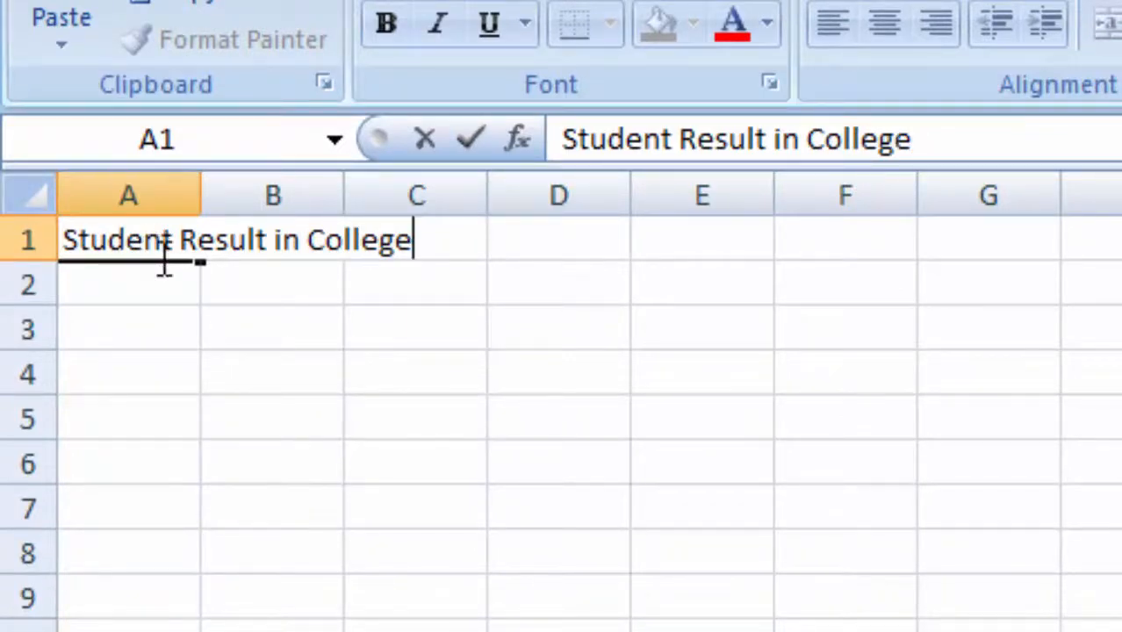
Step: Format the whole of row 1 as bold with font size 26
left_click(67, 239)
left_click(29, 239)
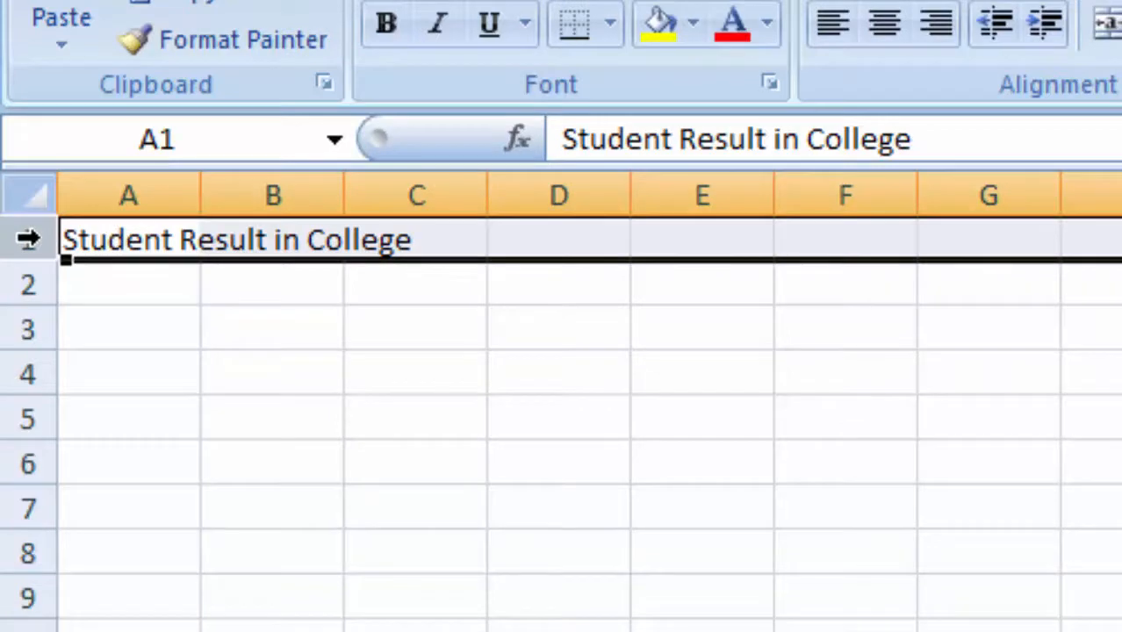
left_click(386, 23)
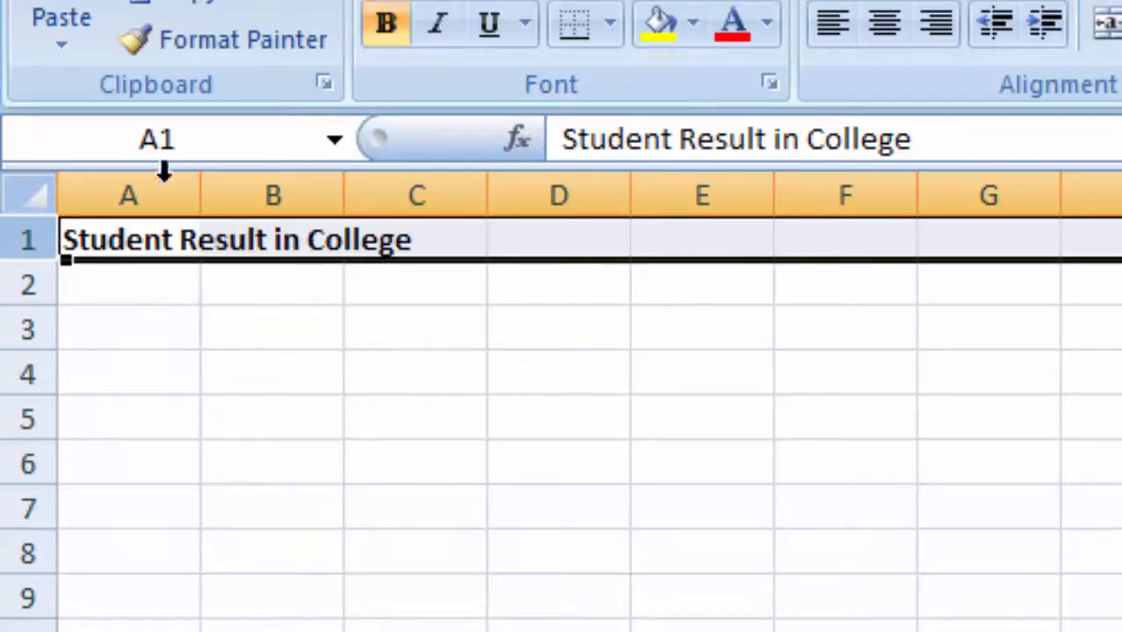
left_click(657, 0)
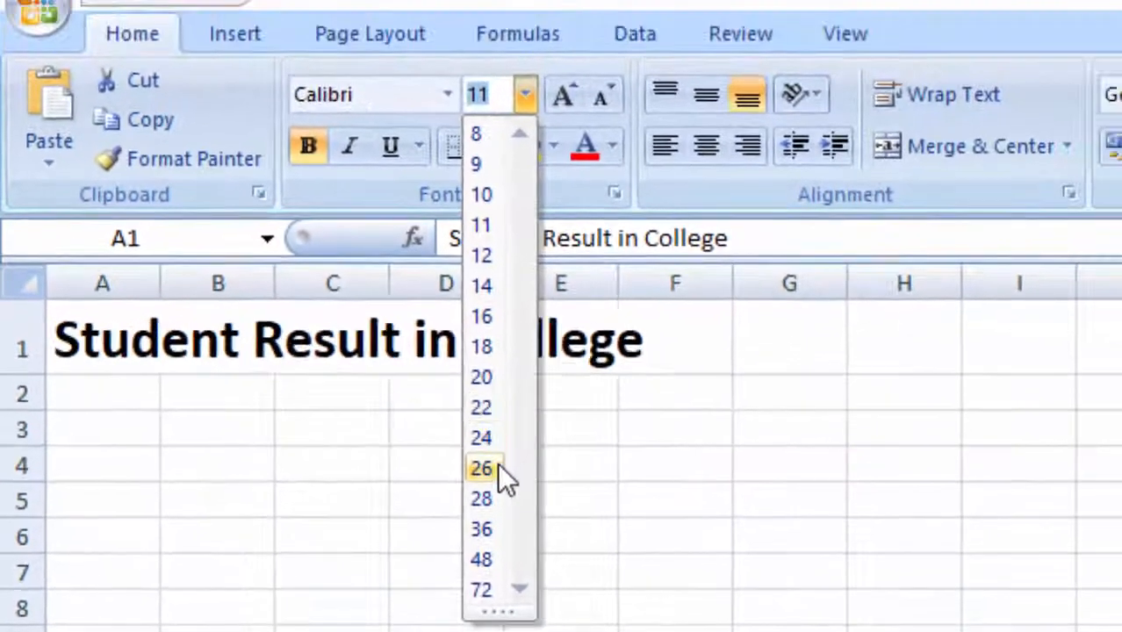
left_click(518, 463)
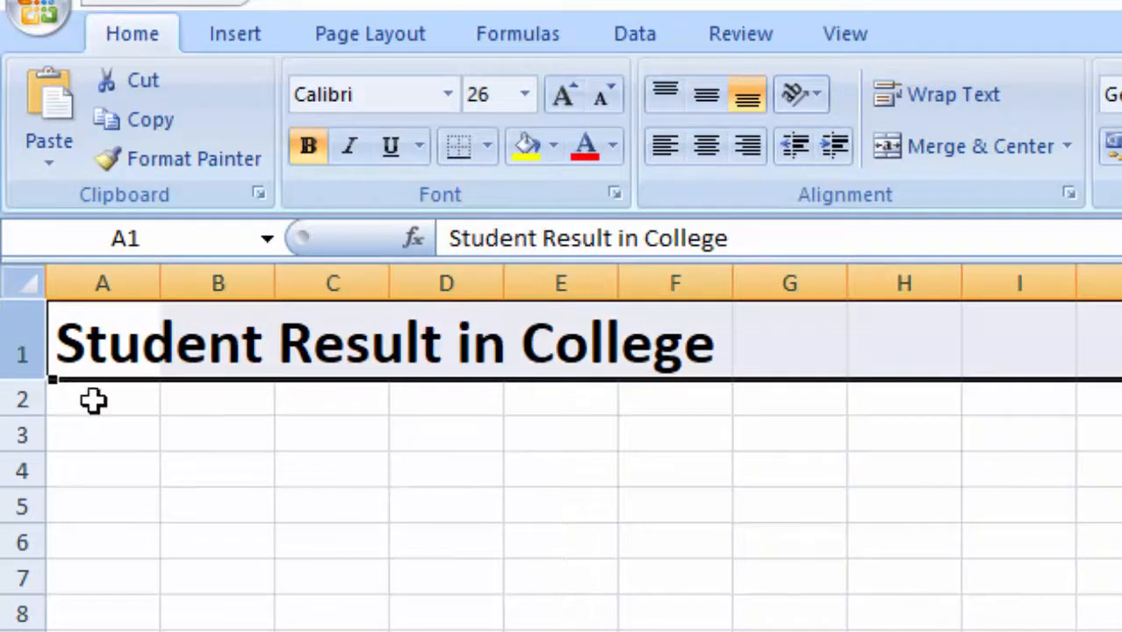
Step: Enter the headings "Roll No" in cell A2 and "Student Name" in cell B2
left_click(93, 398)
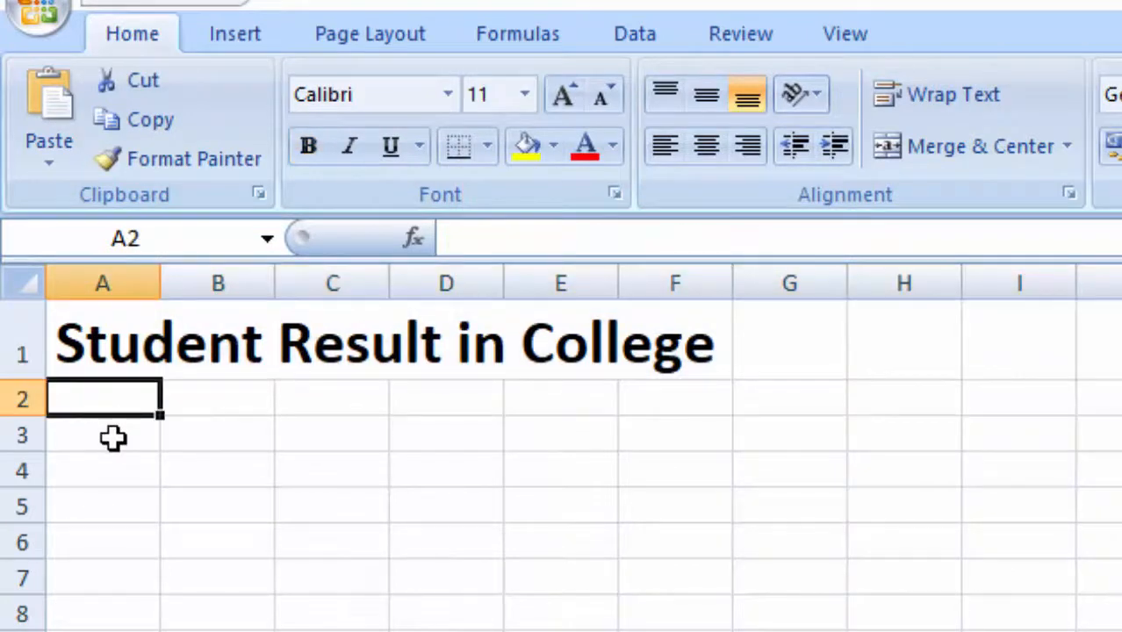
type("Rol")
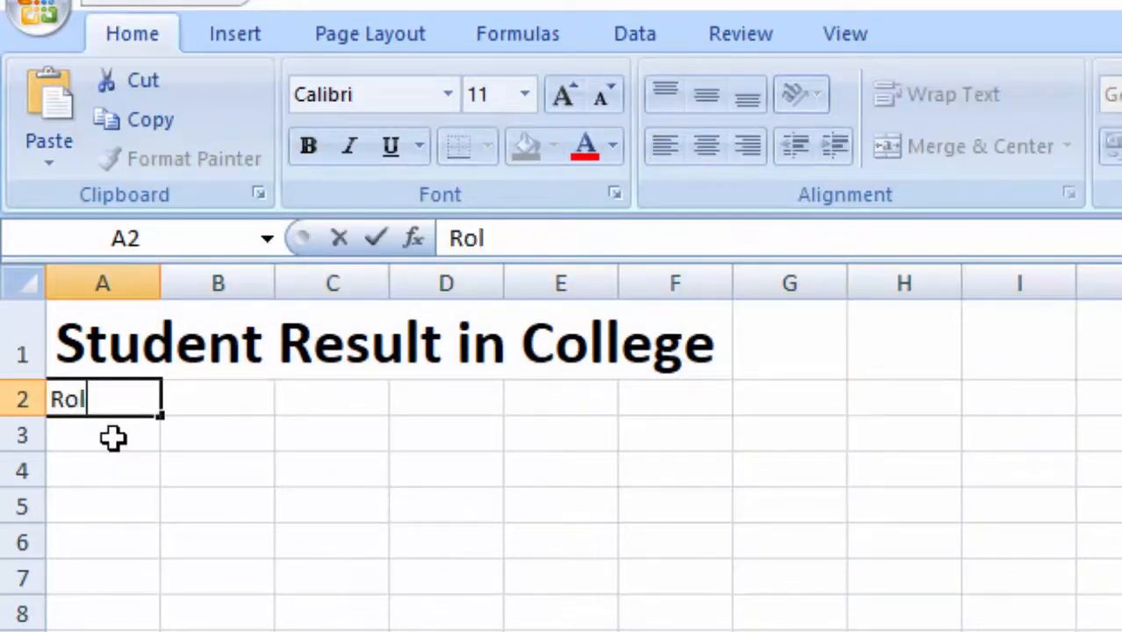
type("l No")
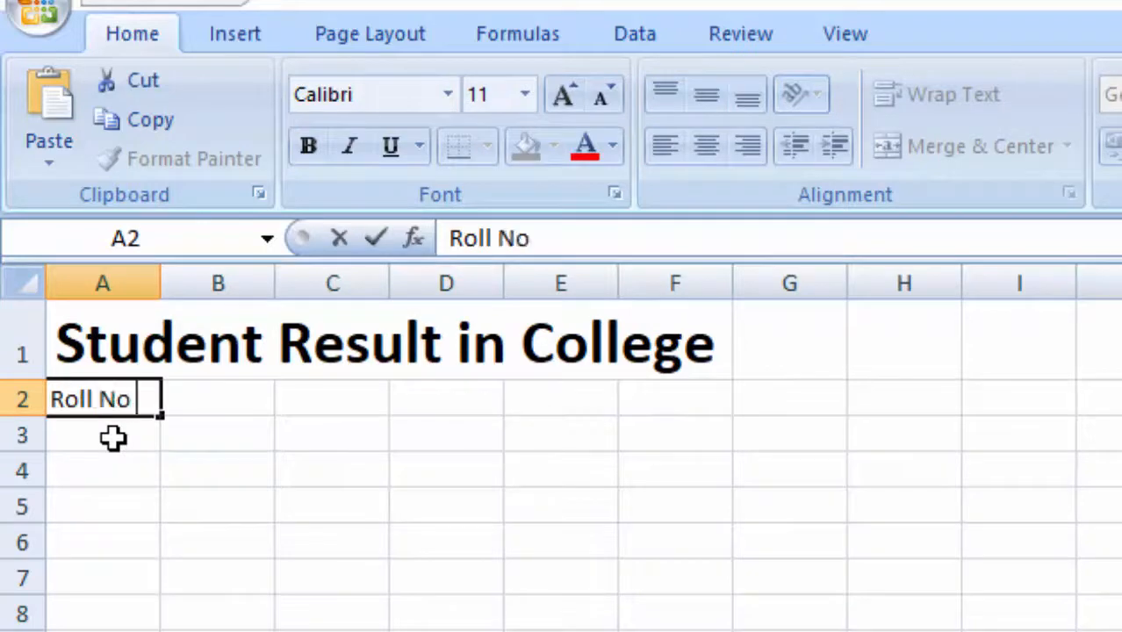
key("Tab")
type("St")
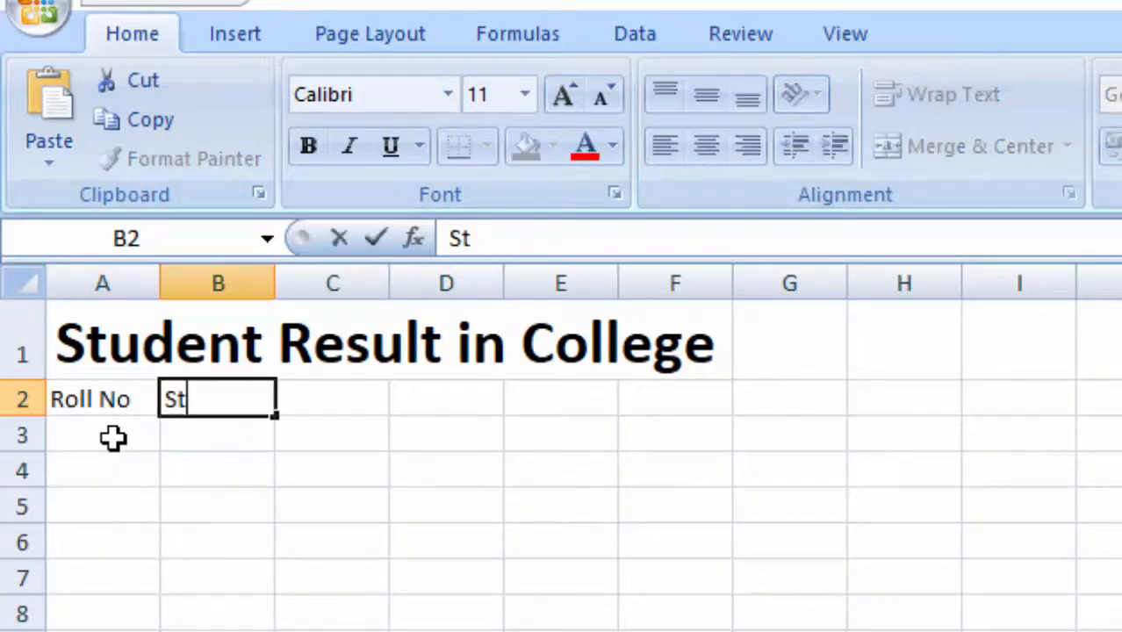
key("BackSpace")
key("BackSpace")
type("Stude")
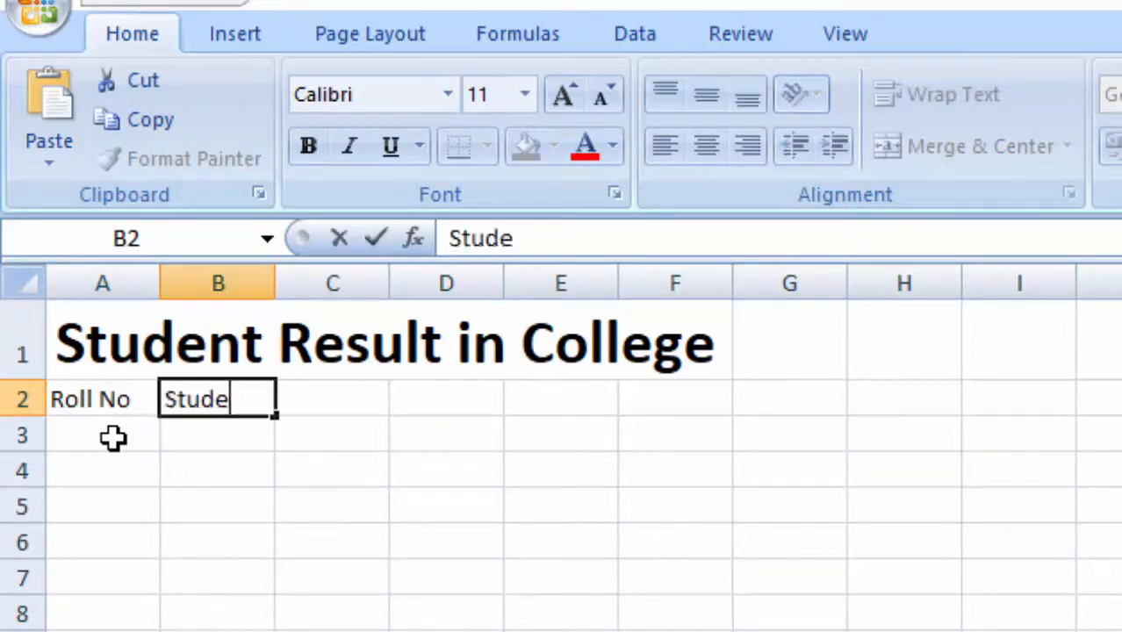
type("nt Name")
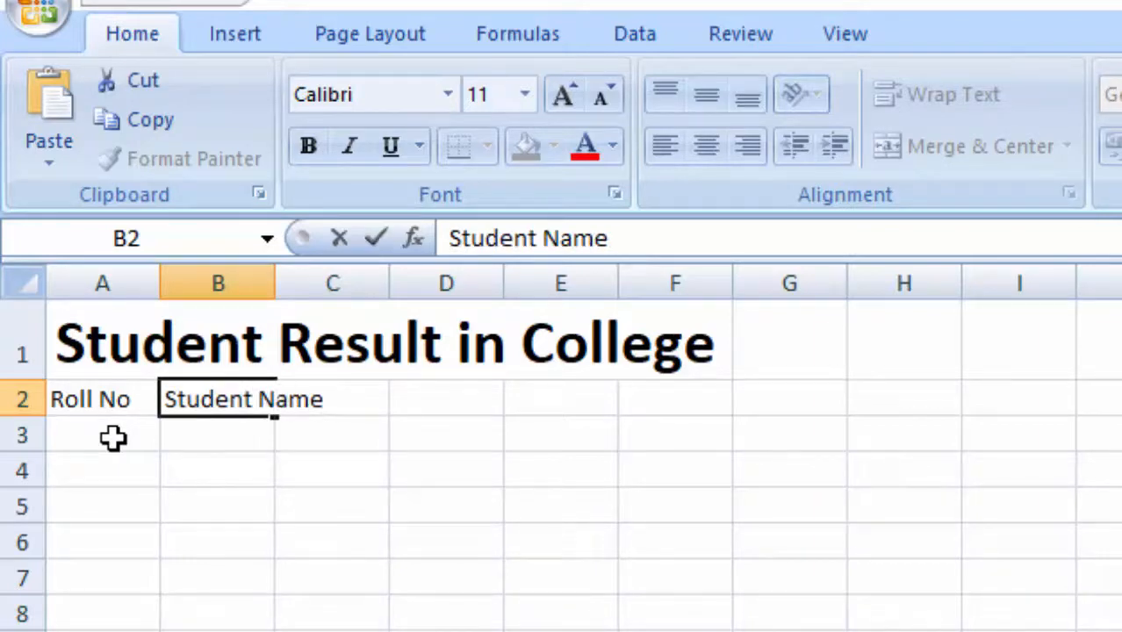
key("Tab")
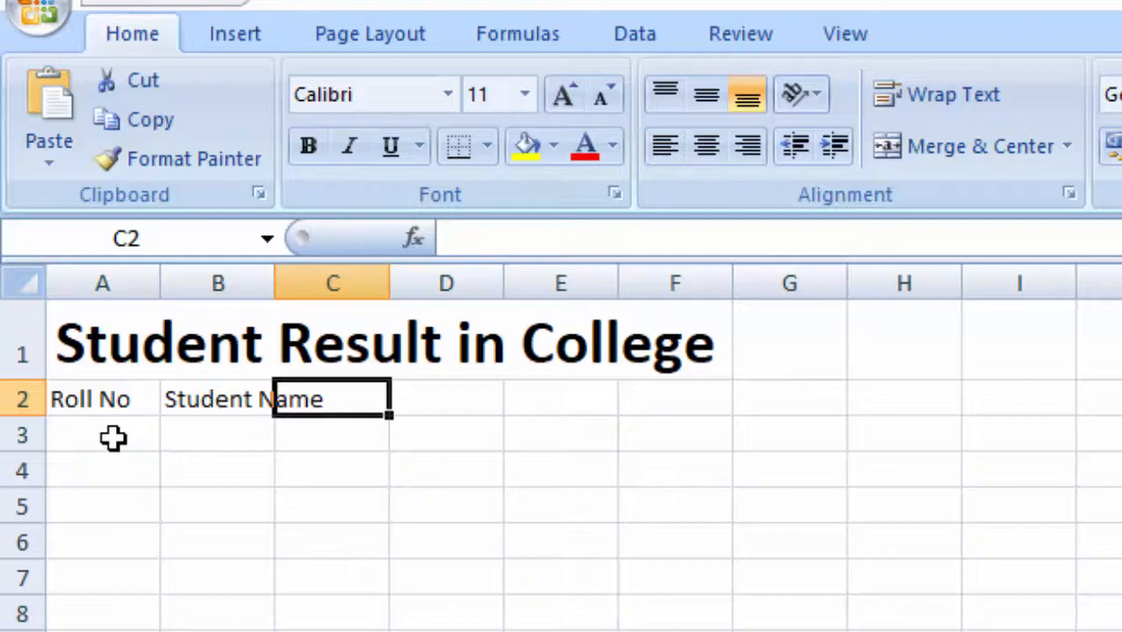
Step: Move the selection cell by cell across row 2 to E2 and down to E5, and bring it back to C2
key("Tab")
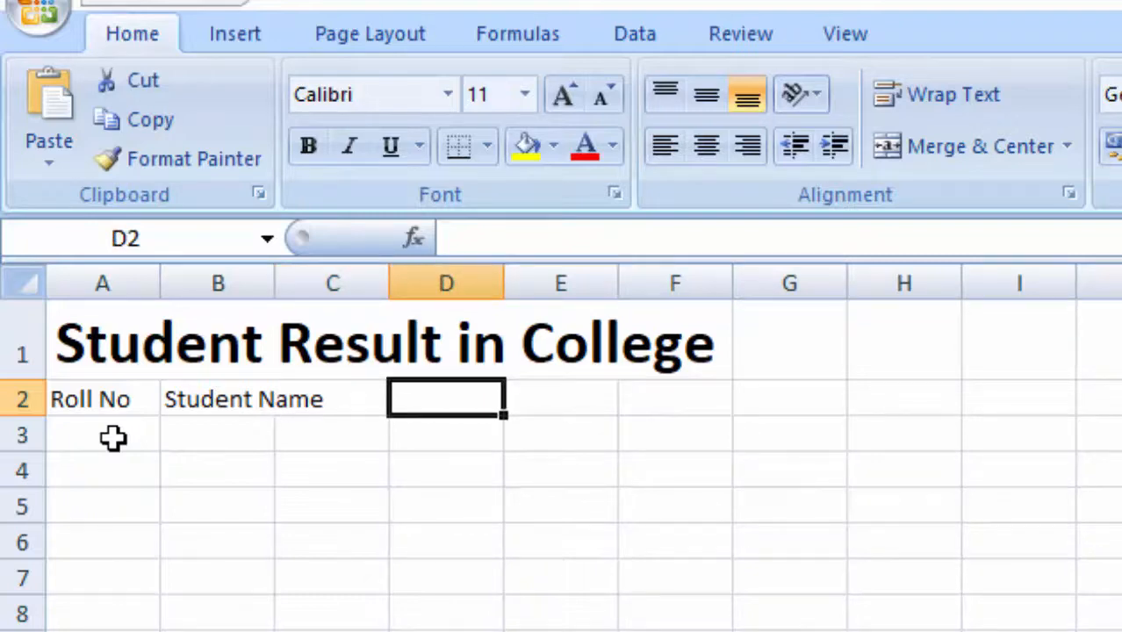
key("Tab")
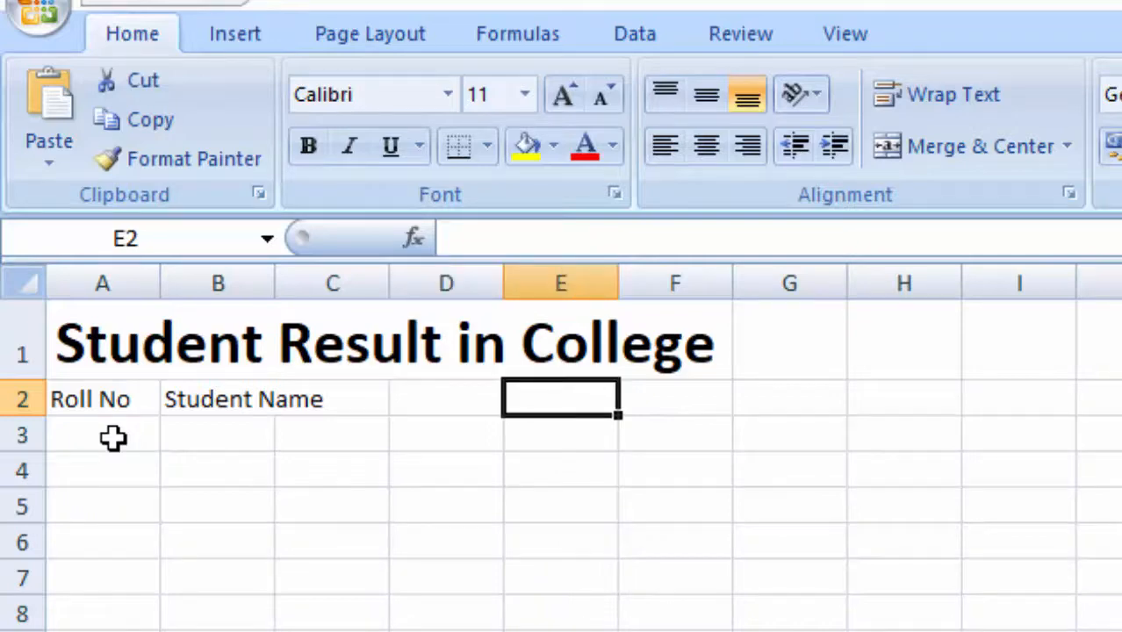
key("Down")
key("Down")
key("Down")
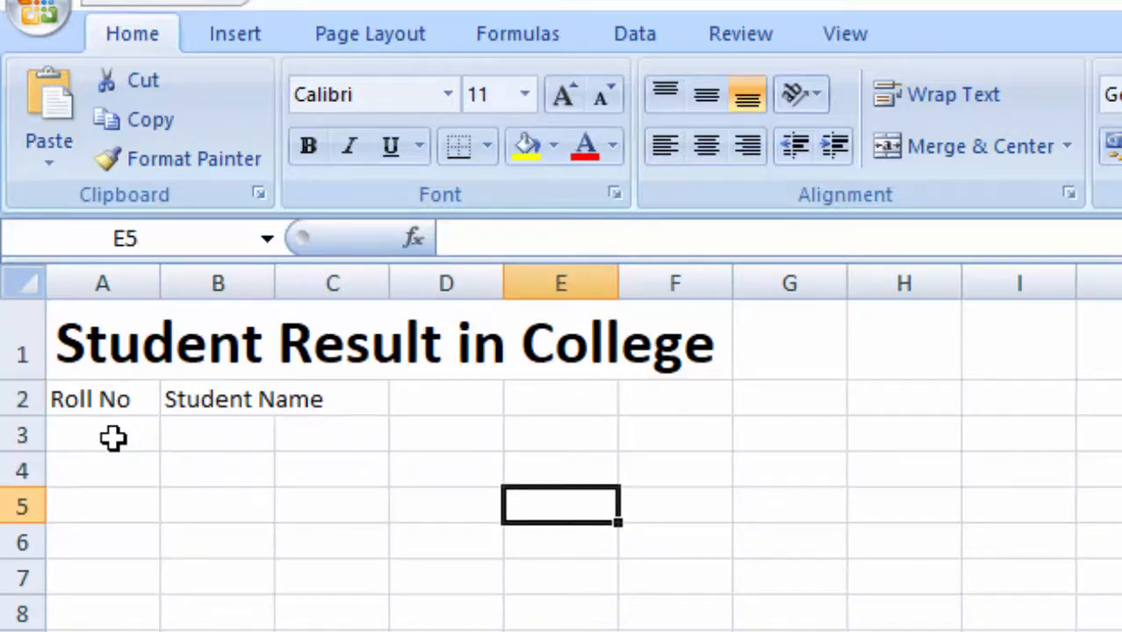
key("Up")
key("Up")
key("Up")
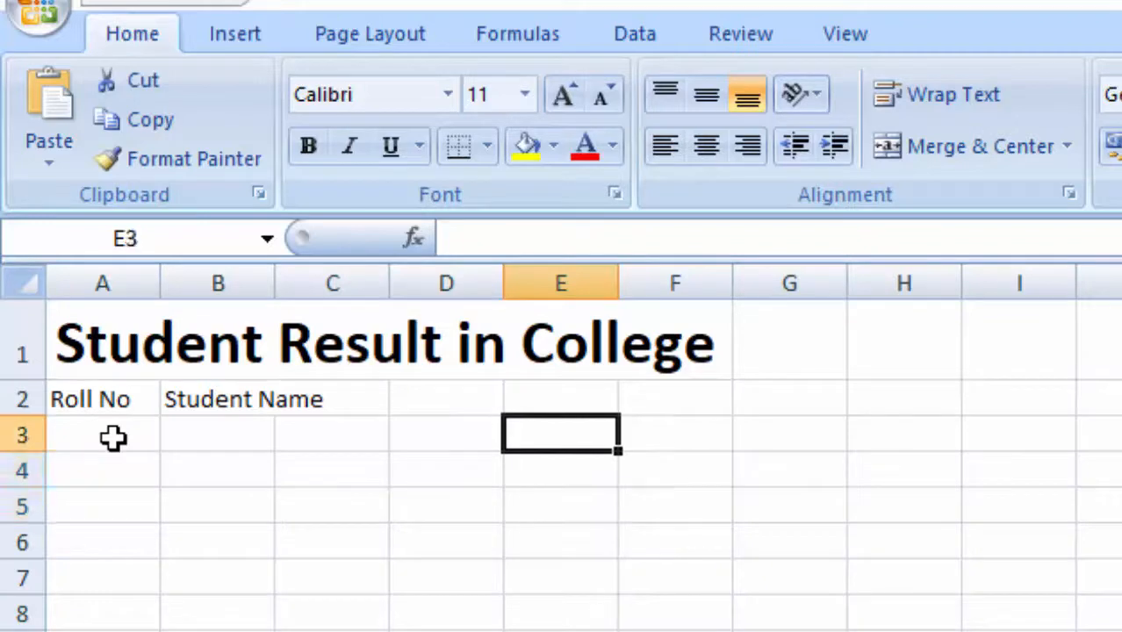
key("Left")
key("Left")
key("Left")
key("Right")
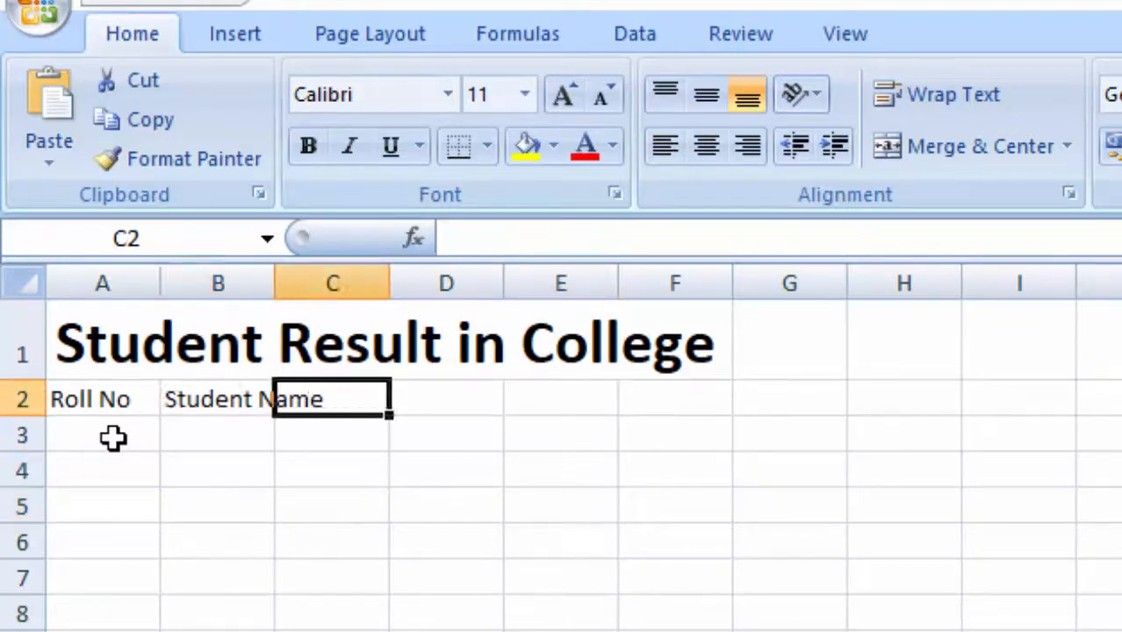
Step: Enter the heading "Class" in cell C2 and move on to D2
key("Left")
key("Right")
type("Class")
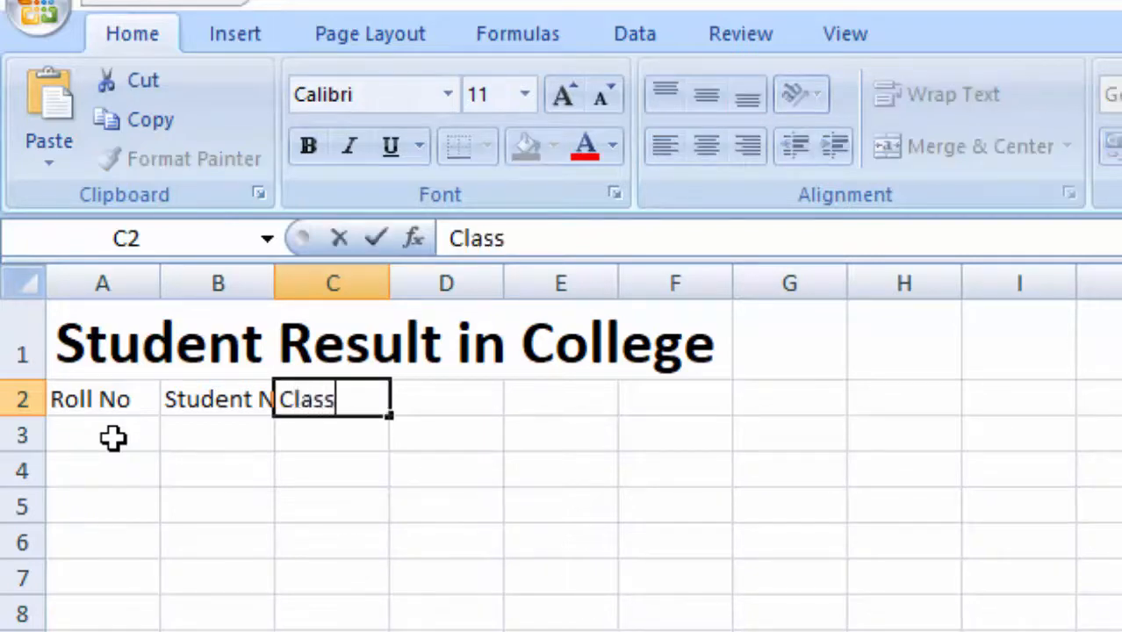
key("Tab")
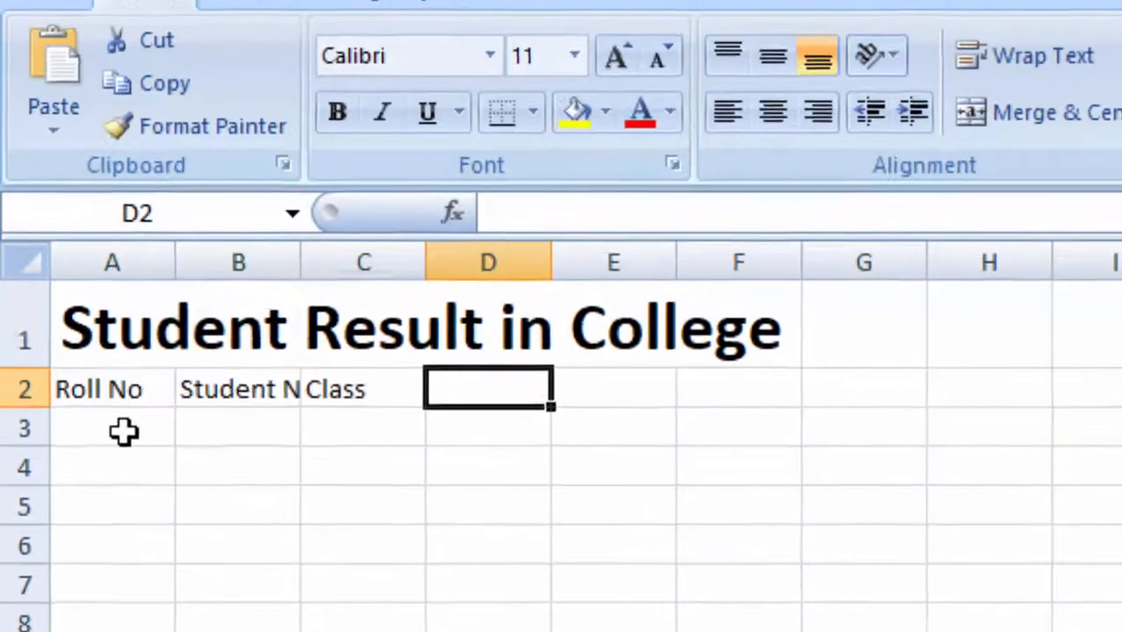
Step: Enter the headings "Address" in cell D2 and "Subject" in cell E2
type("Address")
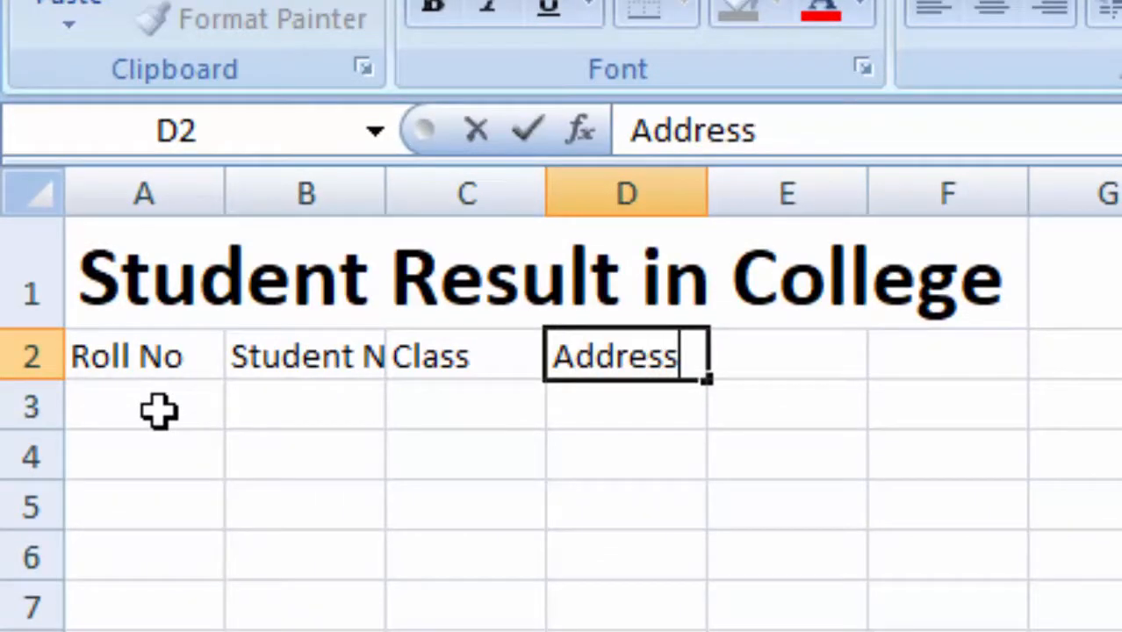
key("Tab")
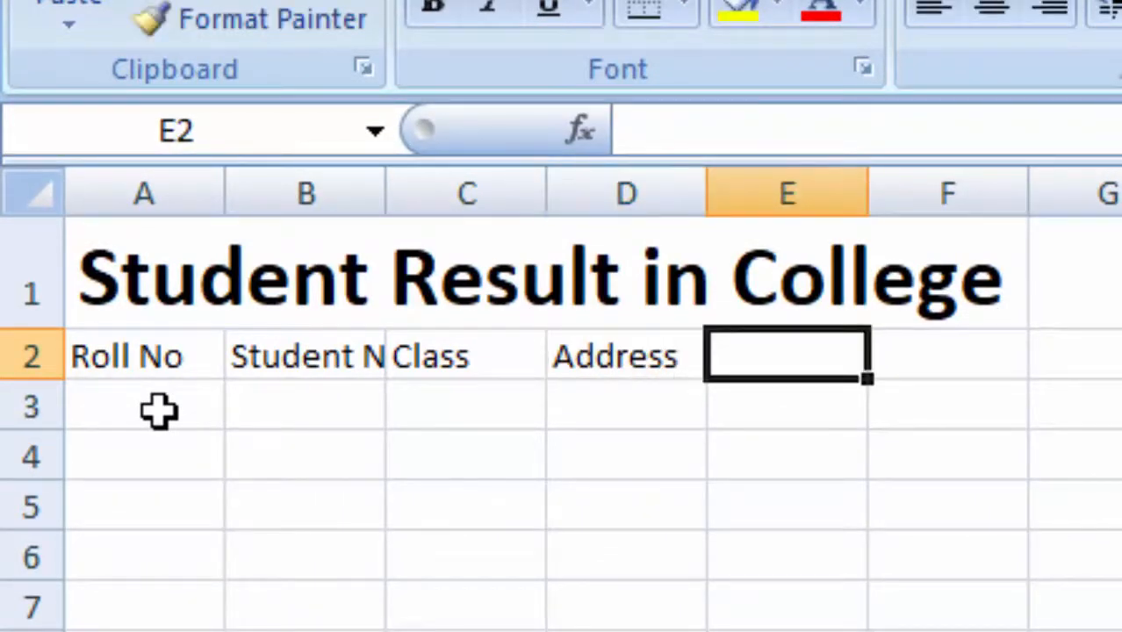
type("Subject")
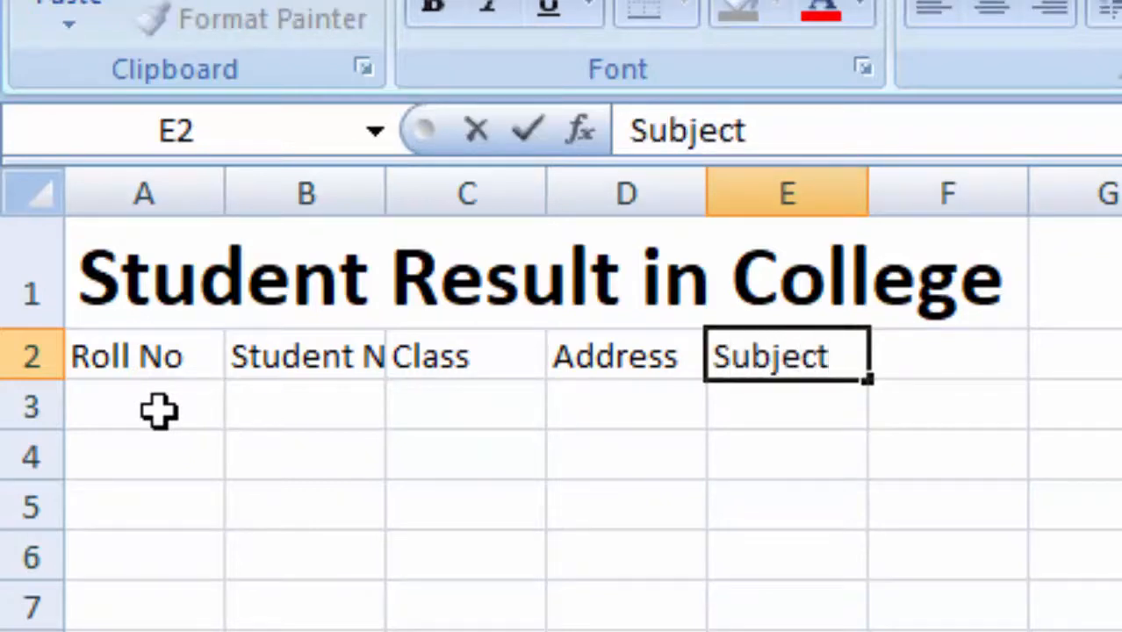
key("Tab")
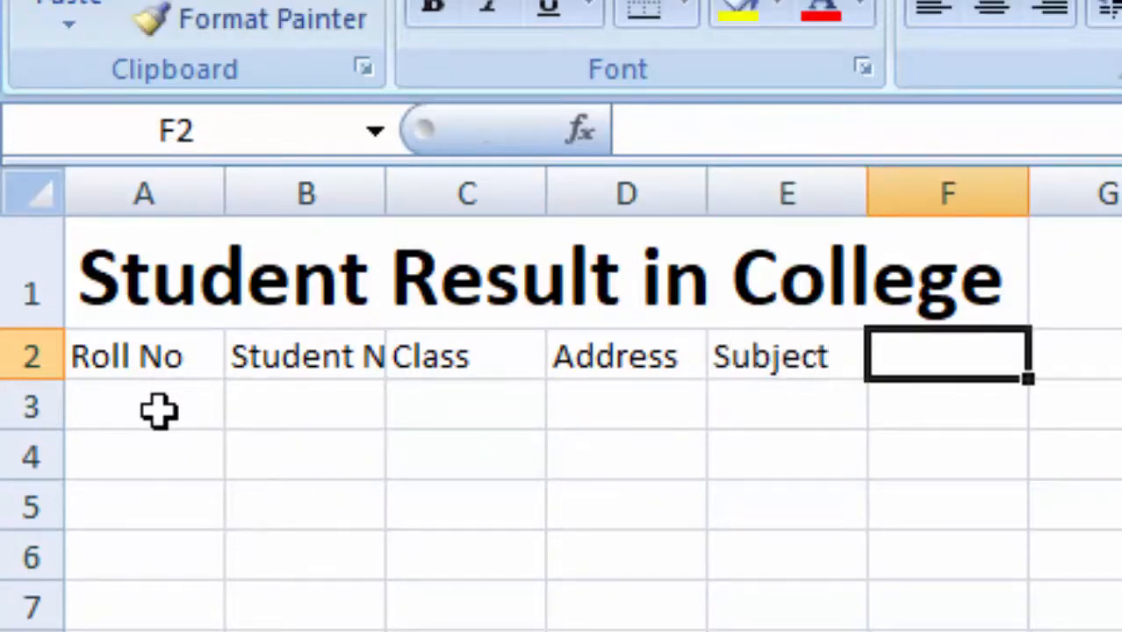
Step: Enter the headings "Obt. Marks" in cell F2 and "%age" in cell G2
type("T")
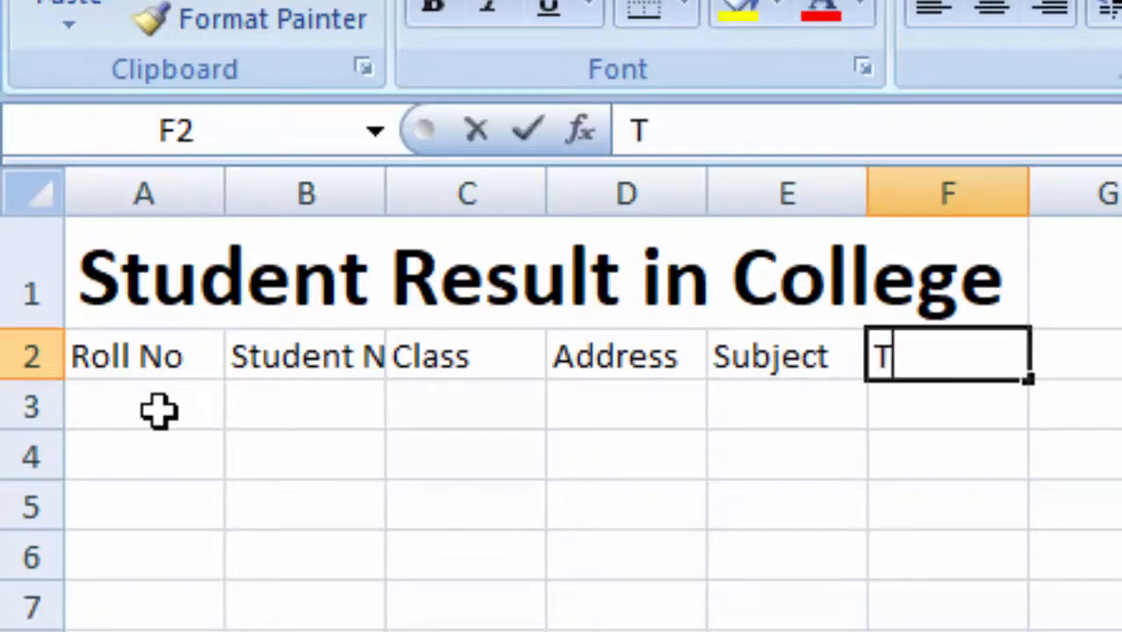
key("BackSpace")
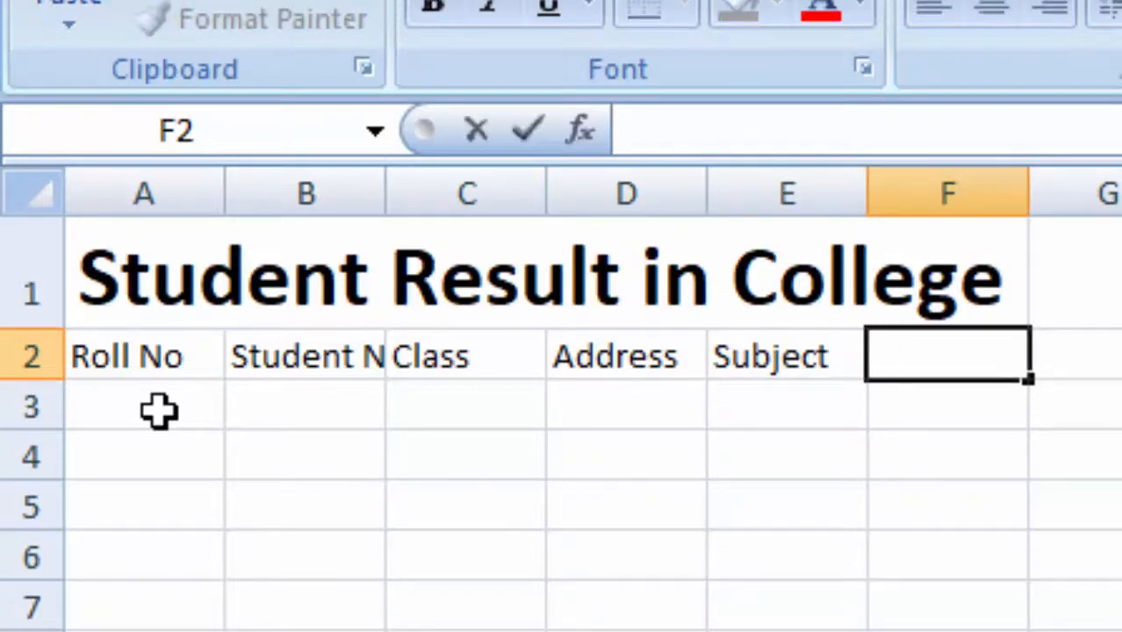
type("Obt. Mark")
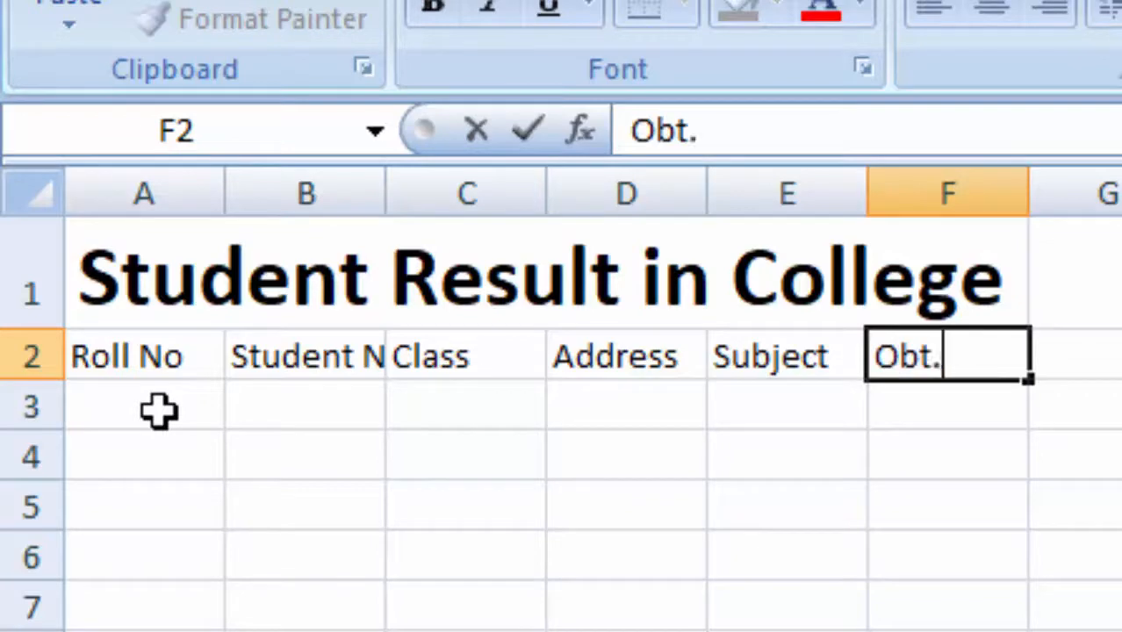
type("s")
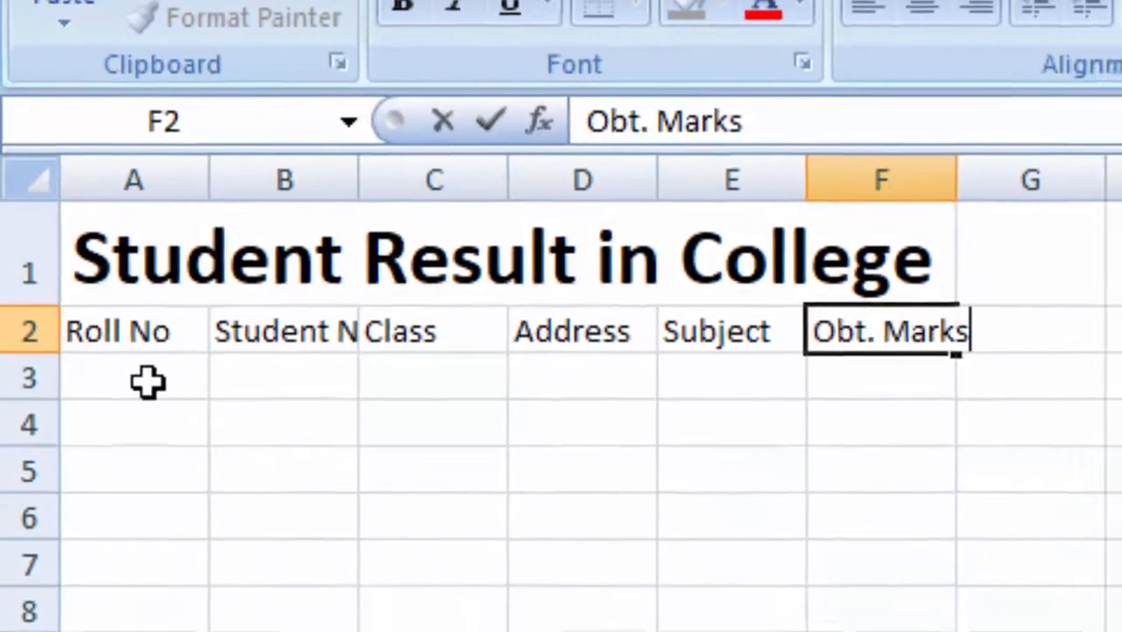
key("Tab")
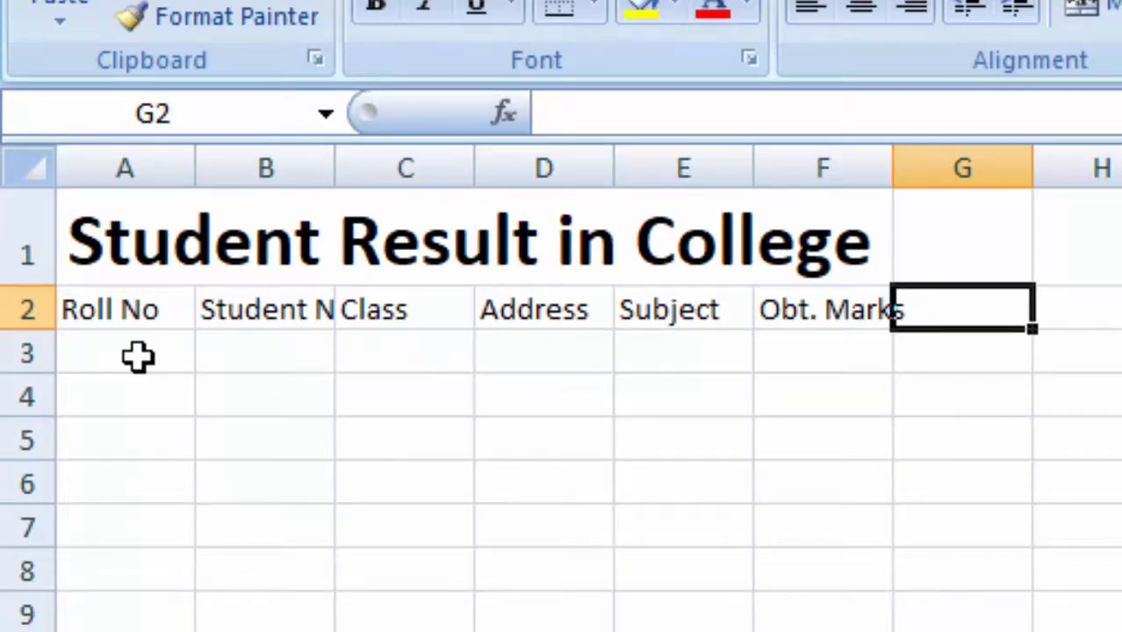
type("%")
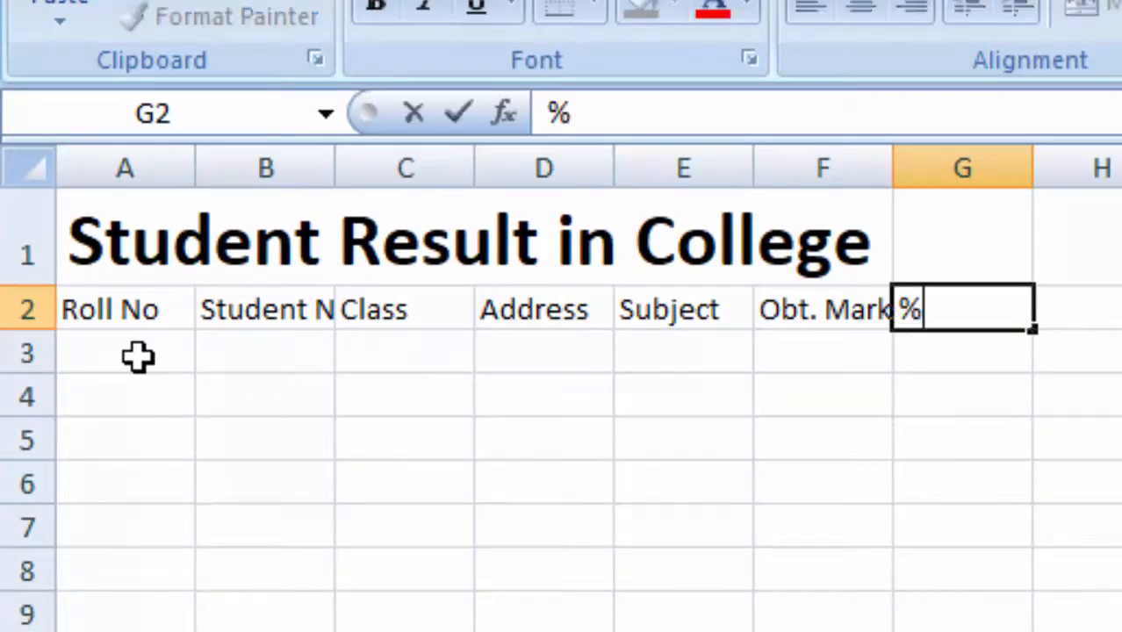
type("age")
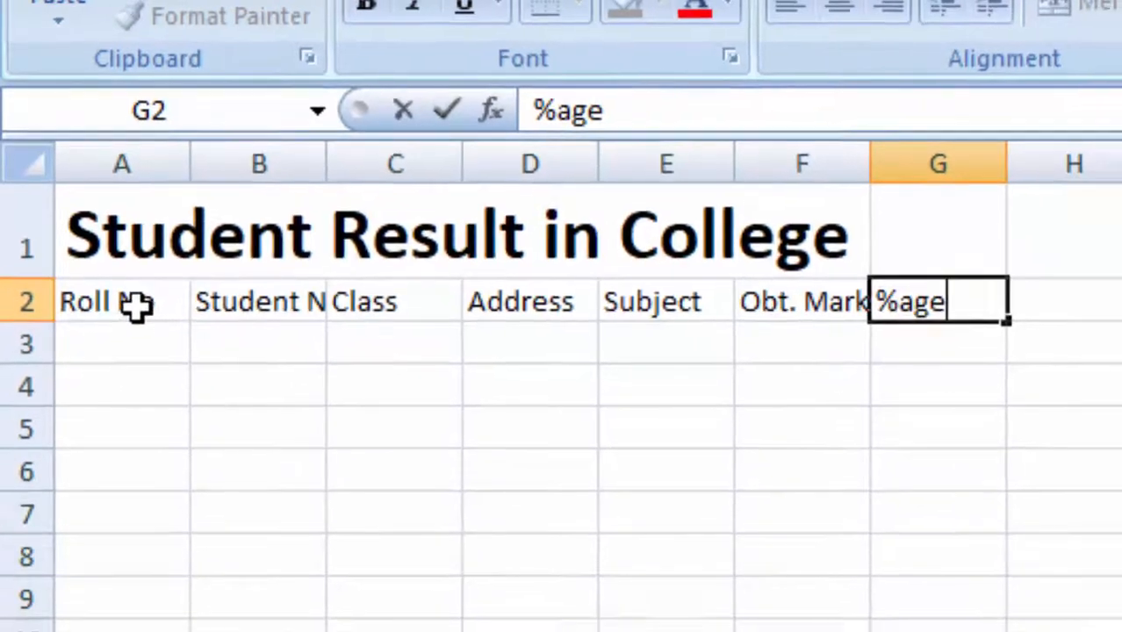
Step: Make only the heading cells A2 to G2 bold, and undo the formatting
left_click(145, 310)
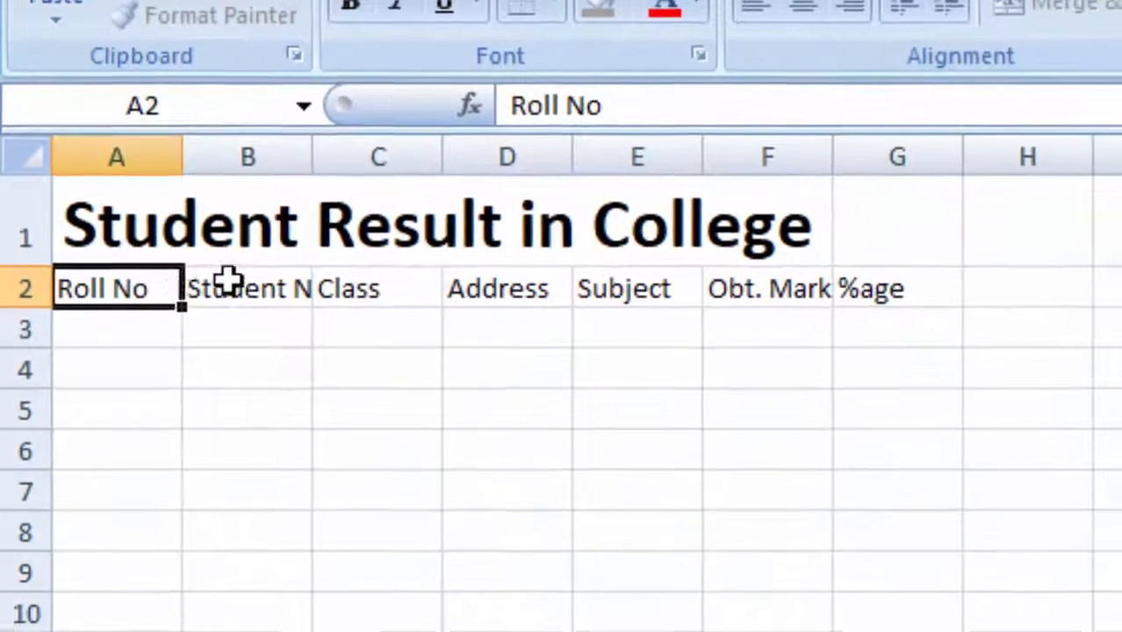
left_click_drag(228, 279, 885, 299)
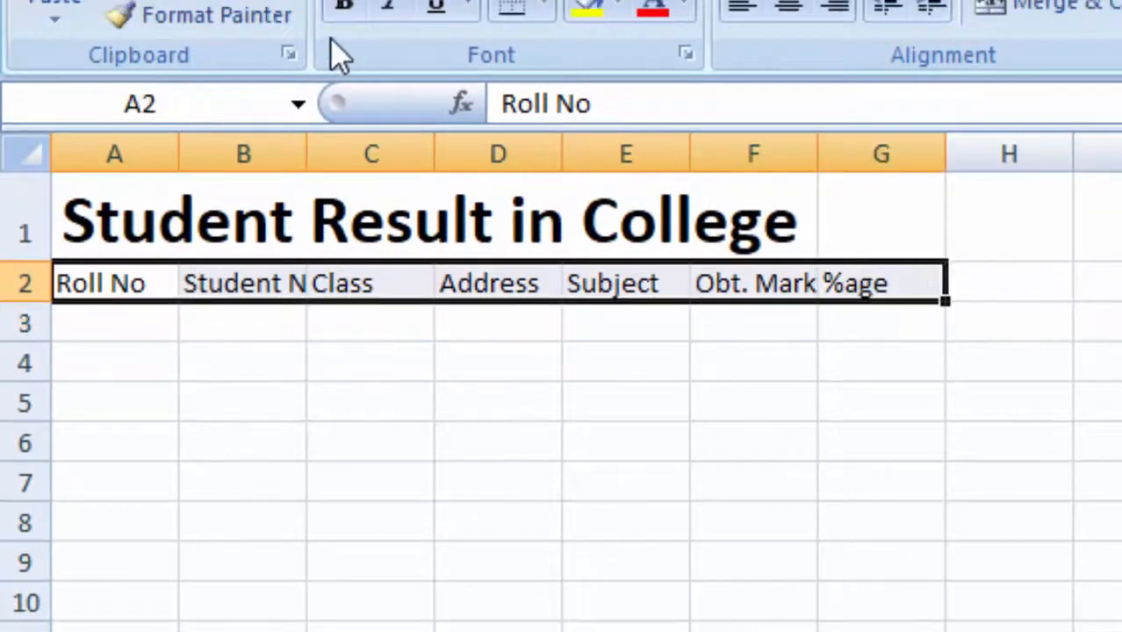
left_click(344, 7)
left_click(409, 590)
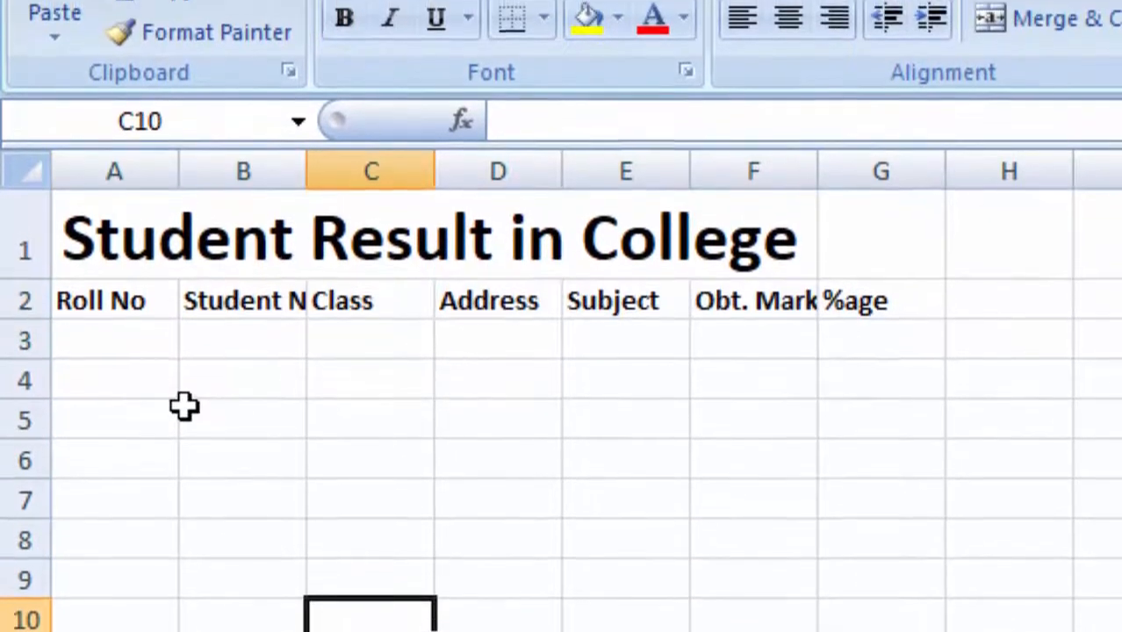
key("ctrl+z")
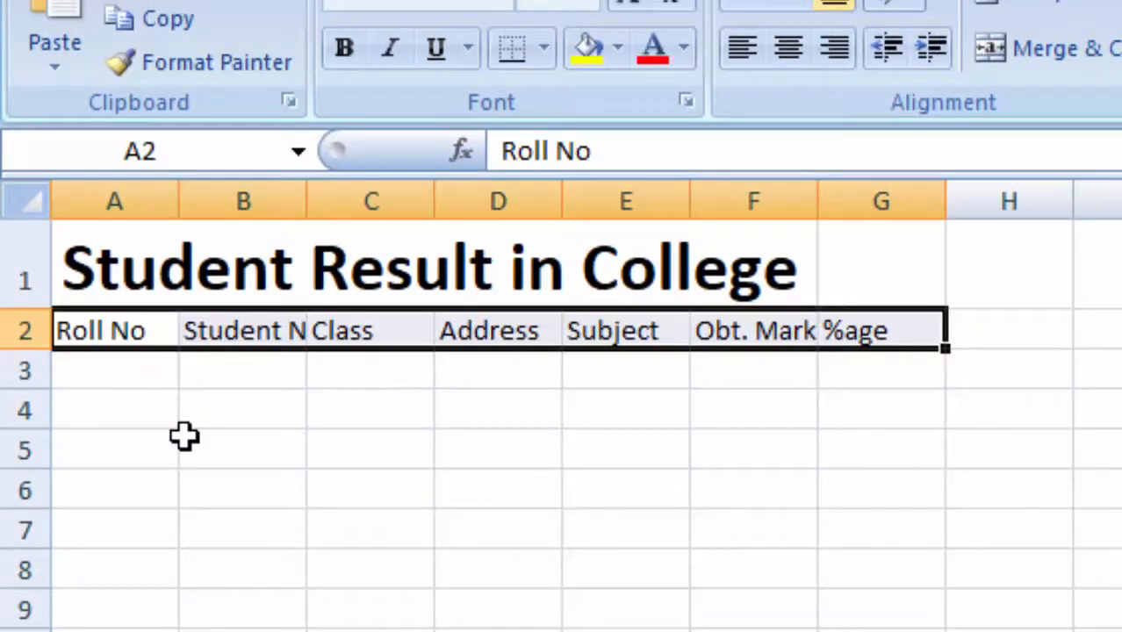
left_click(184, 437)
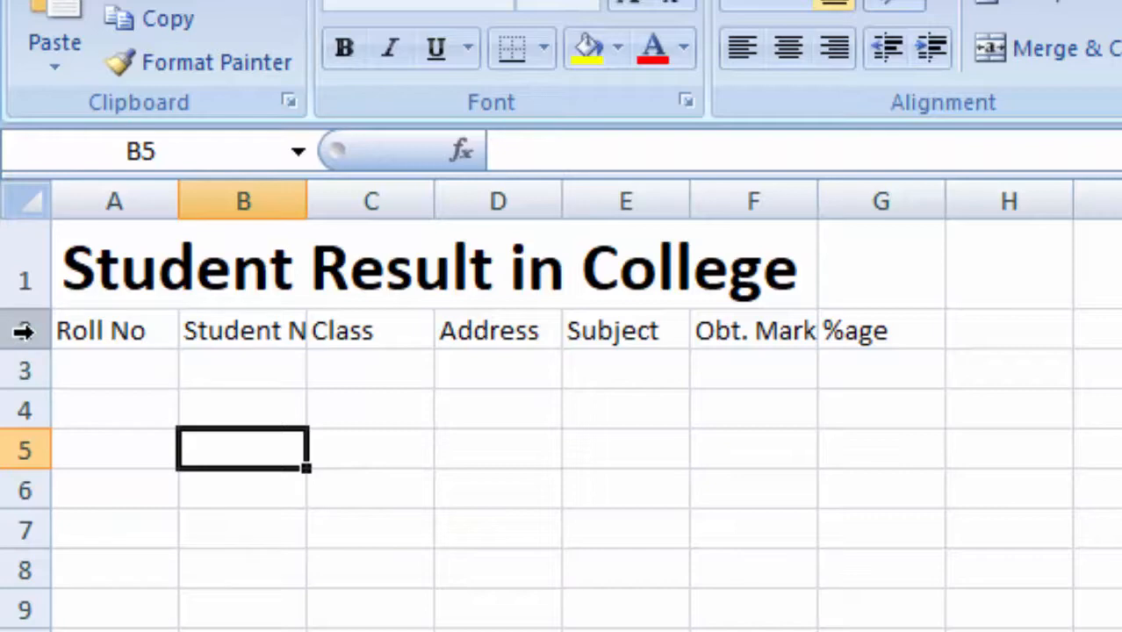
Step: Format the whole of row 2 as bold
left_click(21, 331)
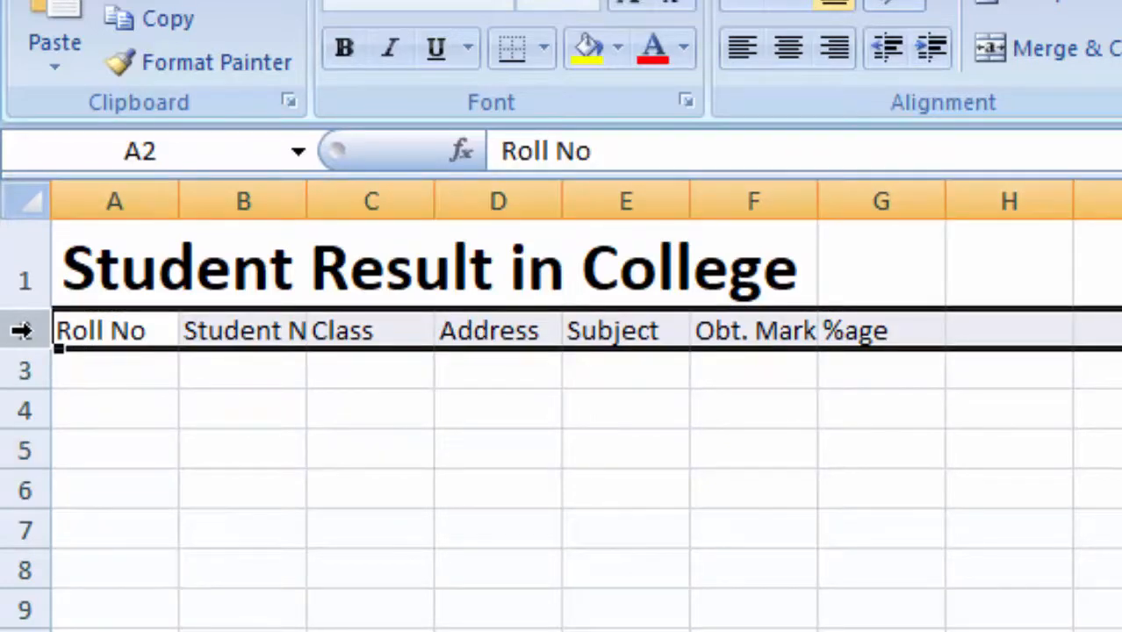
left_click(343, 49)
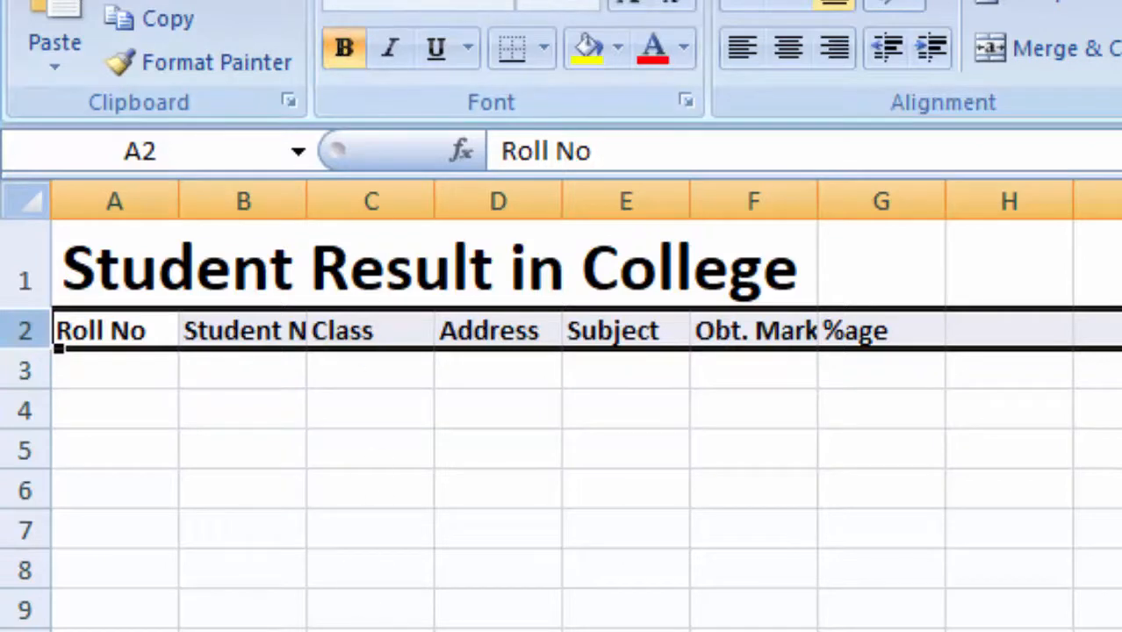
Step: Enter the roll numbers 1, 2 and 3 in cells A3 to A5
left_click(128, 378)
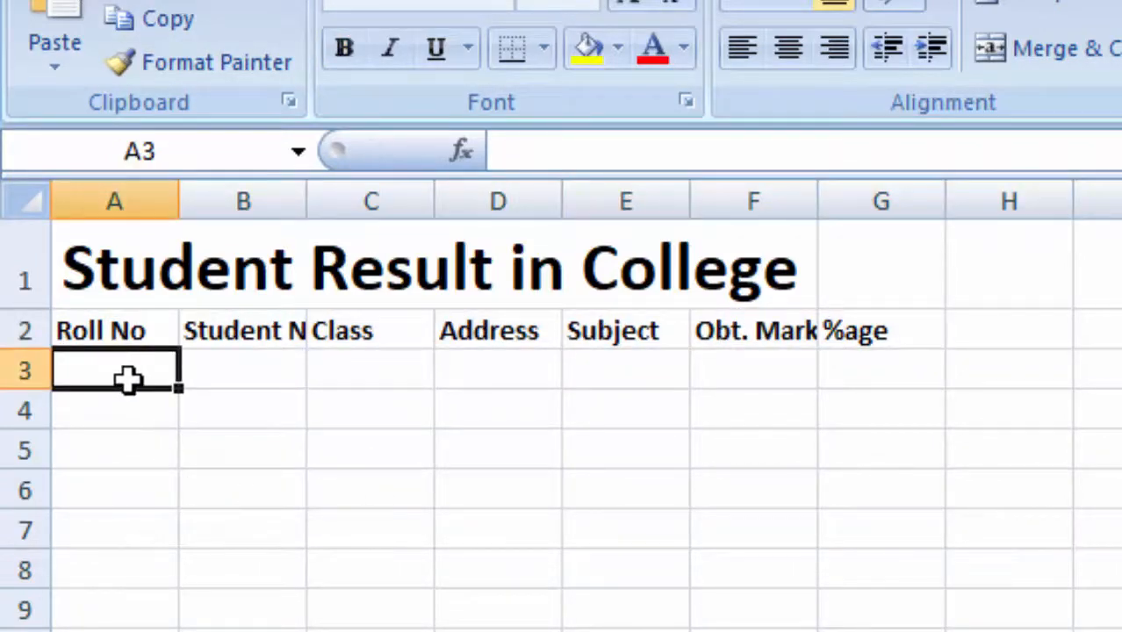
type("1")
key("Return")
type("2")
key("Return")
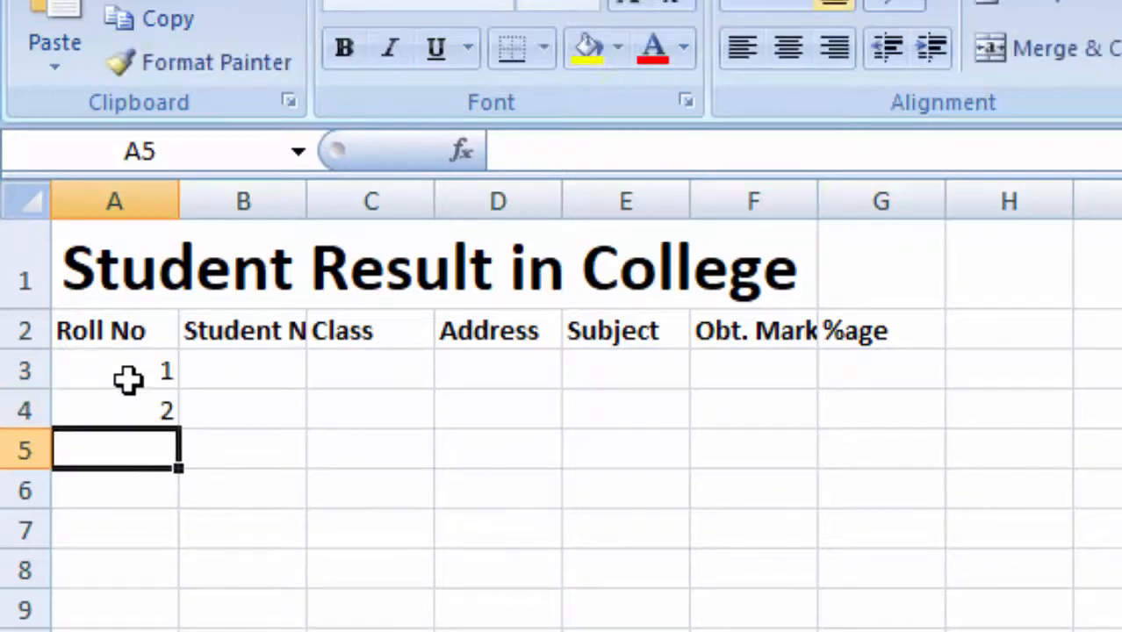
type("3")
key("Return")
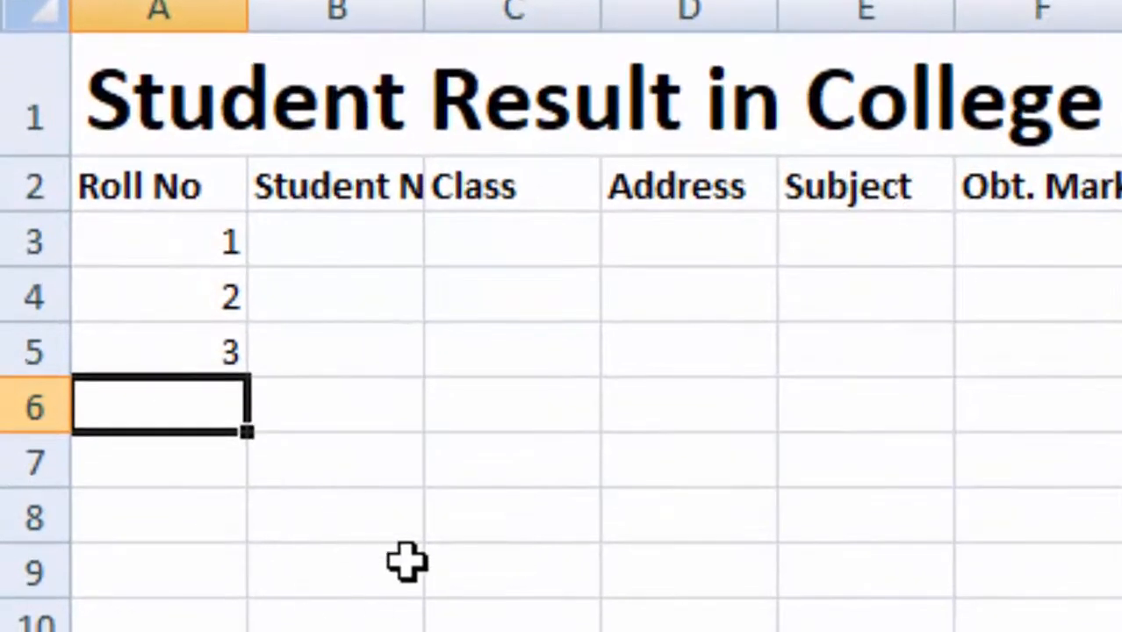
Step: Extend the roll number series from A3:A5 down to cell A17 with AutoFill, so that it runs to 15
left_click(406, 562)
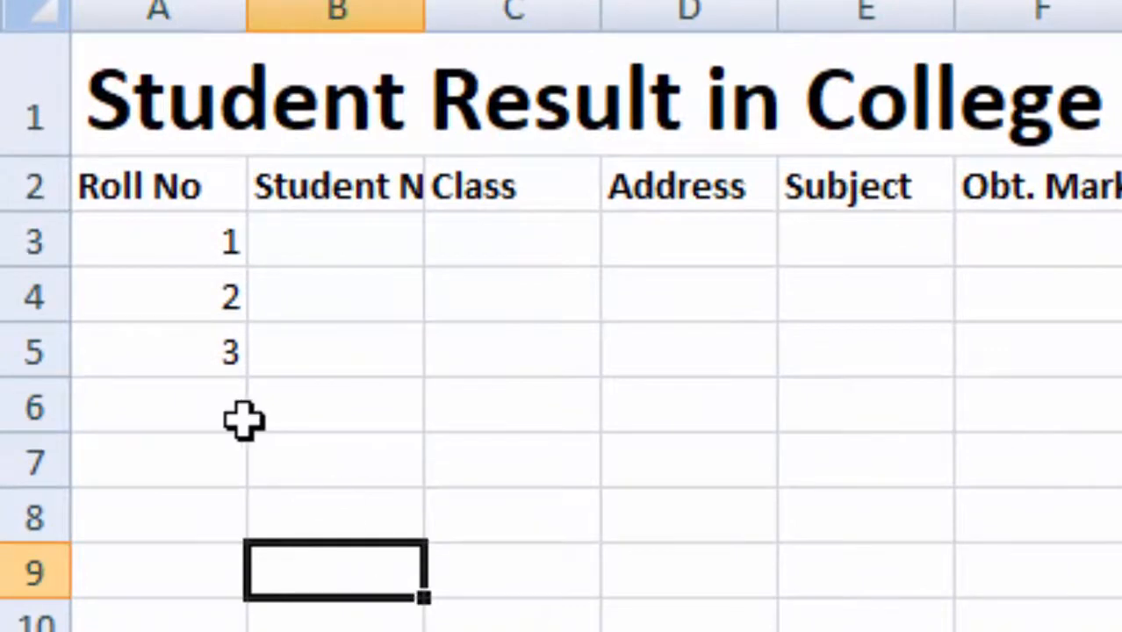
left_click_drag(200, 239, 197, 334)
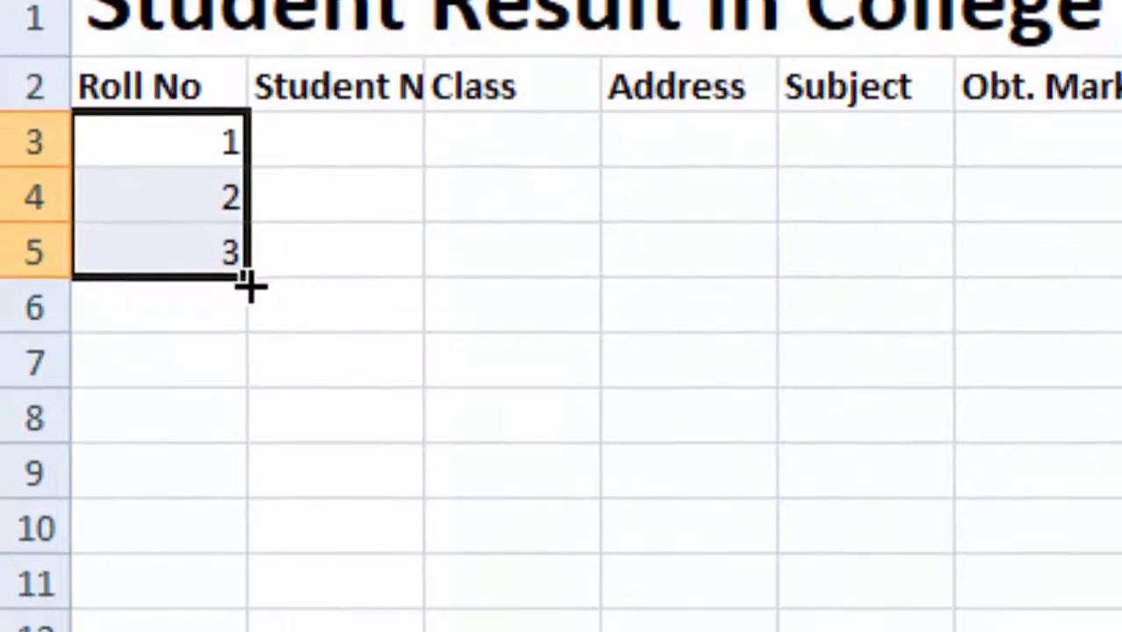
left_click_drag(253, 386, 244, 503)
left_click_drag(244, 316, 213, 631)
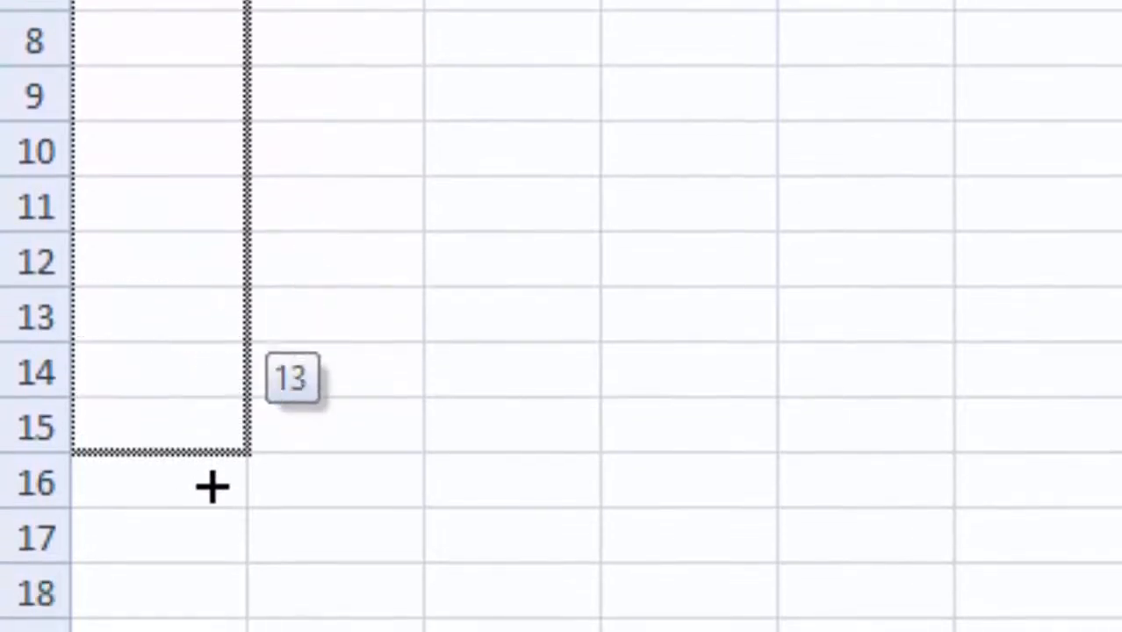
left_click_drag(212, 487, 180, 551)
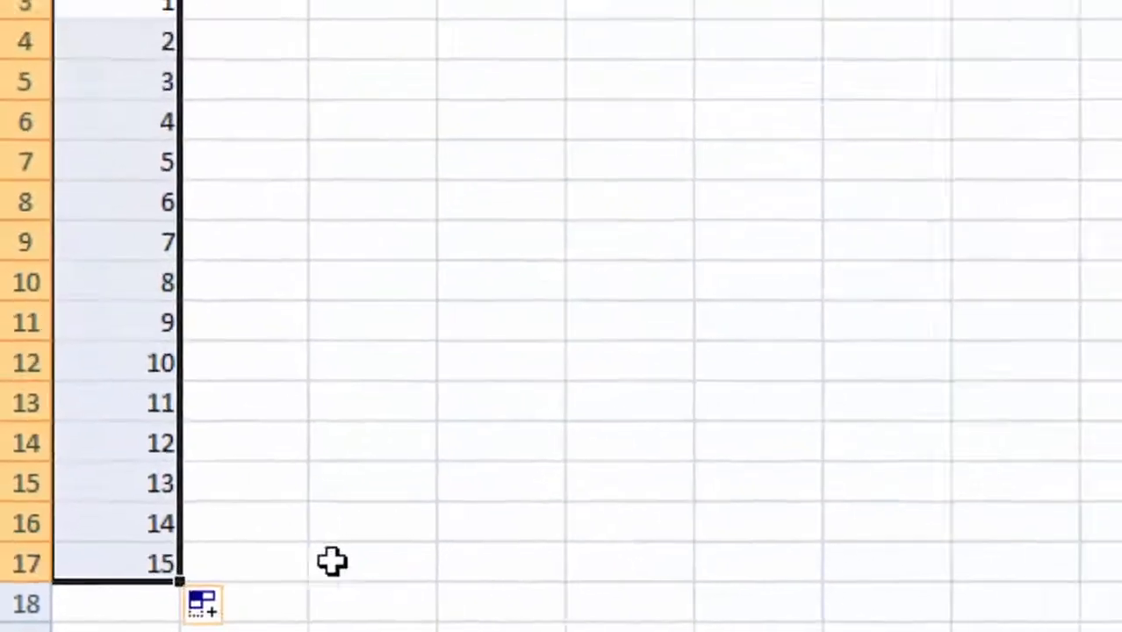
left_click(571, 533)
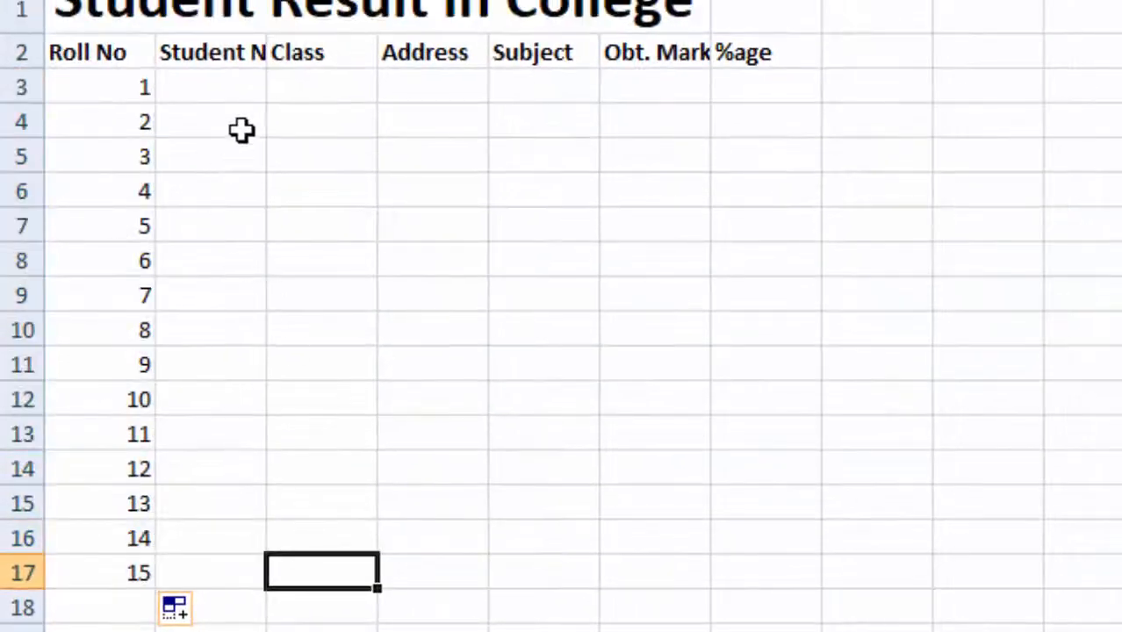
Step: Enter the sample entries "A", "B" and "C" in the Student Name column, starting at cell B3
left_click(236, 86)
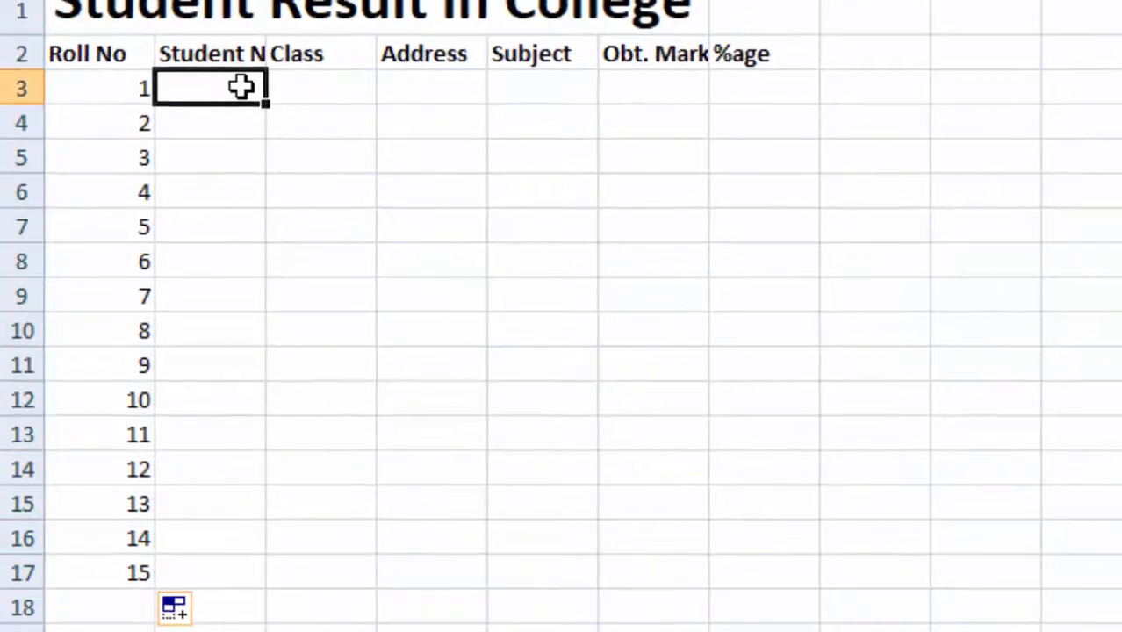
type("A")
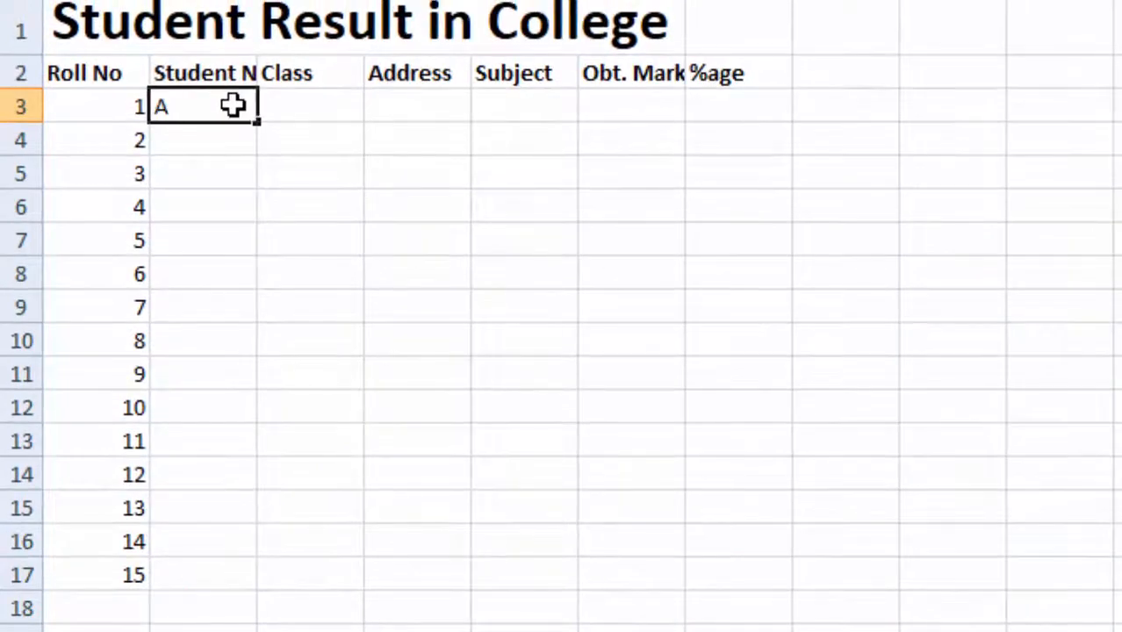
key("Return")
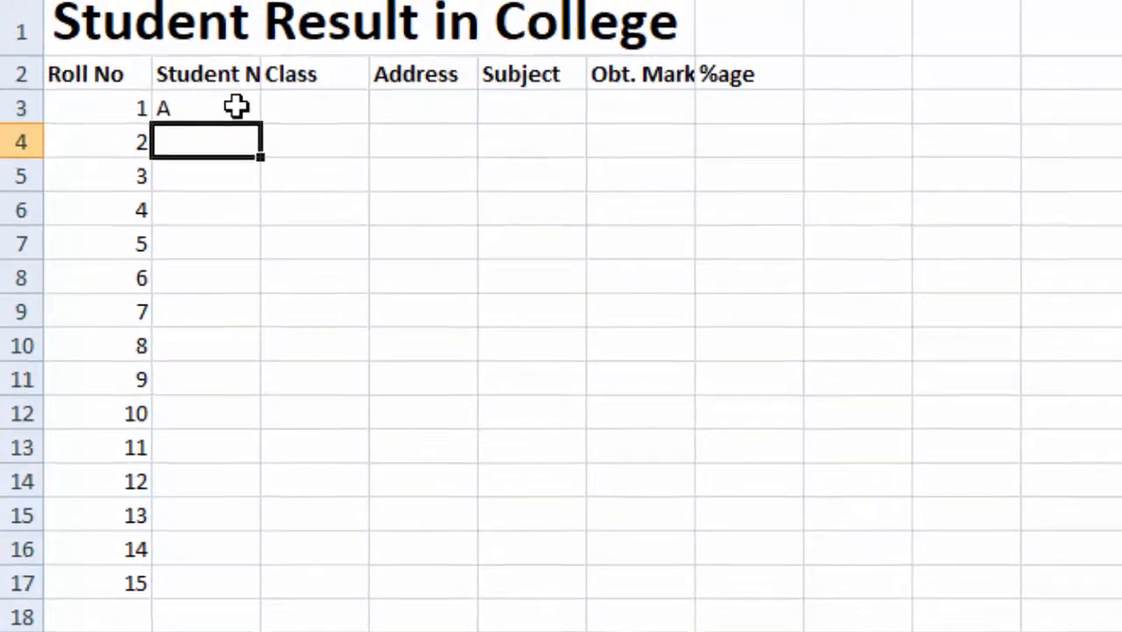
type("B")
key("Return")
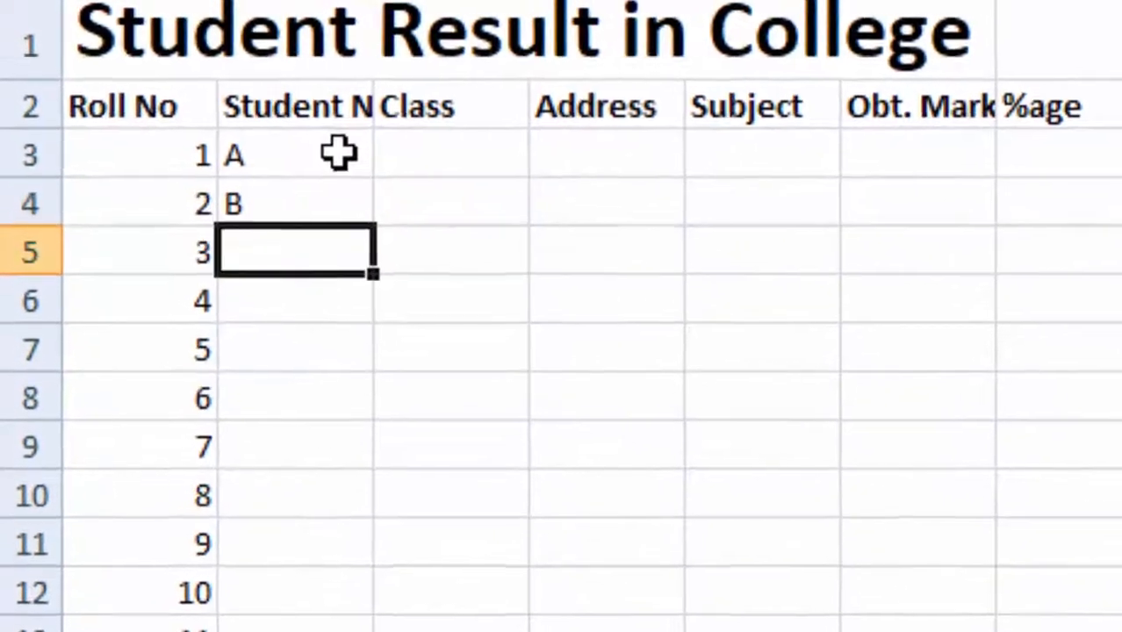
type("C")
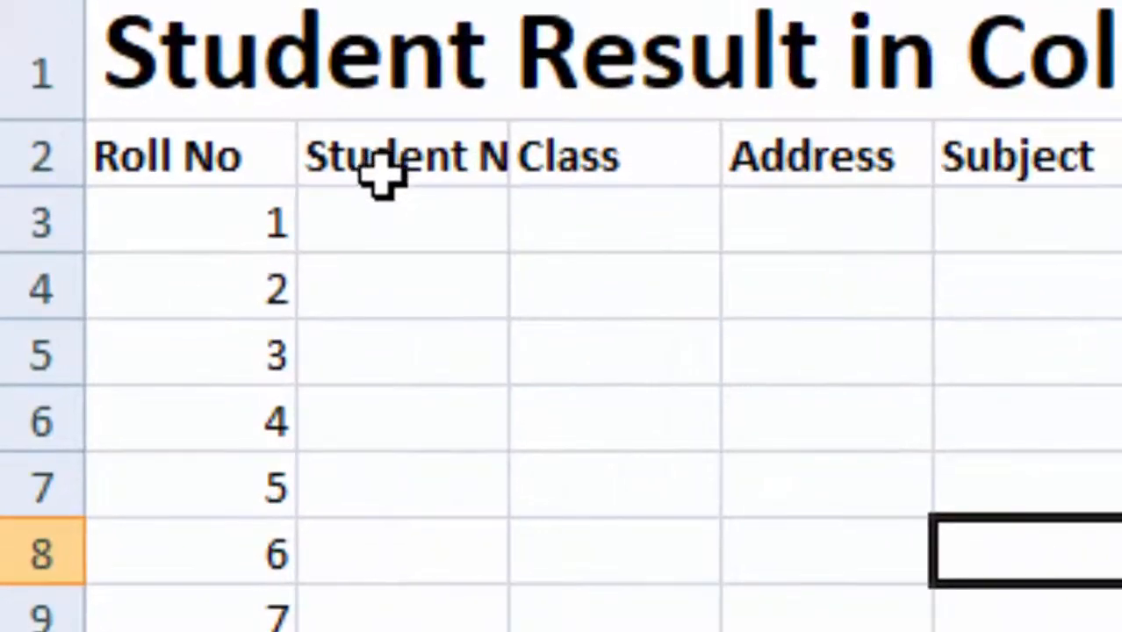
Step: Widen column B until the full "Student Name" heading fits, and undo the width change
left_click(365, 166)
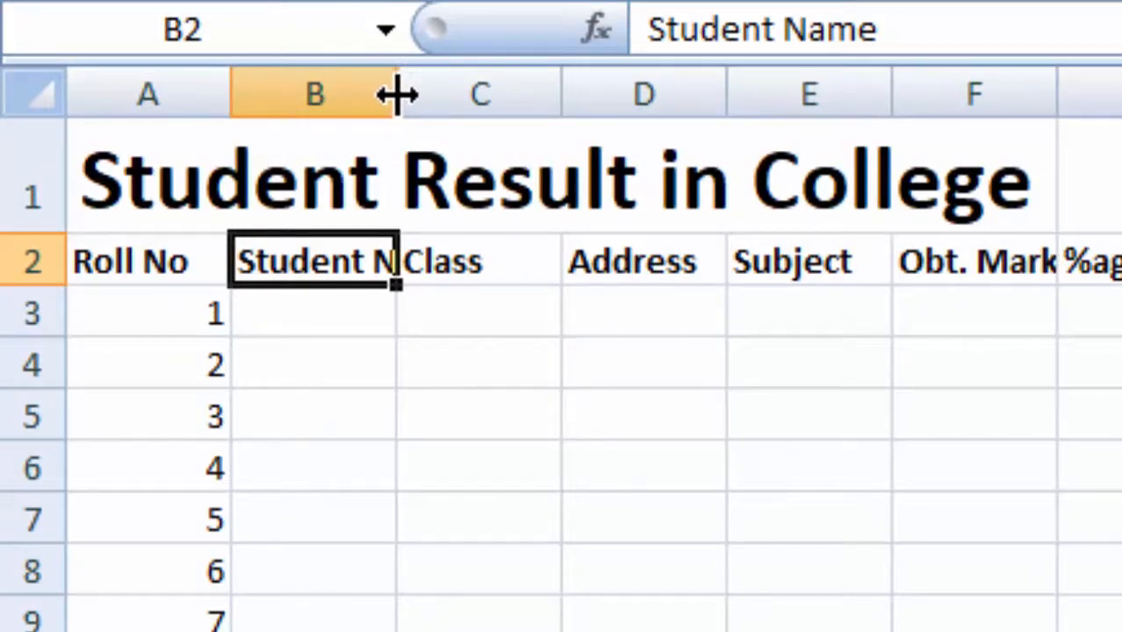
left_click_drag(396, 94, 392, 92)
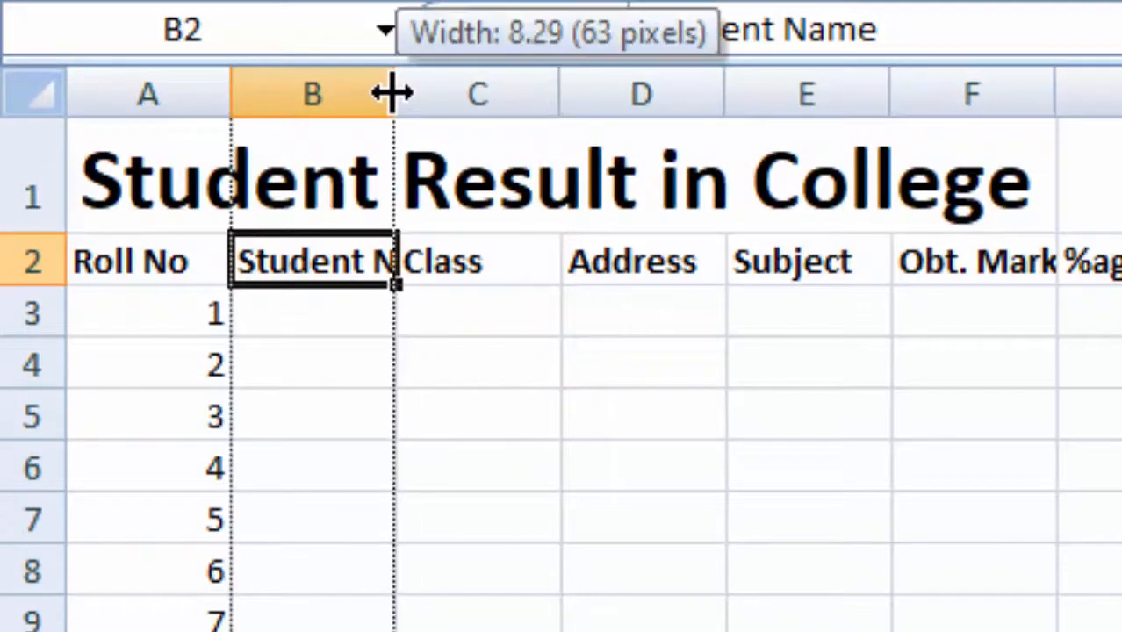
left_click_drag(396, 94, 502, 94)
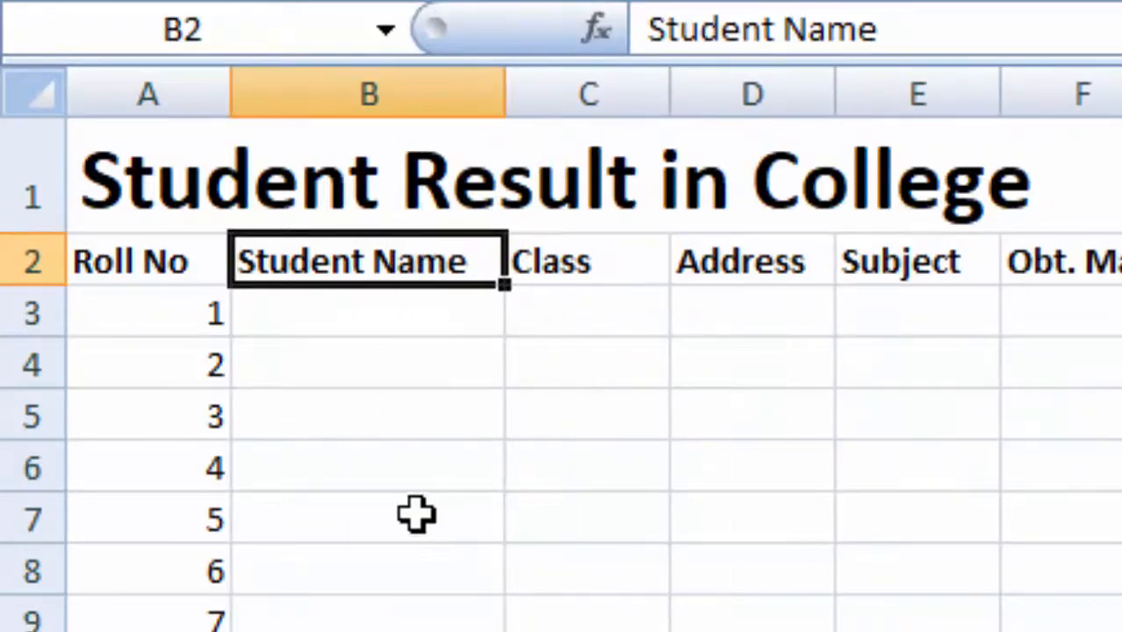
key("ctrl+z")
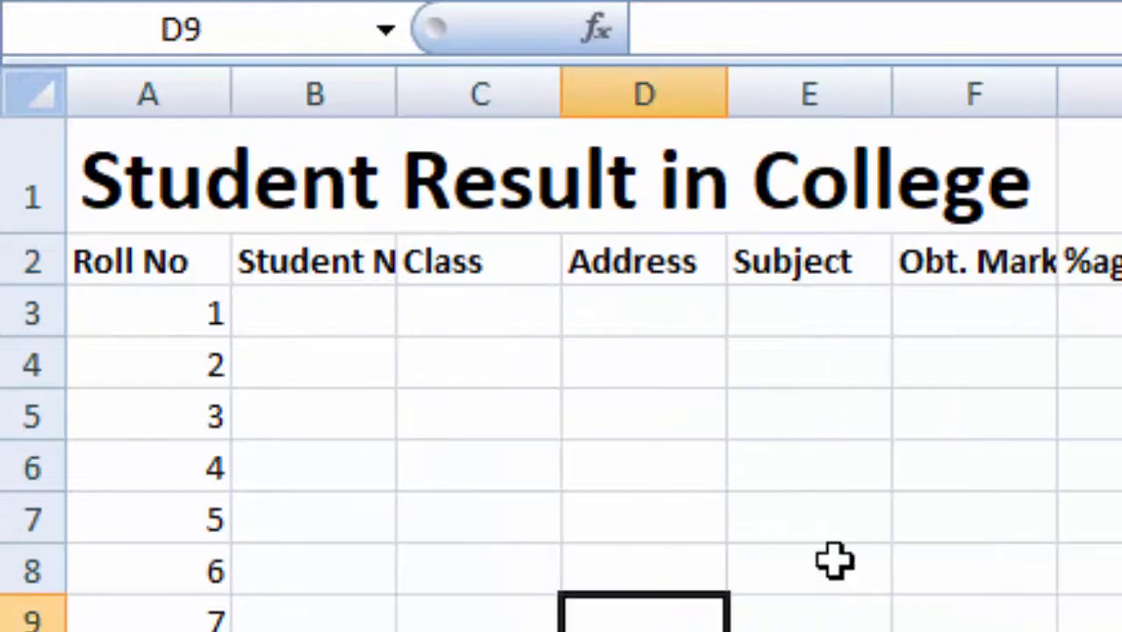
Step: Try wrapping the text of the "Student Name" heading in cell B2, and undo the wrapping
double_click(290, 262)
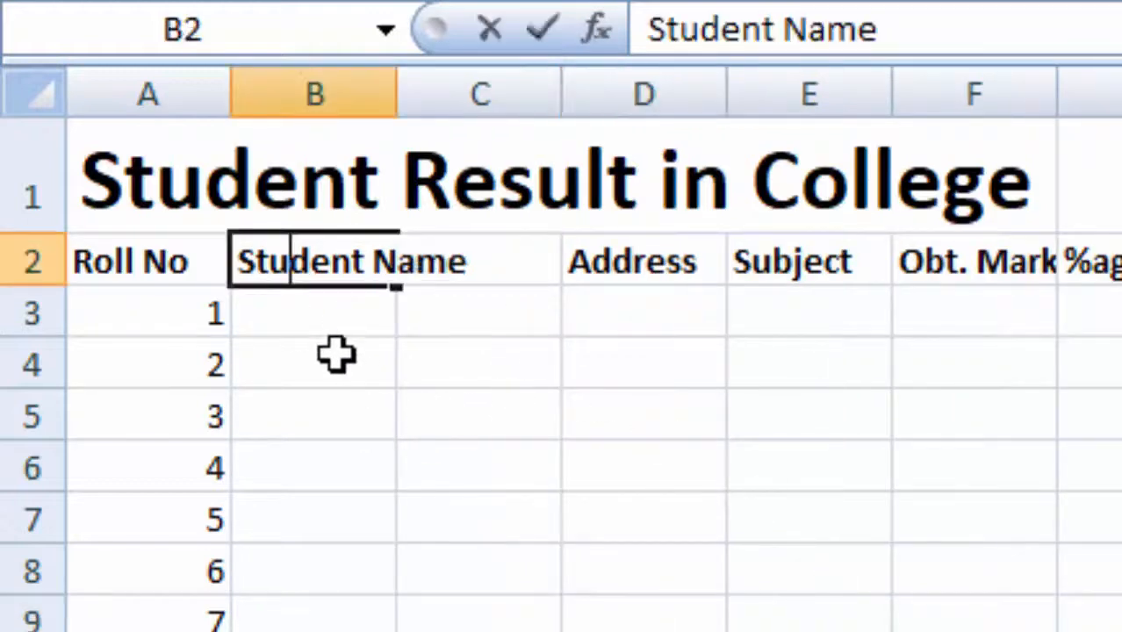
left_click(670, 455)
left_click(286, 262)
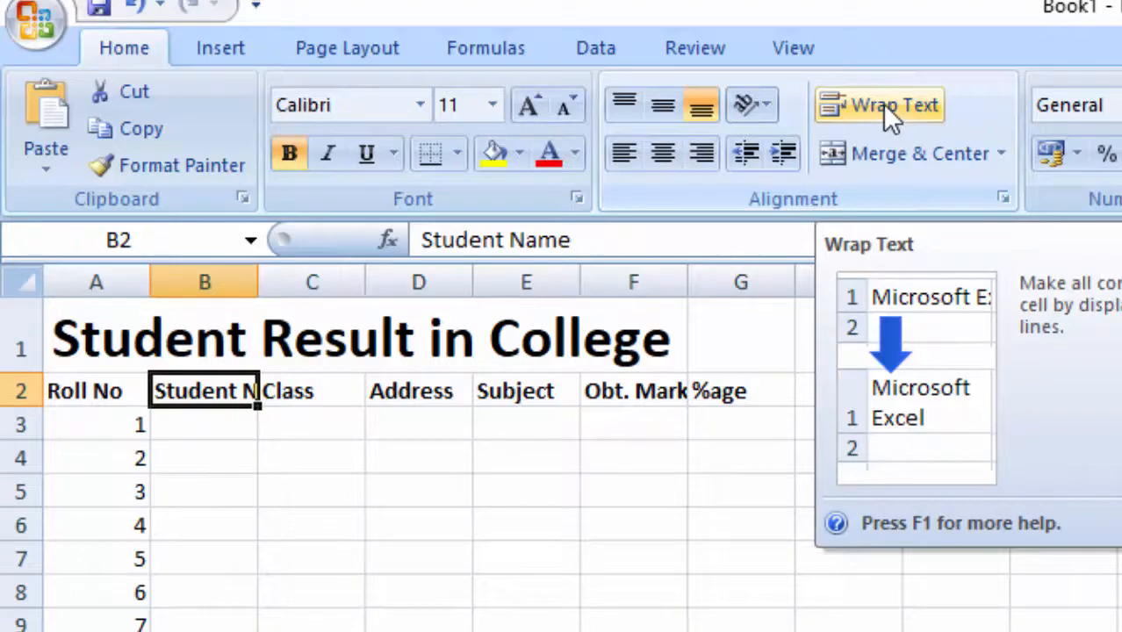
left_click(884, 107)
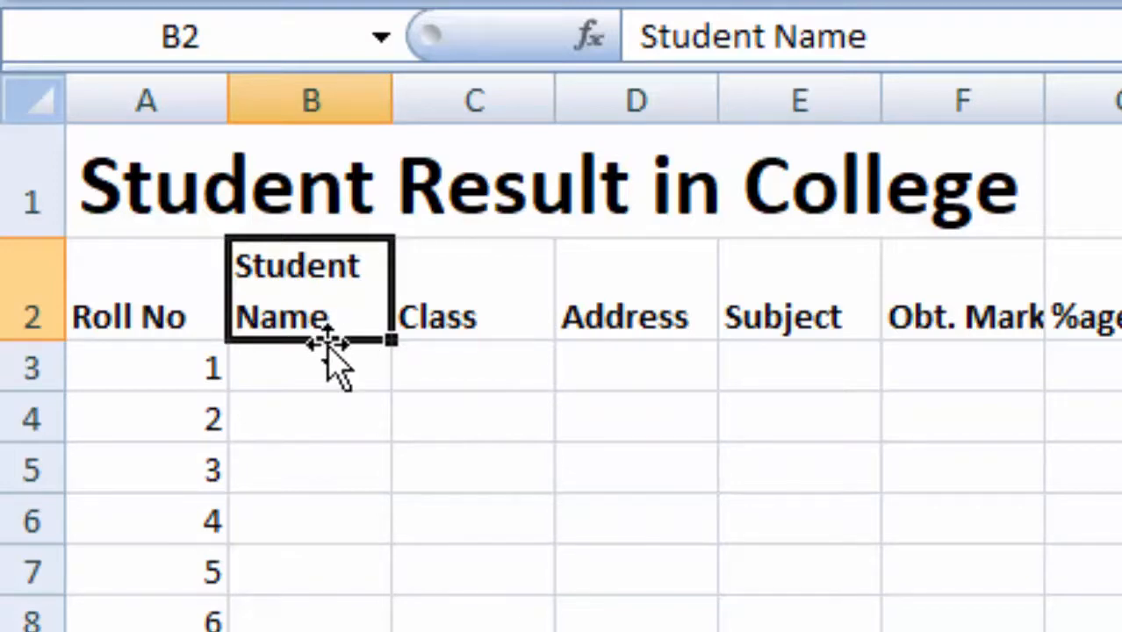
key("ctrl+z")
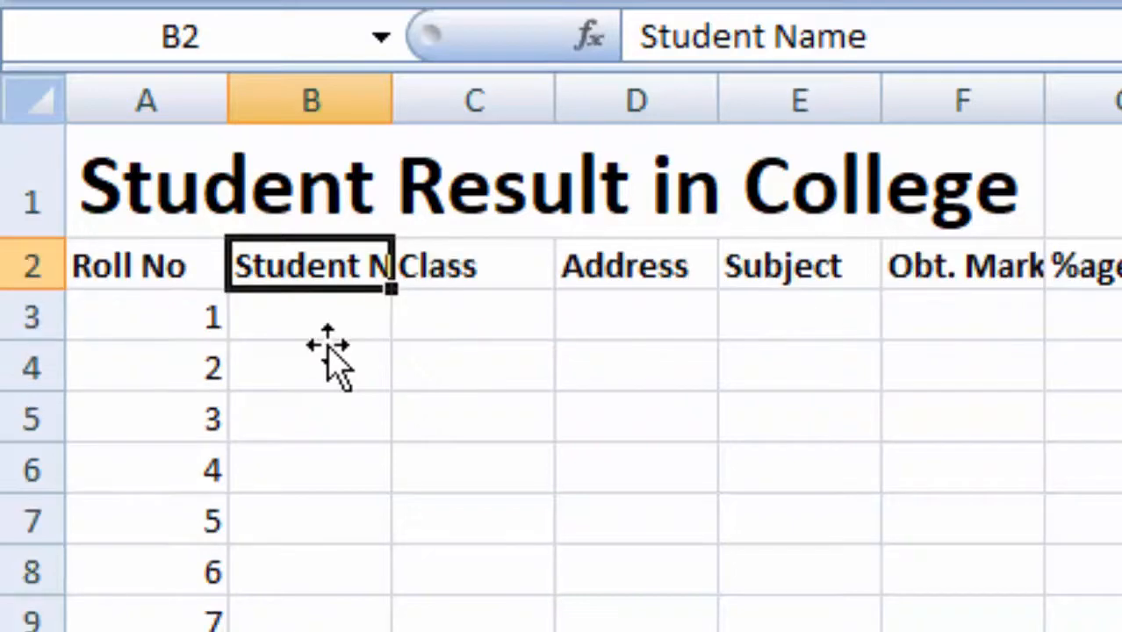
Step: Widen column B until the full "Student Name" heading fits on one line
left_click_drag(393, 100, 474, 109)
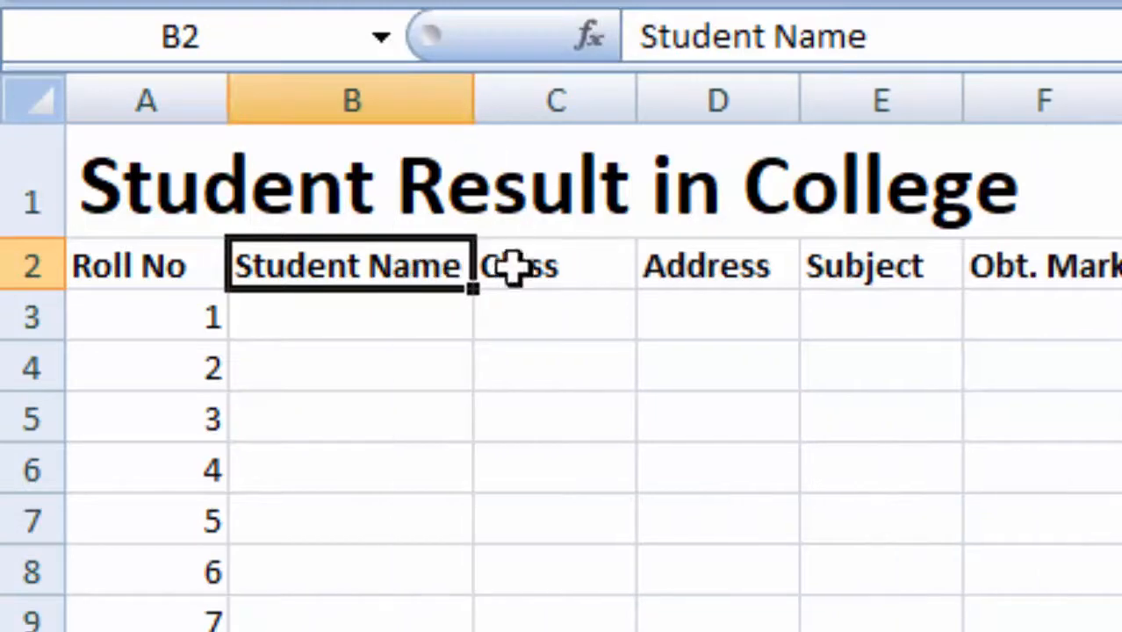
left_click(1043, 629)
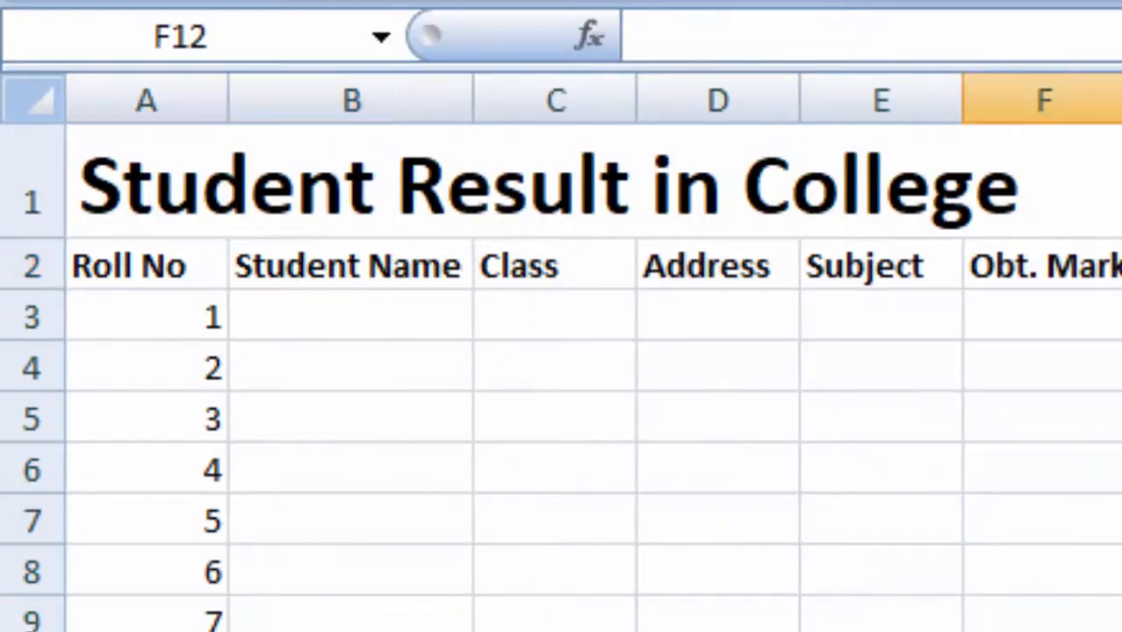
left_click(298, 272)
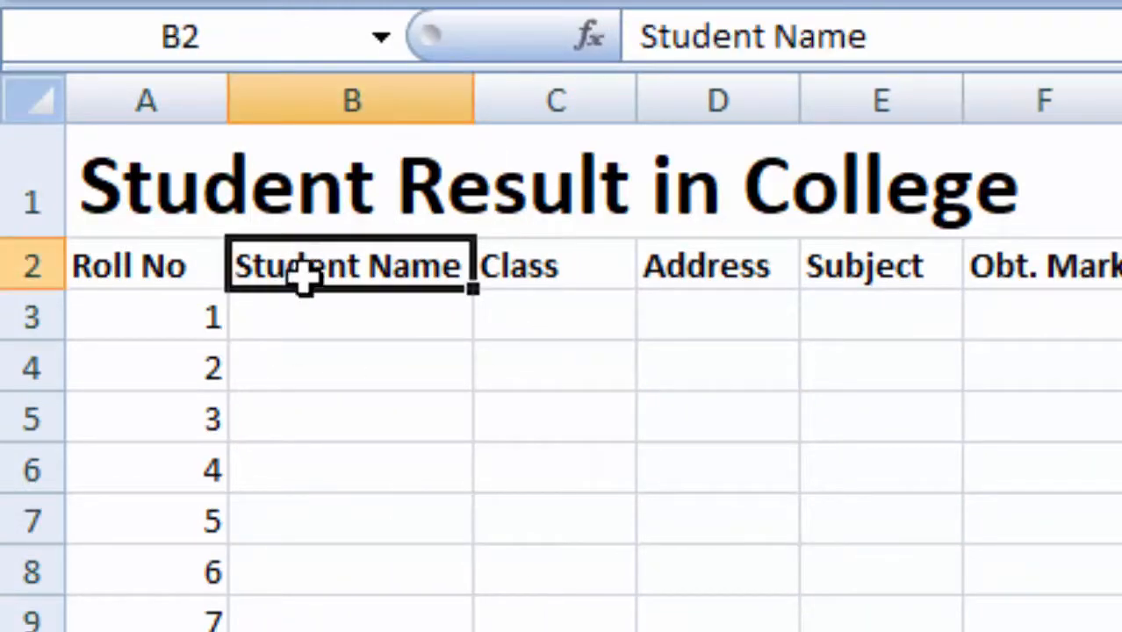
Step: Enter the first four students' names in the Student Name column, cells B3 to B6
left_click(364, 322)
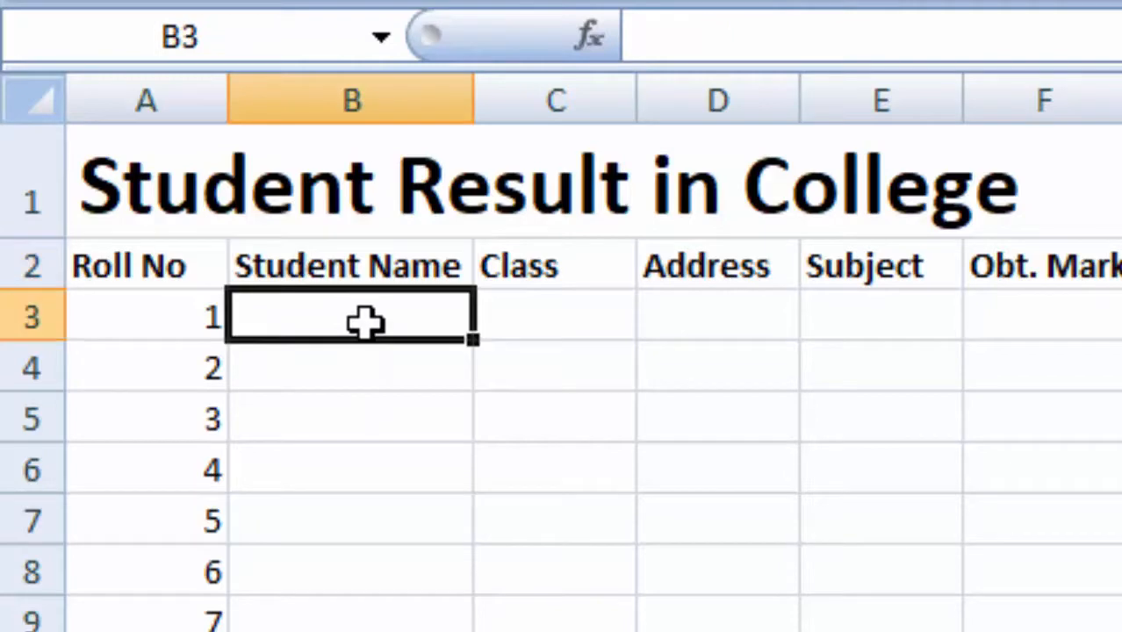
type("Ali")
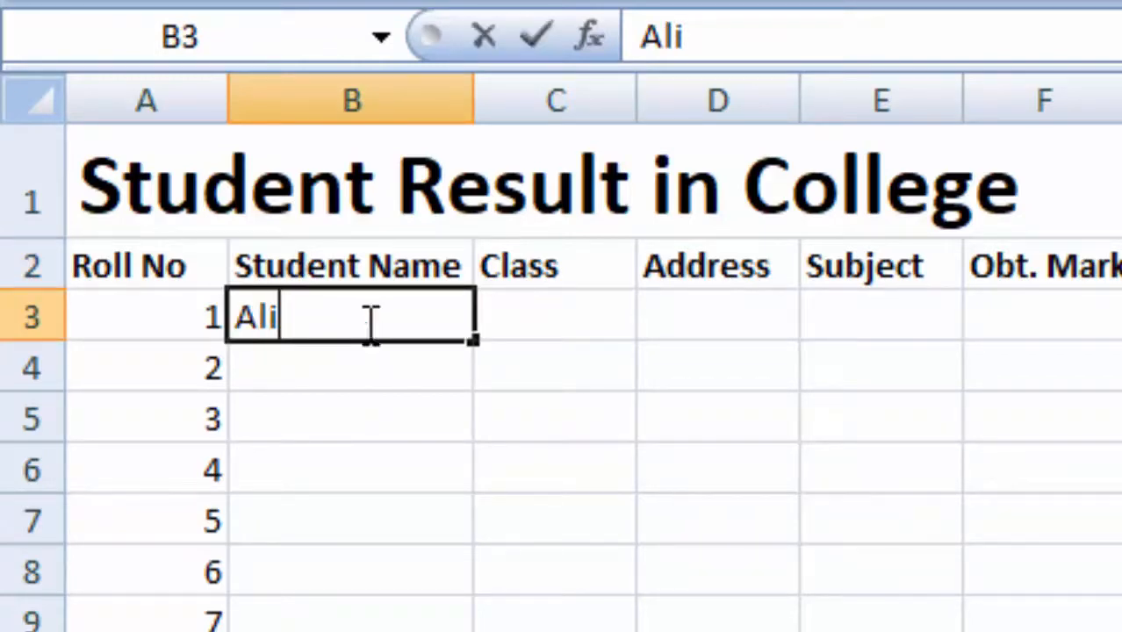
key("Return")
type("Bilal")
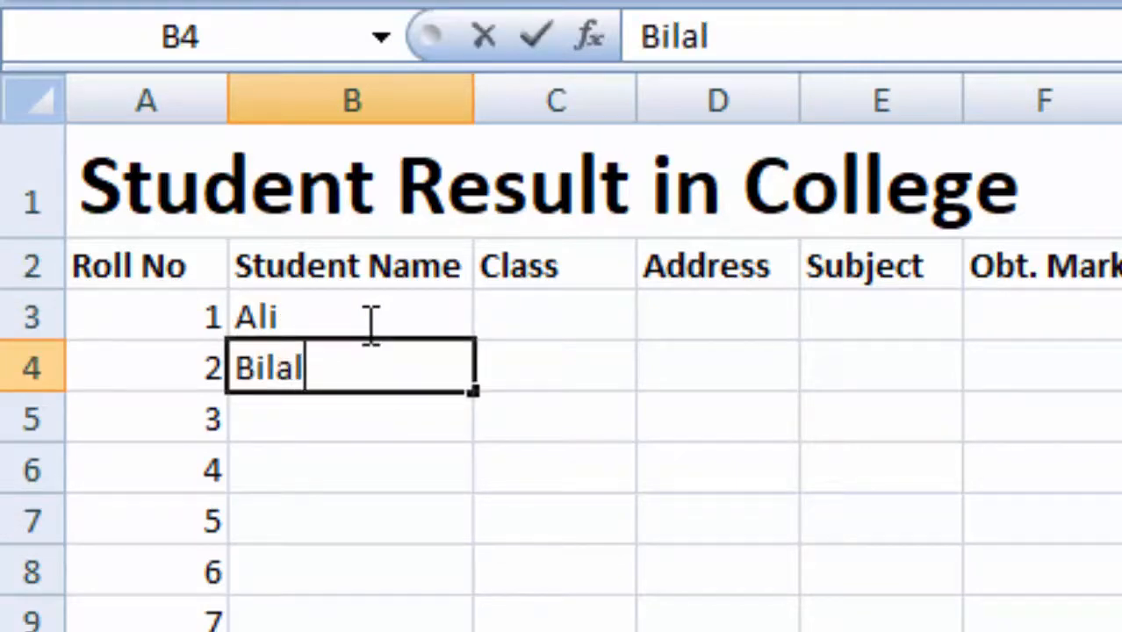
key("Return")
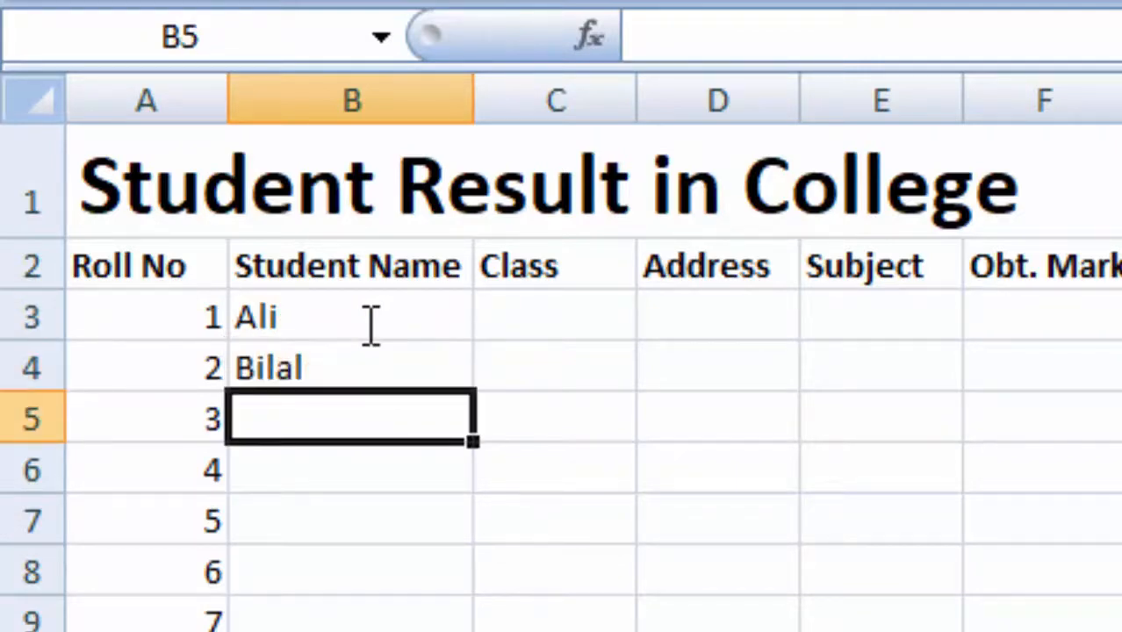
type("k")
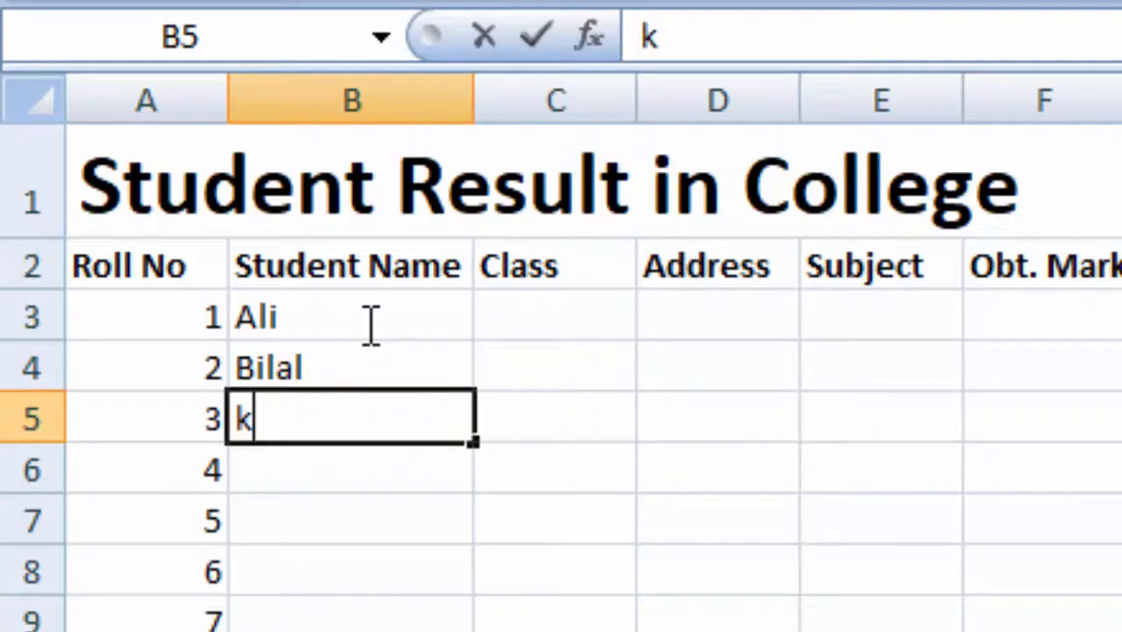
type("amran")
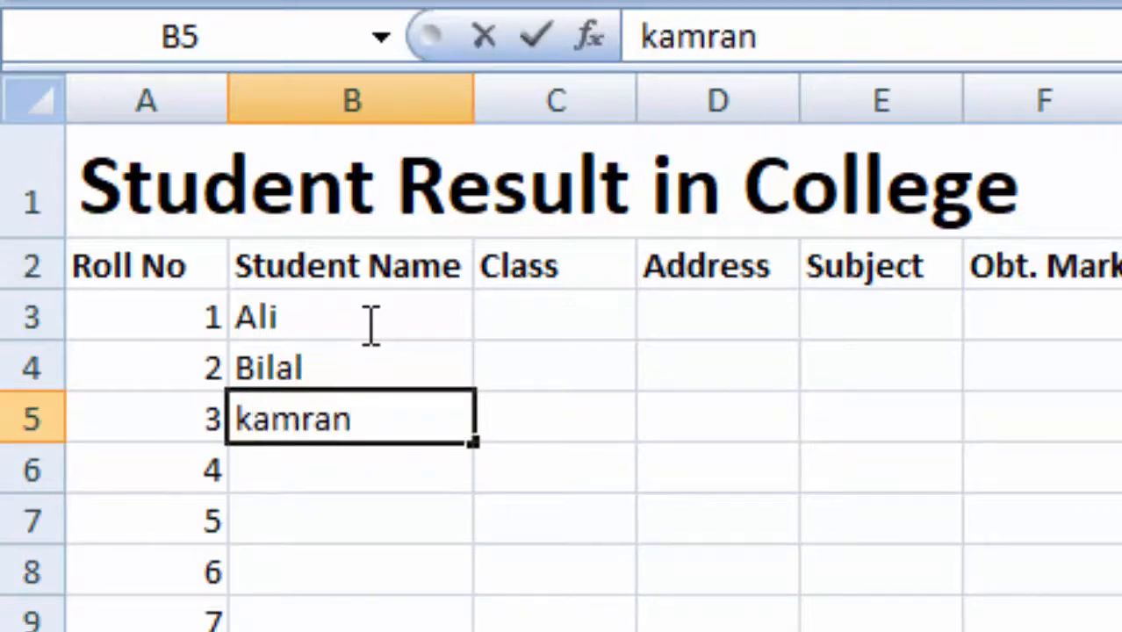
key("Return")
type("Zain")
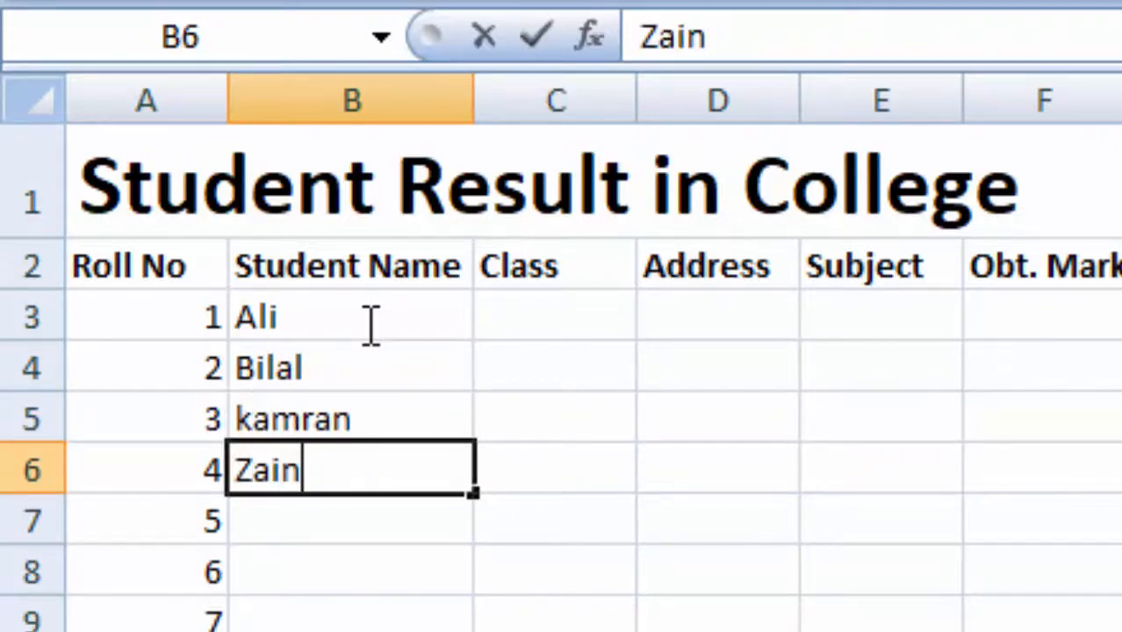
key("ctrl+Return")
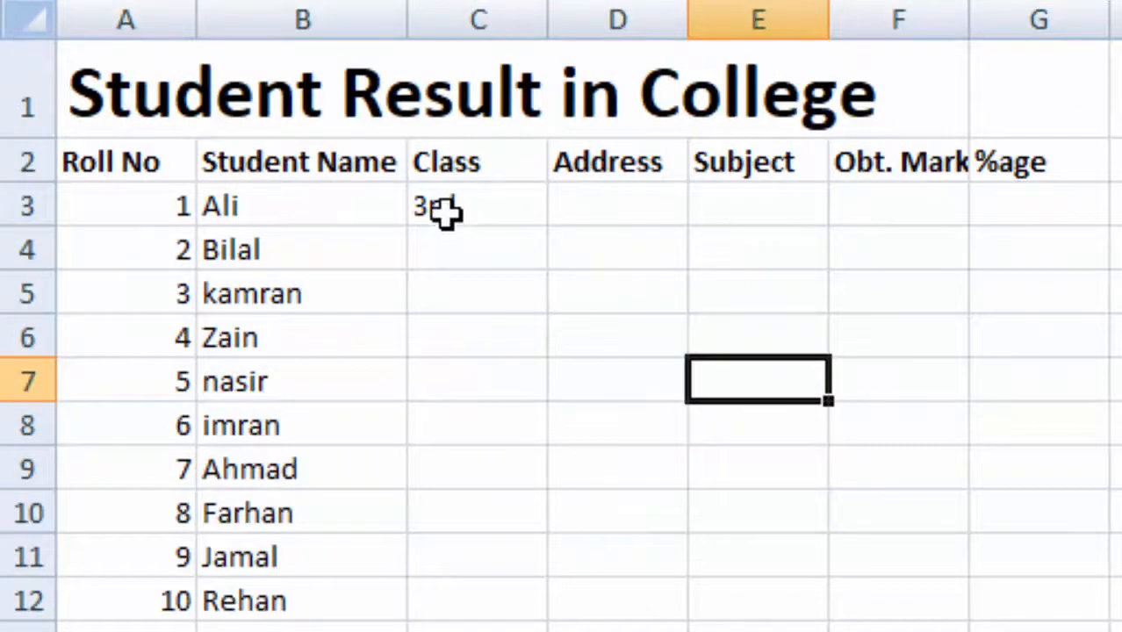
Step: Copy the class "3rd" from cell C3 into cells C4 to C6
left_click(448, 218)
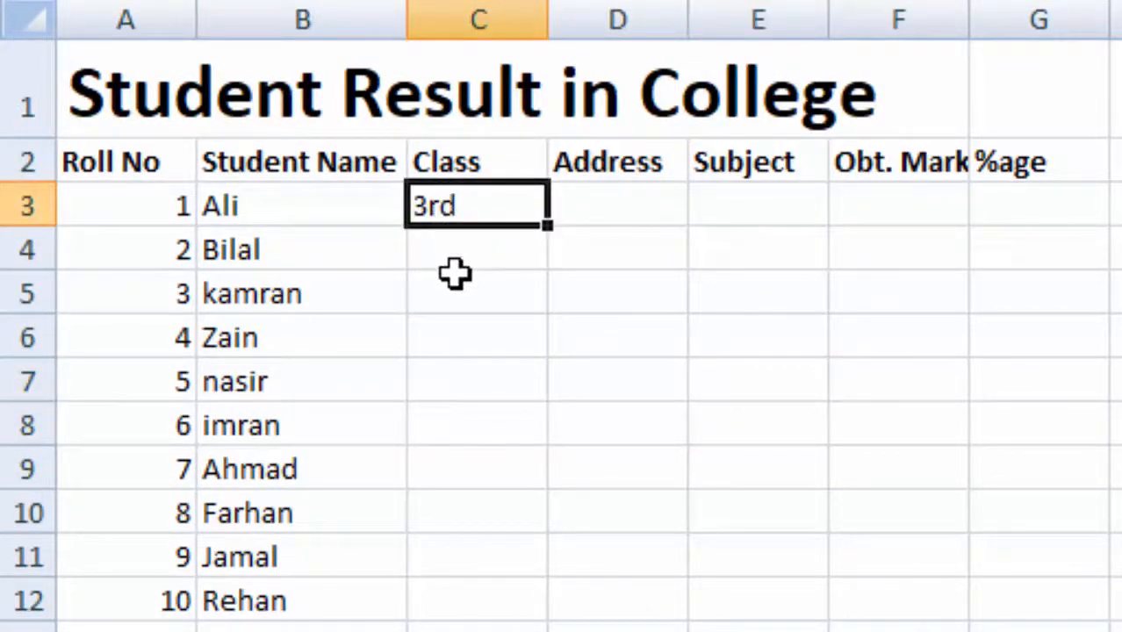
key("ctrl+c")
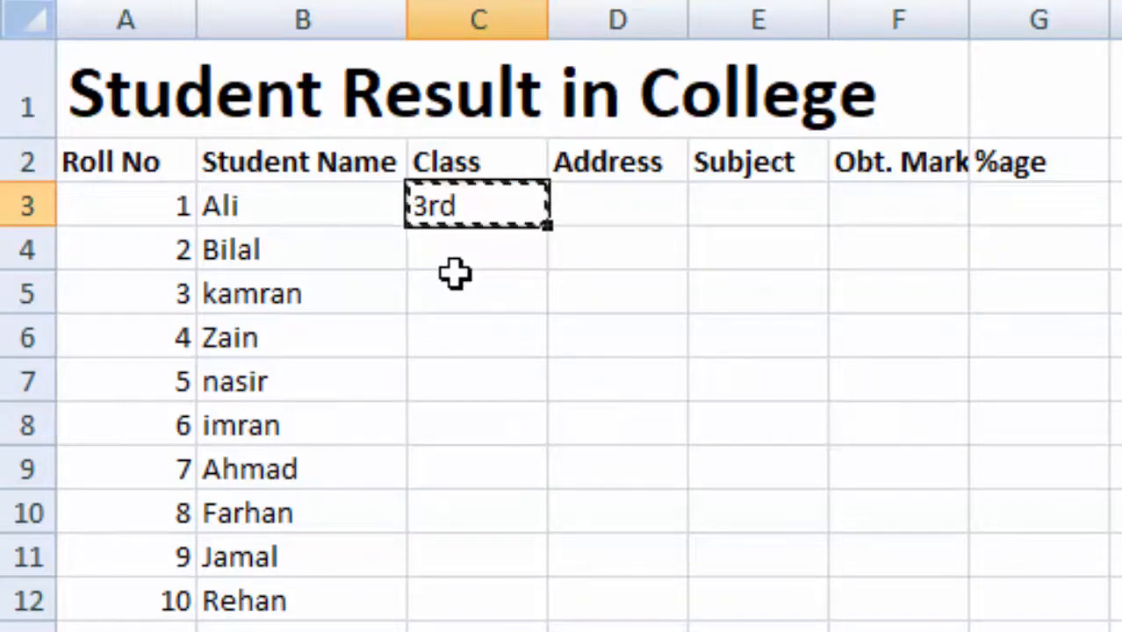
left_click(701, 325)
left_click_drag(453, 252, 433, 325)
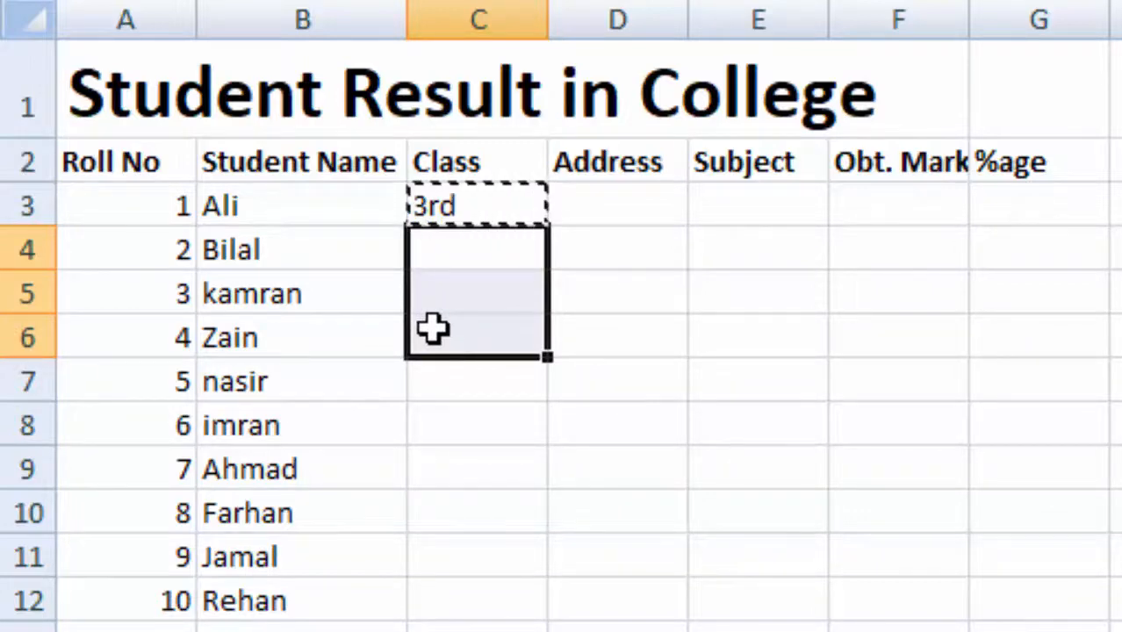
key("ctrl+v")
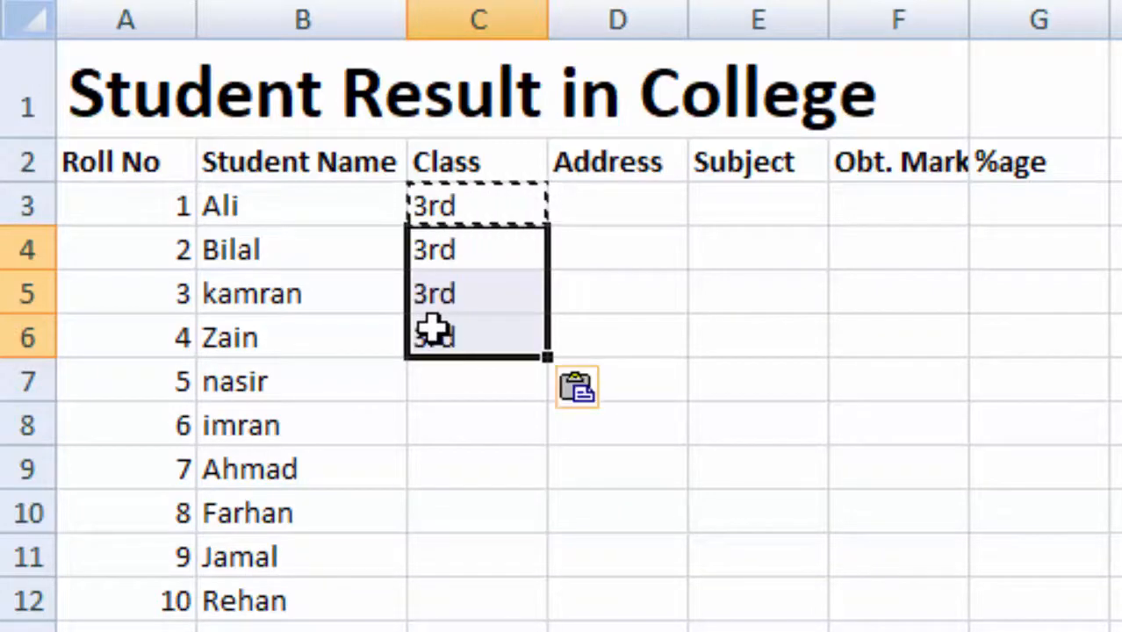
left_click(992, 488)
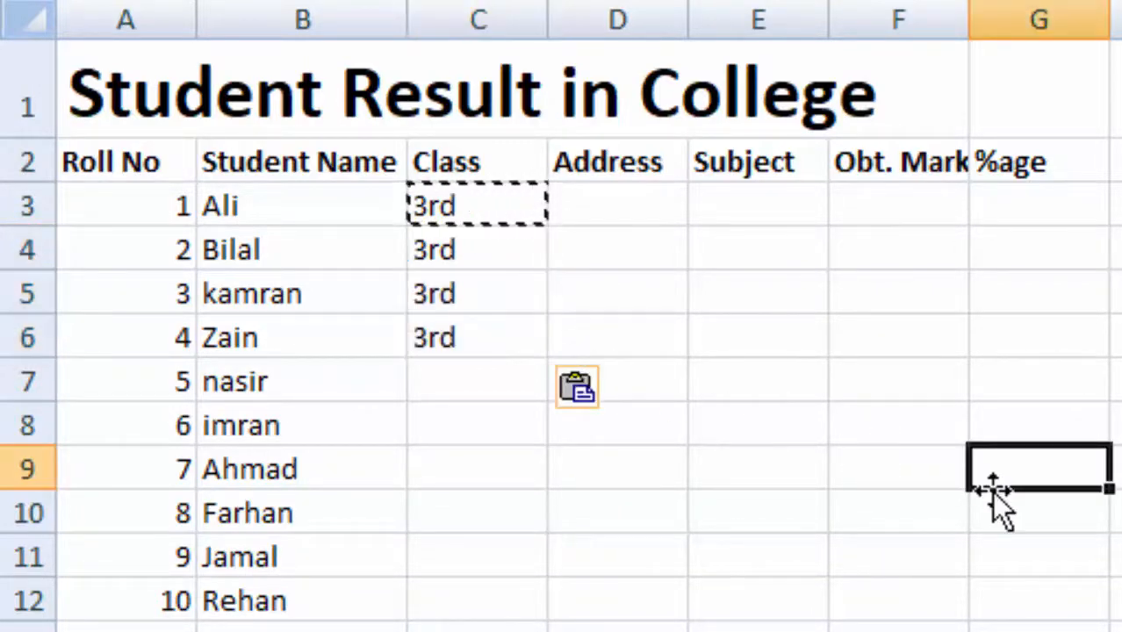
Step: Enter the class "4th" in cell C7 and copy it into cells C8 to C12
left_click(431, 384)
type("4th")
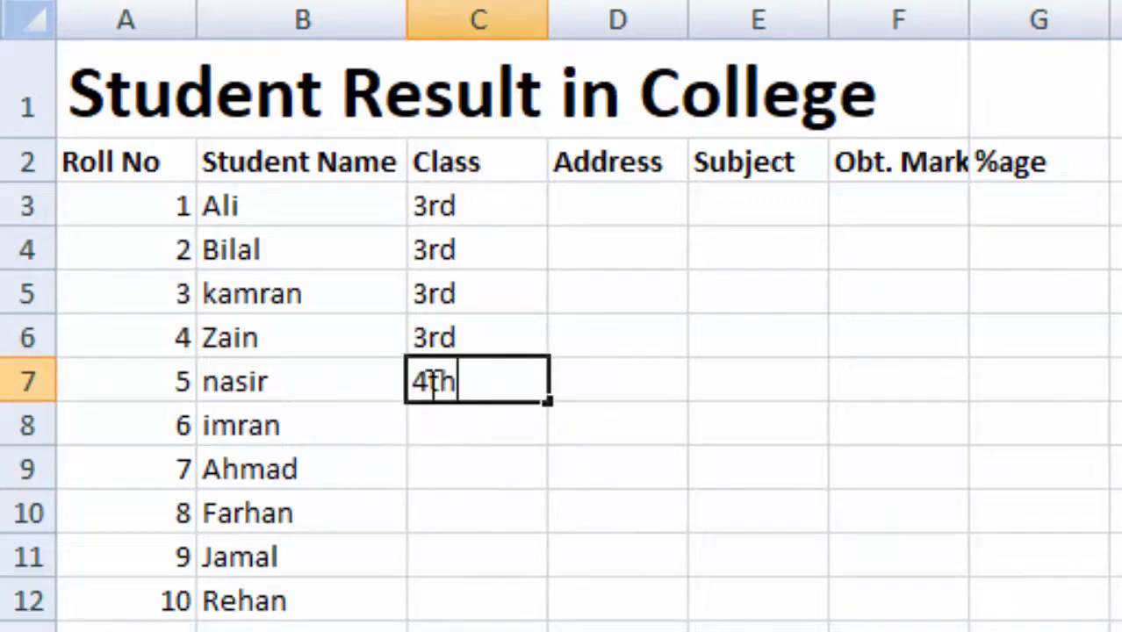
left_click(1064, 551)
left_click(445, 384)
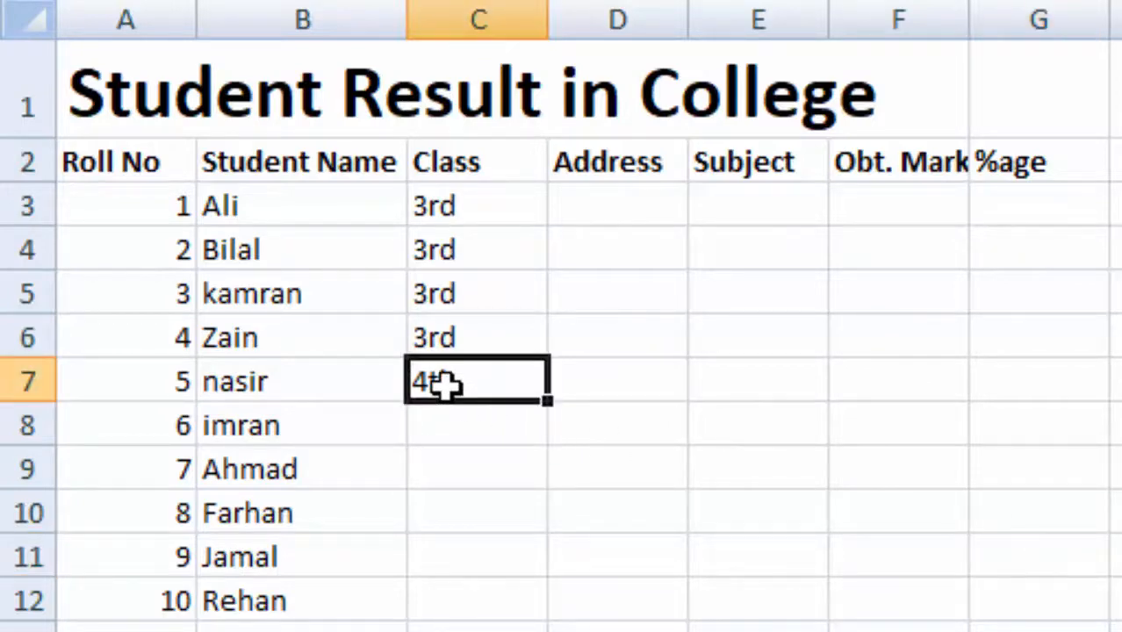
key("ctrl+c")
left_click_drag(440, 426, 426, 578)
key("ctrl+v")
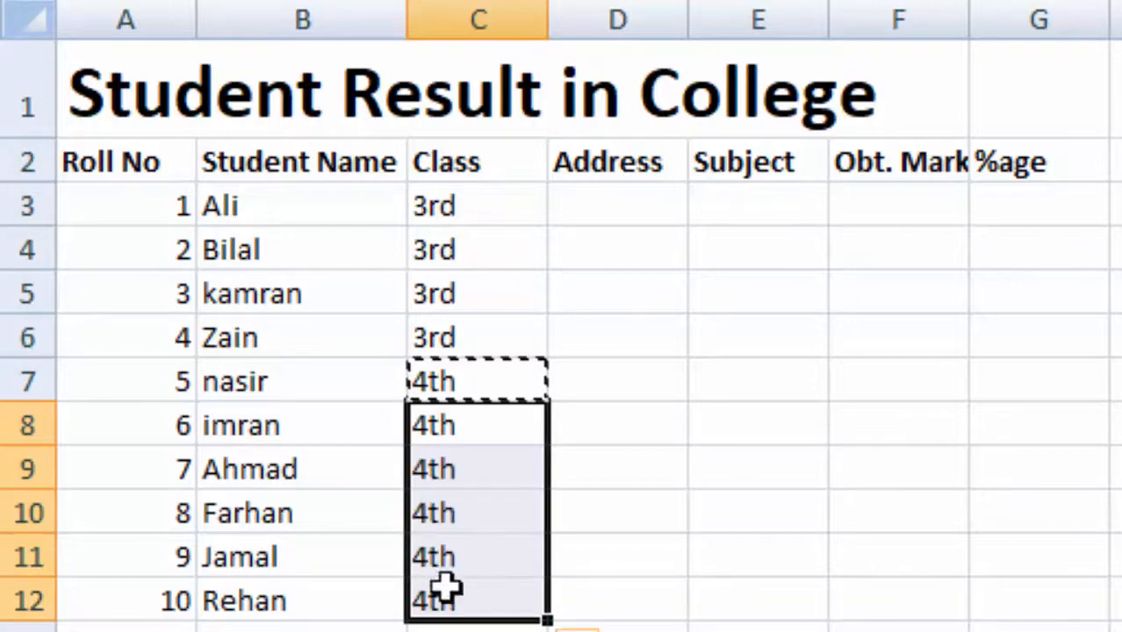
left_click(1079, 609)
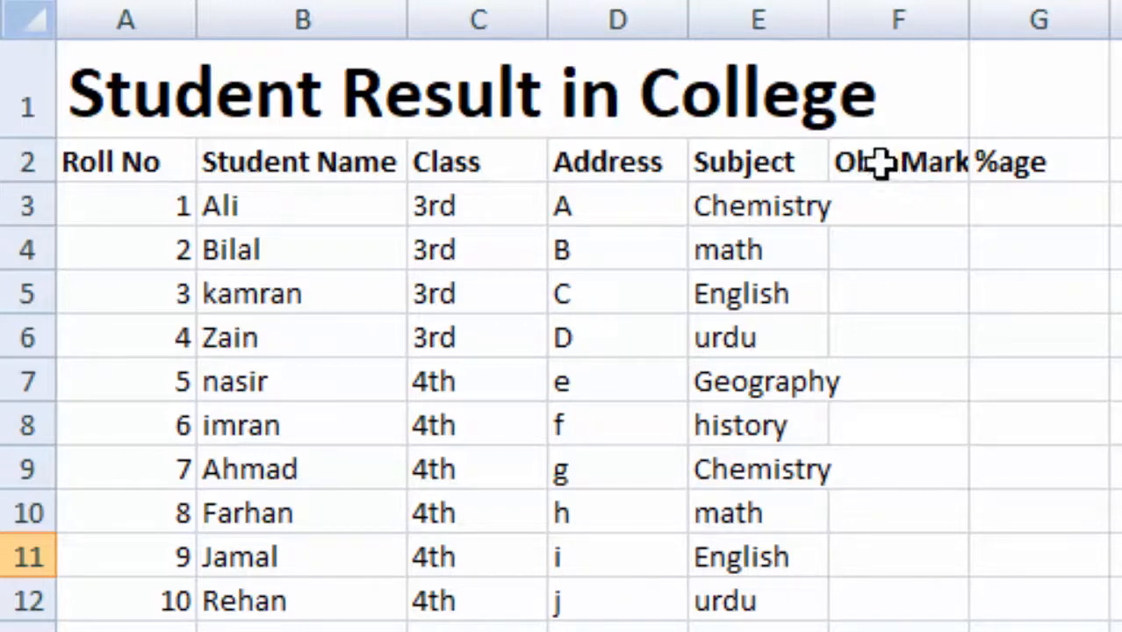
Step: Move the "Obt. Marks" and "%age" headings from F2:G2 to G2:H2, leaving cell F2 empty
left_click_drag(881, 162, 992, 171)
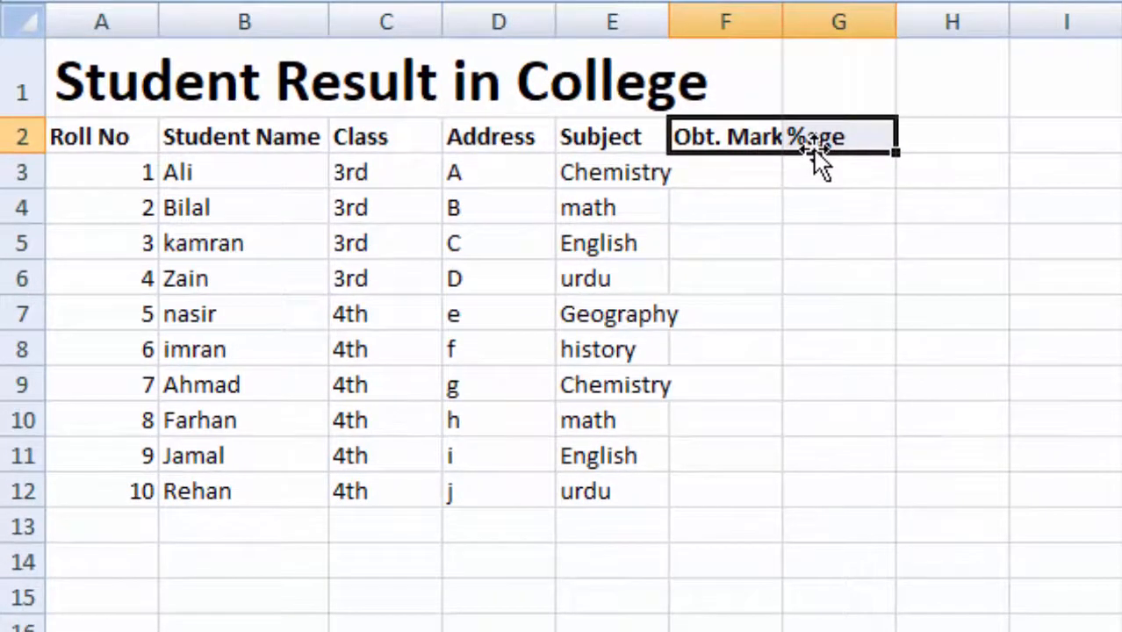
key("ctrl+c")
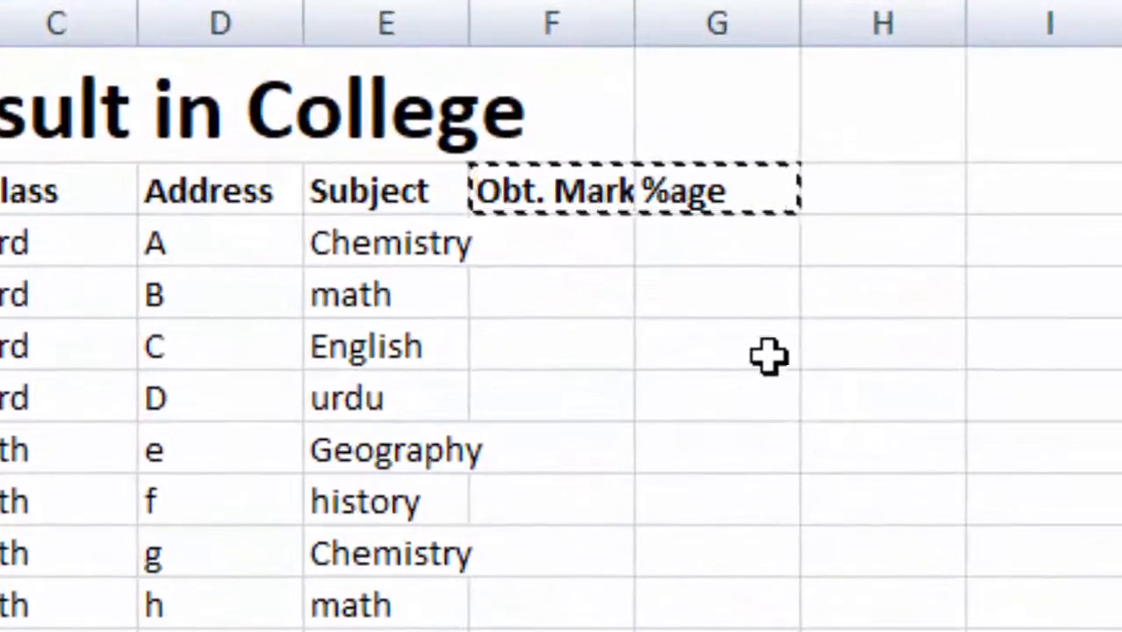
left_click(725, 189)
left_click(891, 202)
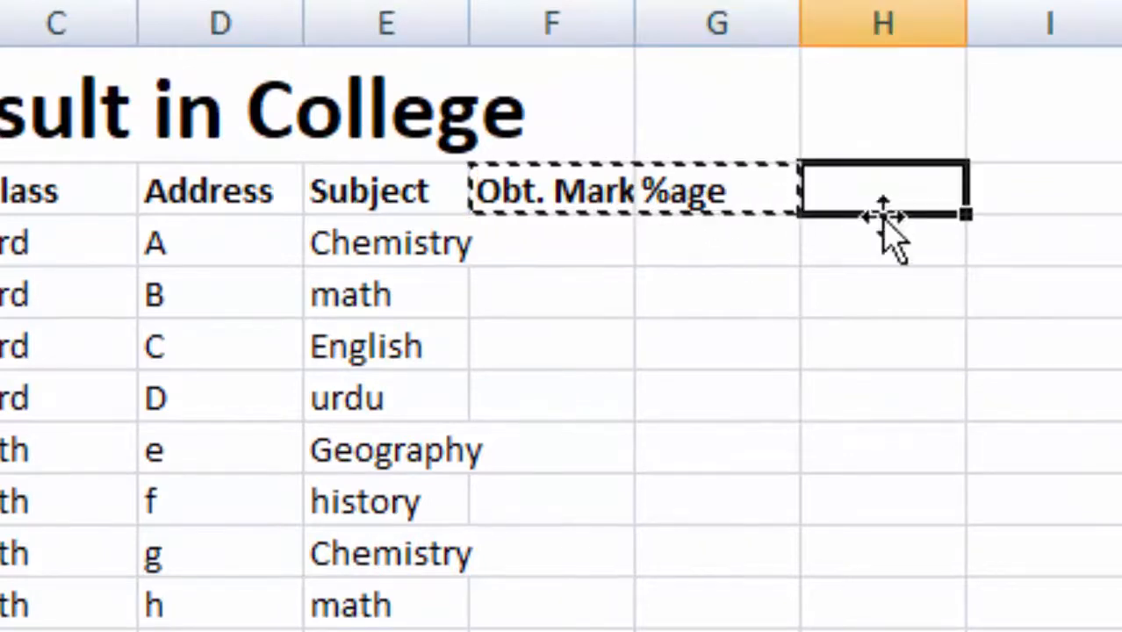
left_click(1116, 439)
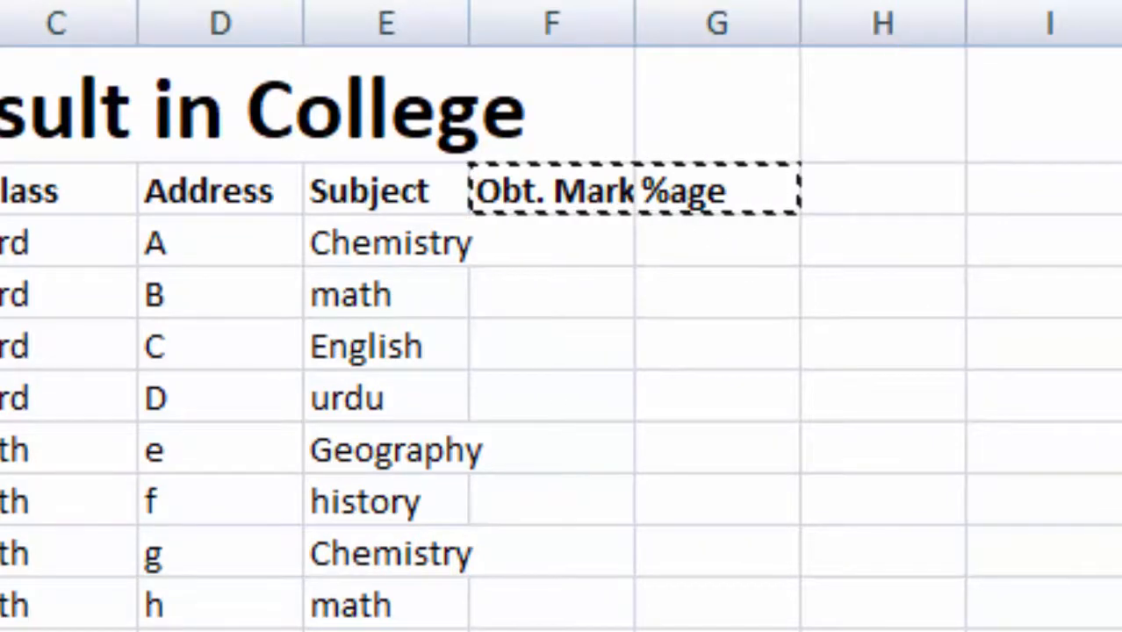
left_click(708, 199)
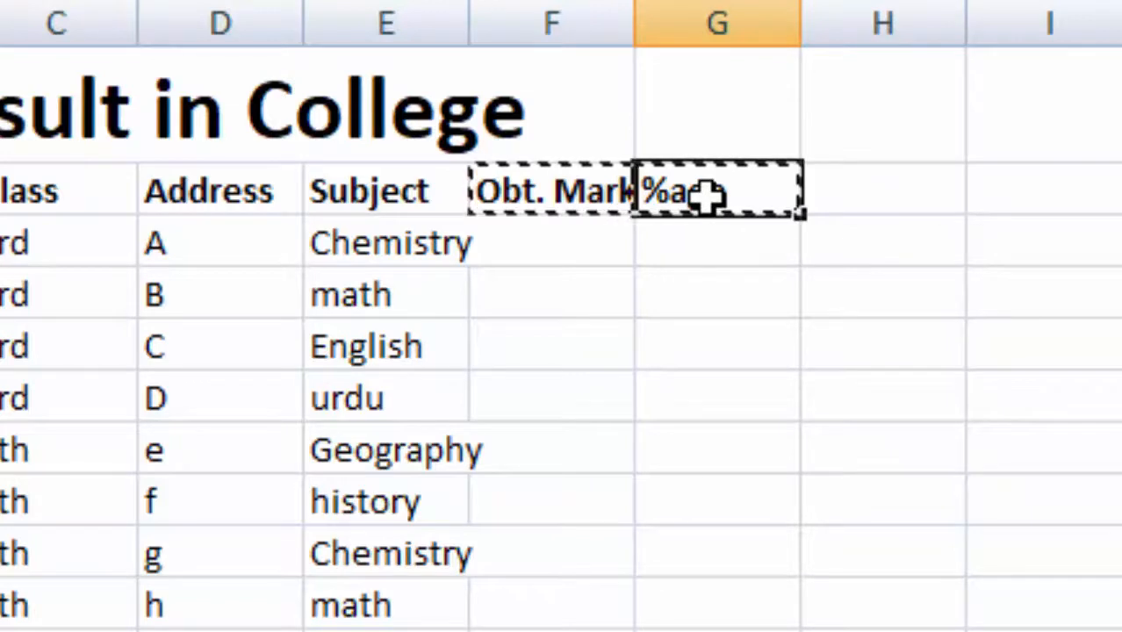
key("ctrl+v")
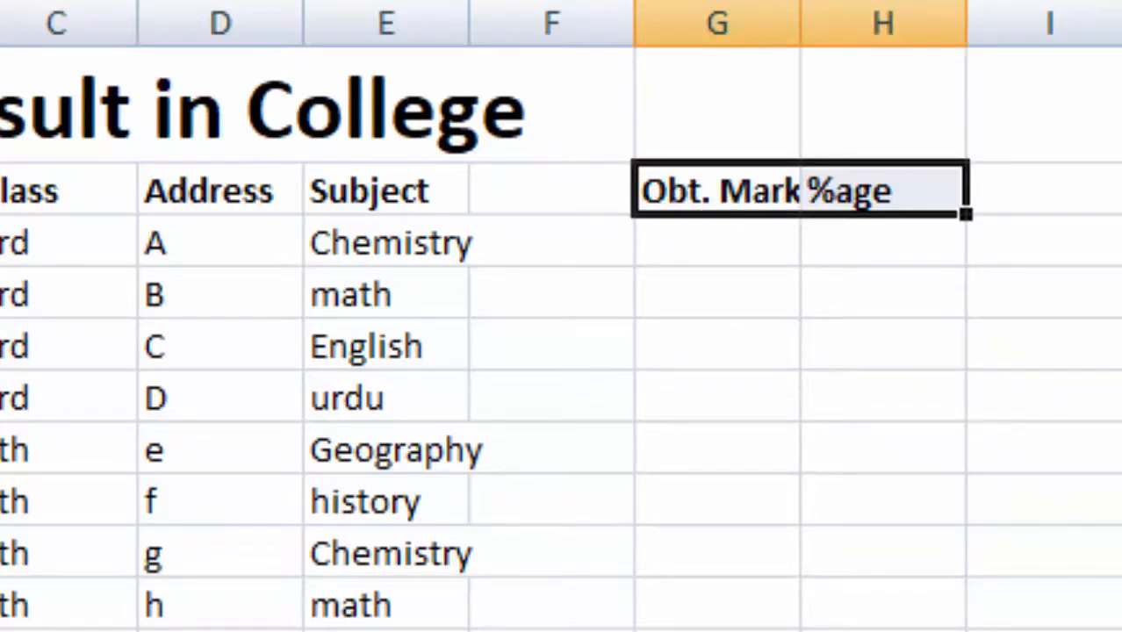
Step: Enter the heading "Total marks" in cell F2, before the "Obt. Marks" heading
left_click(525, 200)
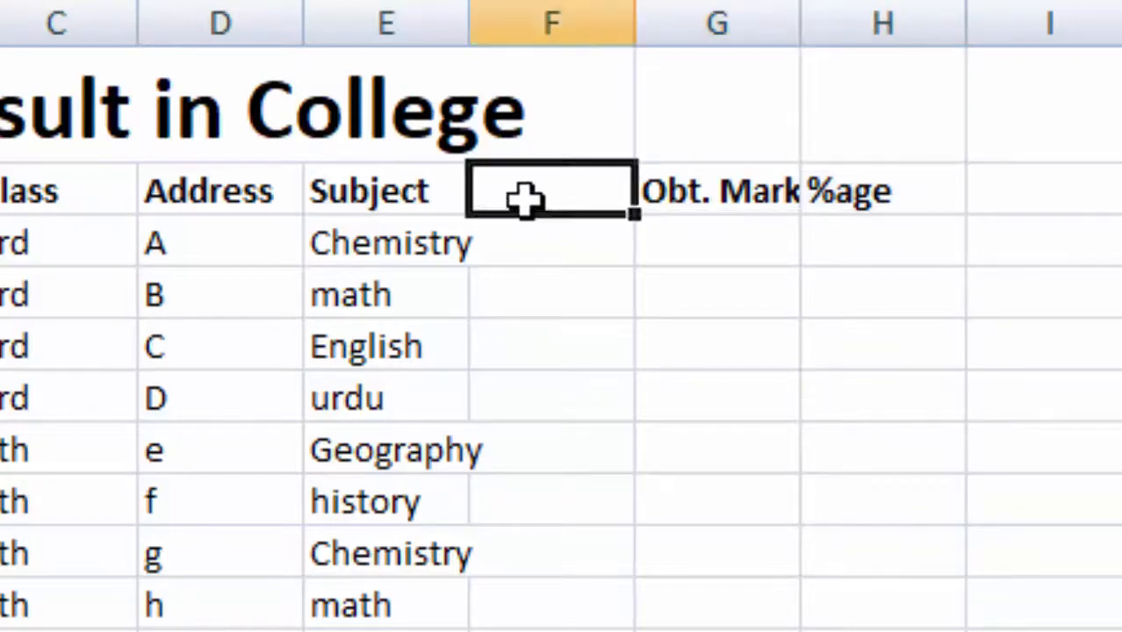
type("T")
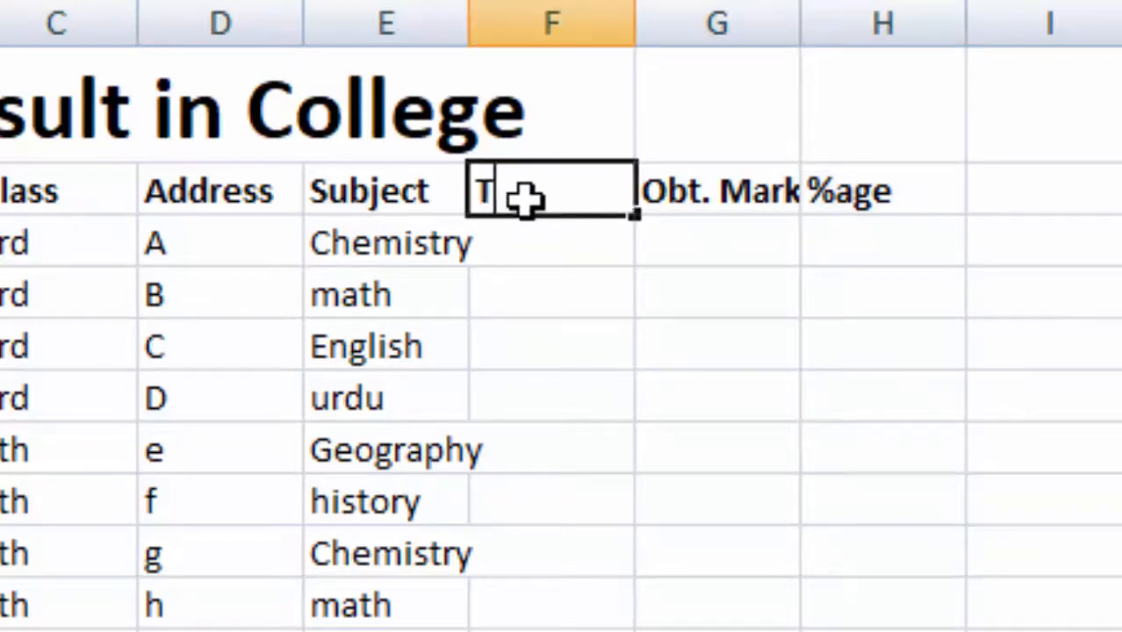
type("otal ")
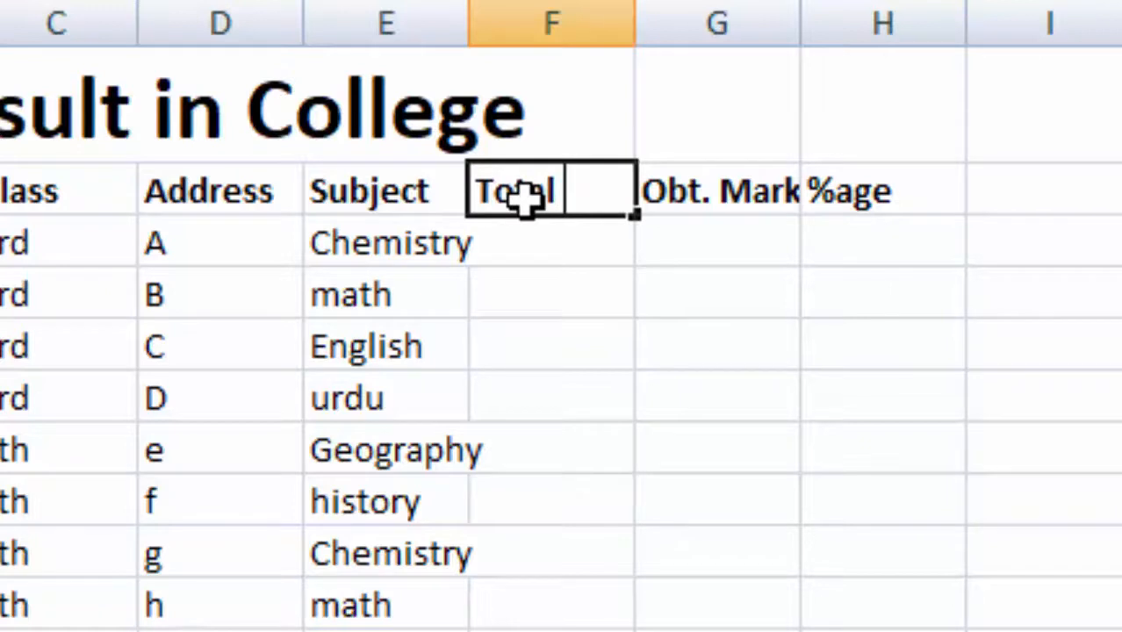
type("marks")
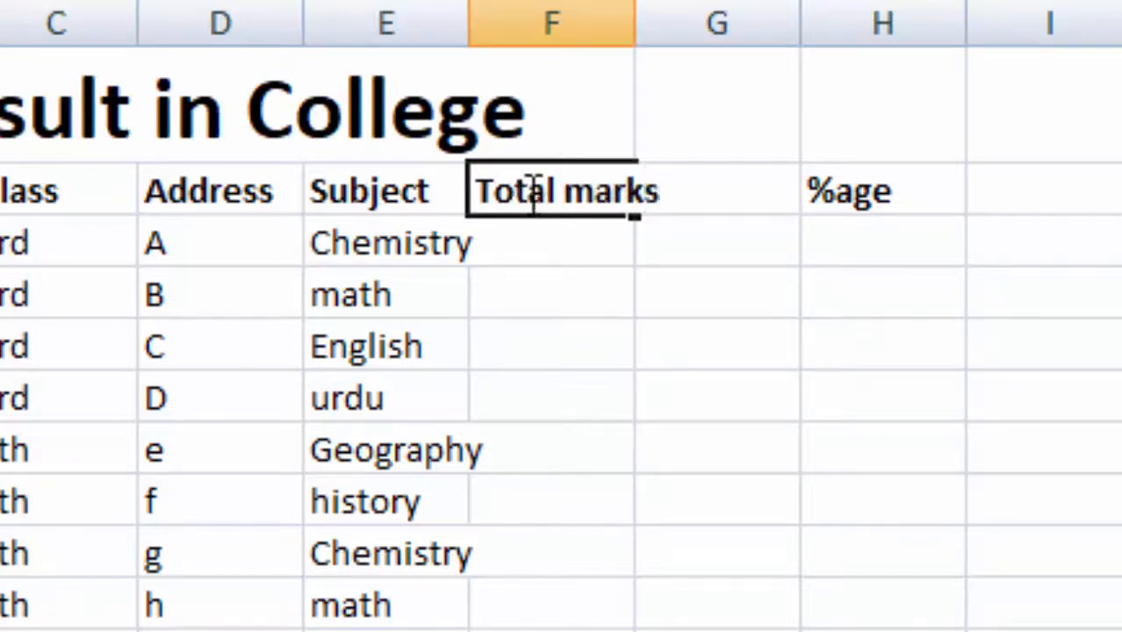
key("Tab")
type("Obt. Marks")
key("Return")
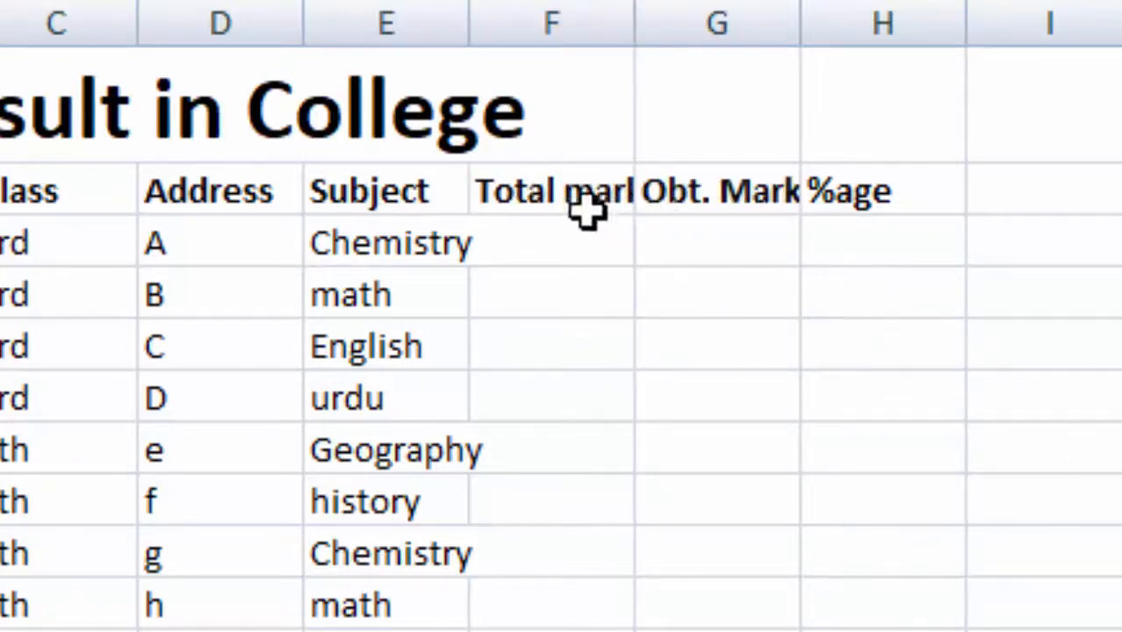
Step: Widen columns F and G to fit their headings, and fill total marks of 100 down cells F3 to F12
left_click_drag(636, 17, 687, 18)
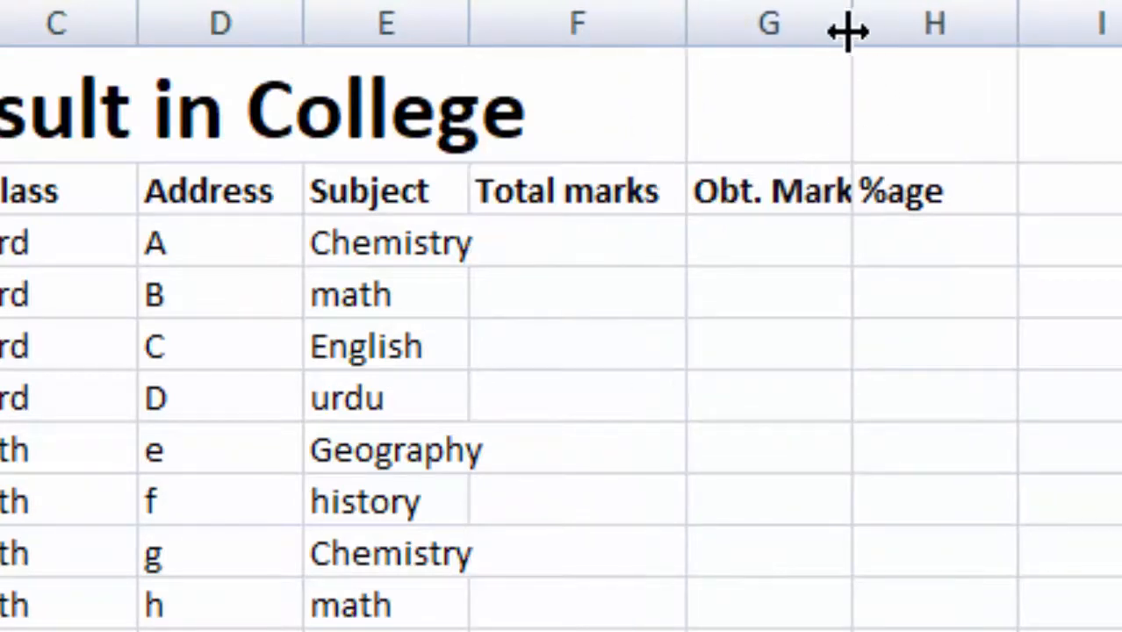
left_click_drag(849, 31, 921, 27)
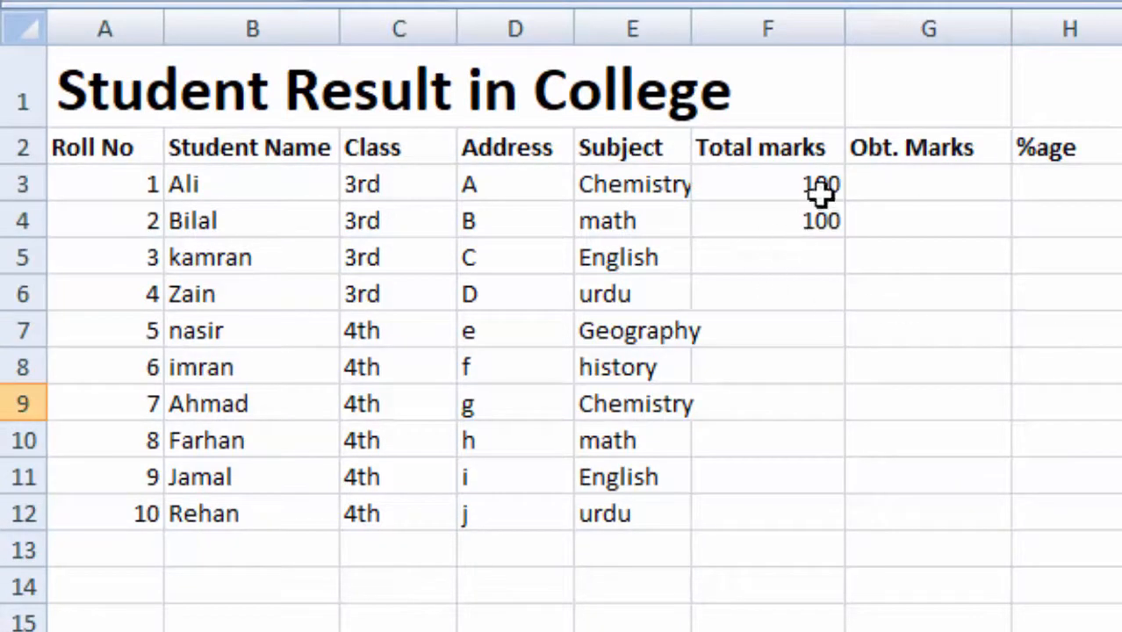
left_click_drag(815, 183, 815, 220)
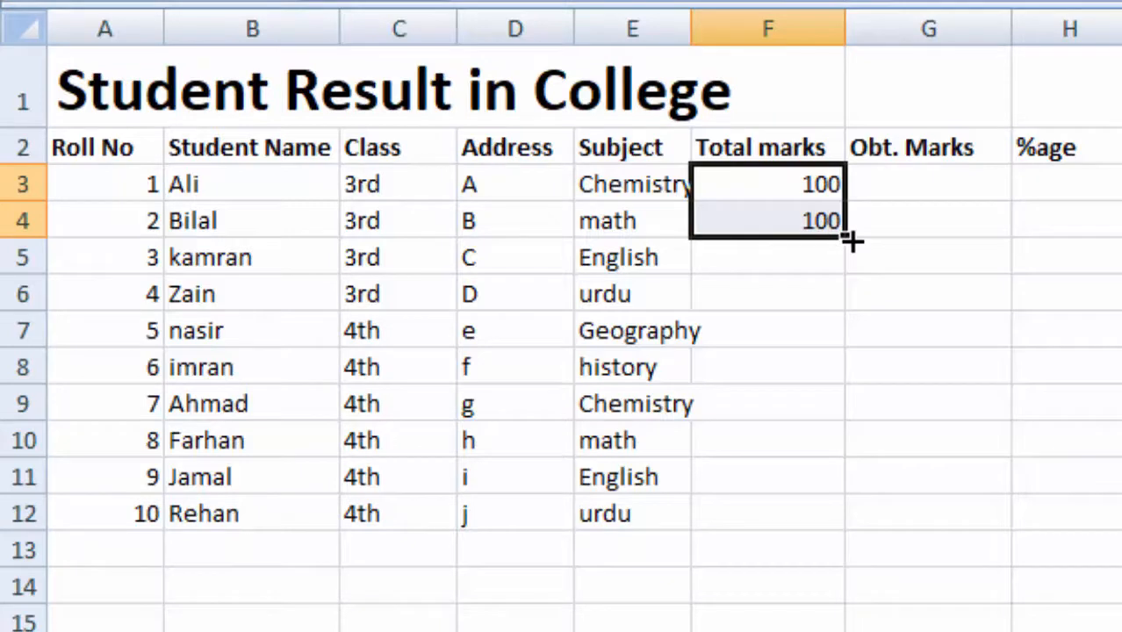
left_click_drag(845, 237, 828, 527)
left_click(1116, 586)
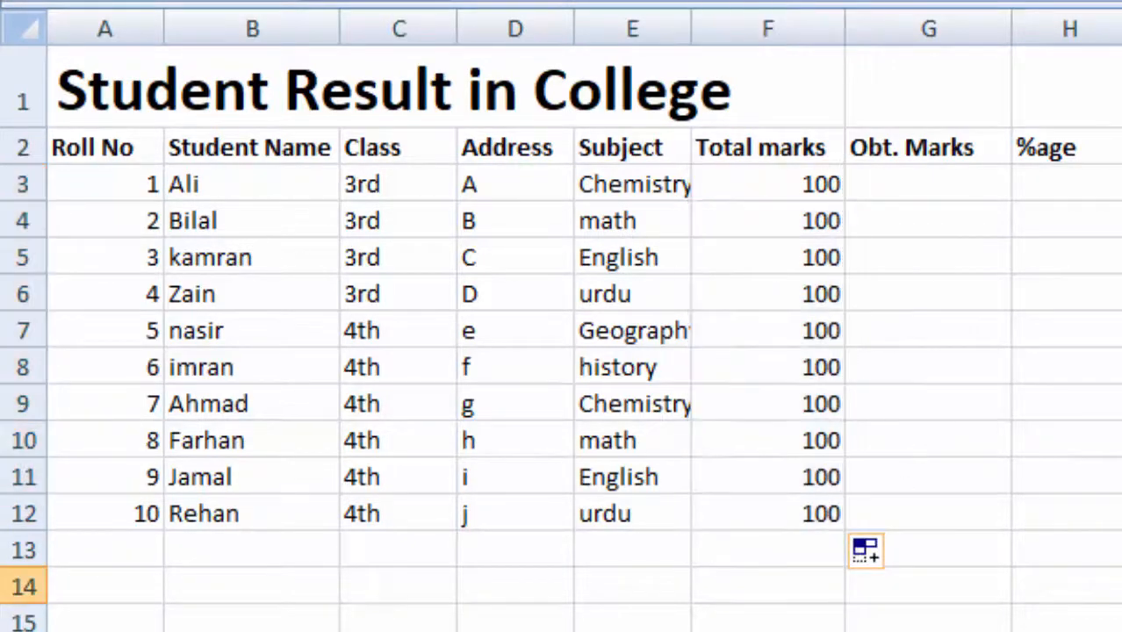
Step: Enter the obtained marks 34, 54, 22, 76, 45, 34, 78, 66, 55 and 12 in cells G3 to G12
left_click(919, 187)
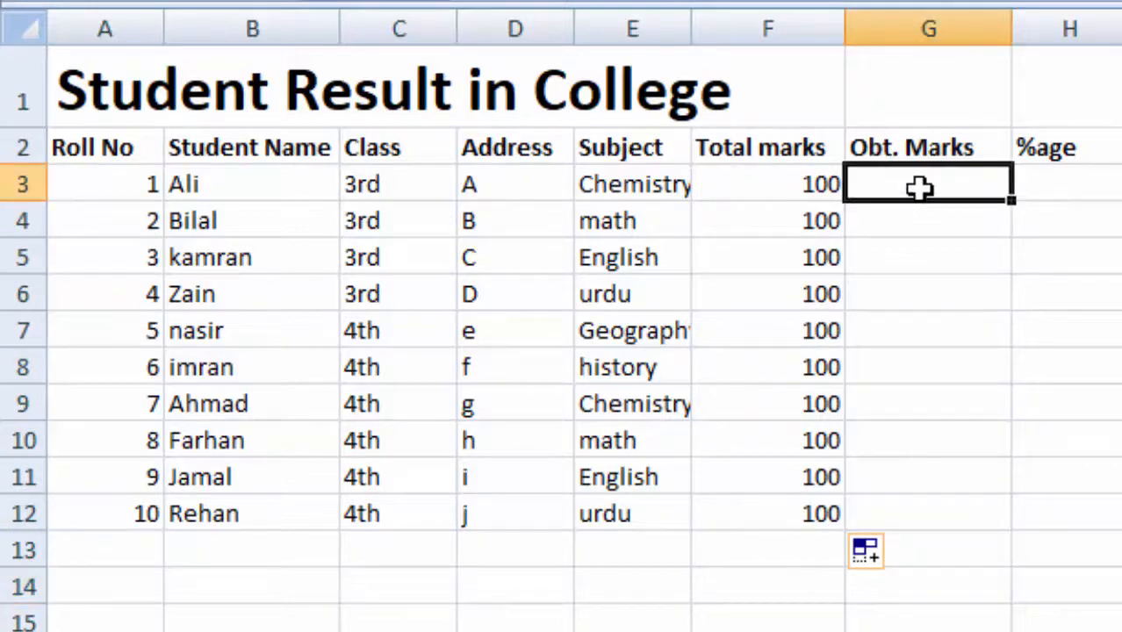
type("34")
key("Return")
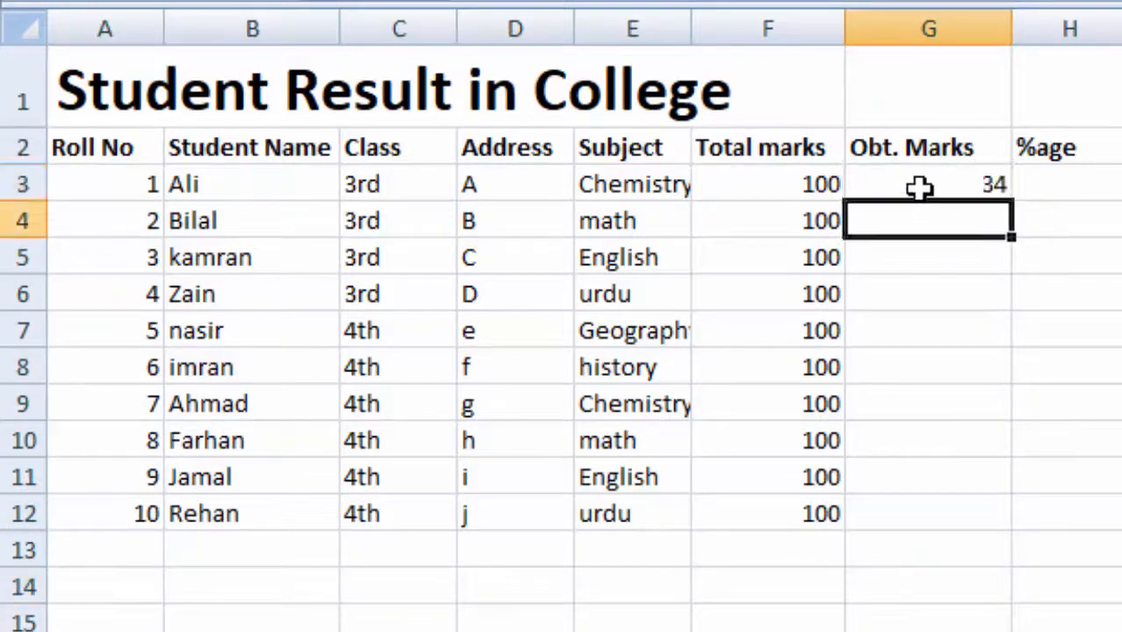
type("54")
key("Return")
type("22")
key("Return")
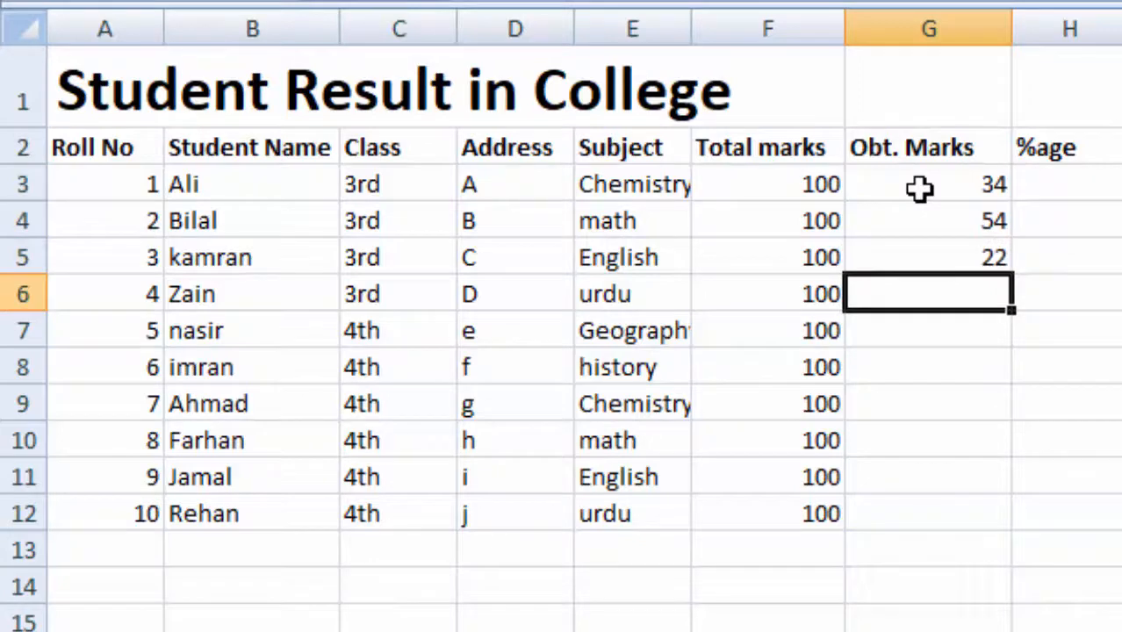
type("76")
key("Return")
type("45")
key("Return")
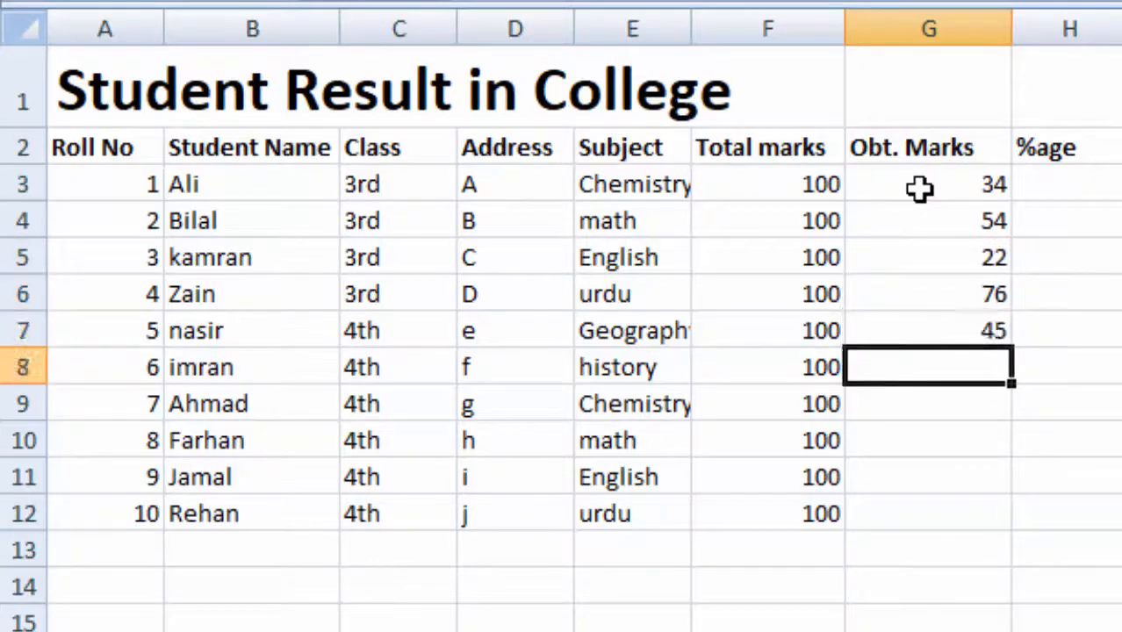
type("34")
key("Return")
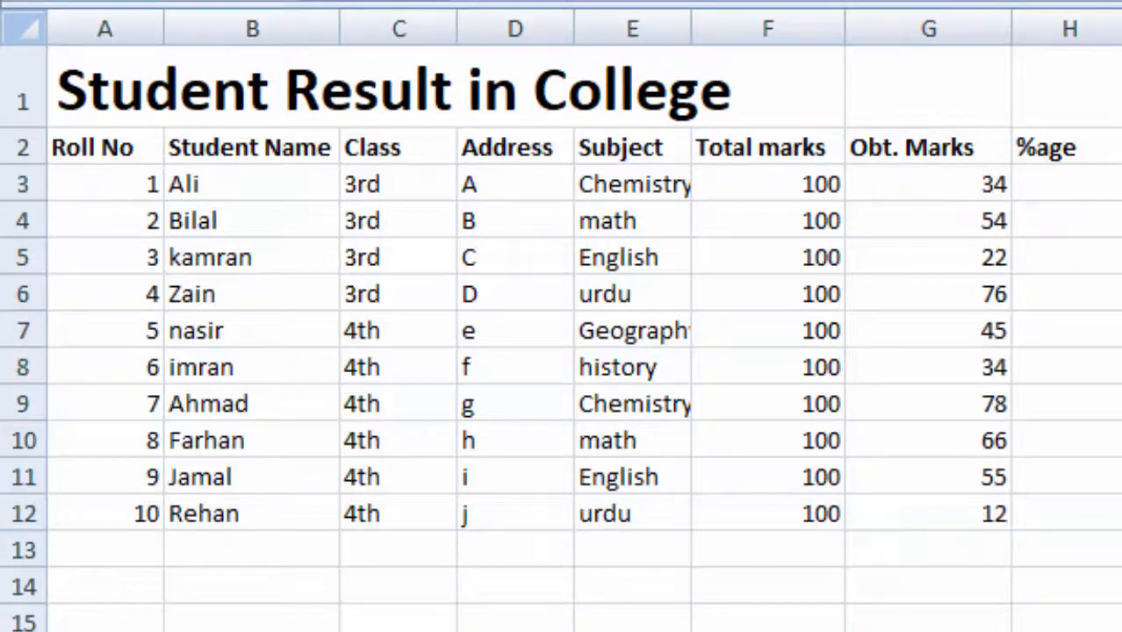
Step: Set the total marks to 200 in cells F5 and F6, for the English and urdu rows of class 3rd
left_click(817, 257)
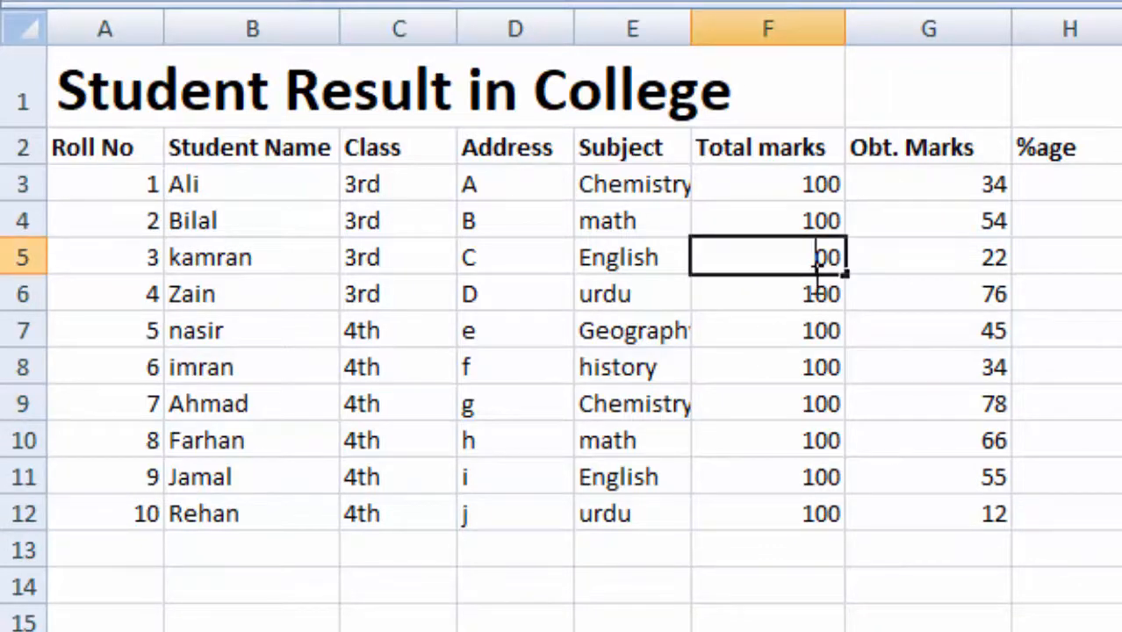
key("ctrl+Down")
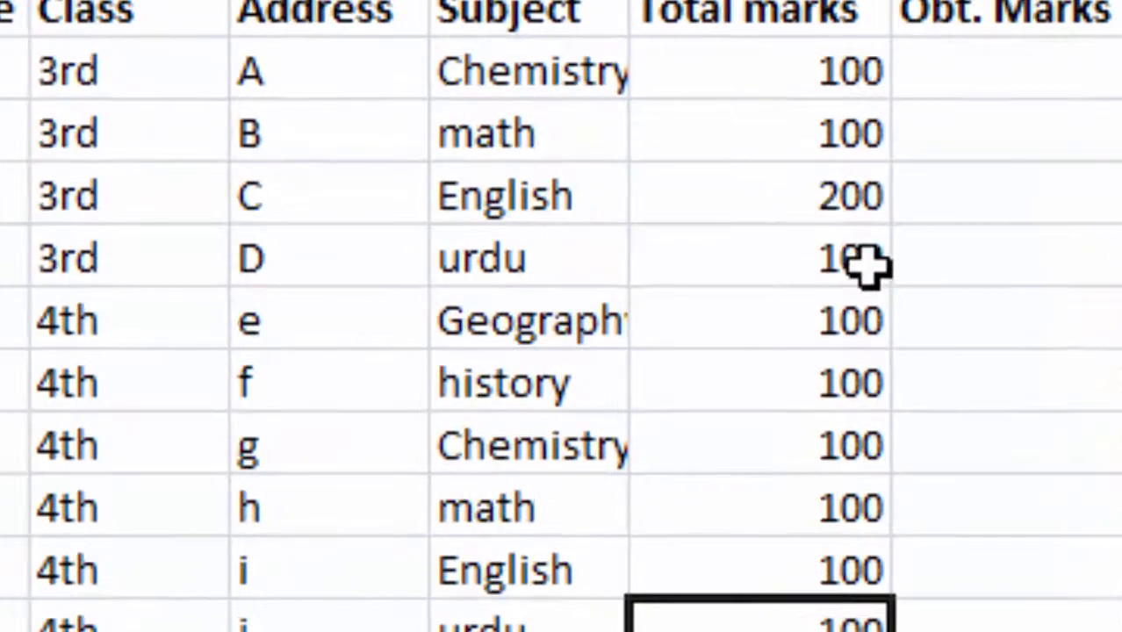
left_click(829, 297)
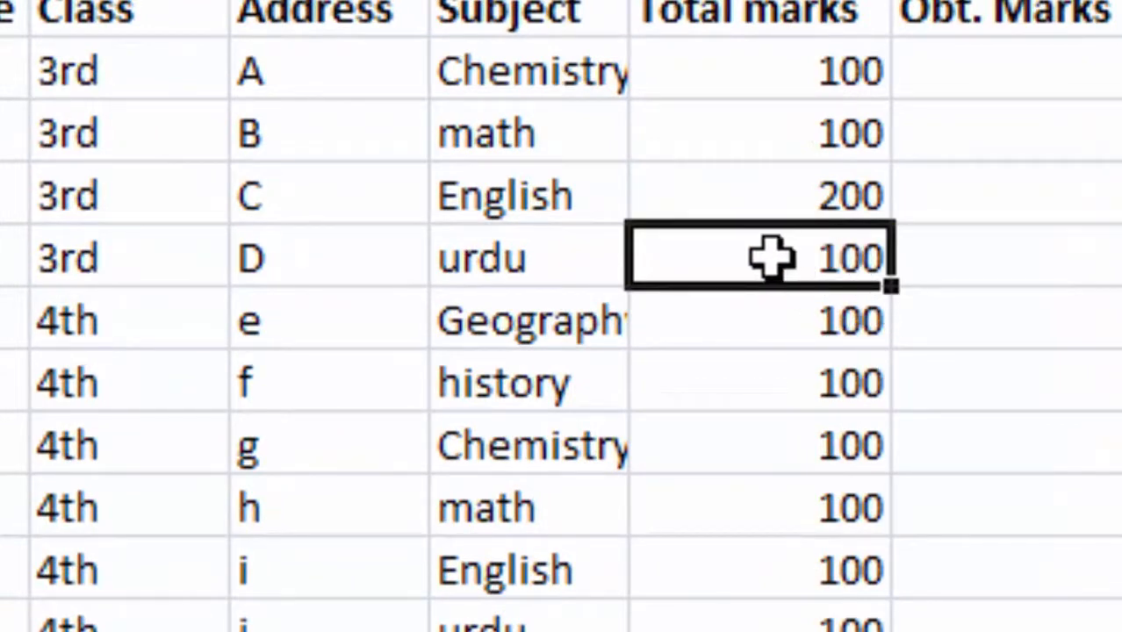
double_click(778, 255)
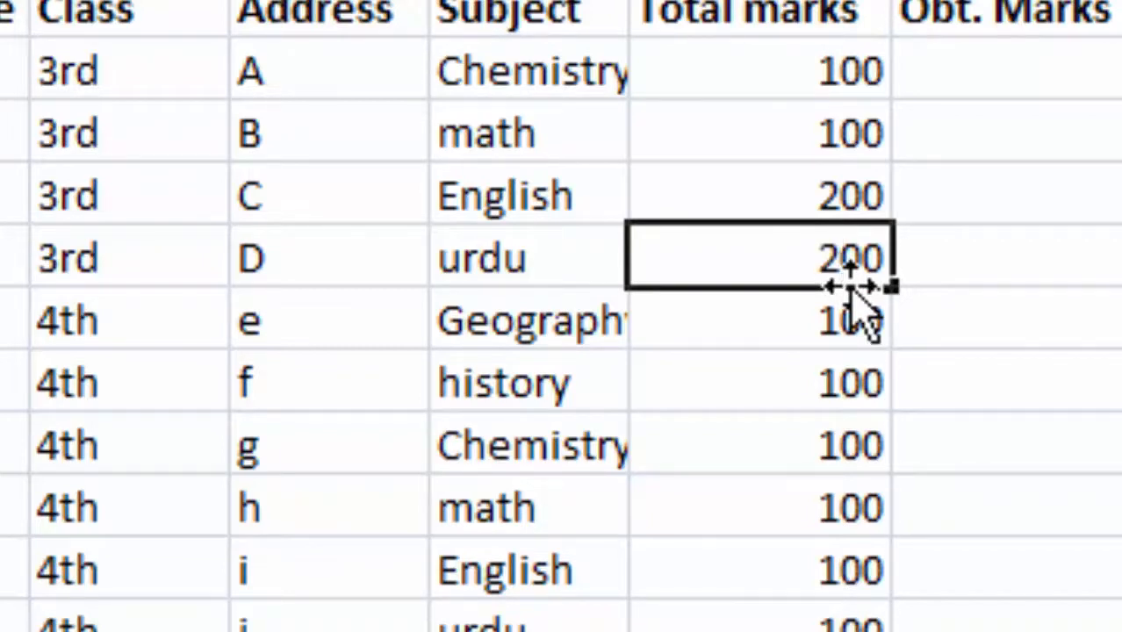
left_click(1121, 378)
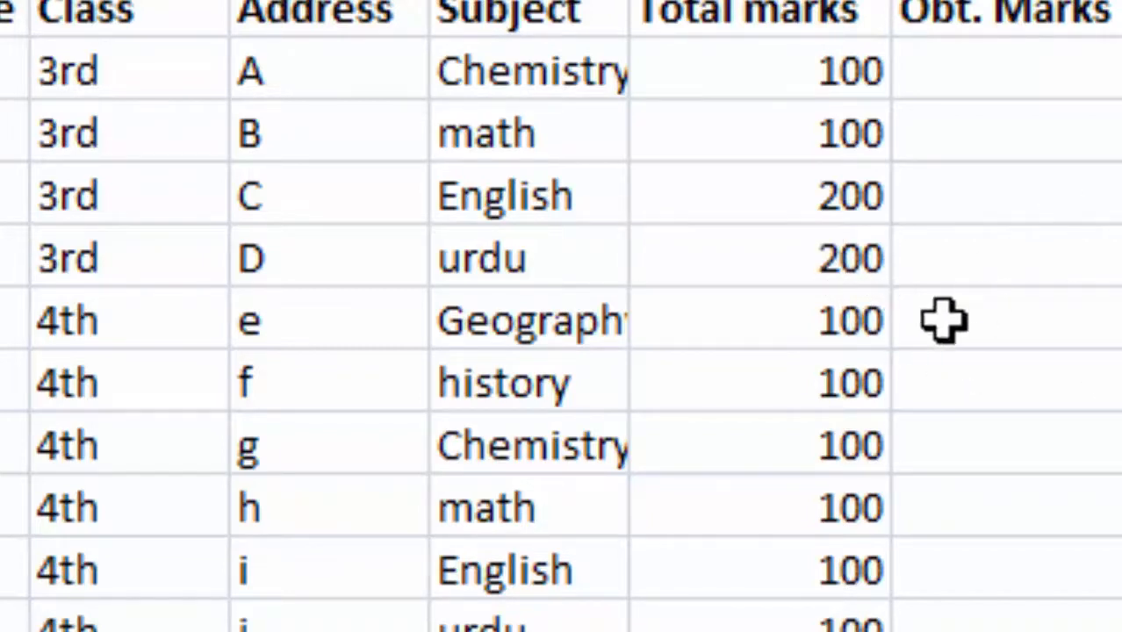
left_click(834, 260)
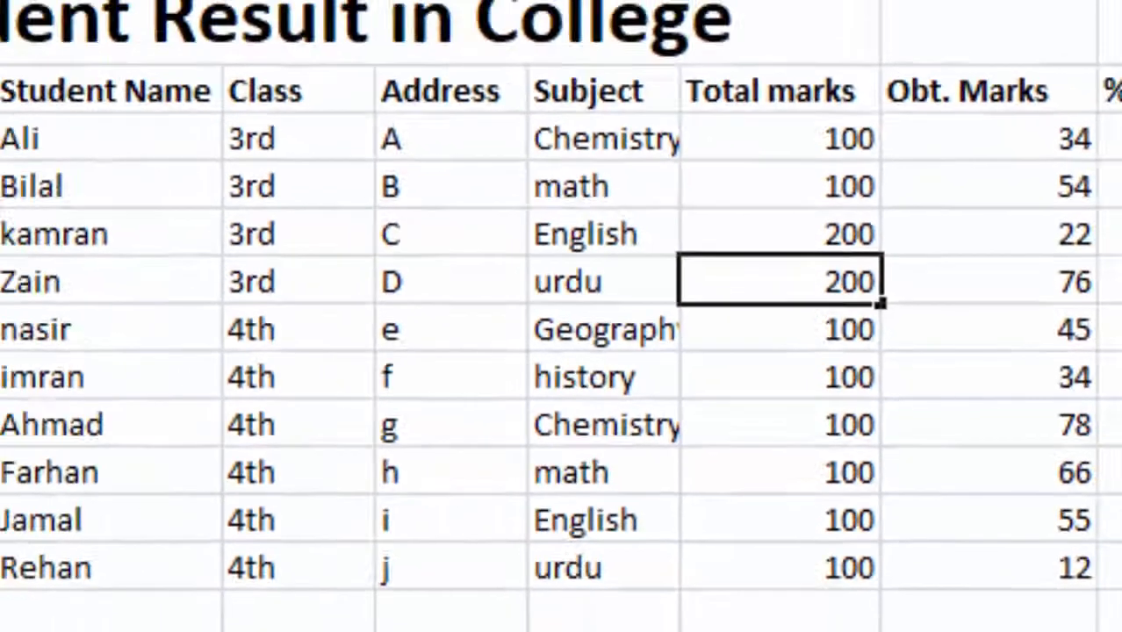
left_click(1115, 411)
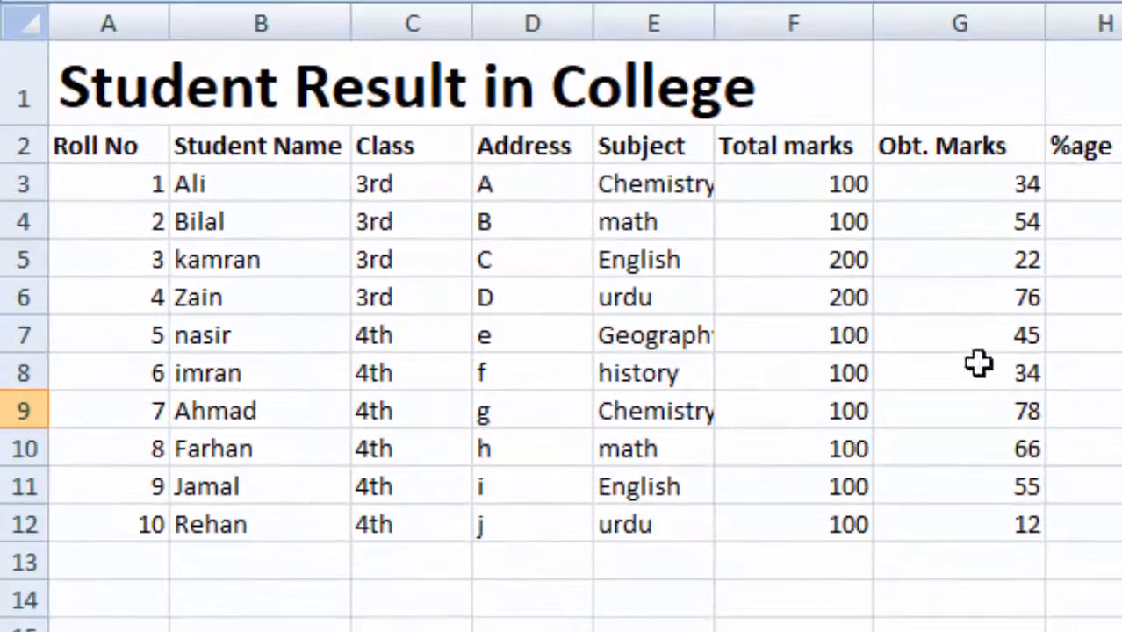
left_click(1082, 228)
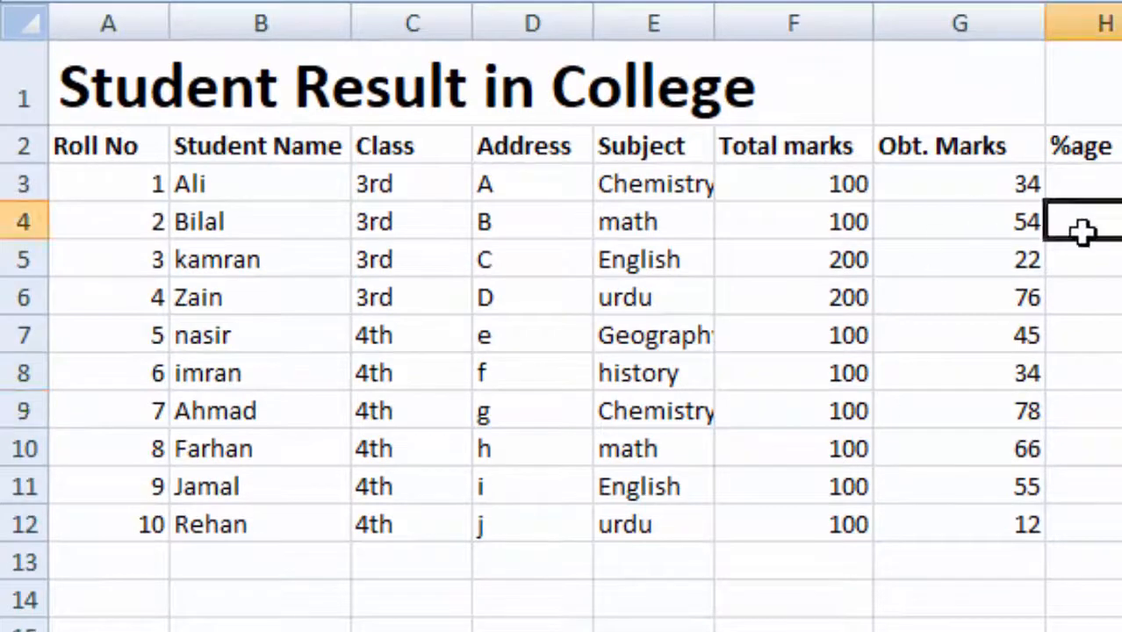
left_click(1119, 411)
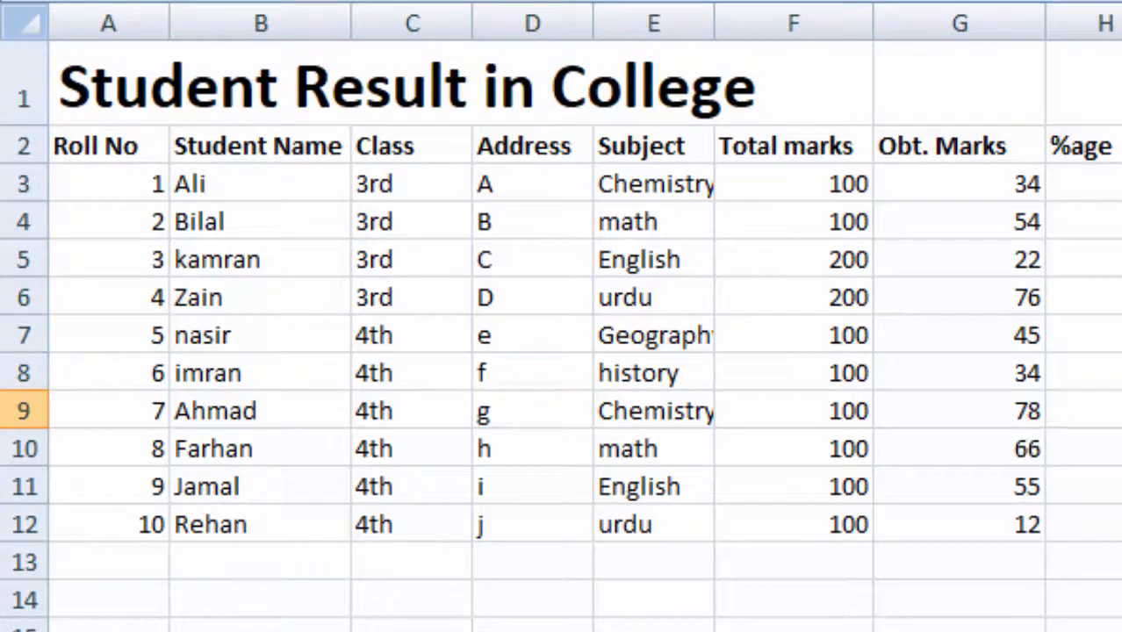
left_click_drag(88, 84, 758, 100)
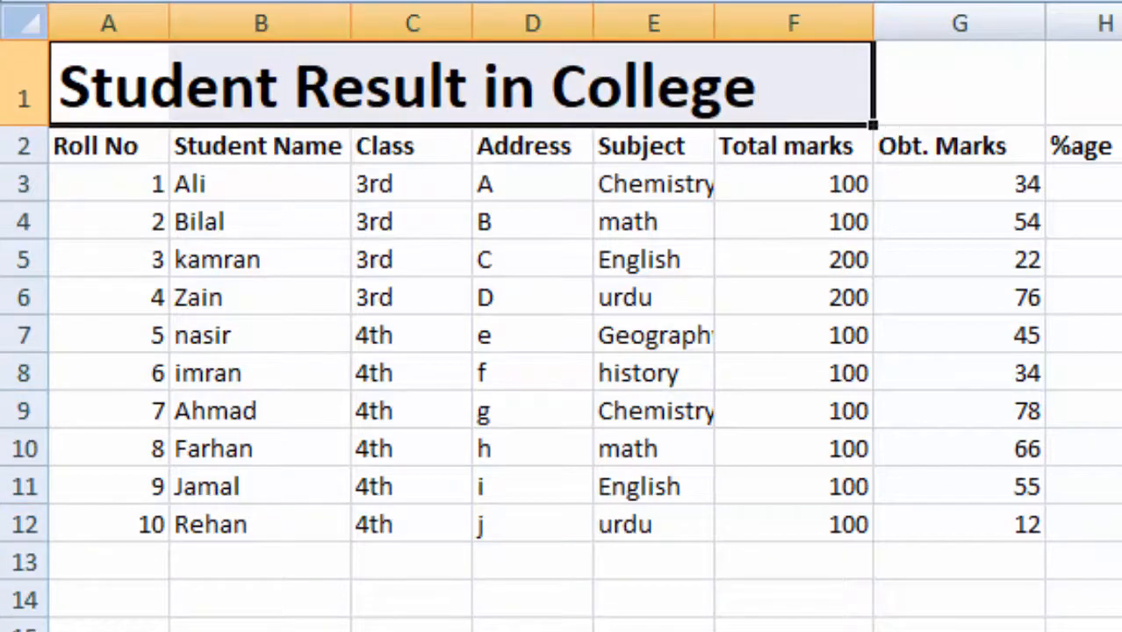
left_click(136, 96)
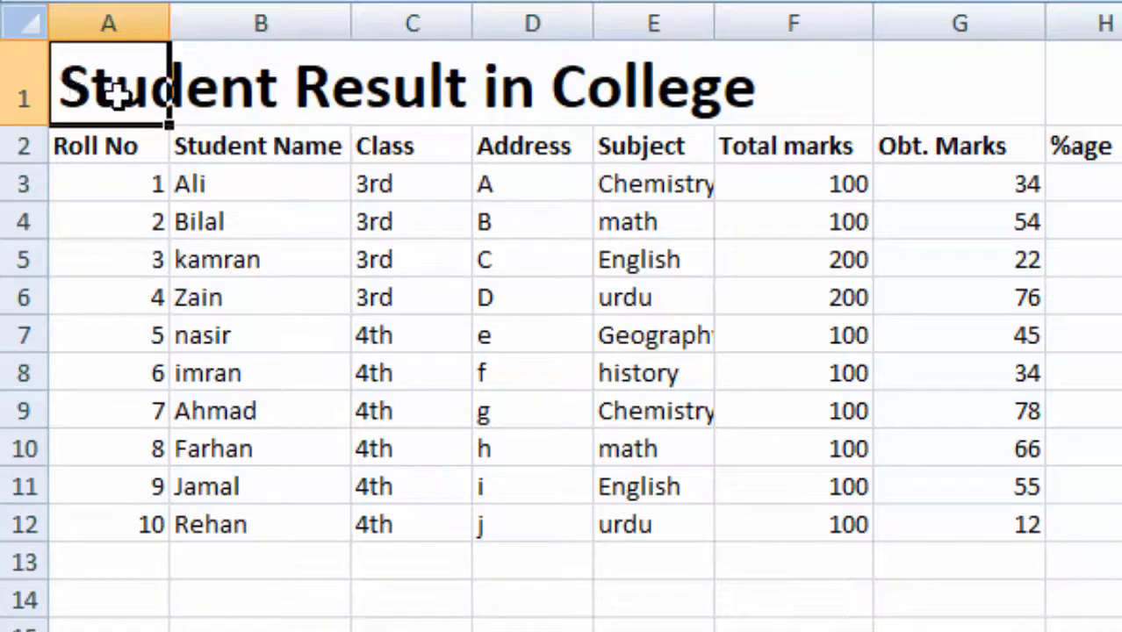
left_click(1121, 335)
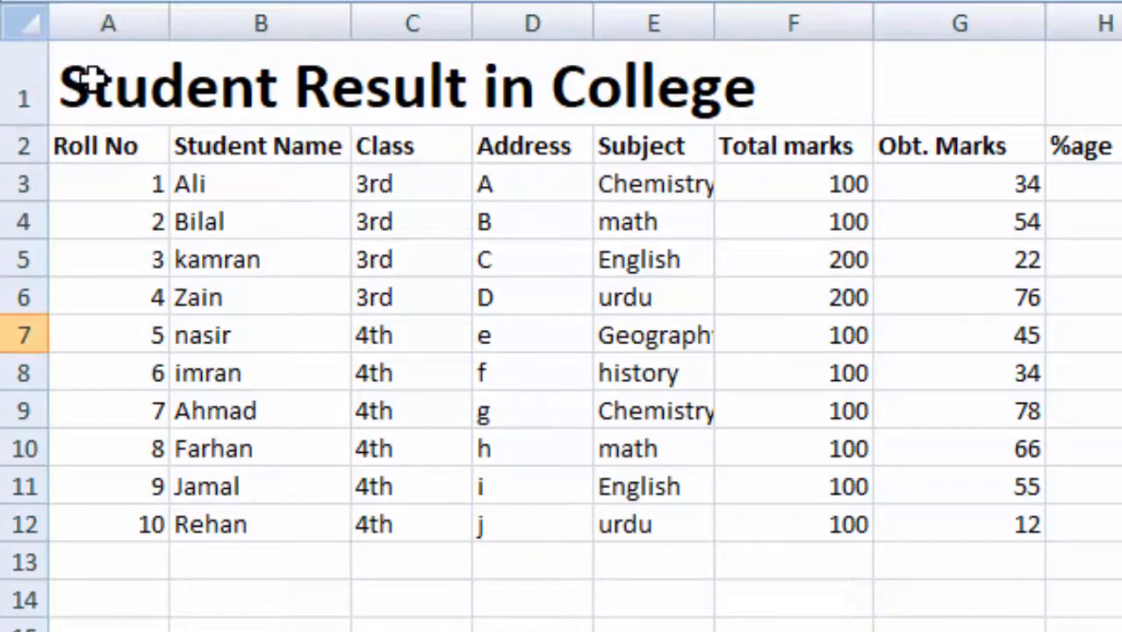
left_click_drag(85, 77, 239, 86)
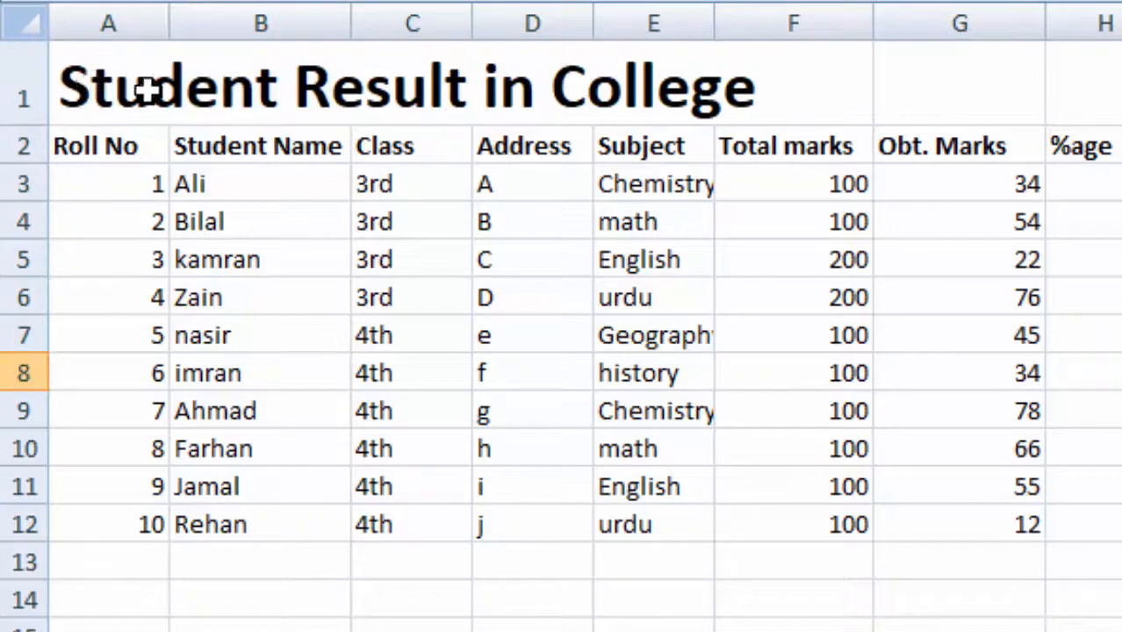
Step: Widen column A slightly
left_click(118, 88)
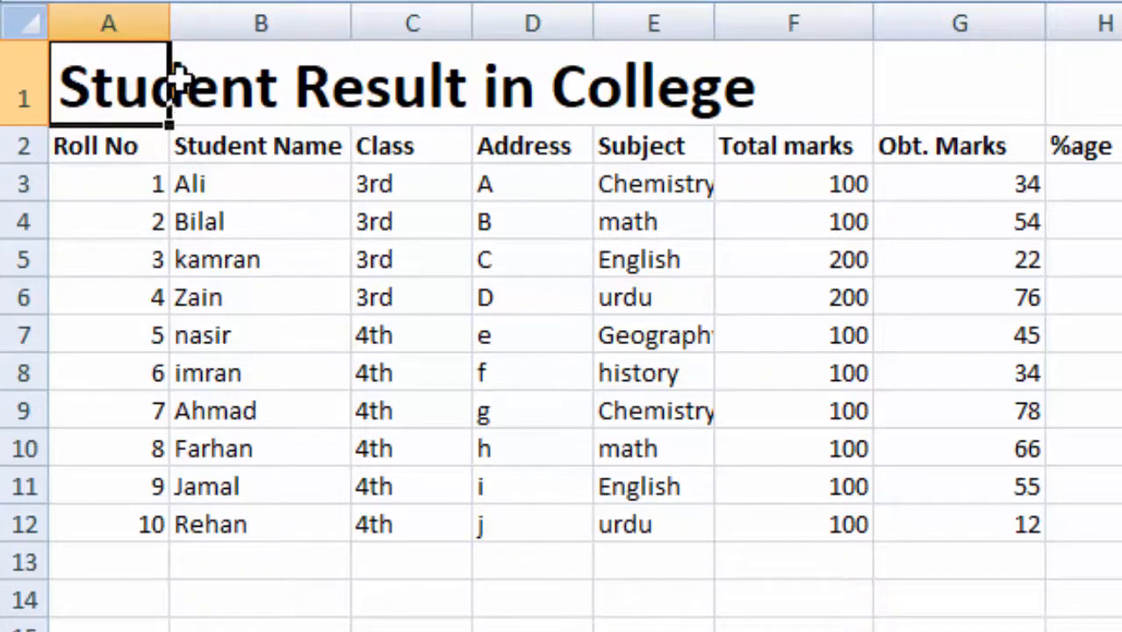
mouse_move(170, 27)
left_mouse_down()
mouse_move(796, 25)
mouse_move(180, 29)
left_mouse_up()
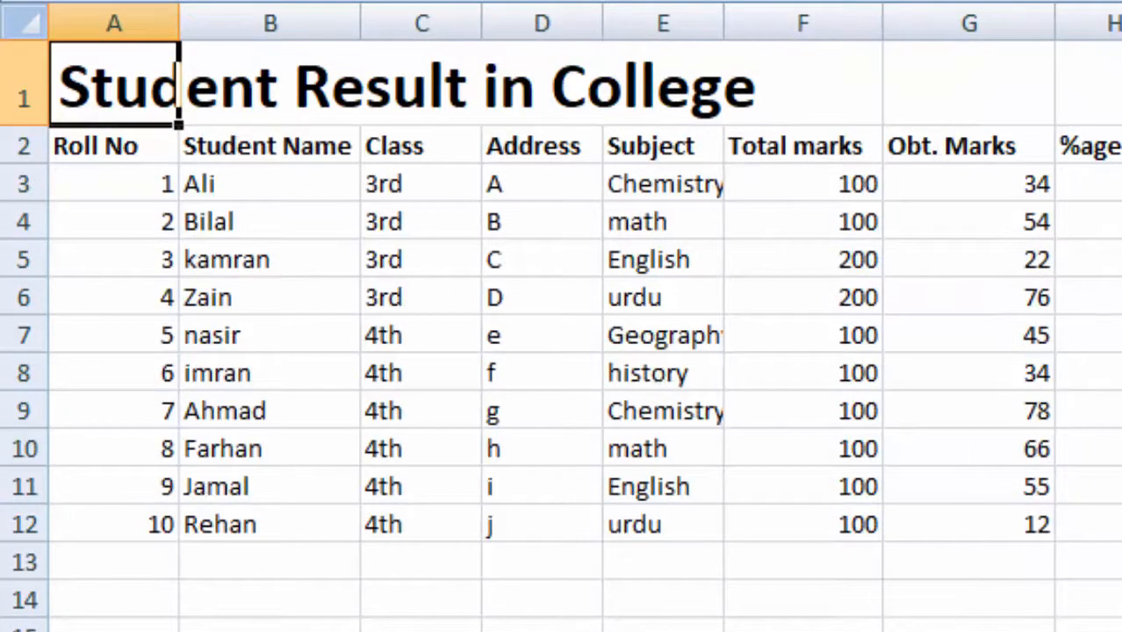
left_click(1121, 374)
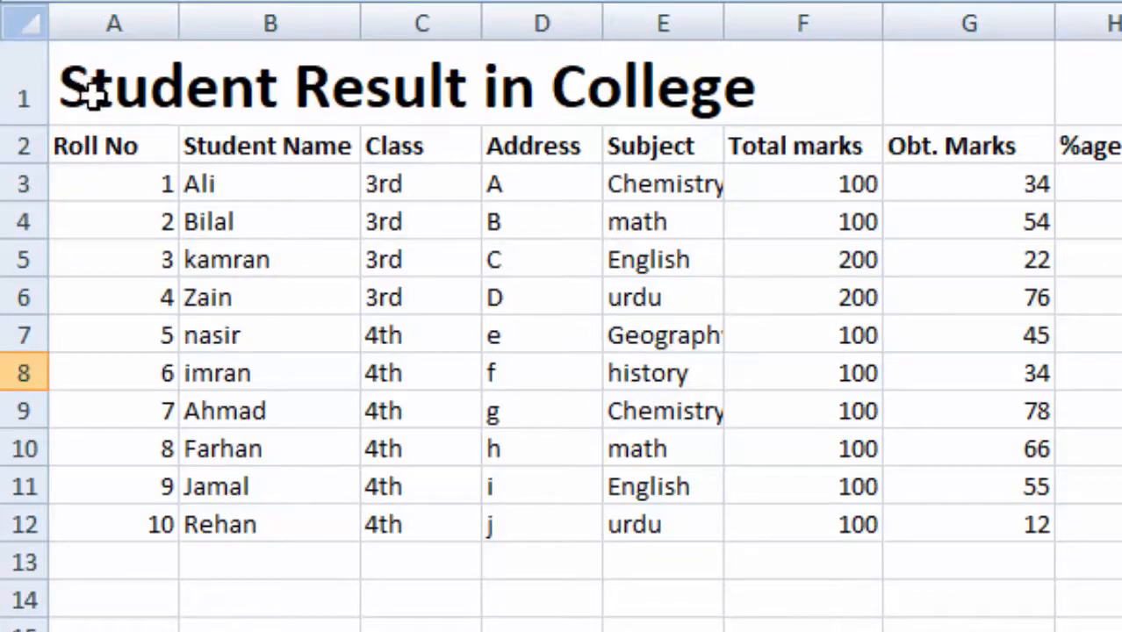
Step: Merge and center the title "Student Result in College" across cells A1 to H1
left_click_drag(99, 85, 1085, 83)
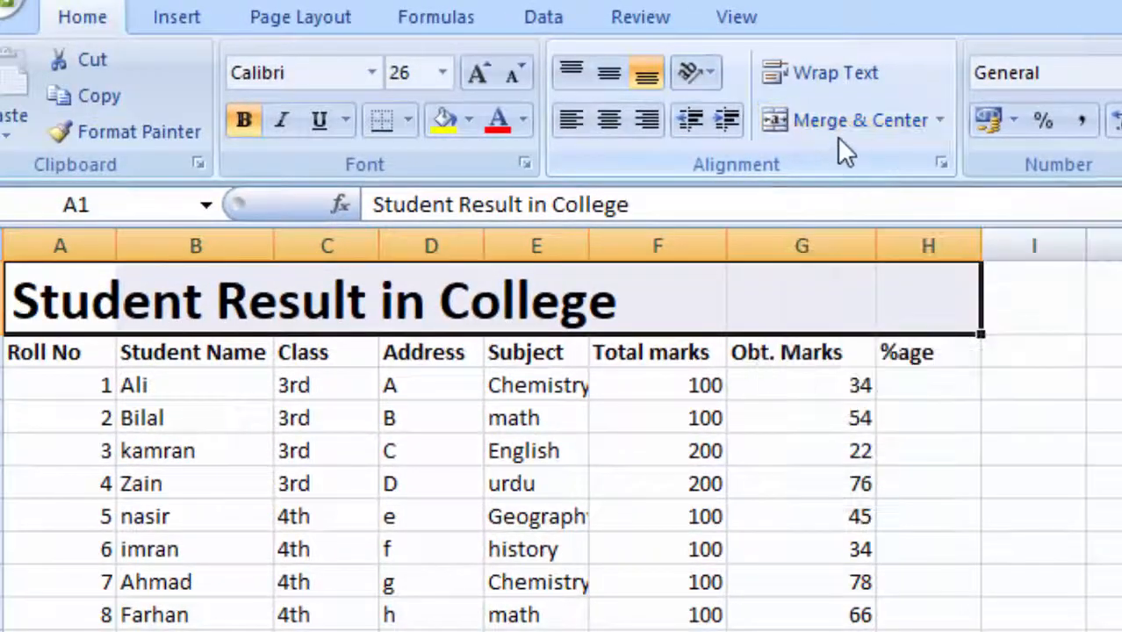
left_click(939, 122)
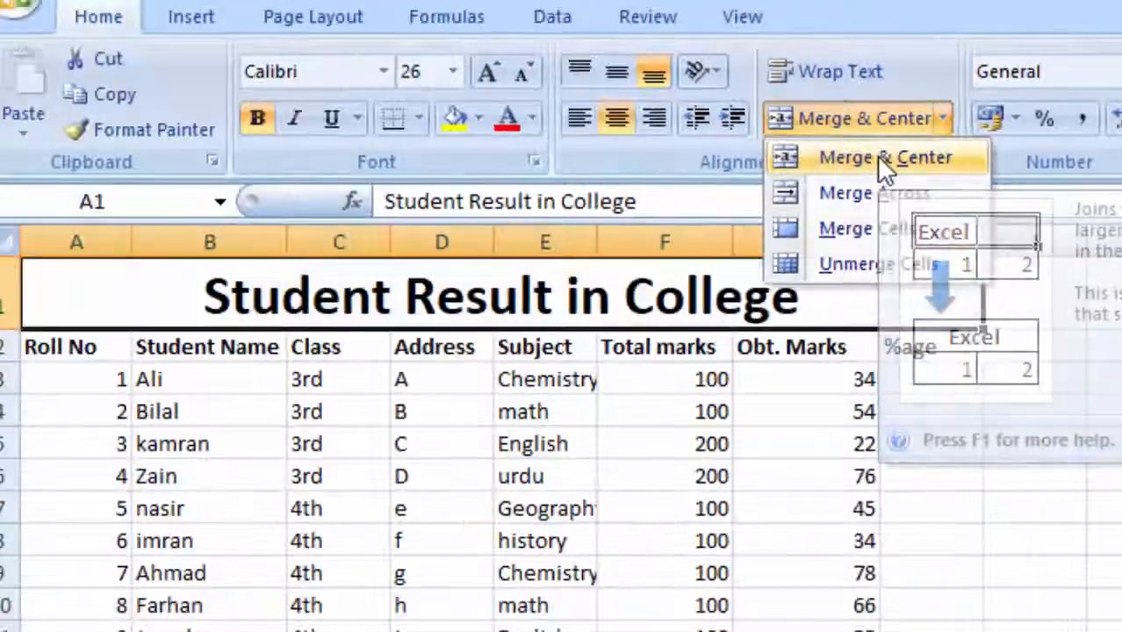
left_click(830, 194)
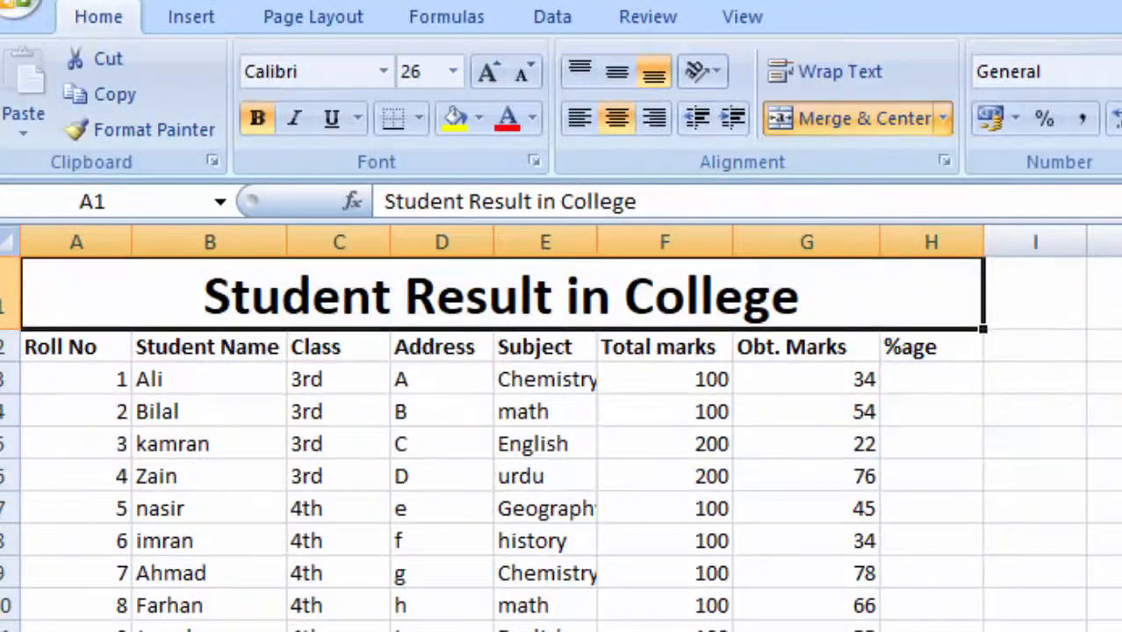
left_click(1121, 605)
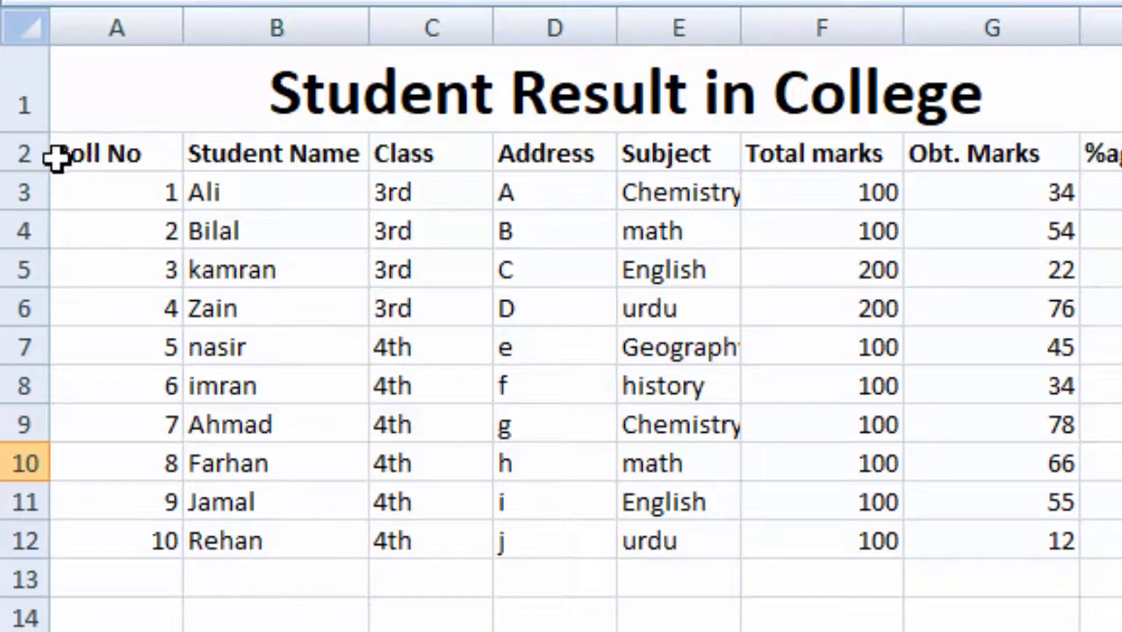
Step: Browse the font sizes for the heading row 2 and center its headings horizontally in their columns
left_click(26, 155)
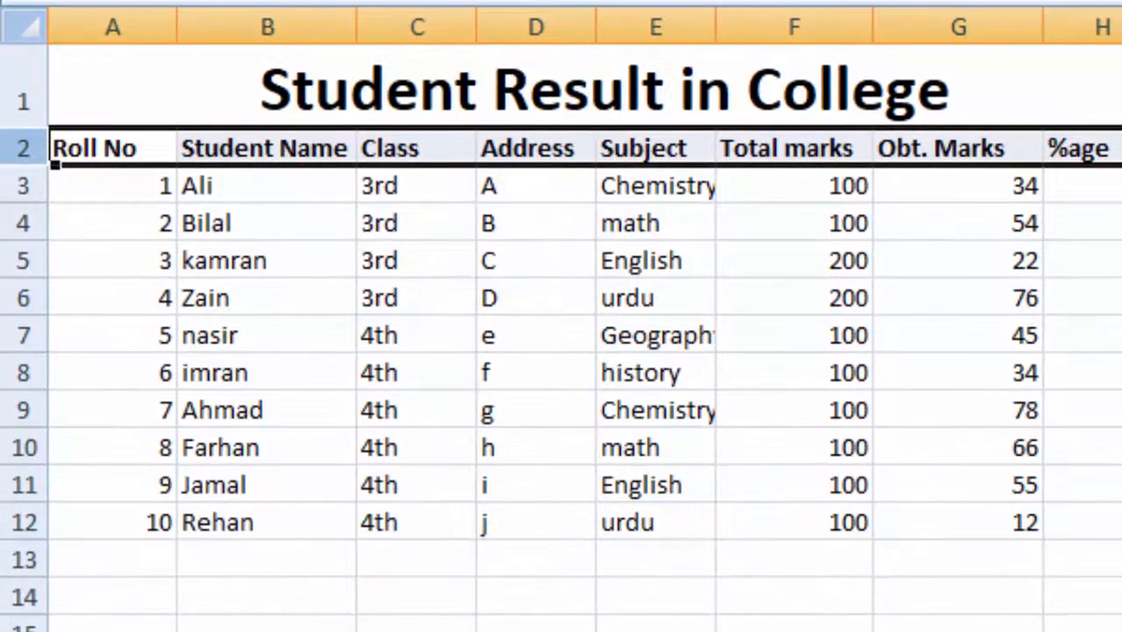
left_click(552, 1)
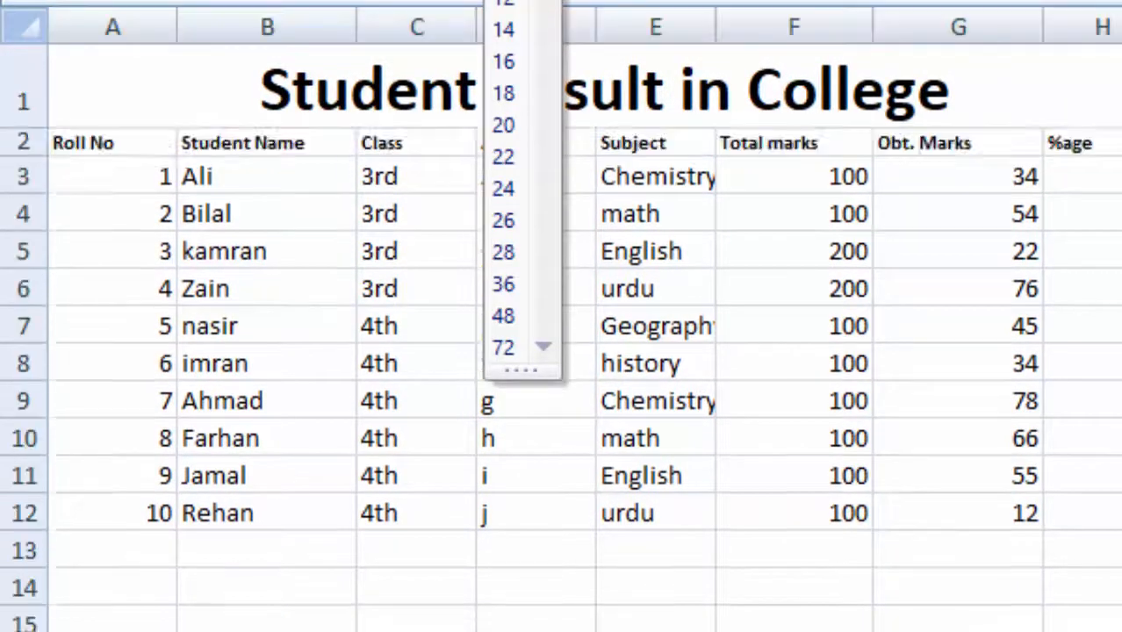
left_click(509, 29)
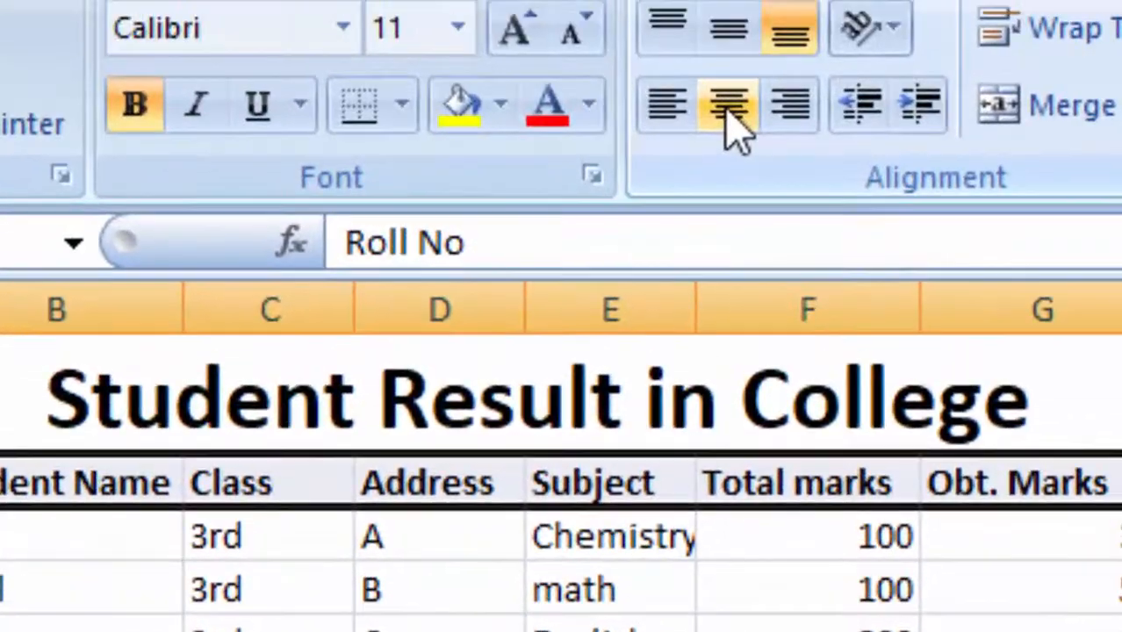
left_click(738, 19)
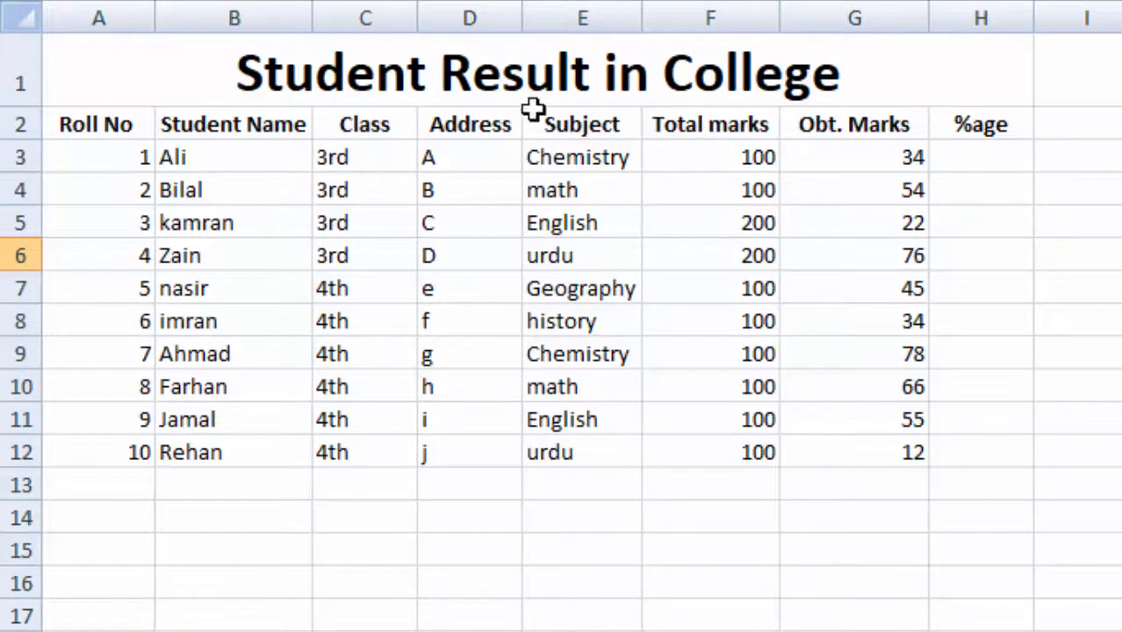
Step: Apply All Borders to the whole result table, cells A1 to H13
left_click_drag(94, 72, 635, 474)
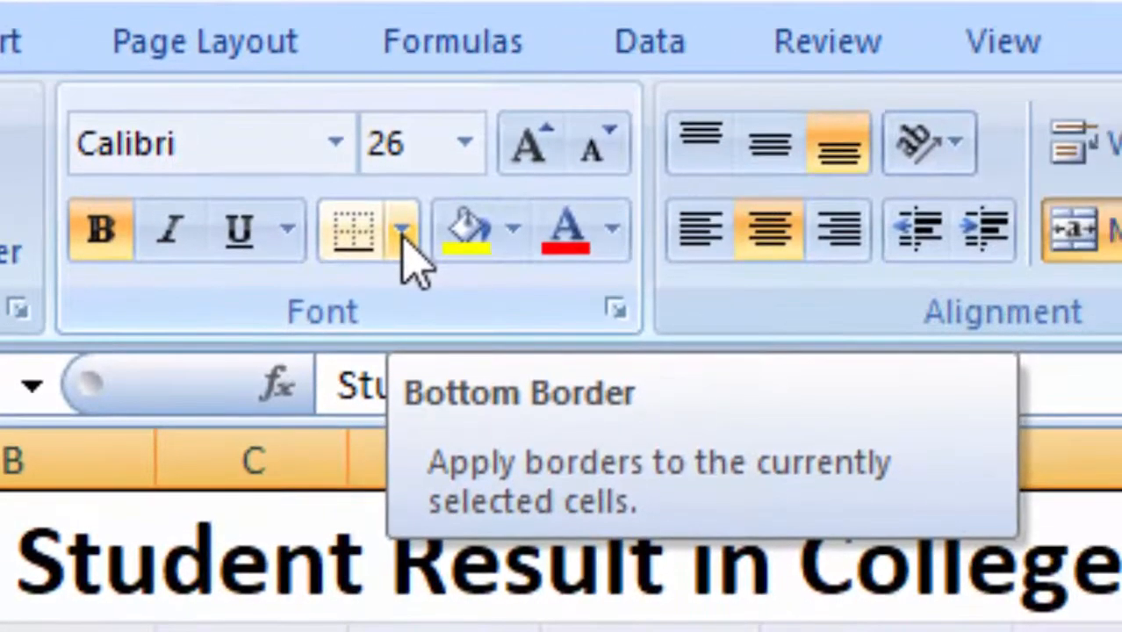
left_click(403, 234)
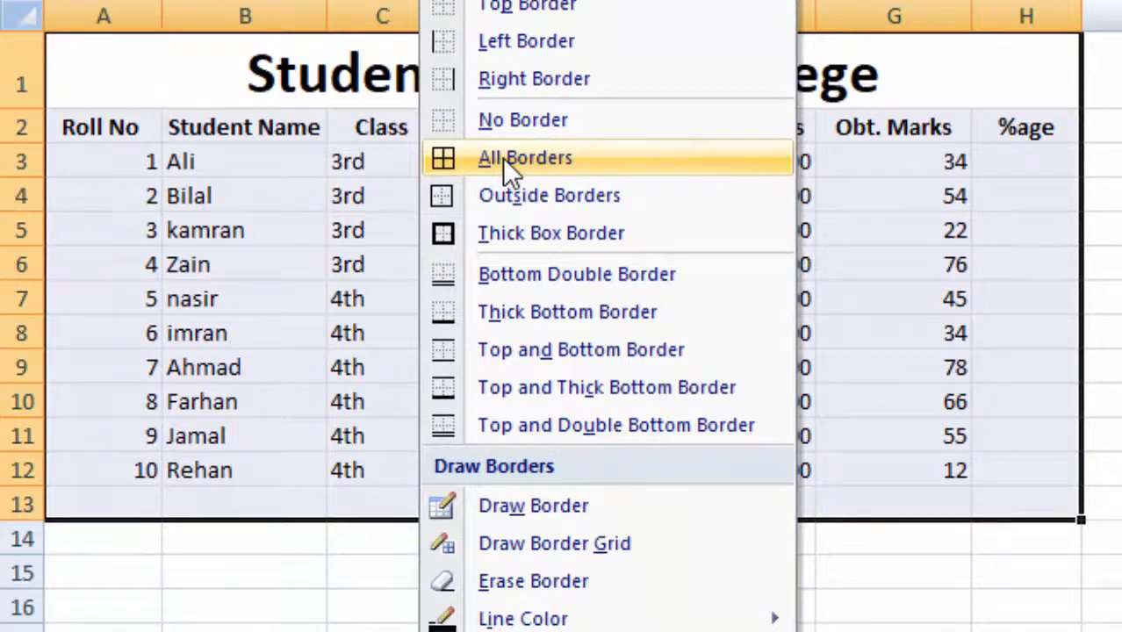
left_click(502, 158)
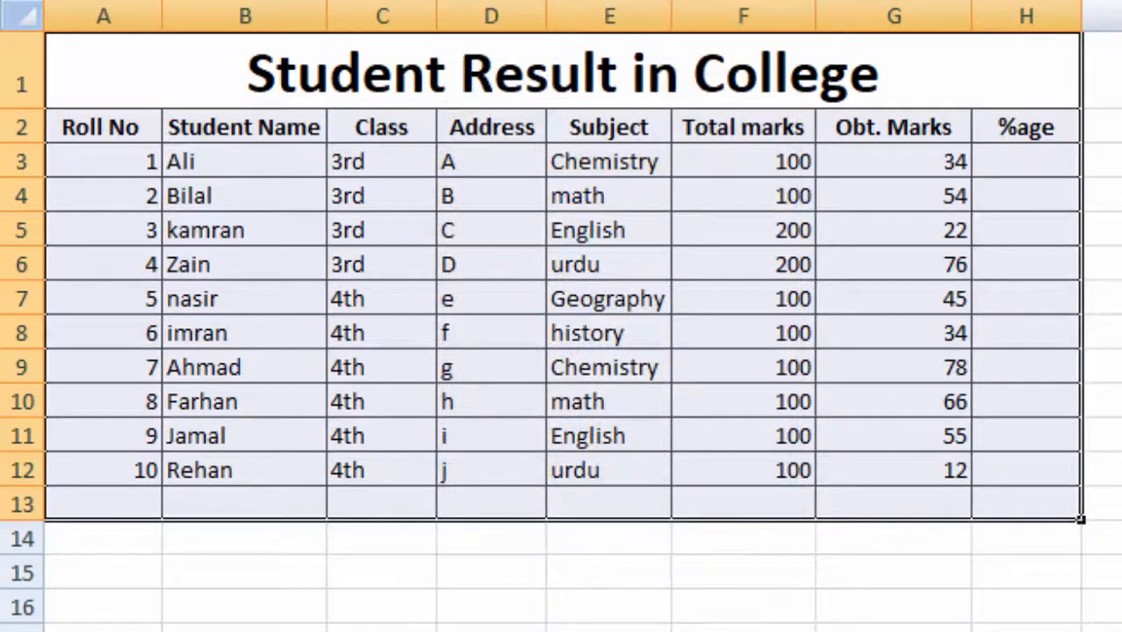
left_click(1102, 367)
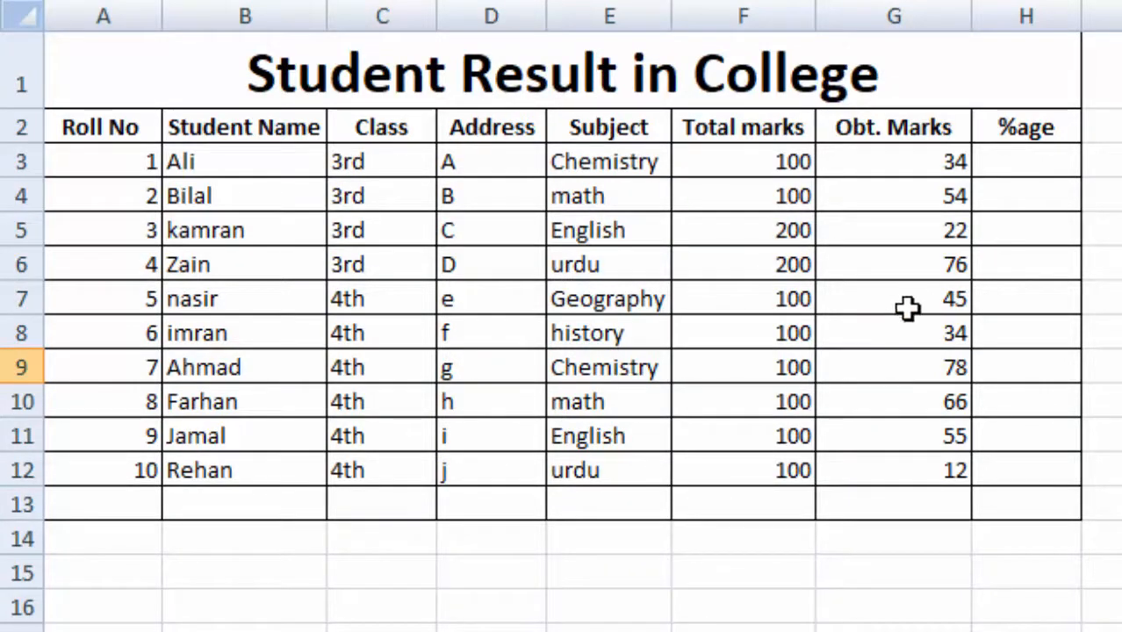
left_click_drag(1102, 230, 1102, 607)
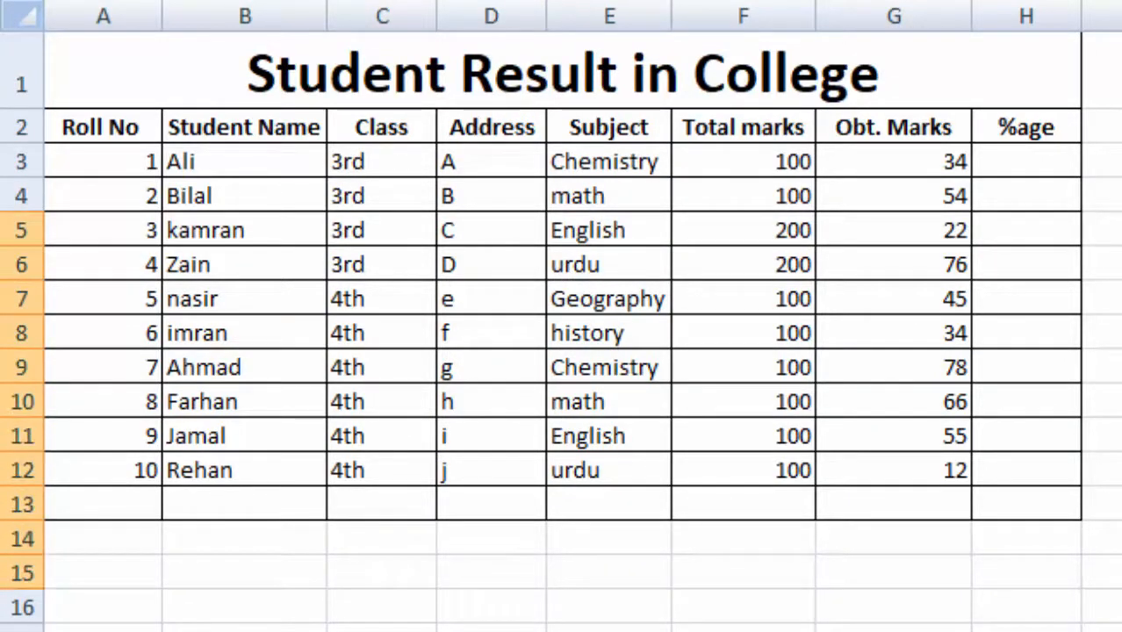
left_click(1102, 162)
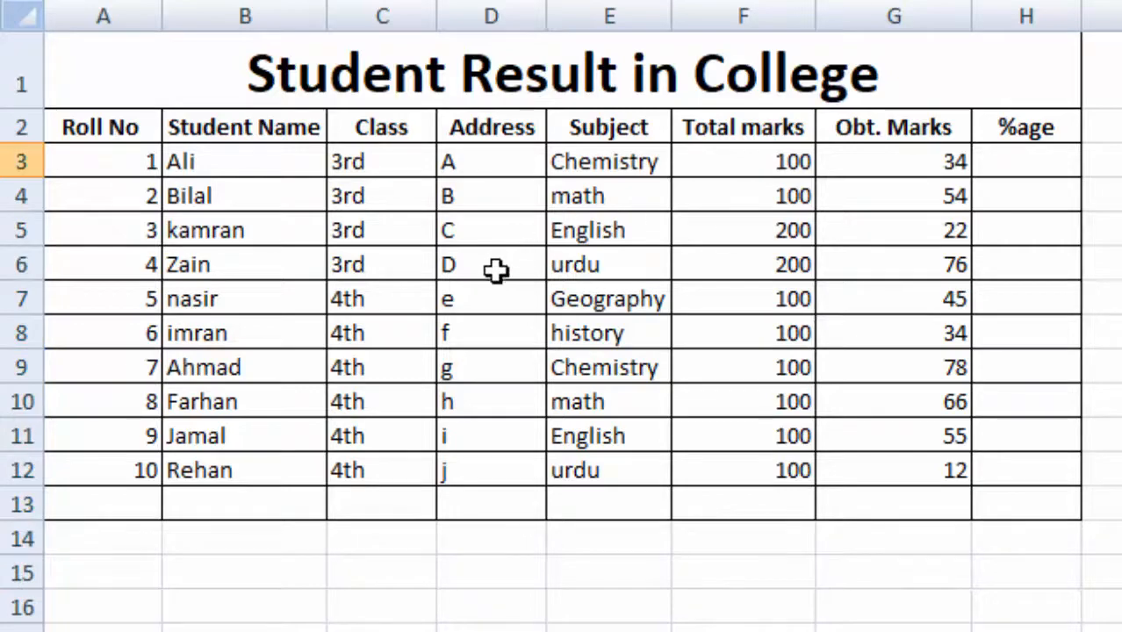
left_click(1113, 329)
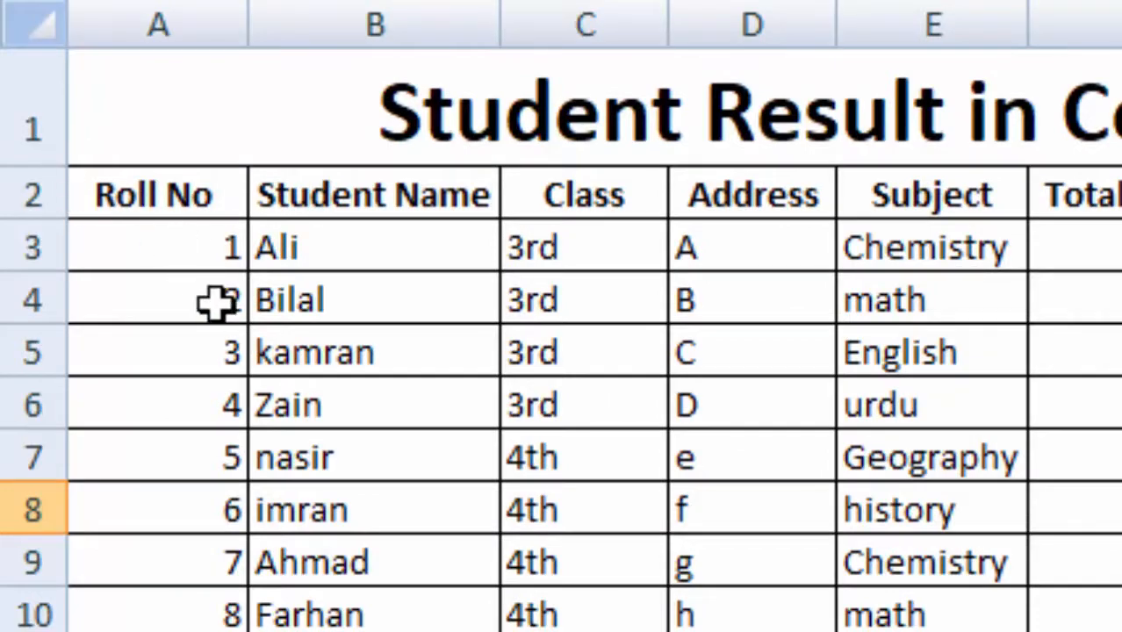
Step: Try a yellow fill across the entire heading row 2 and undo it
left_click(30, 199)
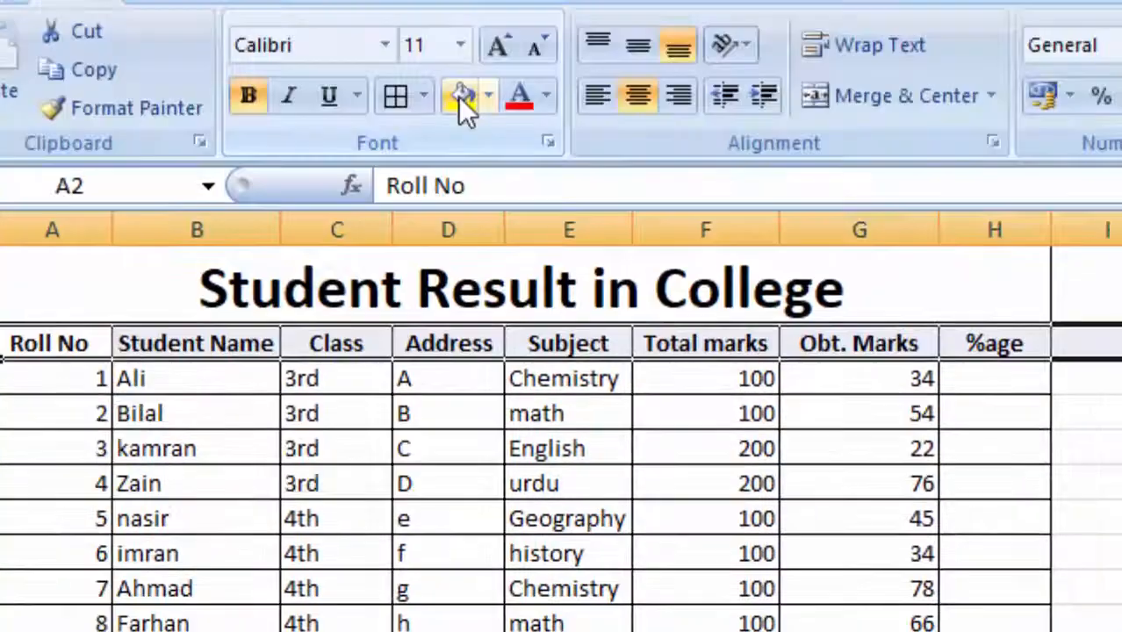
left_click(524, 83)
left_click(1121, 624)
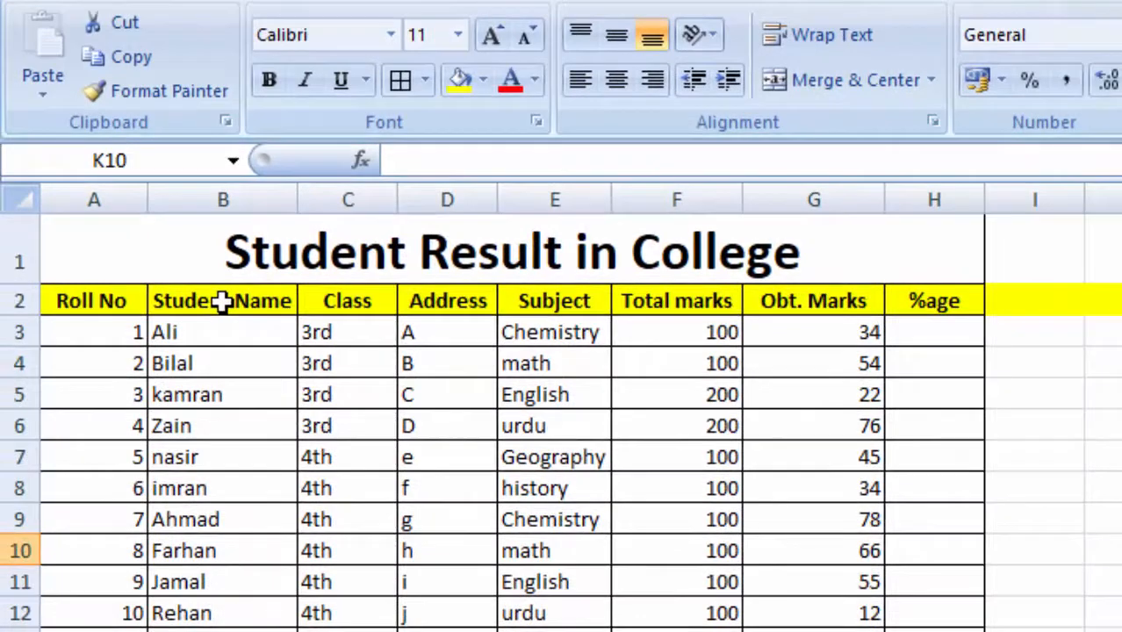
key("ctrl+z")
left_click(1121, 488)
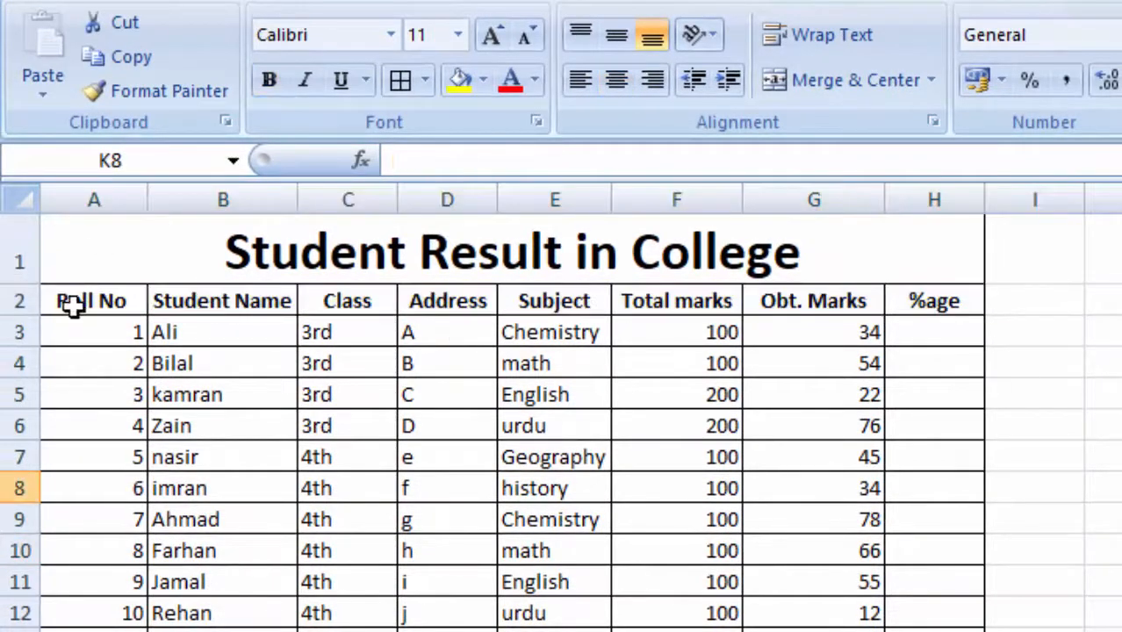
Step: Color the heading text in cells A2 to H2 red
left_click_drag(72, 303, 929, 304)
left_click(534, 80)
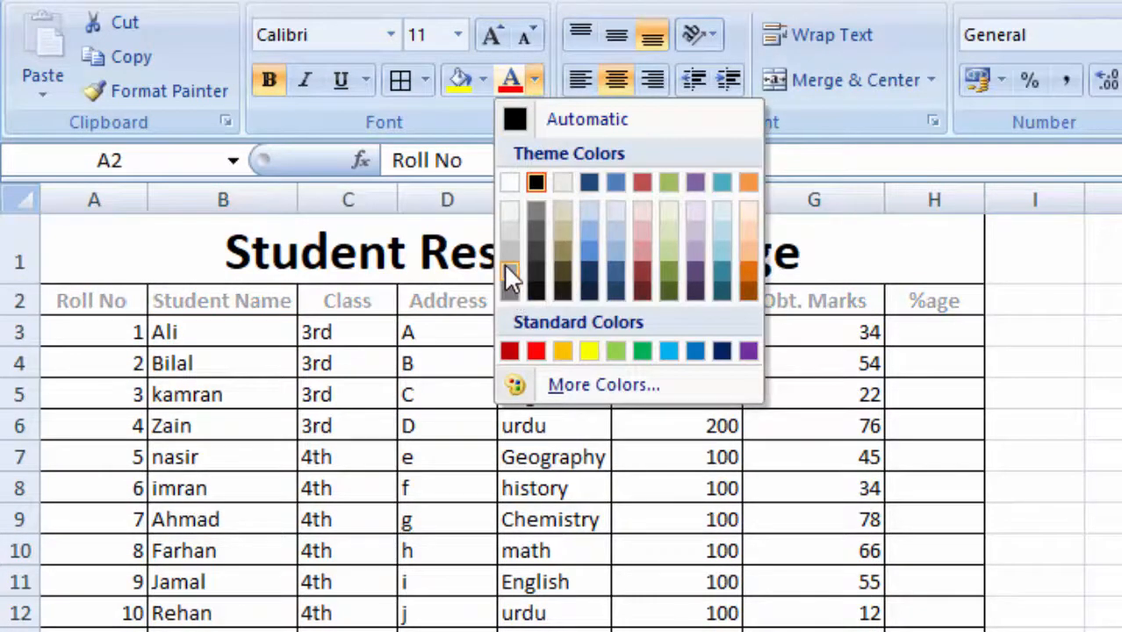
left_click(535, 353)
left_click(1102, 395)
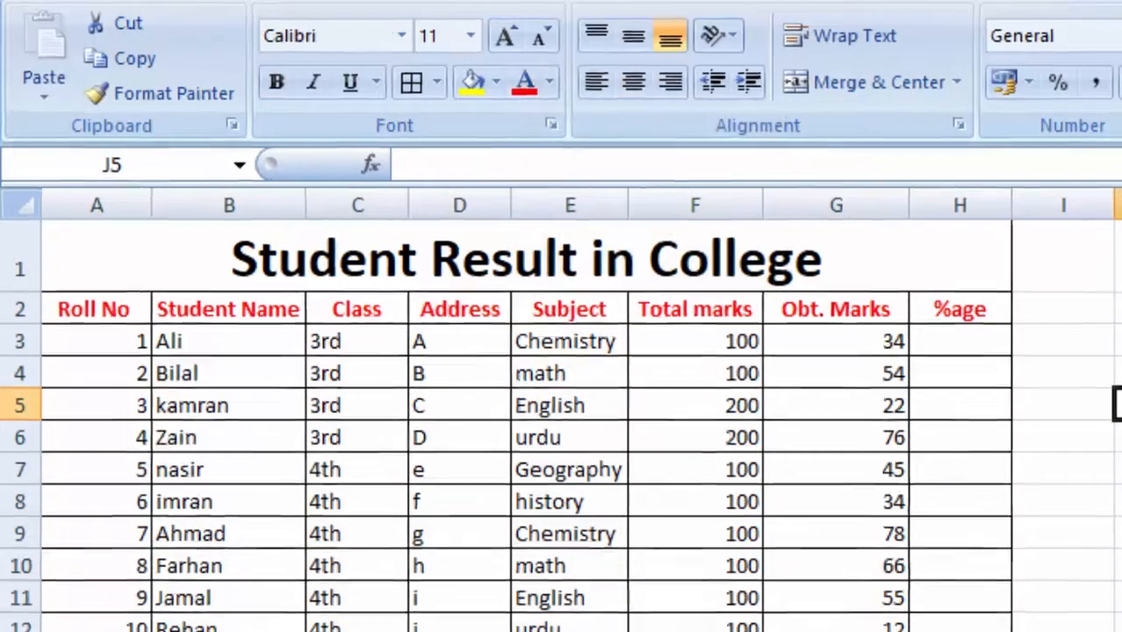
key("Down")
key("Down")
key("Down")
key("Up")
key("Up")
key("Up")
key("Up")
key("Right")
key("Right")
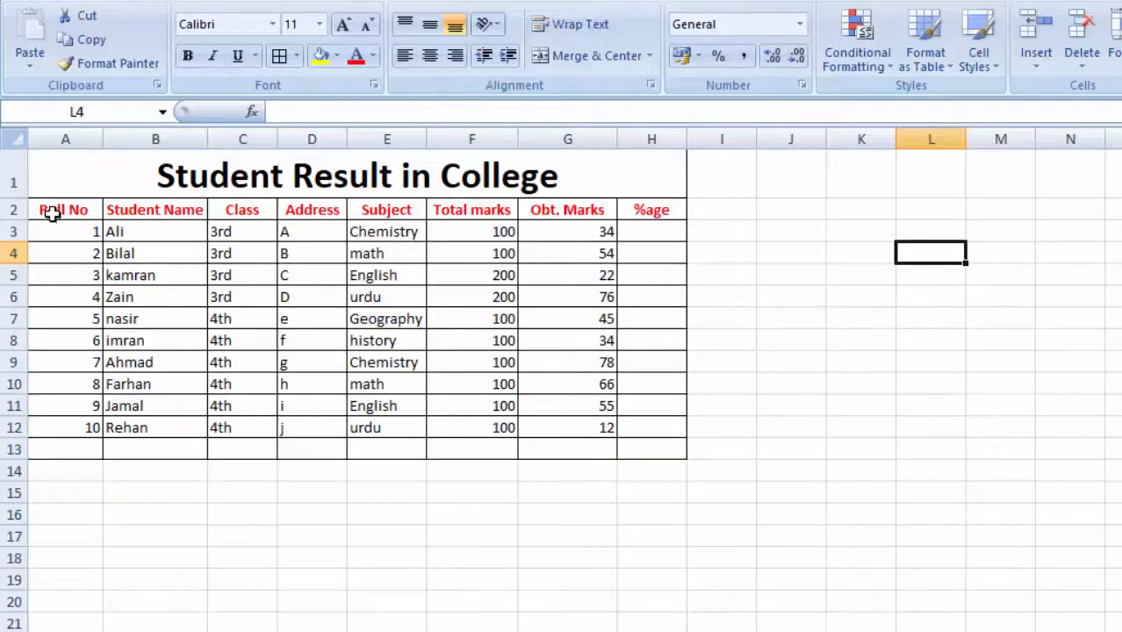
Step: Try the Check Cell style on the headings in A2 to H2 and undo it
left_click_drag(45, 211, 666, 211)
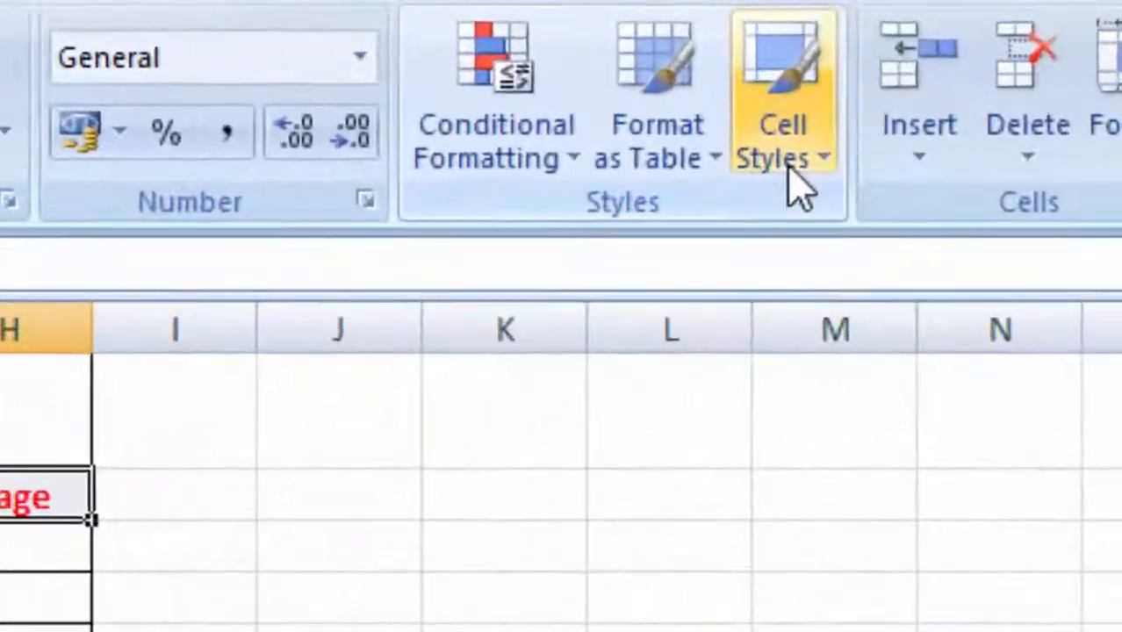
left_click(979, 60)
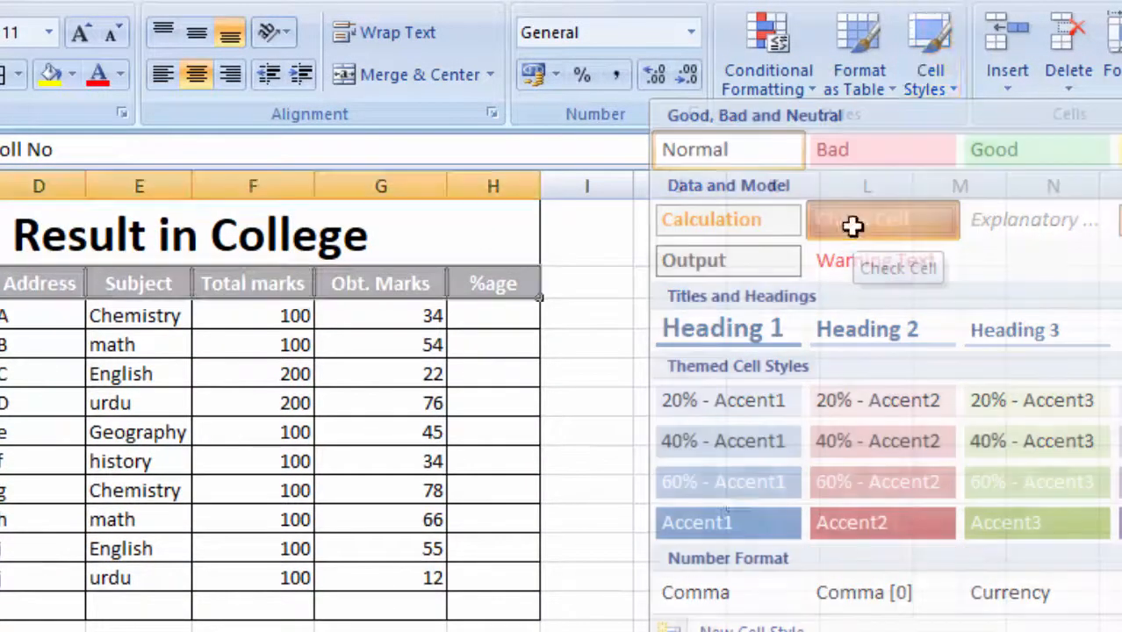
left_click(860, 220)
left_click(738, 492)
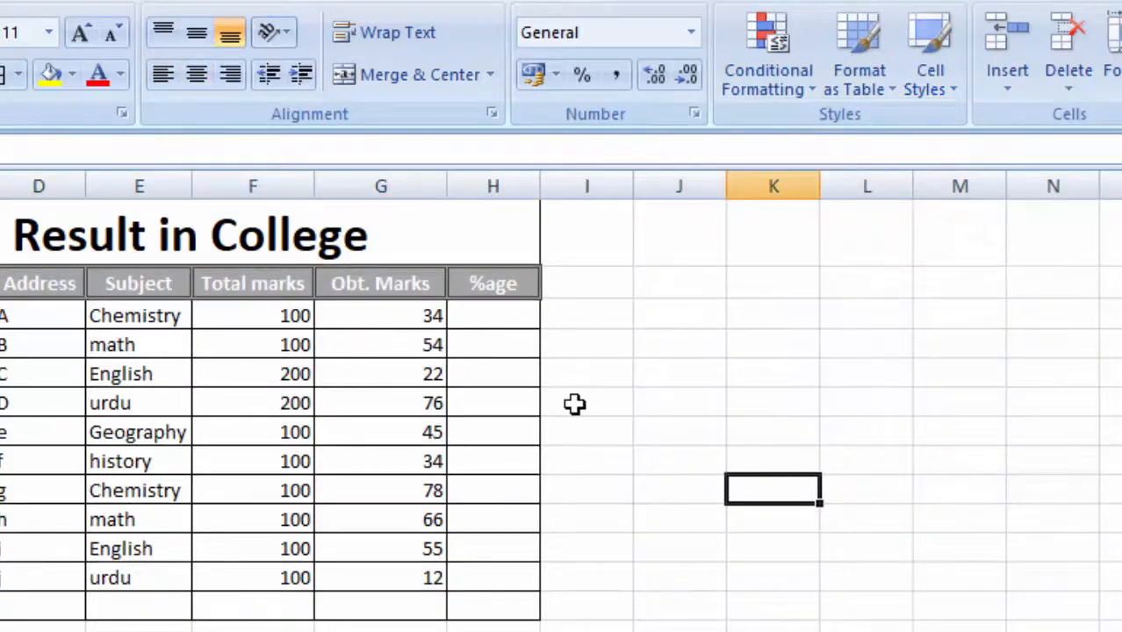
key("ctrl+z")
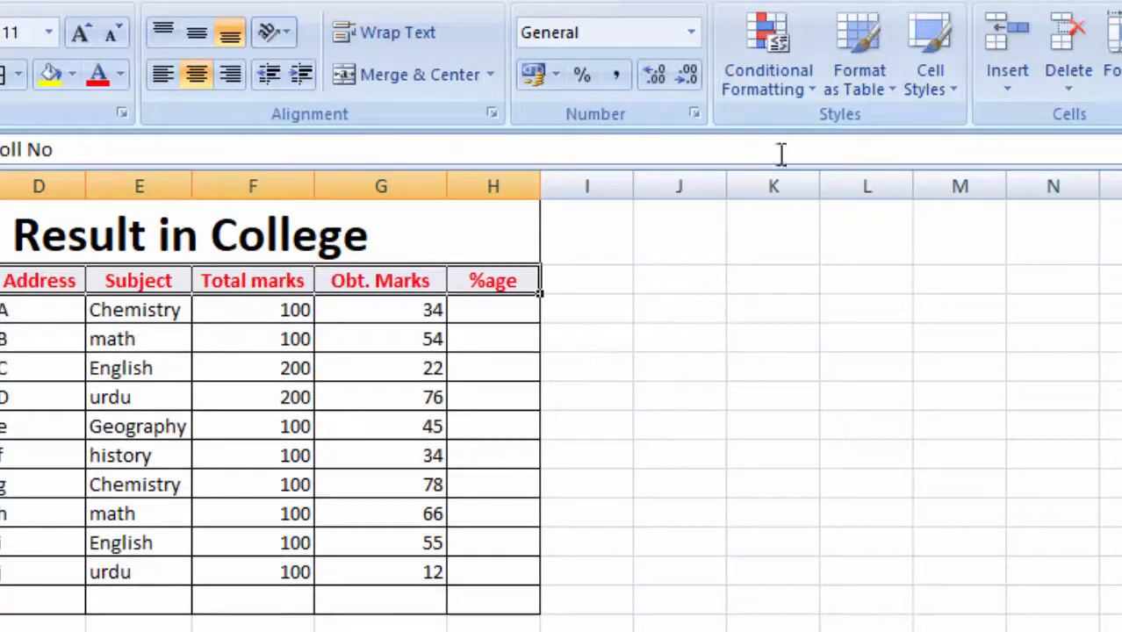
Step: Apply the solid purple themed cell style with white text to the headings in A2 to H2
left_click(927, 95)
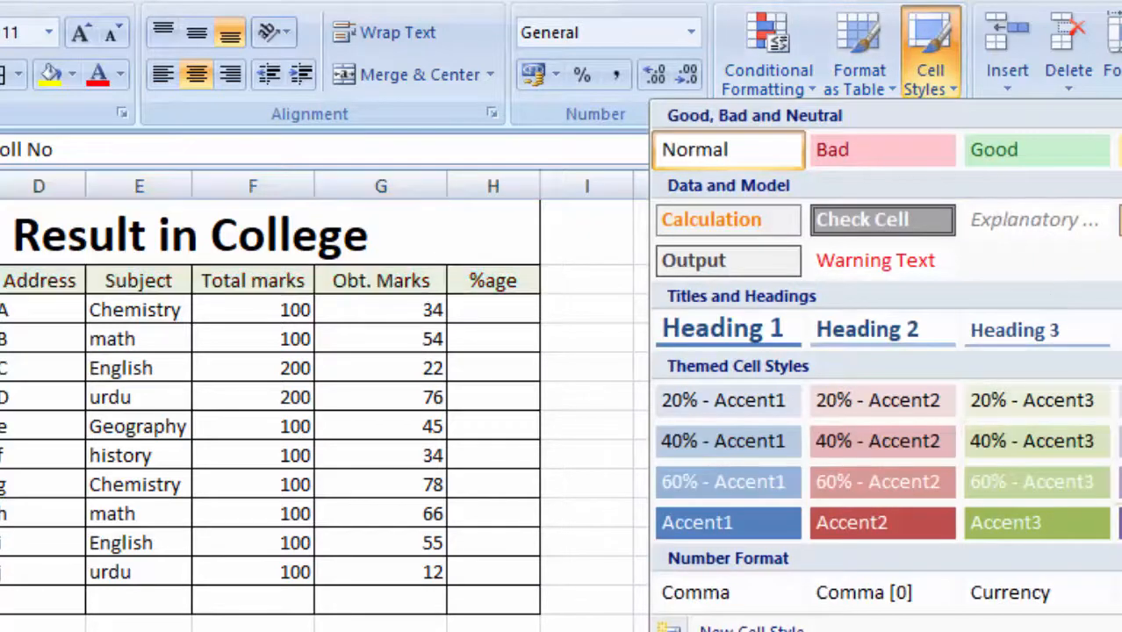
left_click(1120, 522)
left_click(679, 483)
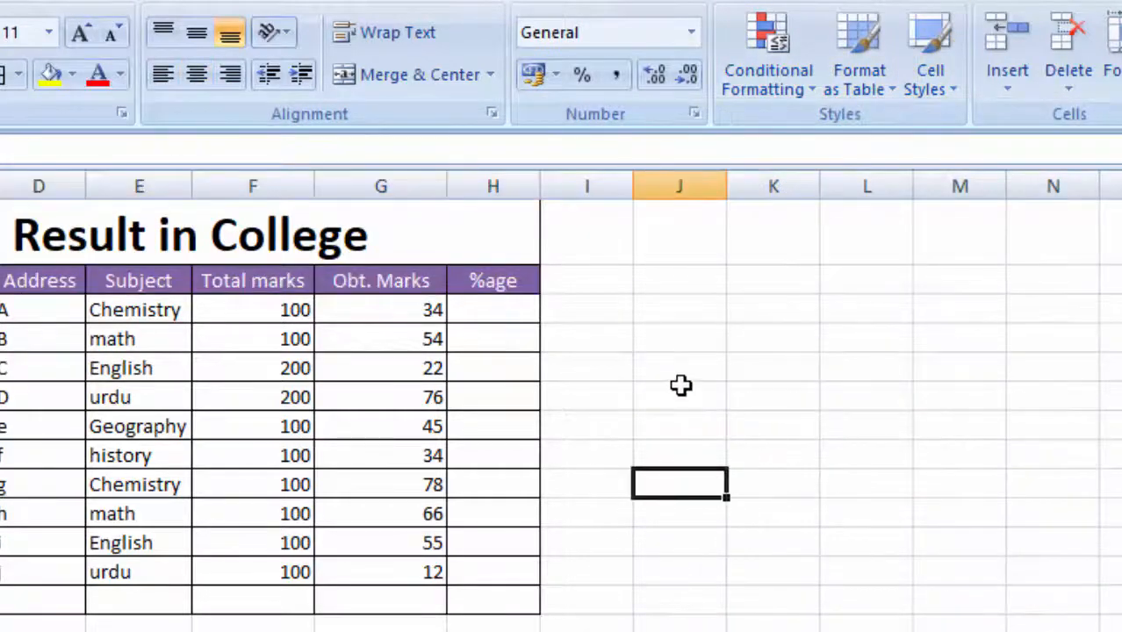
left_click(678, 587)
Step: Put a thick box border around the merged title cell "Student Result in College"
left_click(4, 237)
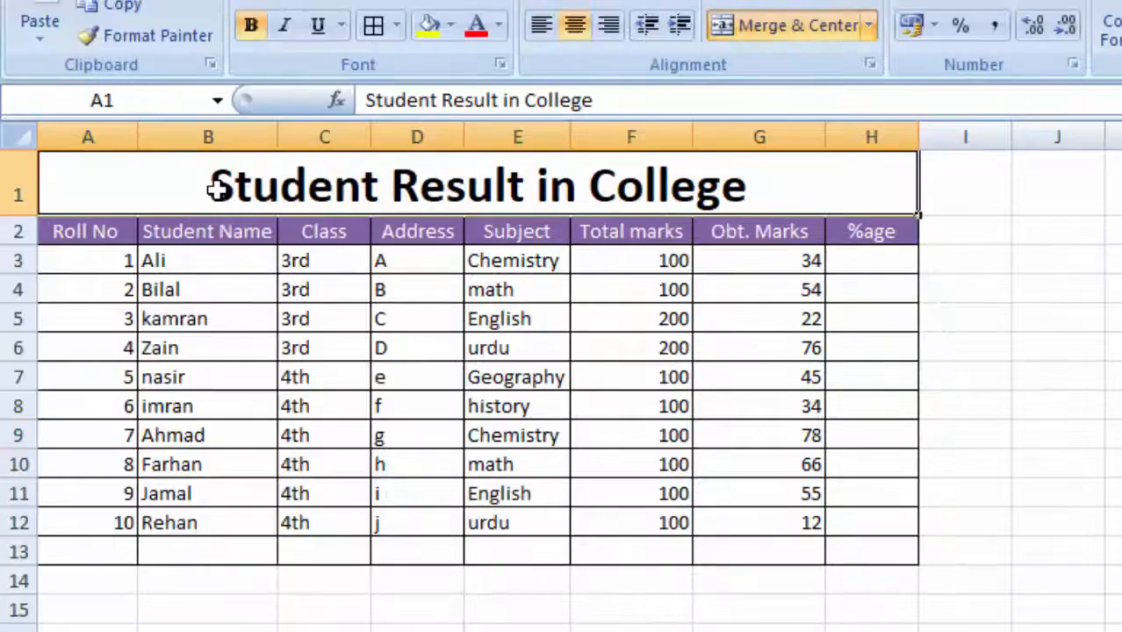
left_click(397, 29)
left_click(382, 253)
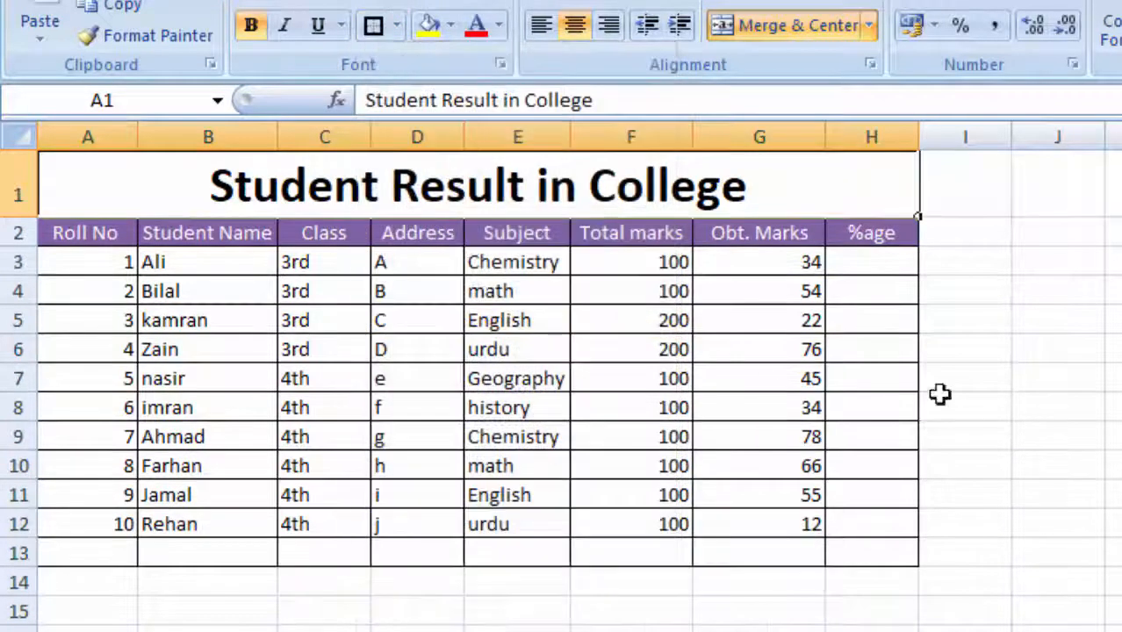
left_click(1113, 407)
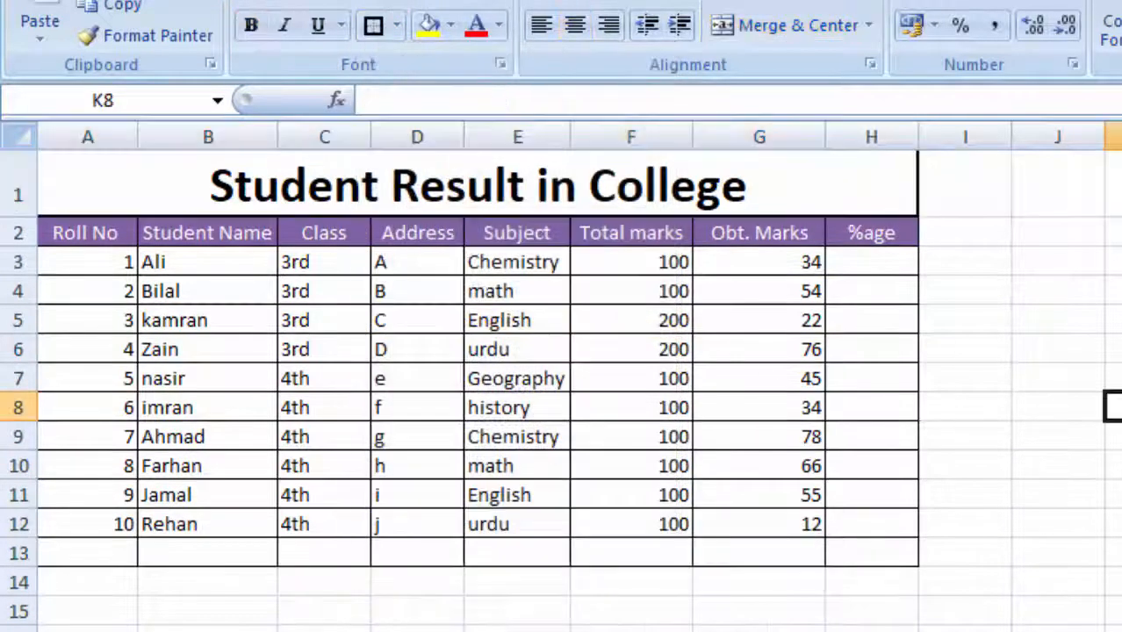
left_click(81, 185)
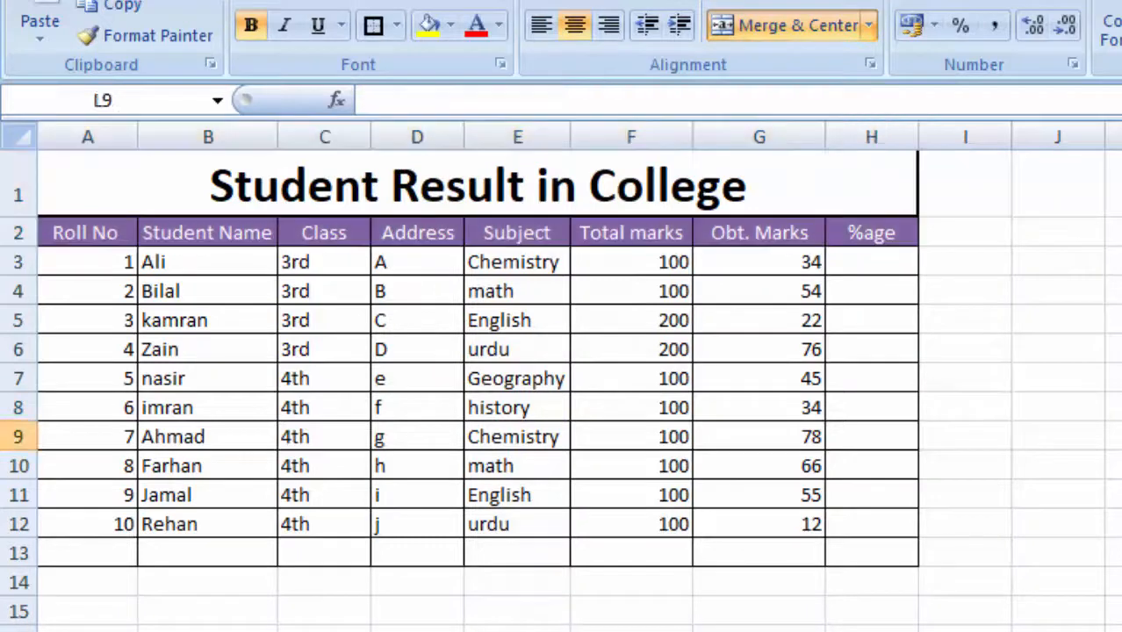
left_click(1121, 465)
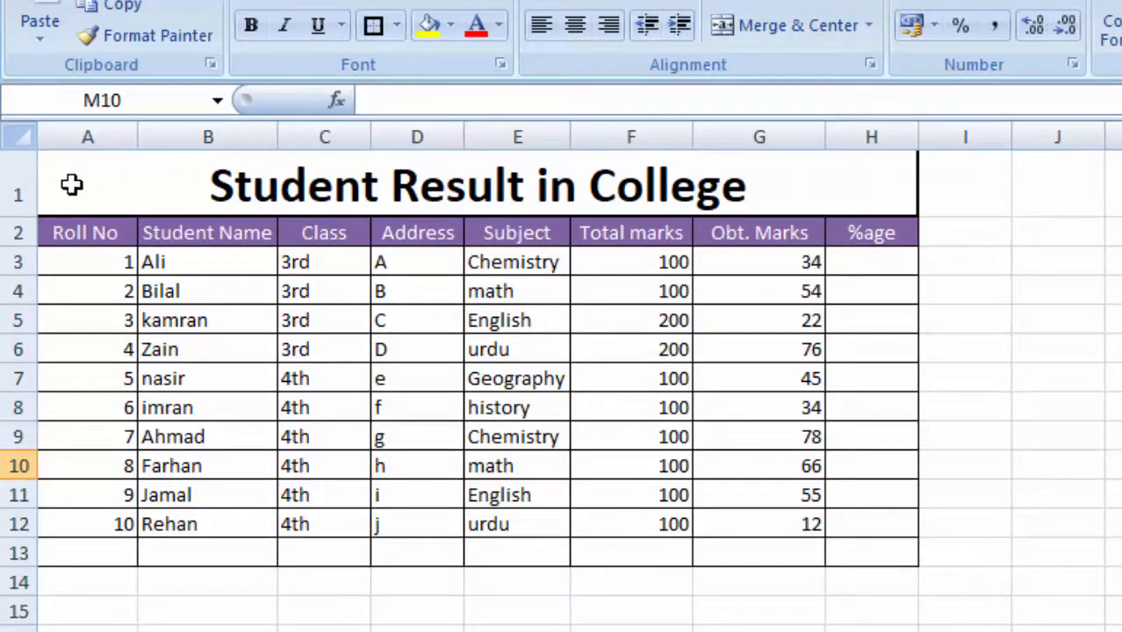
Step: Cut the whole result table in A1 to H13 and paste it starting at cell C6
left_click_drag(70, 179, 834, 518)
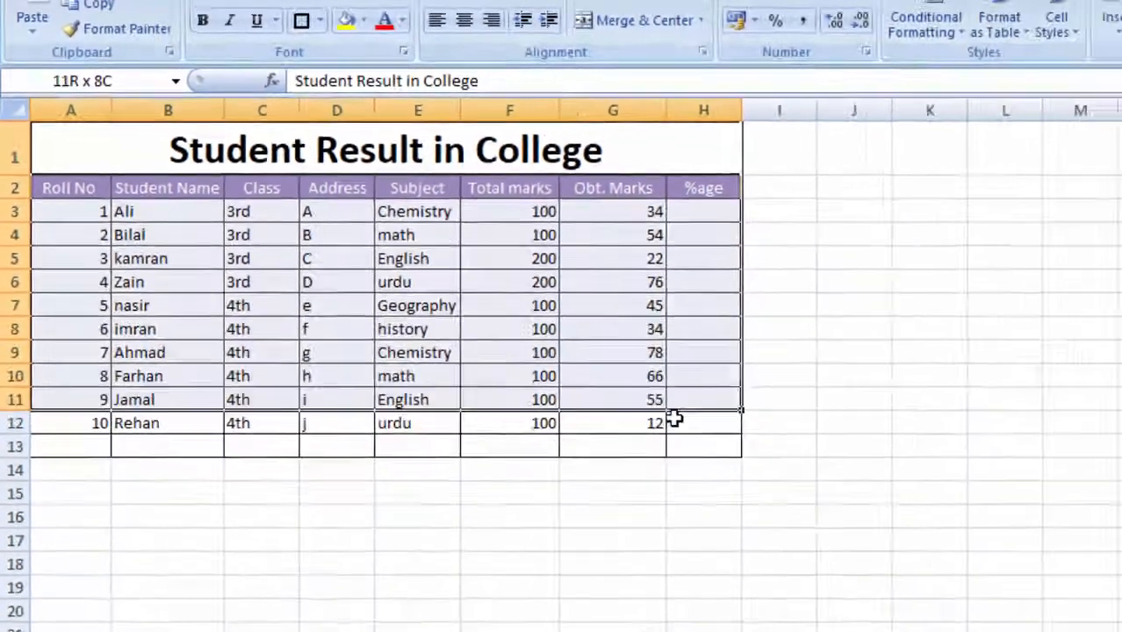
left_click_drag(674, 420, 708, 445)
key("ctrl+c")
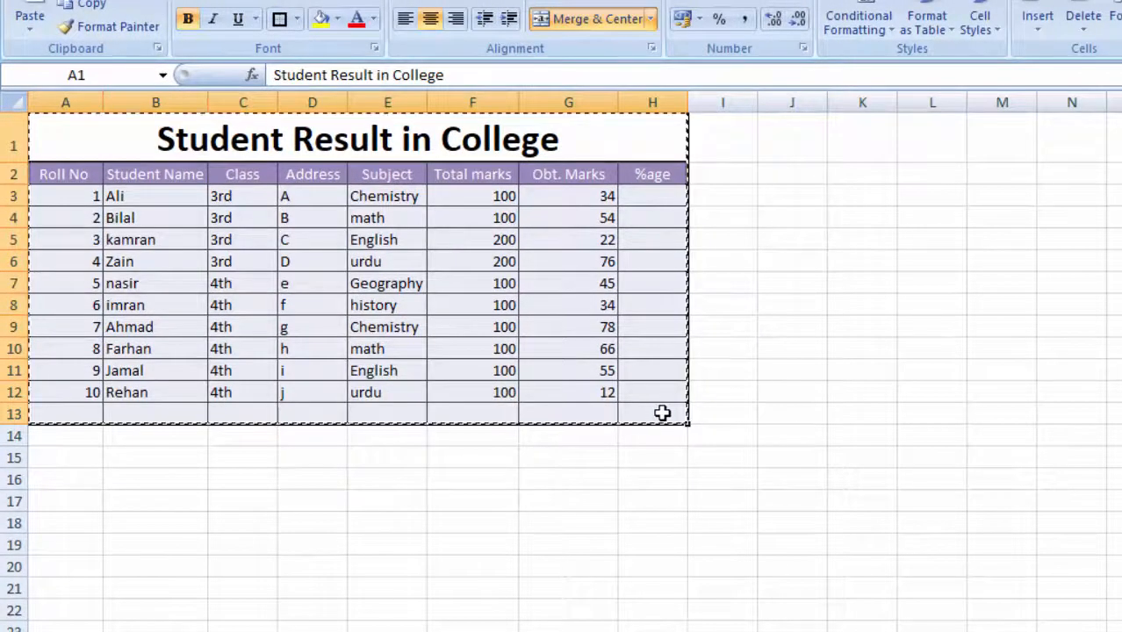
left_click(832, 387)
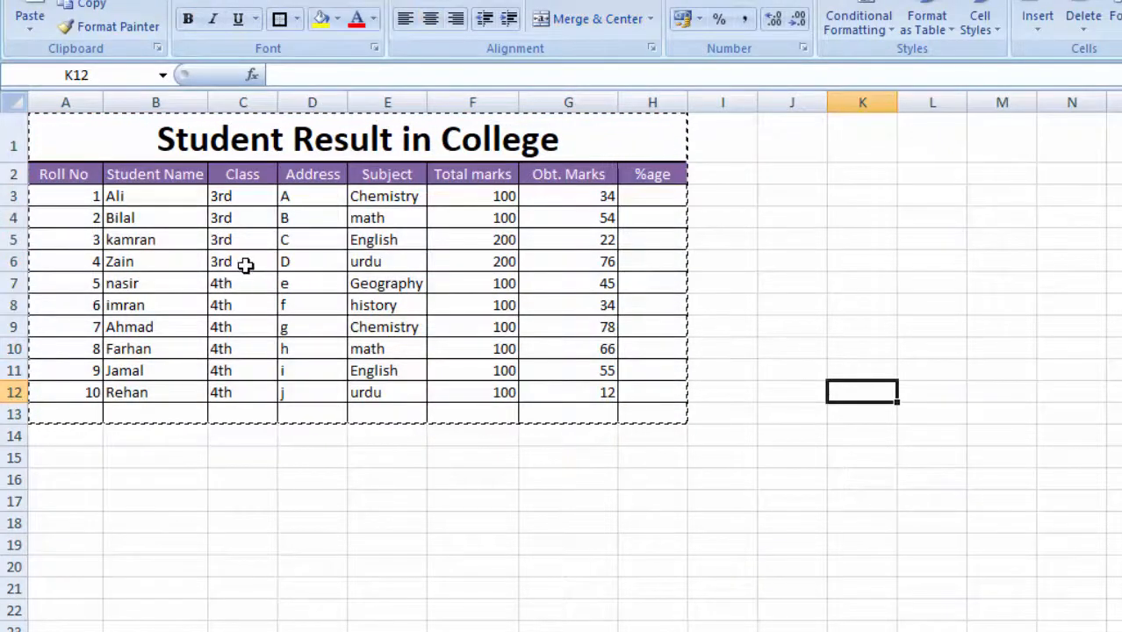
left_click_drag(245, 265, 826, 597)
left_click(988, 481)
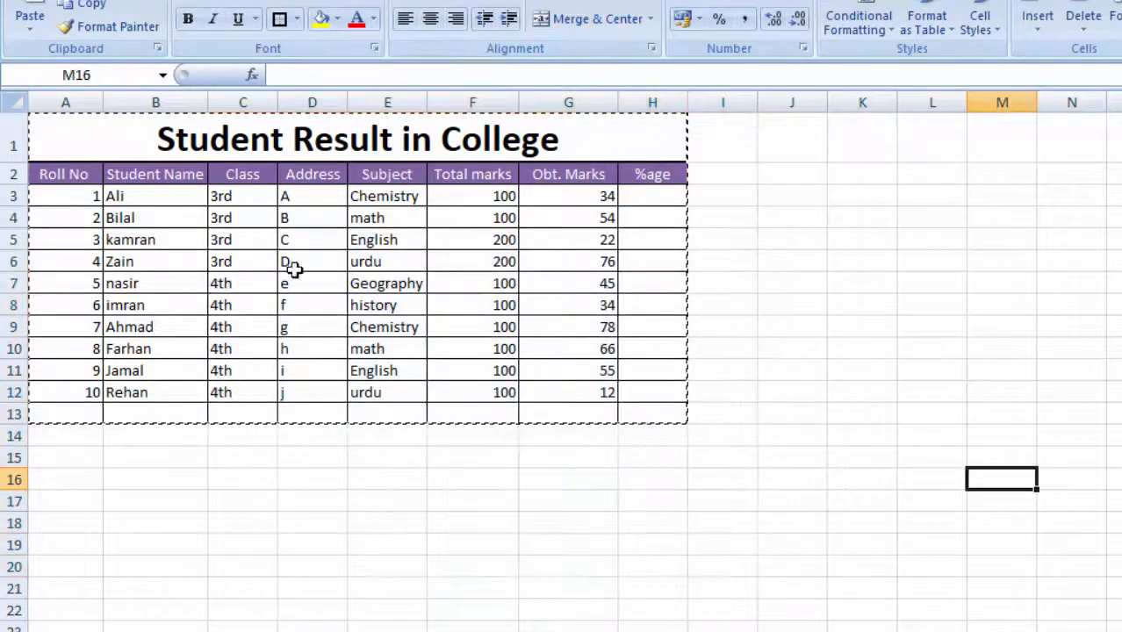
left_click(224, 263)
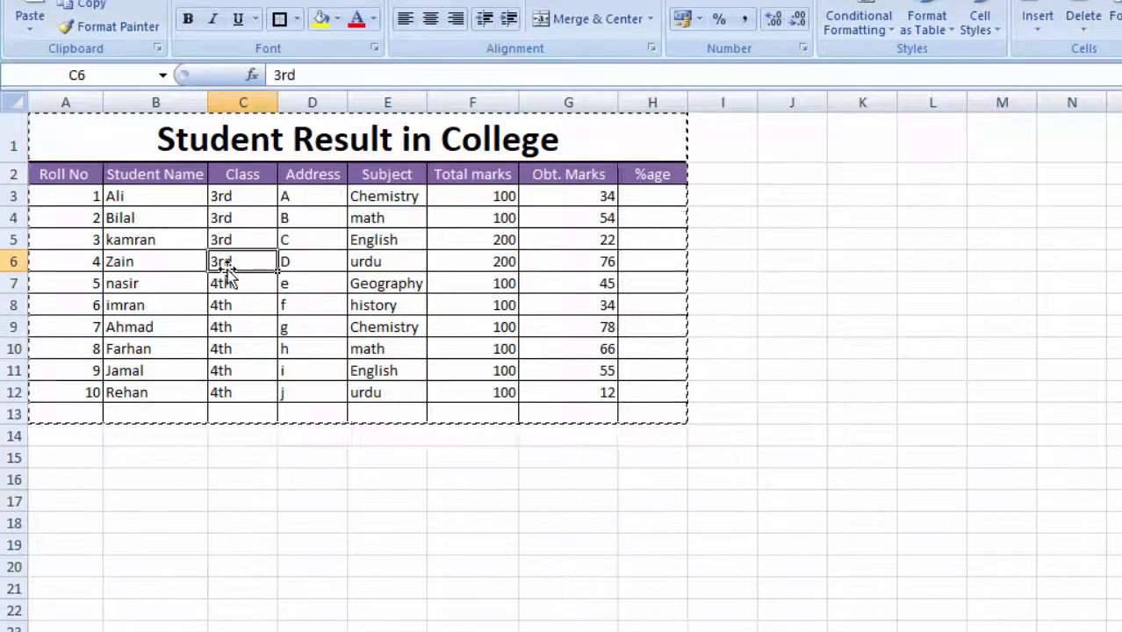
key("ctrl+v")
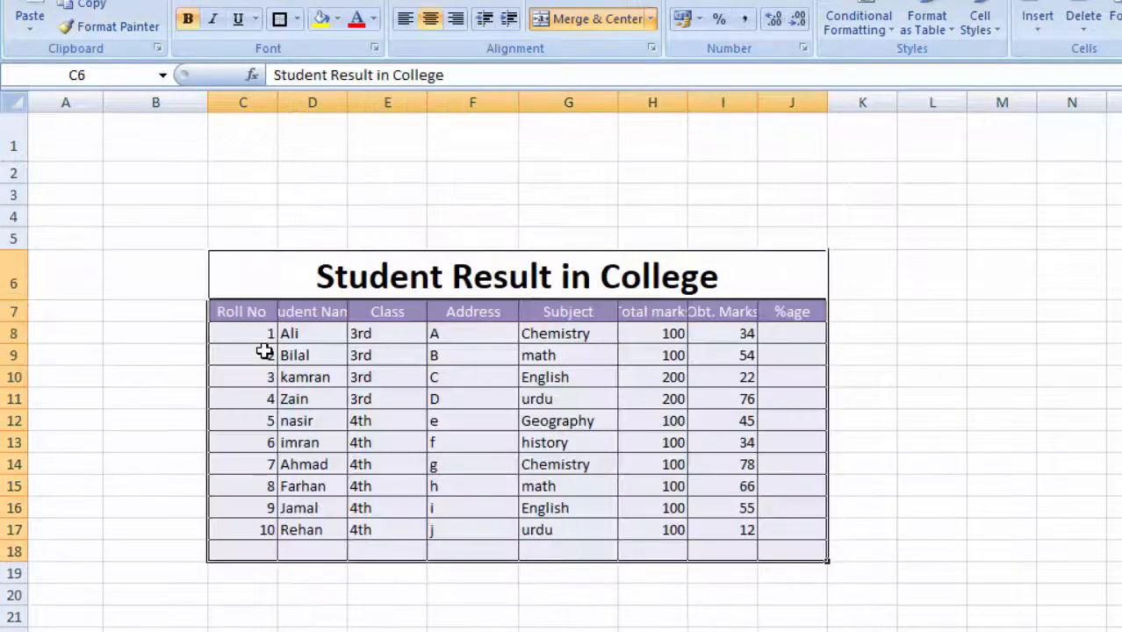
left_click(931, 429)
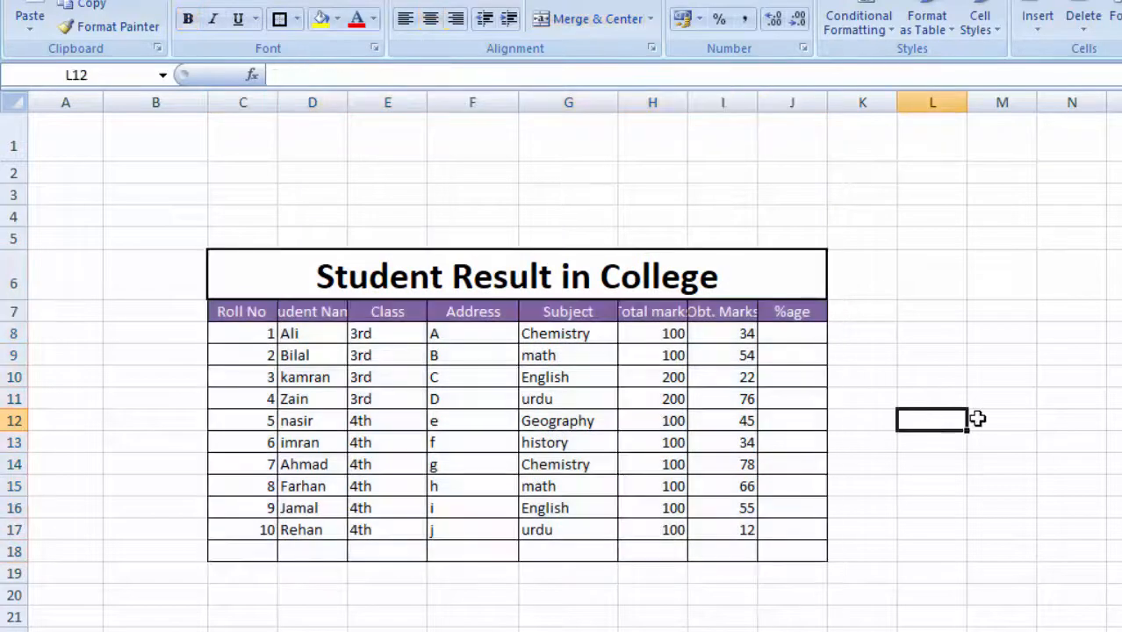
left_click(1010, 378)
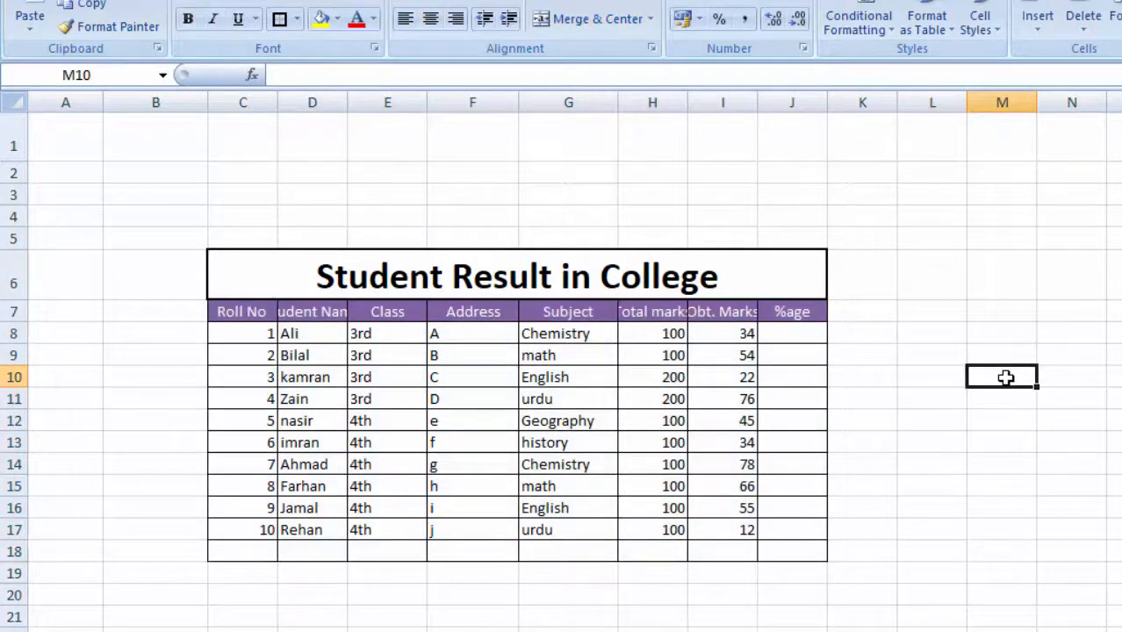
left_click(991, 466)
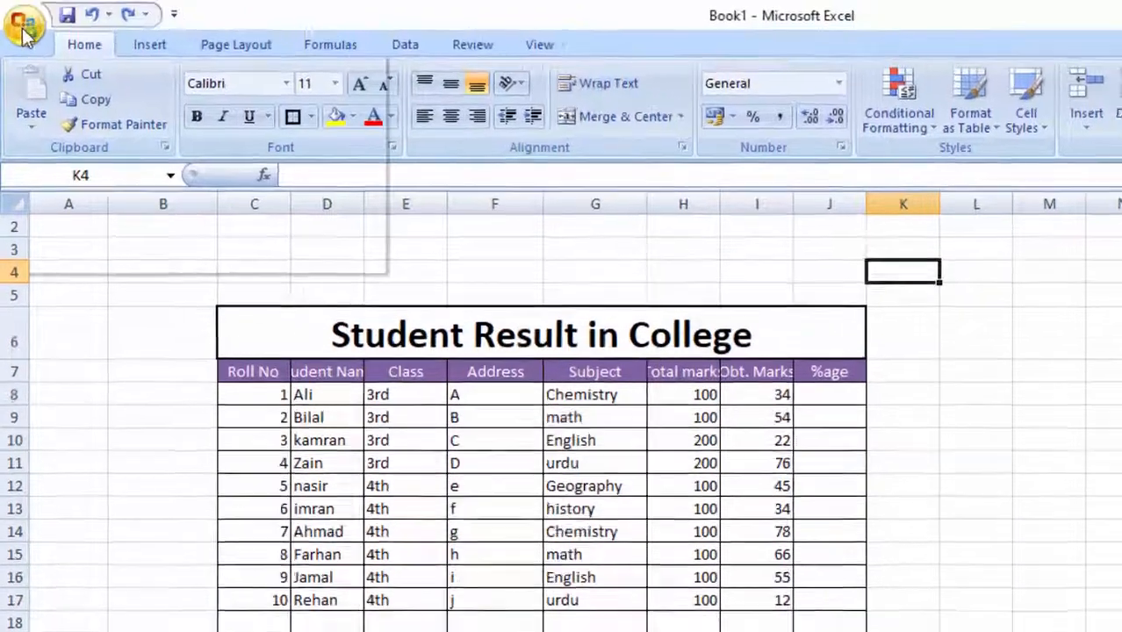
Step: Save the workbook to the Desktop as an Excel Workbook named Excel1
left_click(20, 11)
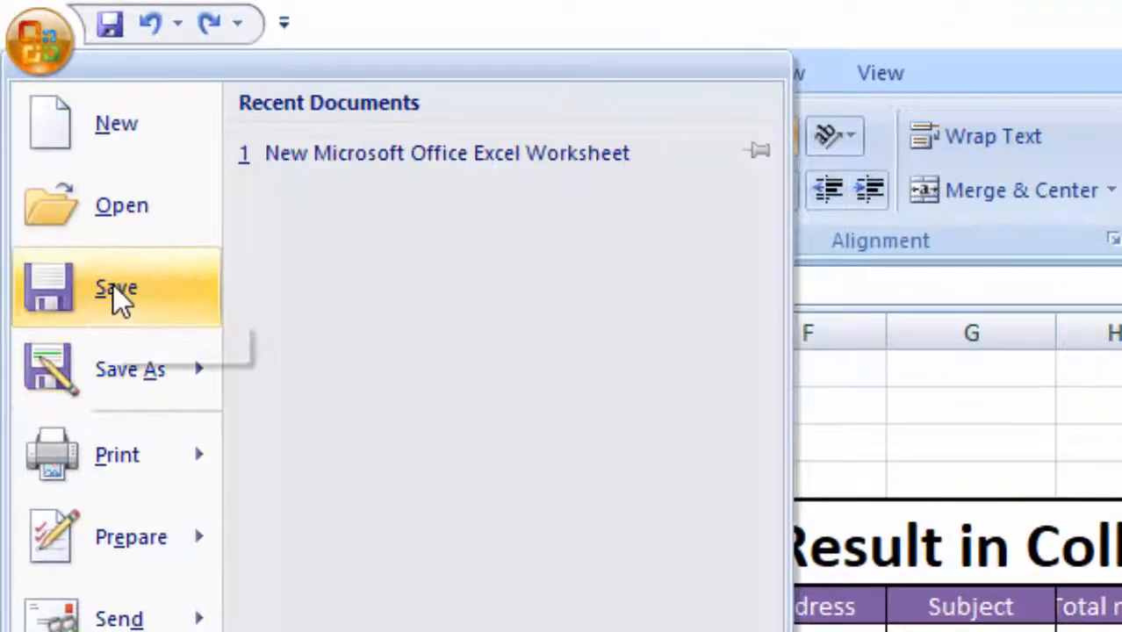
left_click(118, 295)
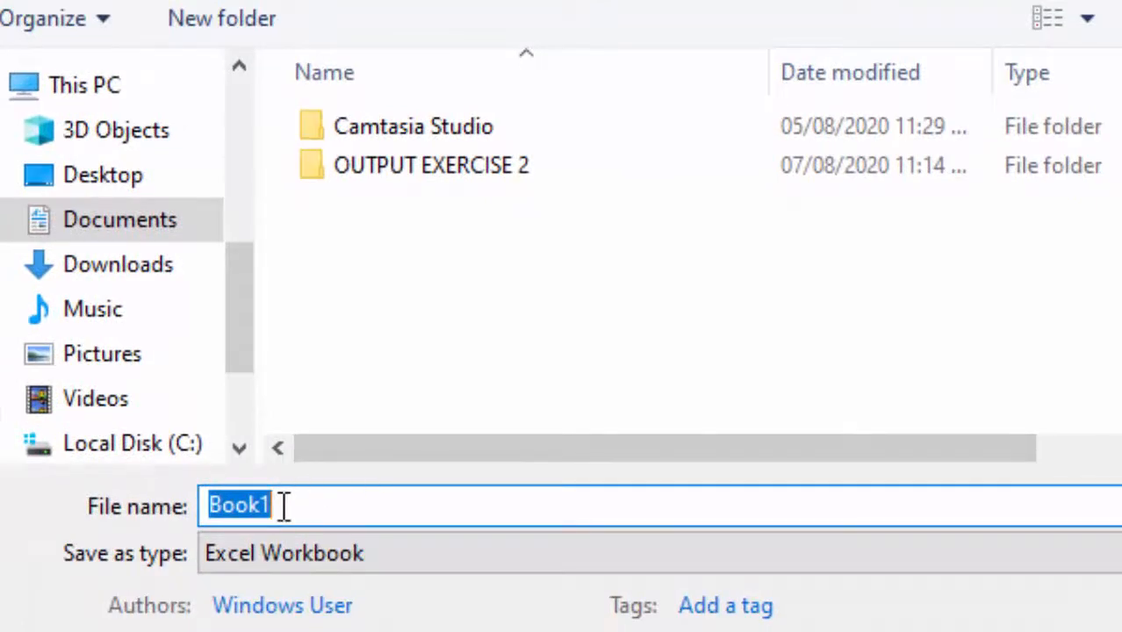
type("Excel1")
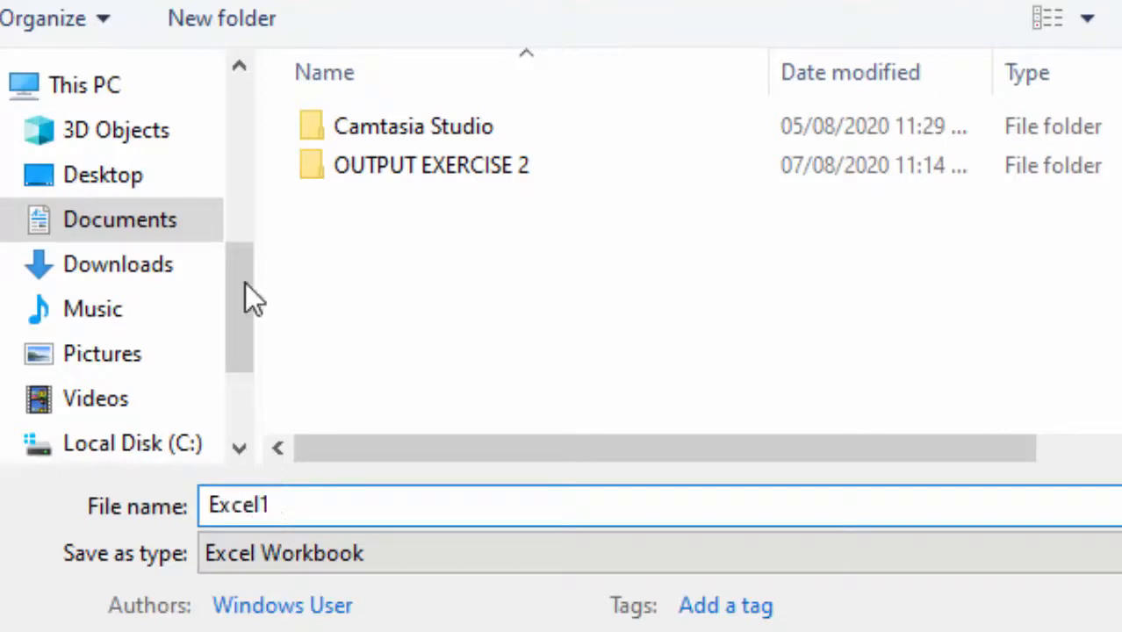
left_click(110, 180)
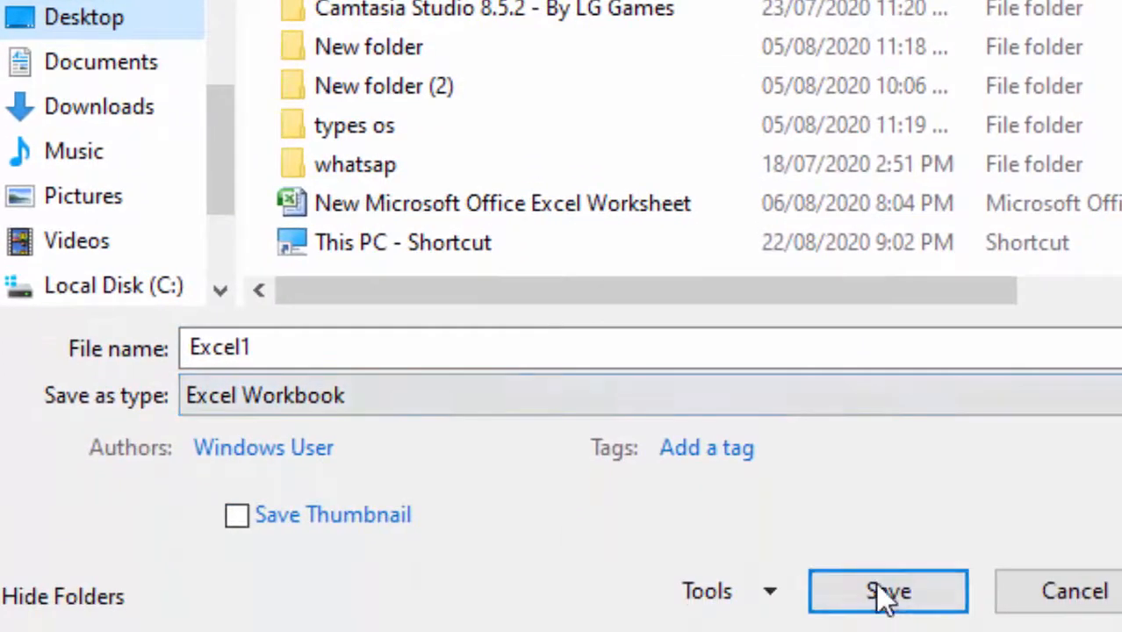
left_click(887, 593)
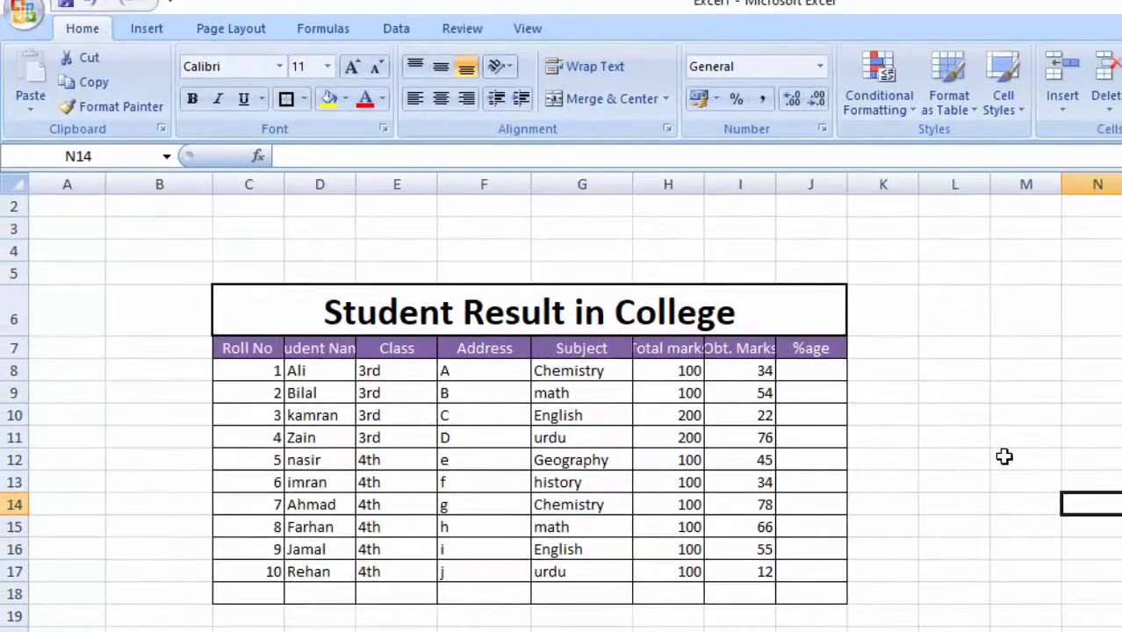
left_click(987, 438)
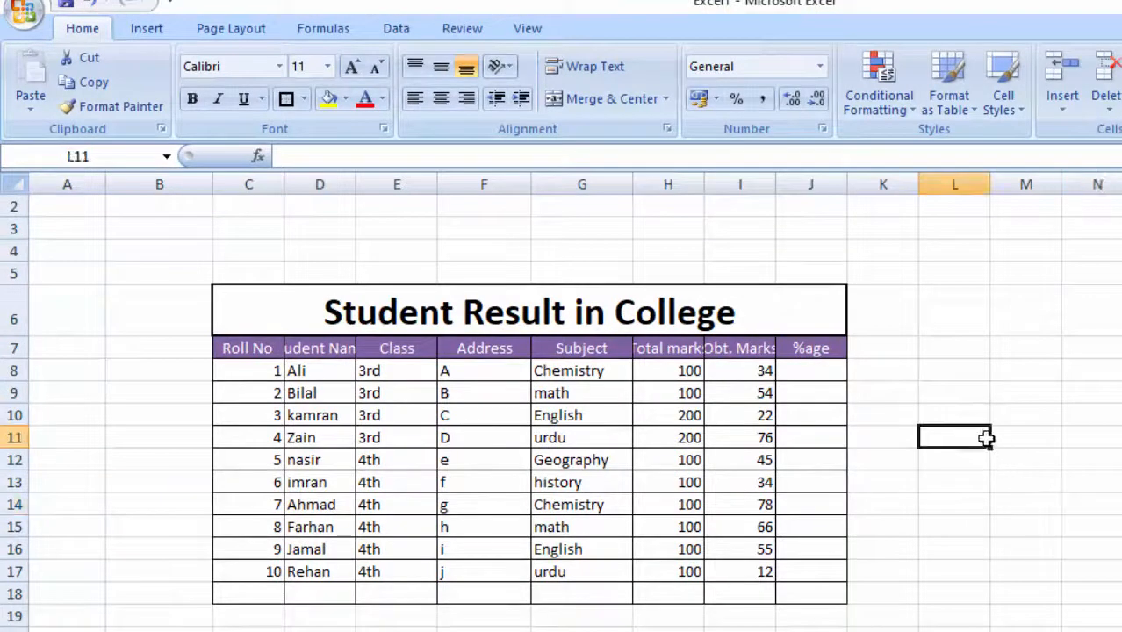
left_click(978, 363)
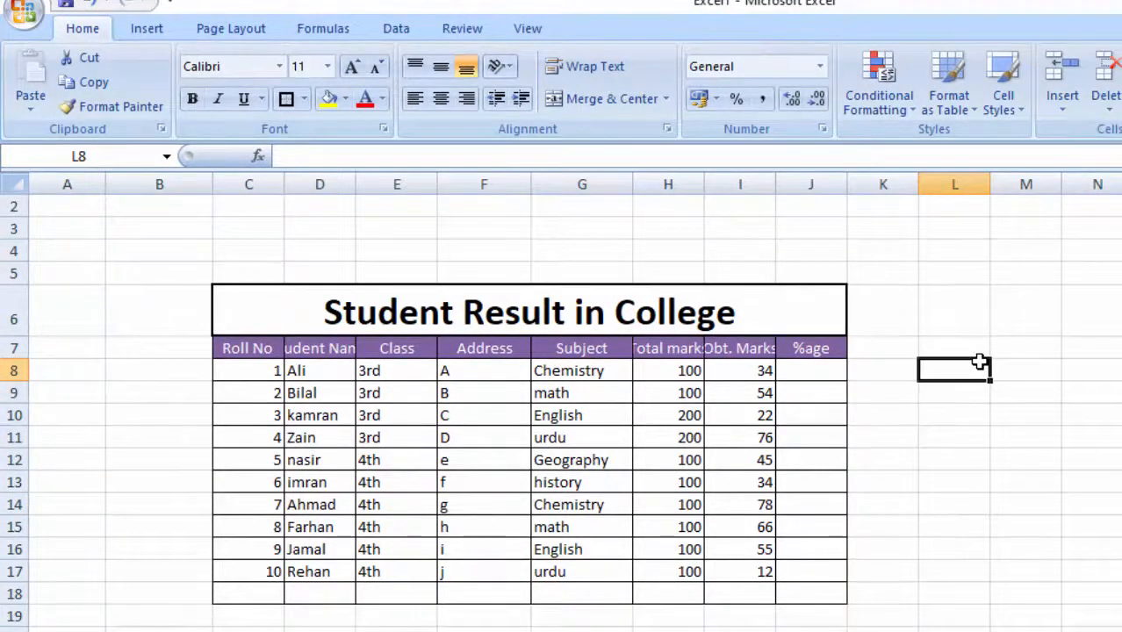
left_click(26, 10)
mouse_move(64, 217)
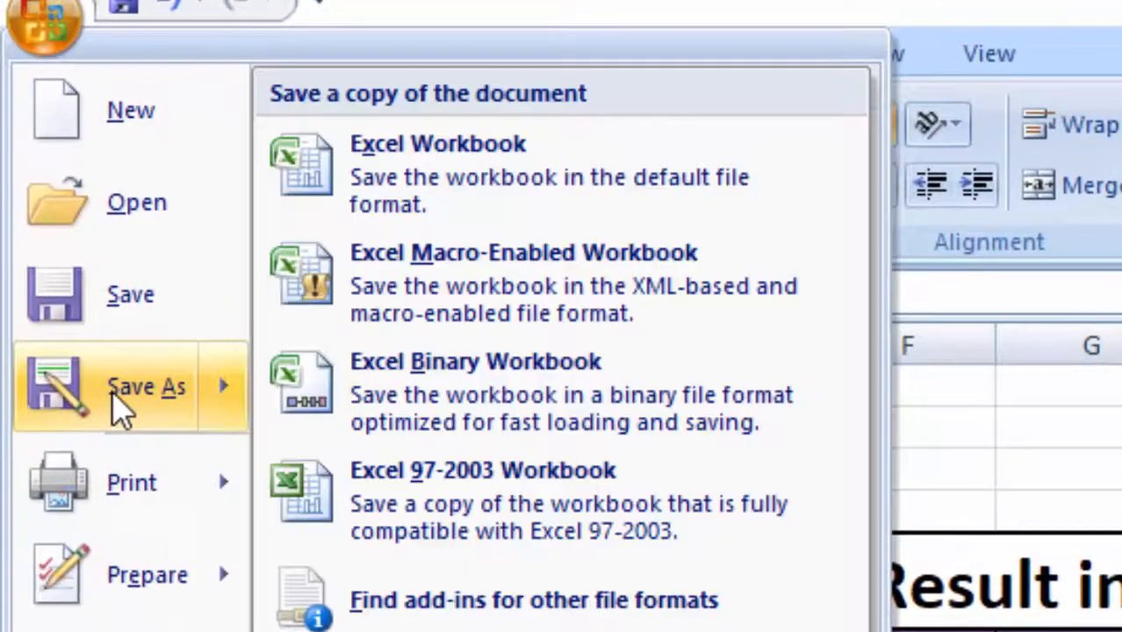
left_click(121, 405)
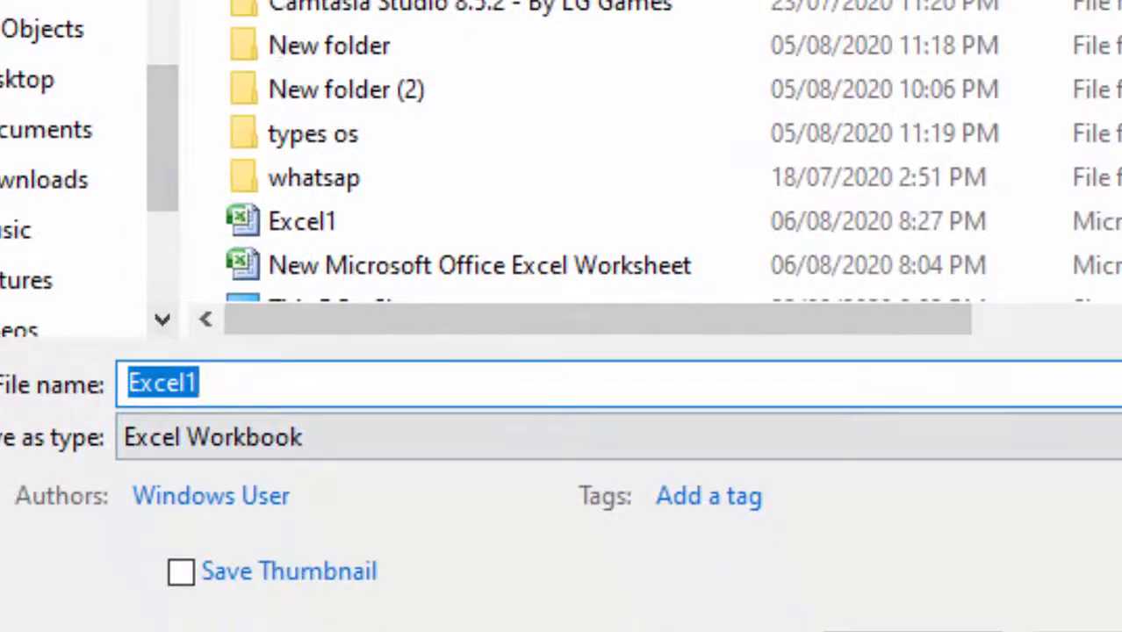
left_click(238, 374)
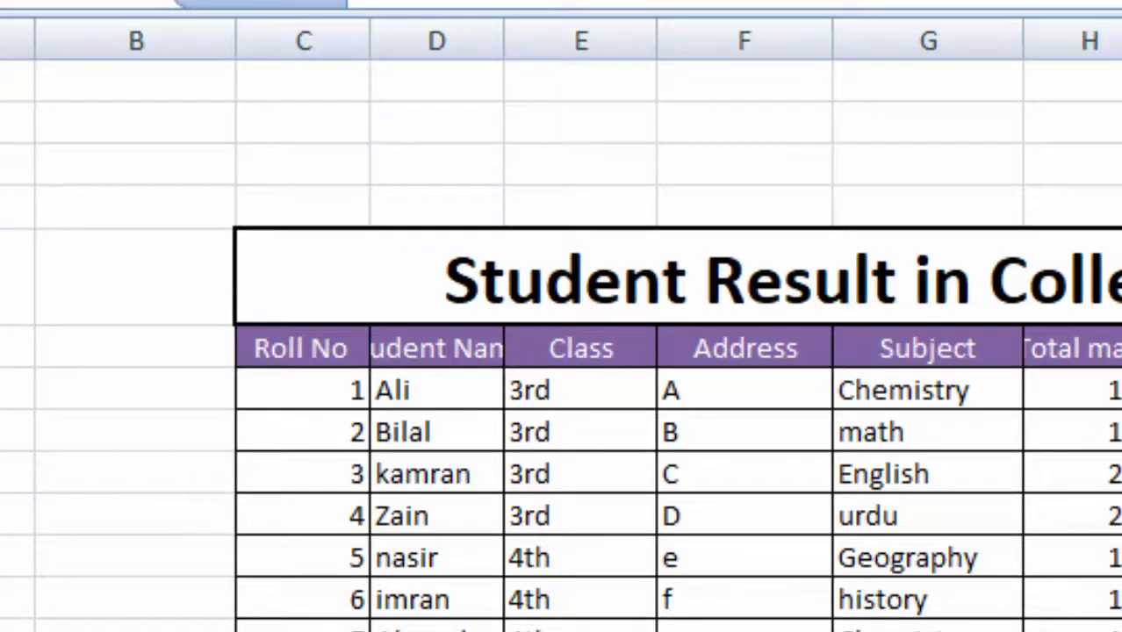
Step: Widen the Student Name, Total marks and Obt. Marks columns to fit their headings and centre the records in C8 to J18 horizontally
left_click(1067, 174)
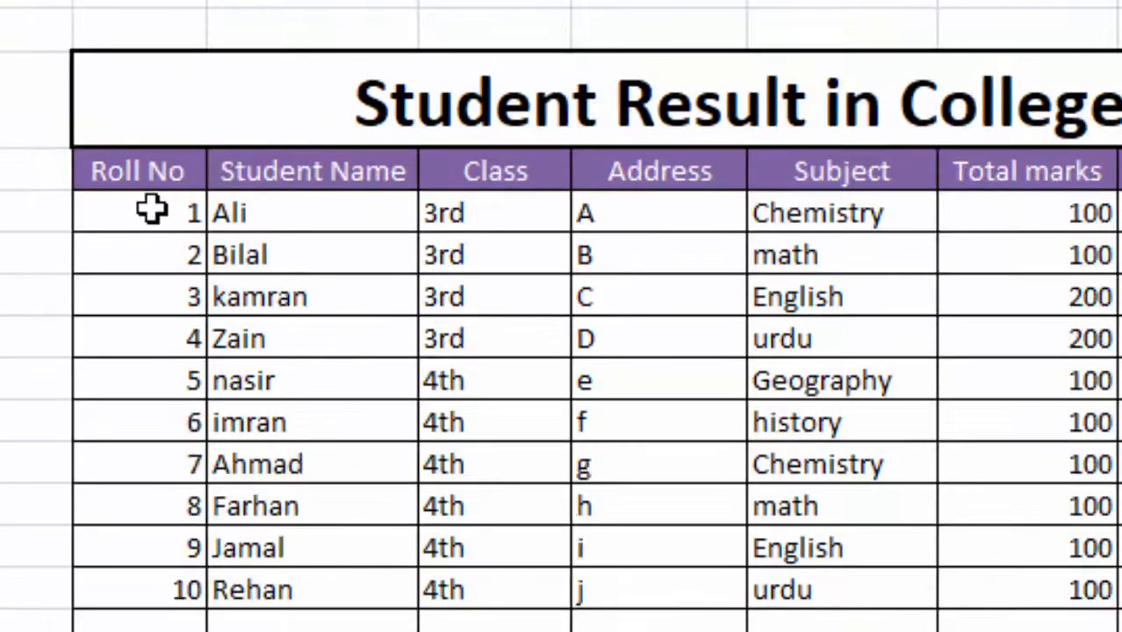
left_click(150, 211)
left_click_drag(150, 211, 1121, 541)
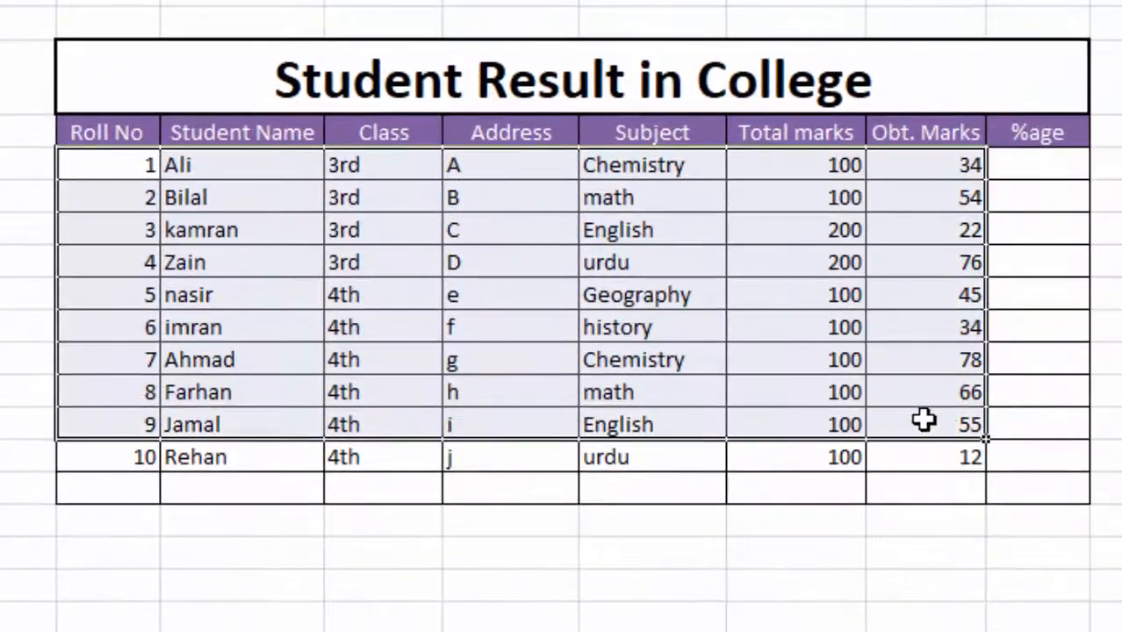
left_click_drag(924, 421, 988, 479)
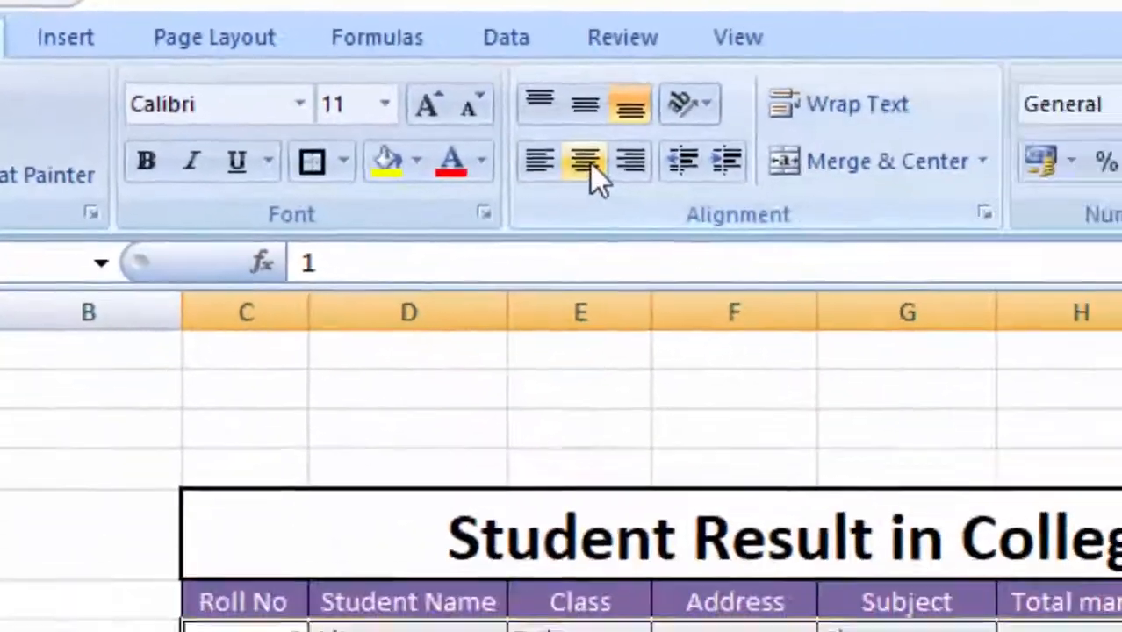
left_click(479, 131)
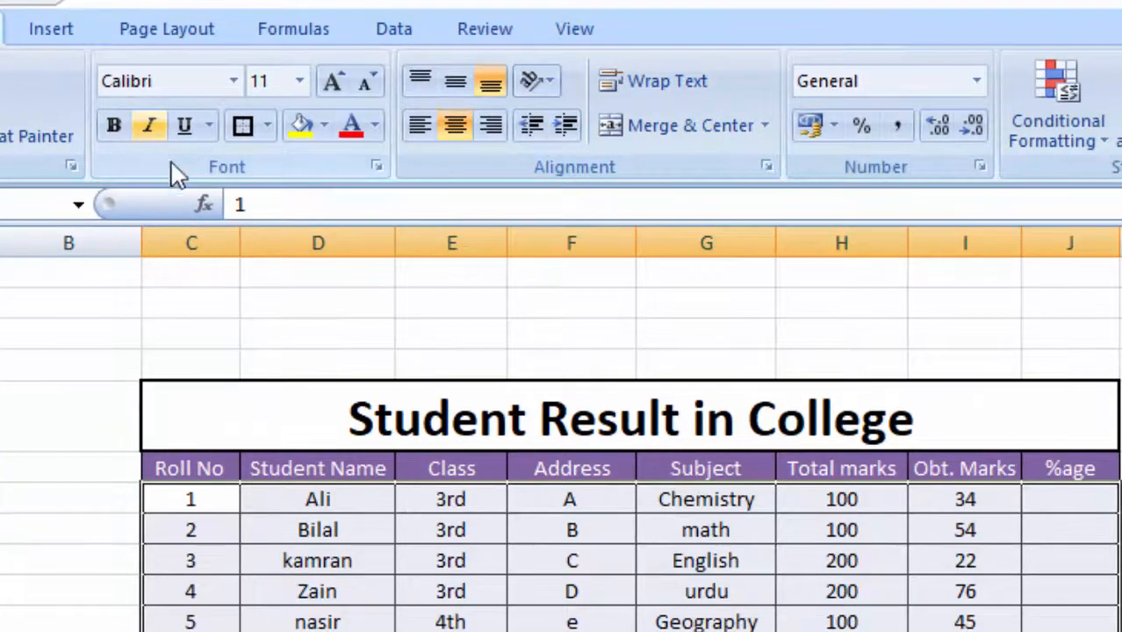
Step: Change the font of the records in C8 to J18 to Times New Roman
left_click(232, 81)
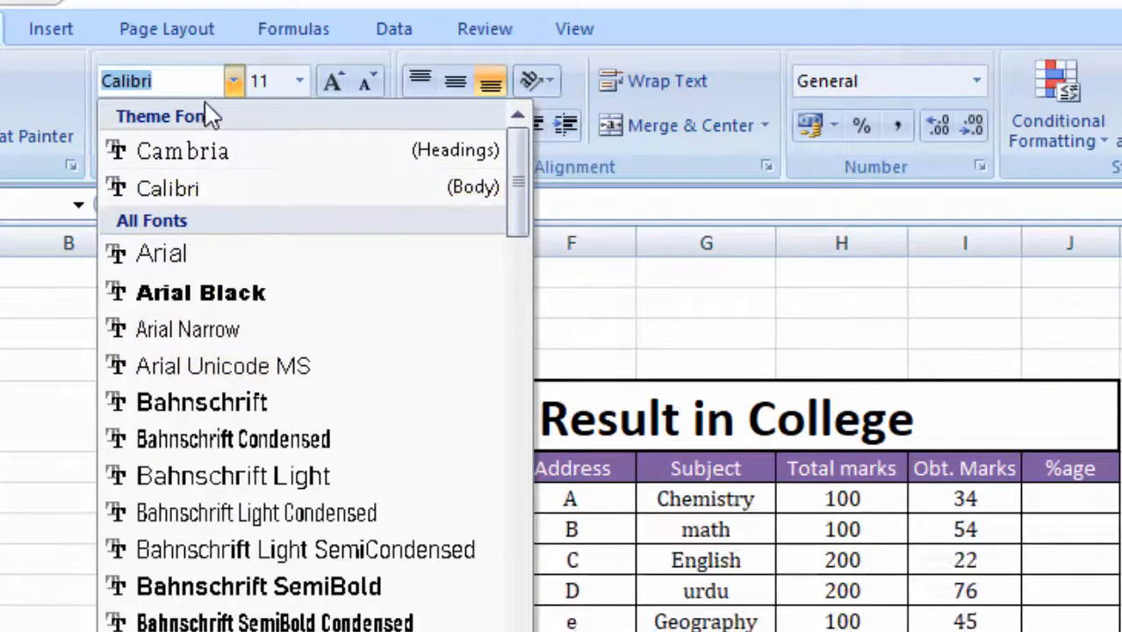
type("T")
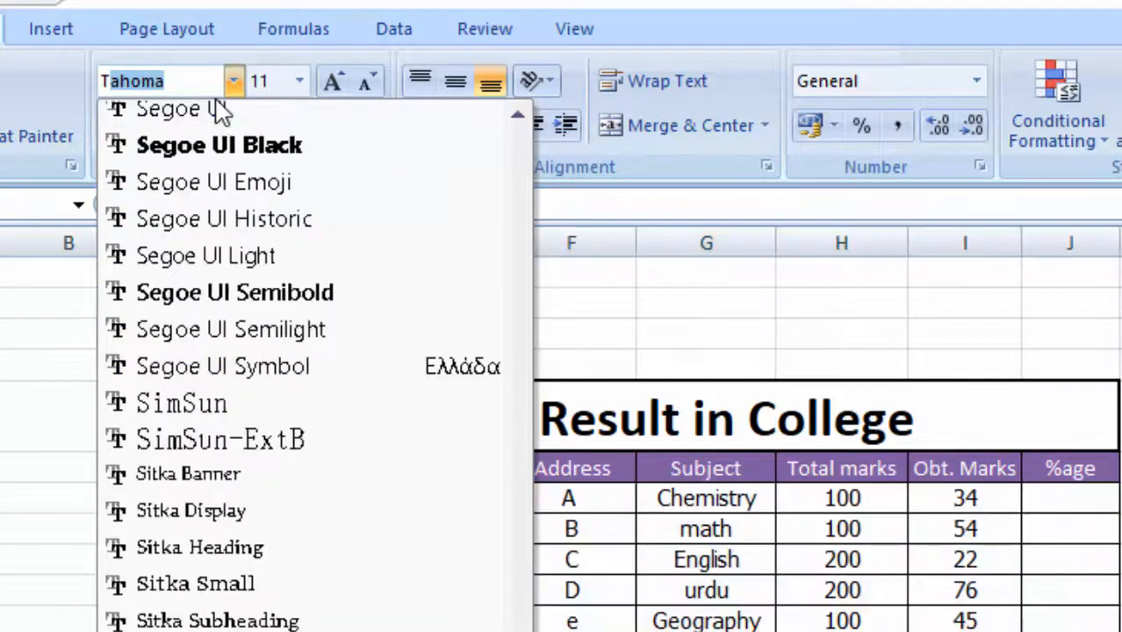
type("imes New R")
key("Return")
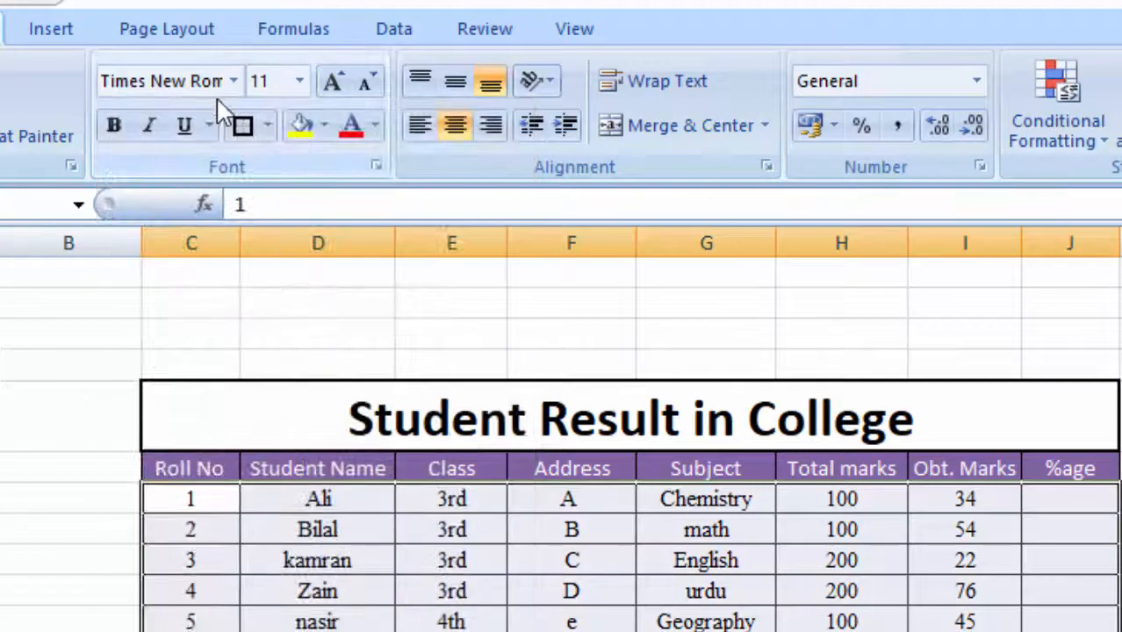
left_click(934, 625)
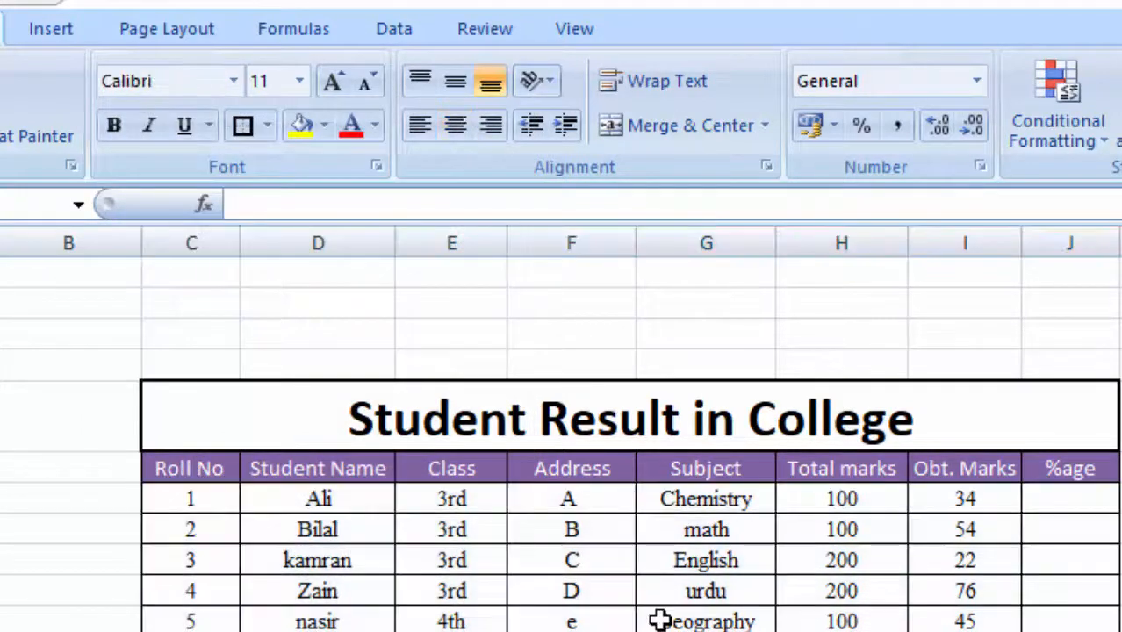
Step: With cell D9 selected, increase the height of row 9 to nearly three times that of the other record rows
left_click(544, 428)
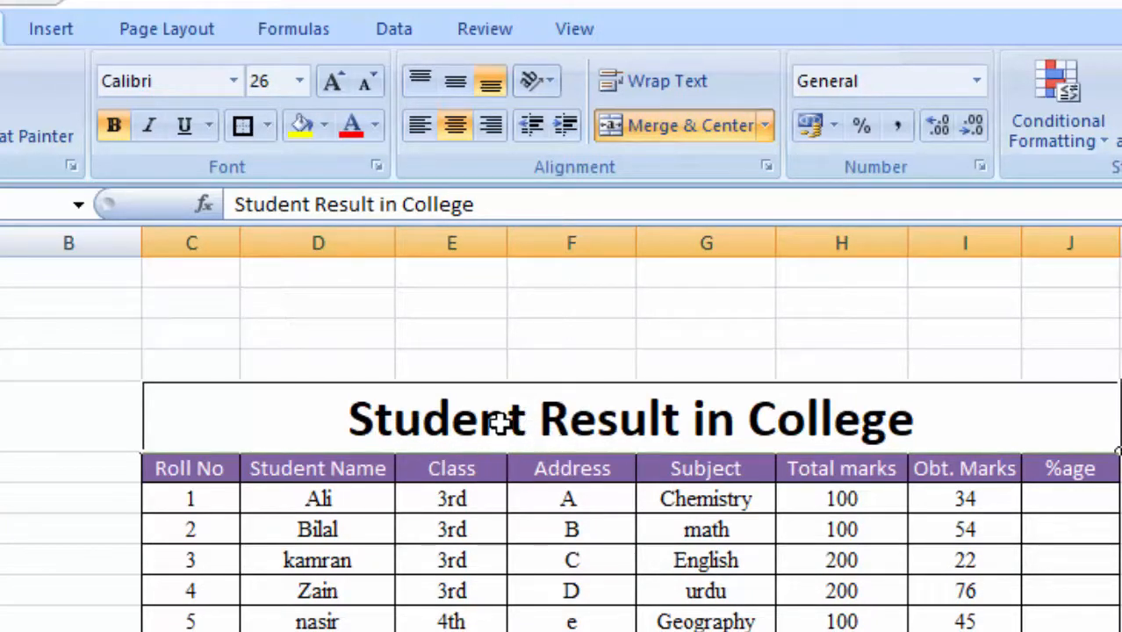
left_click(321, 503)
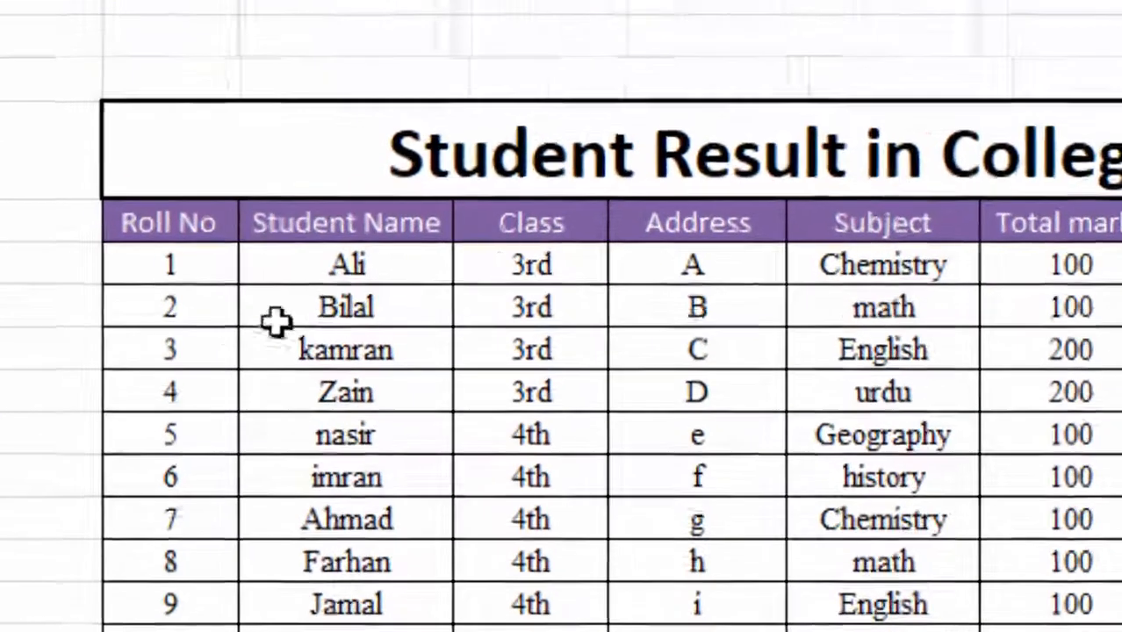
left_click(329, 316)
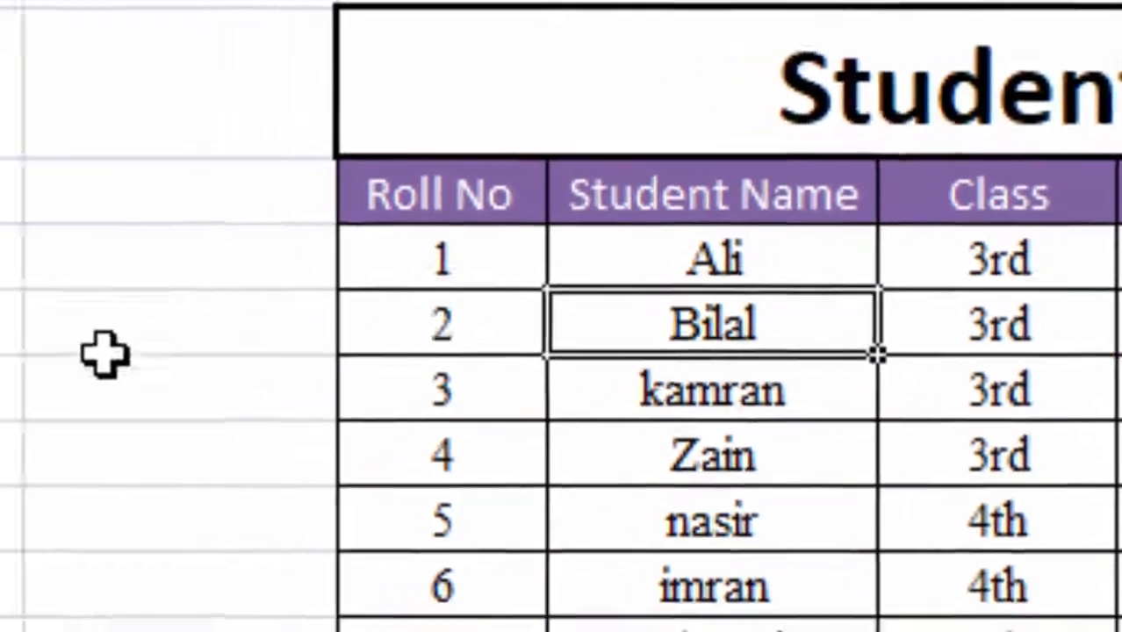
left_click_drag(54, 313, 64, 408)
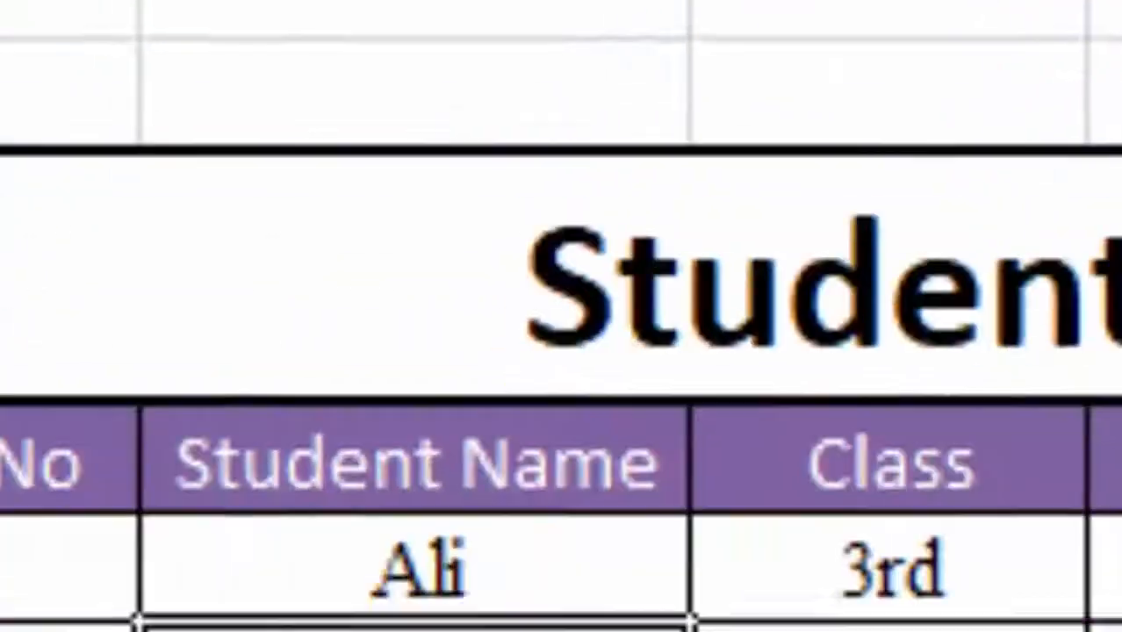
Step: Try top, middle and bottom vertical alignment on the student name in cell D9
key("alt+h")
key("a")
key("t")
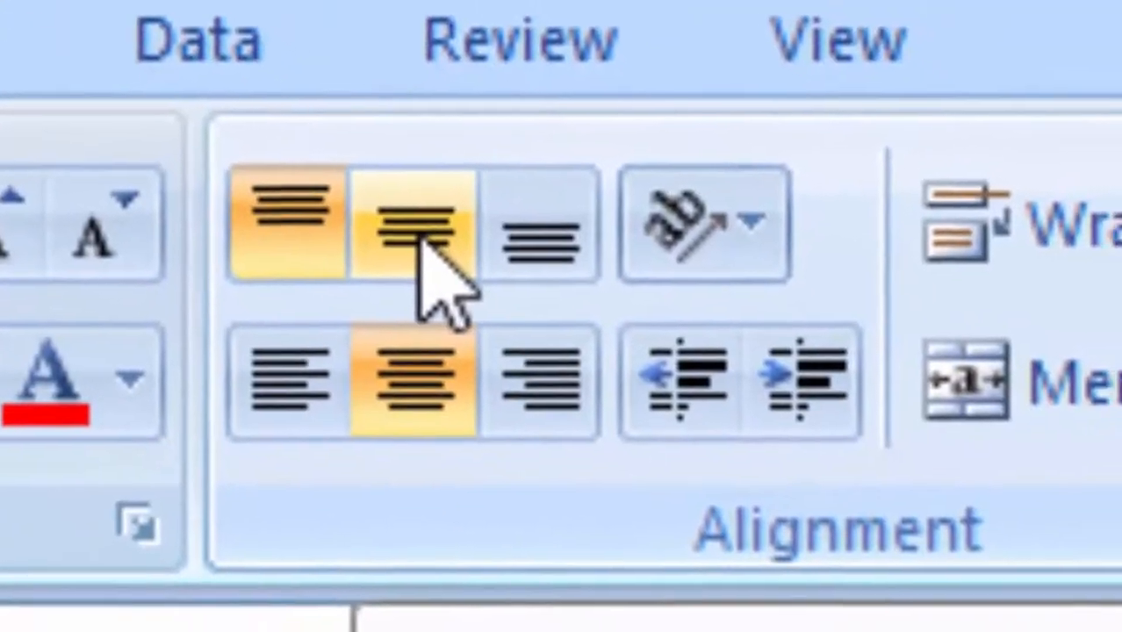
left_click(416, 230)
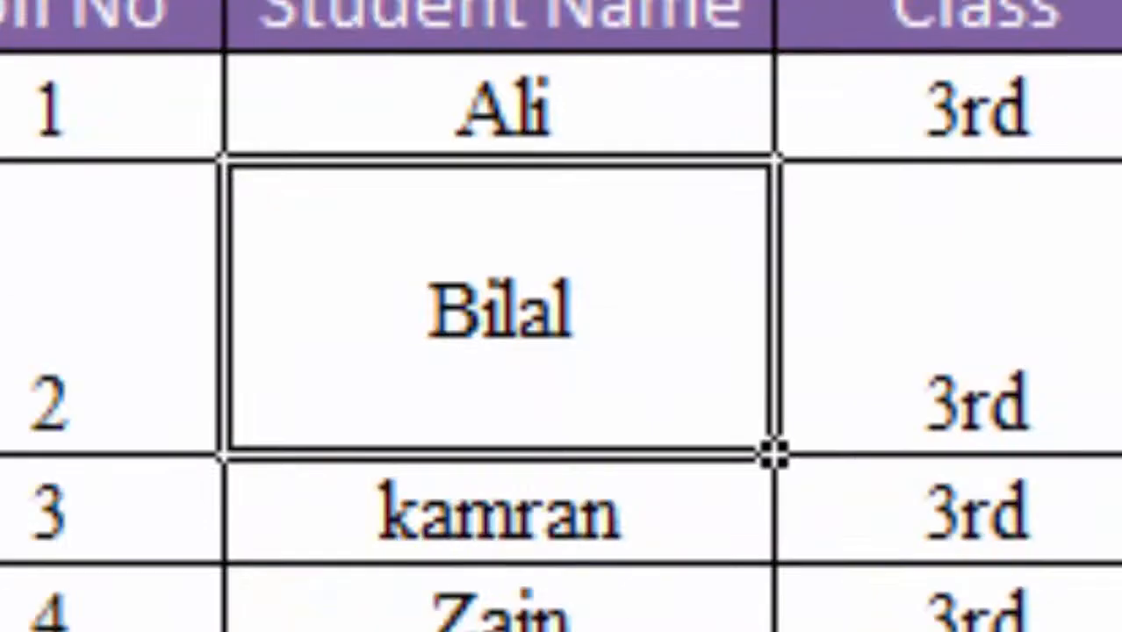
key("alt+h")
key("a")
key("b")
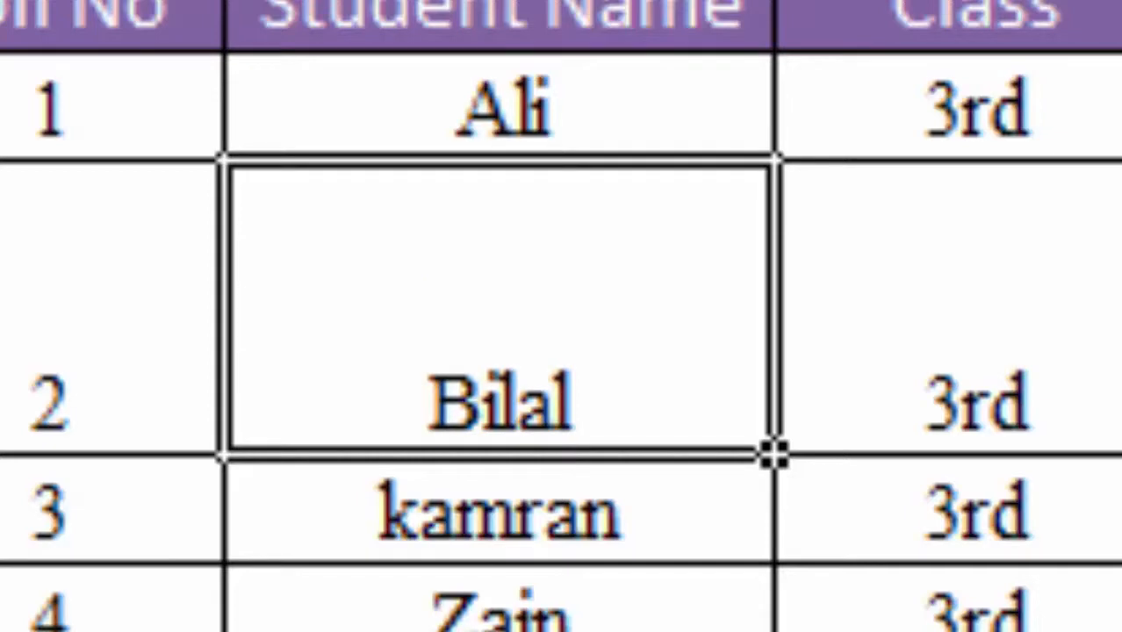
Step: Try left, centre and right horizontal alignment on the student name in cell D9
key("alt+h")
key("a")
key("l")
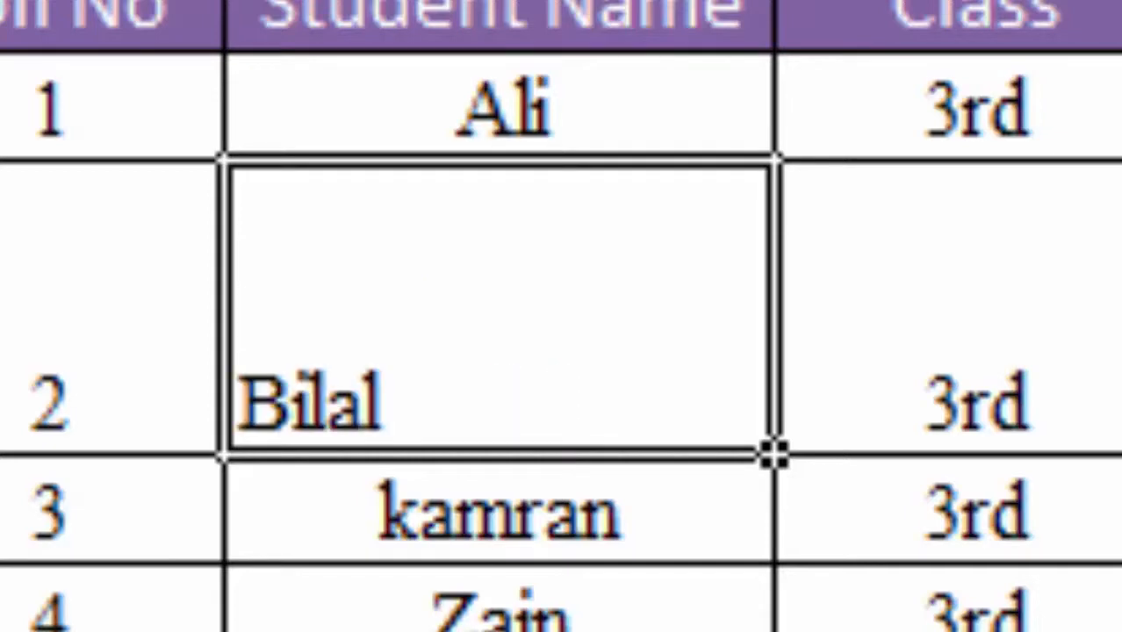
key("alt+h")
key("a")
key("c")
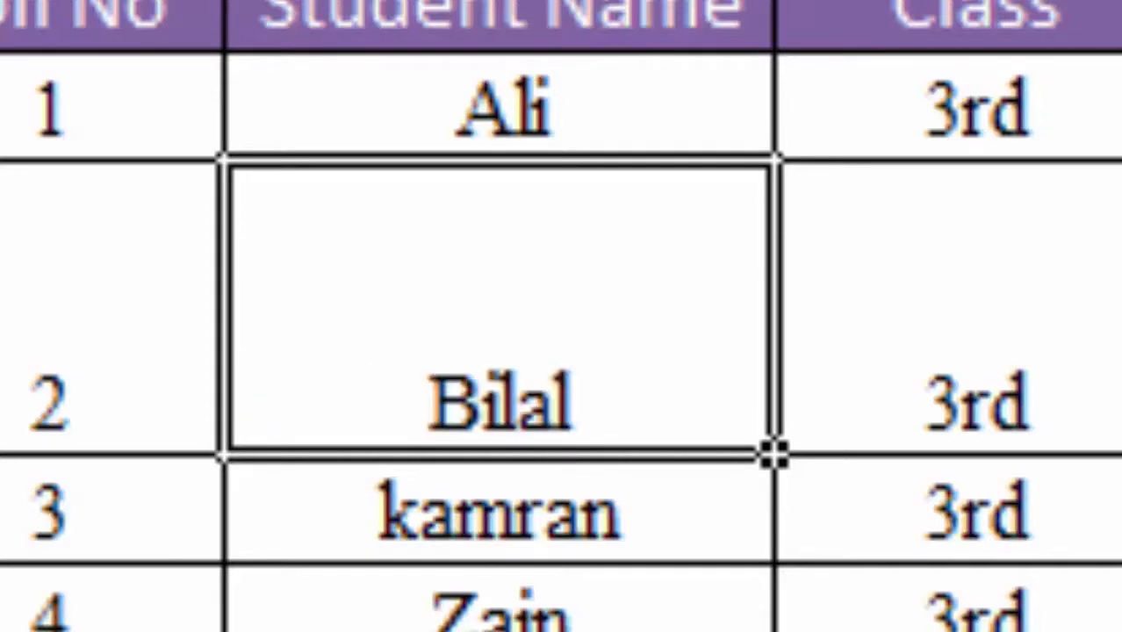
key("alt+h")
key("a")
key("r")
Step: Align the student name in D9 to the middle vertically and to the centre horizontally
key("alt+h")
key("a")
key("m")
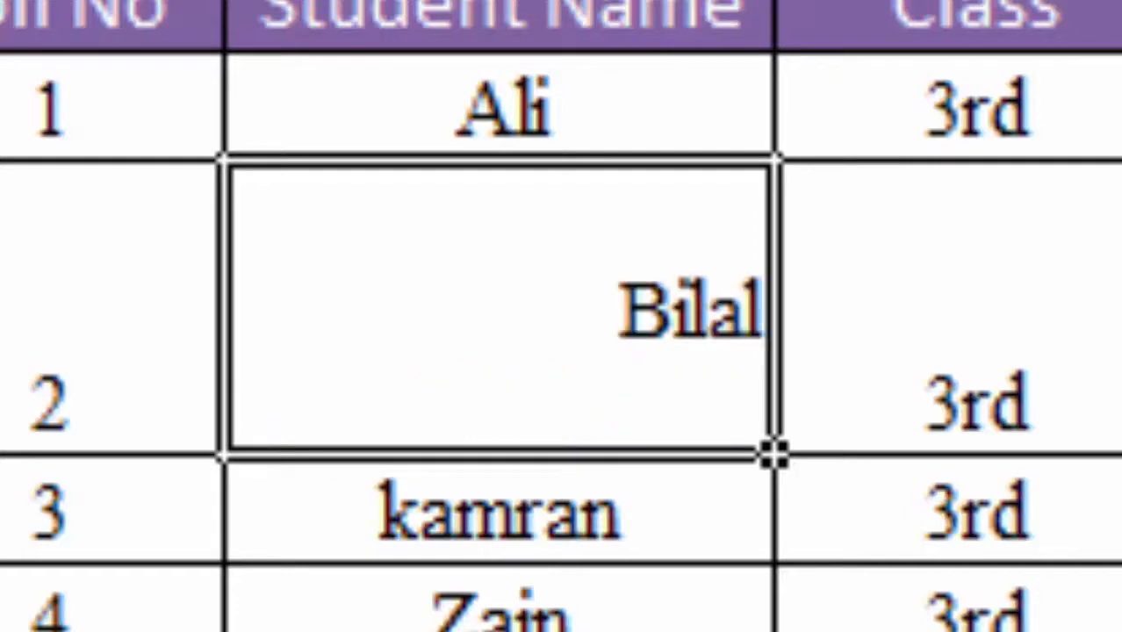
key("alt+h")
key("a")
key("c")
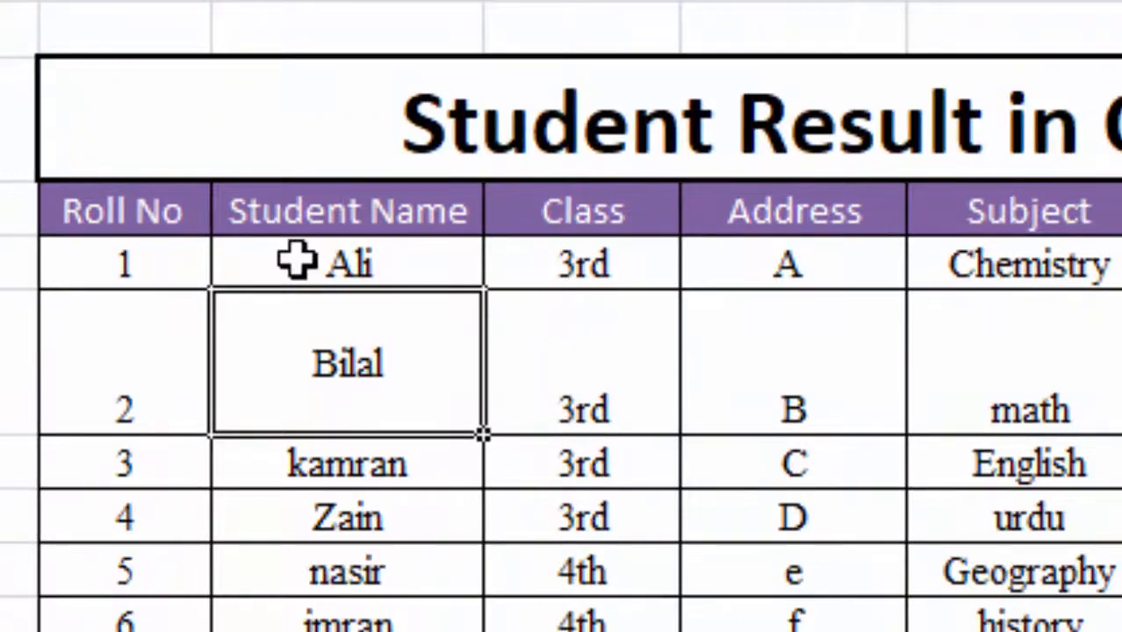
Step: Apply middle vertical alignment to all record cells in C8 to J18
left_click_drag(135, 267, 905, 488)
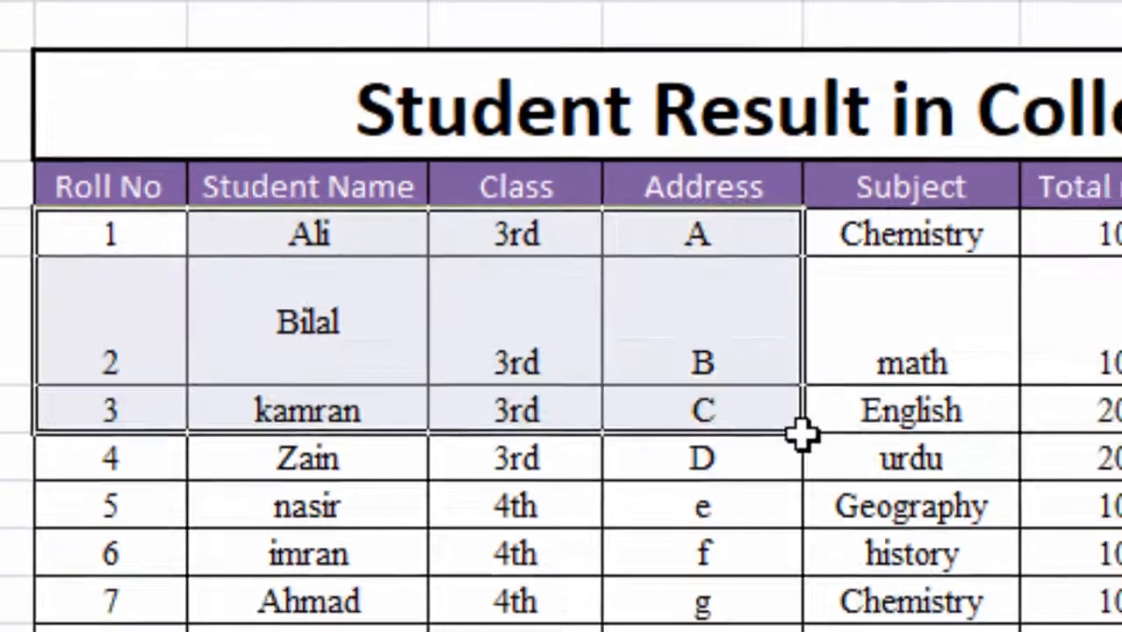
left_click_drag(802, 433, 1002, 557)
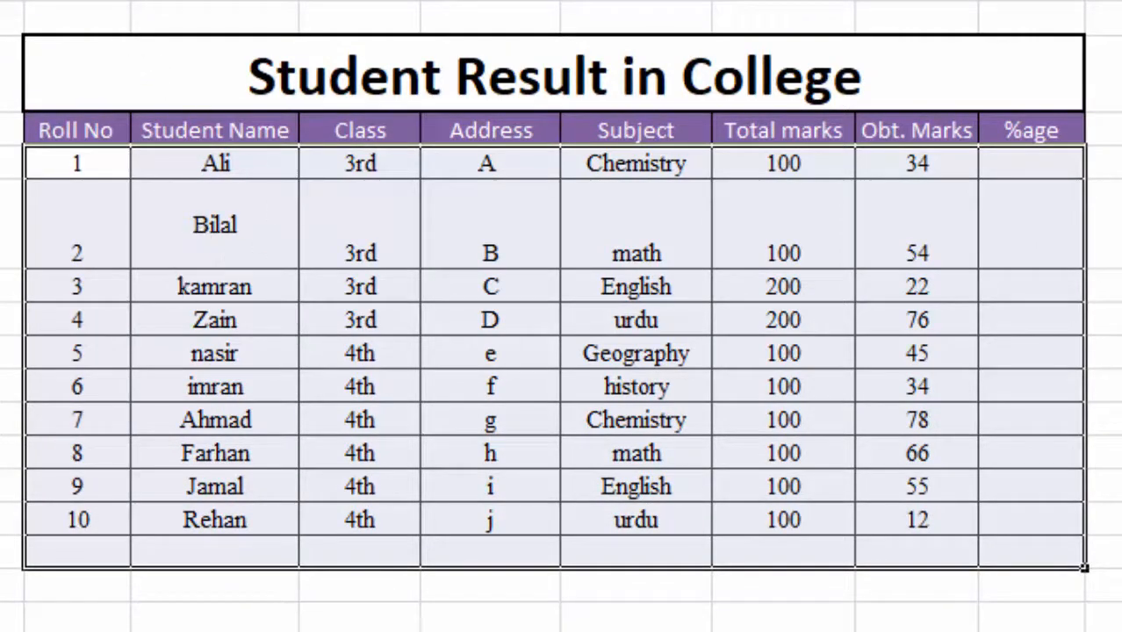
key("alt+h")
key("a")
key("m")
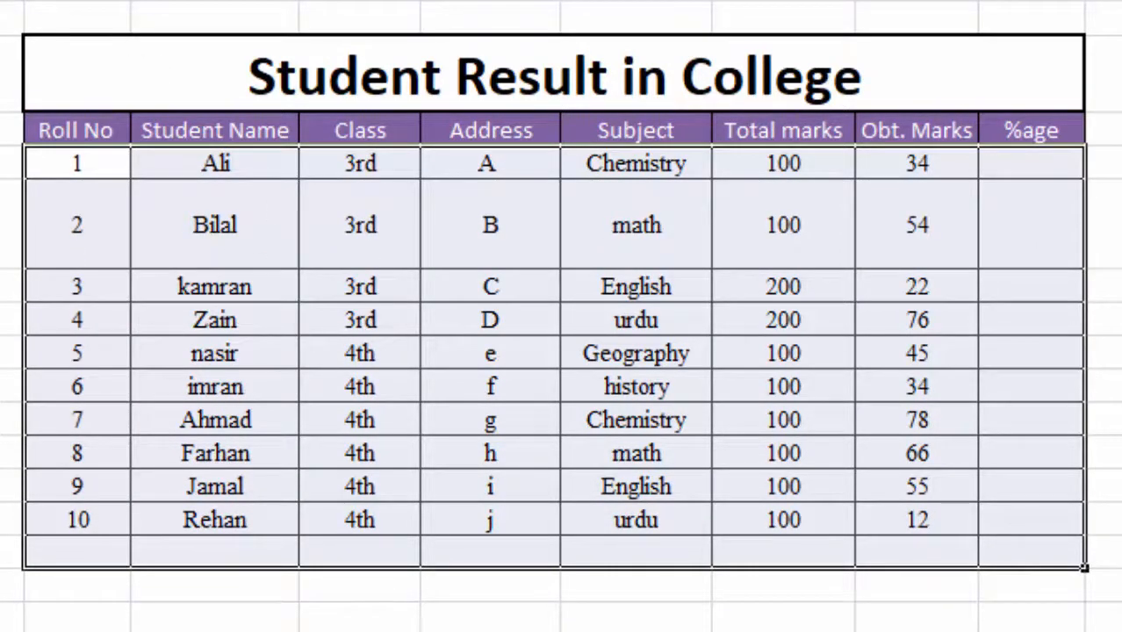
Step: Remove the horizontal centring from the records in C8 to J18 and centre them again
key("alt+h")
key("a")
key("c")
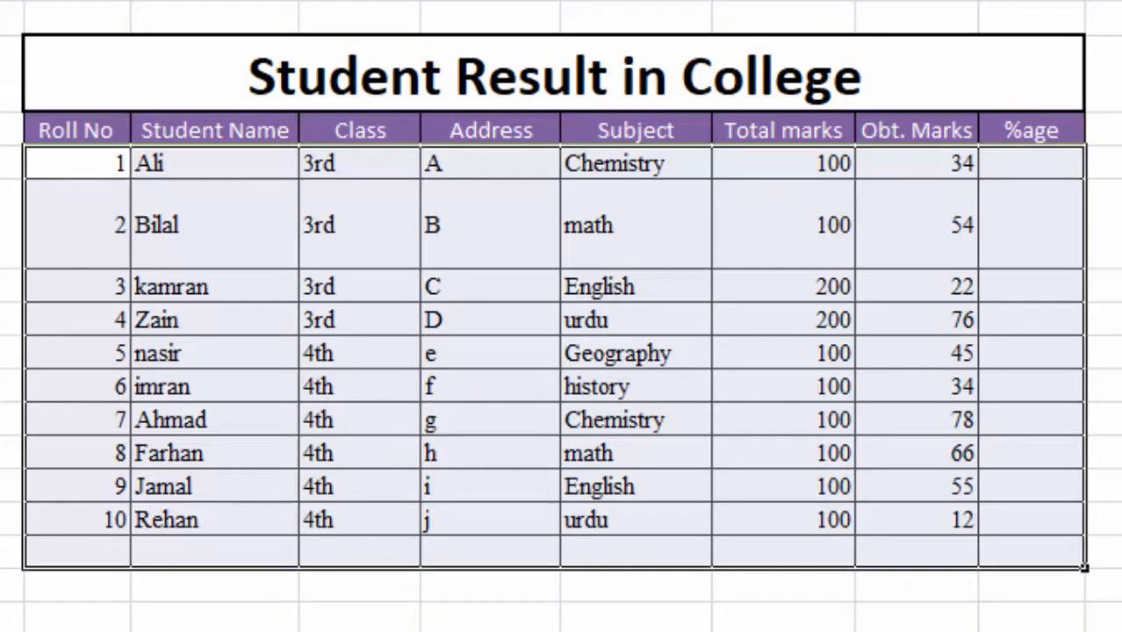
key("alt+h")
key("a")
key("c")
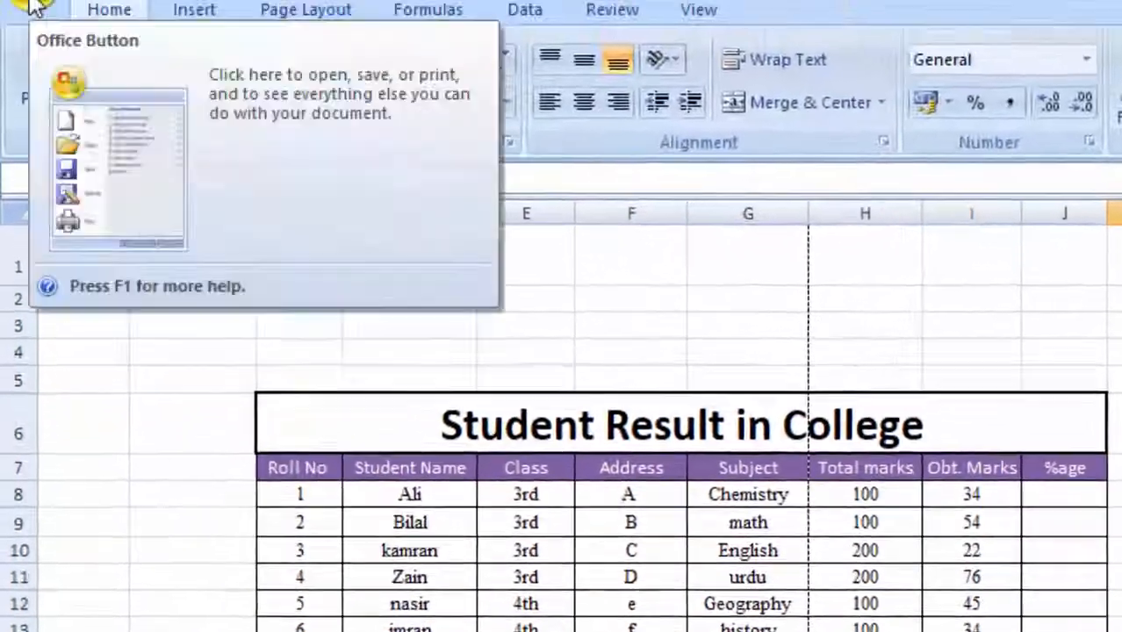
Step: Examine the result sheet in Print Preview to see how the table fits the page, and close the preview
left_click(62, 79)
mouse_move(108, 417)
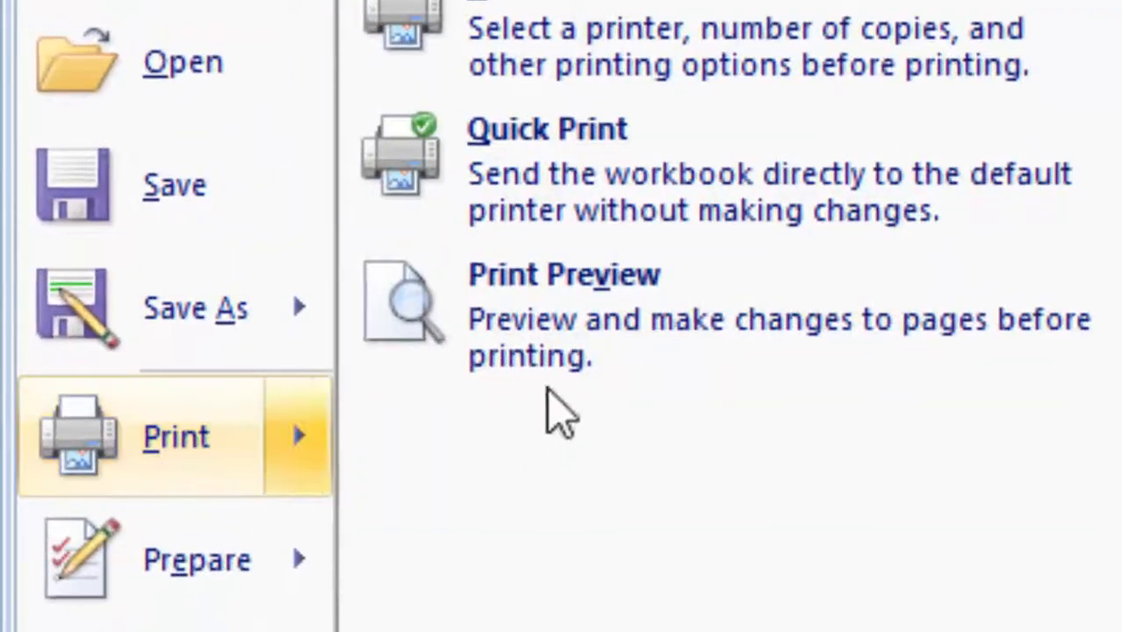
left_click(407, 332)
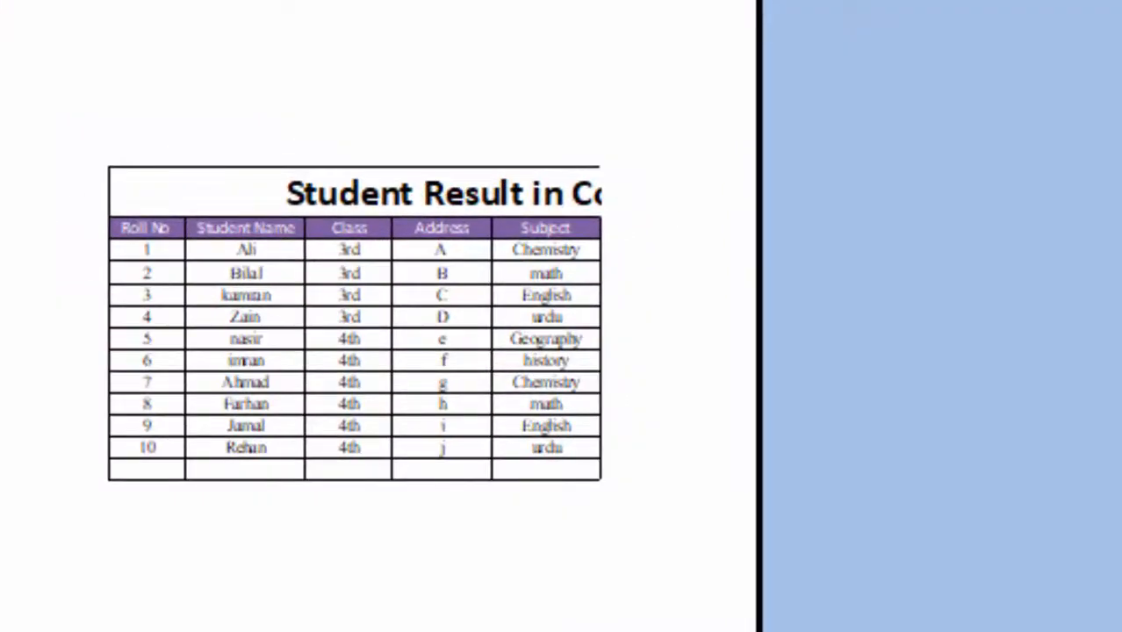
key("Escape")
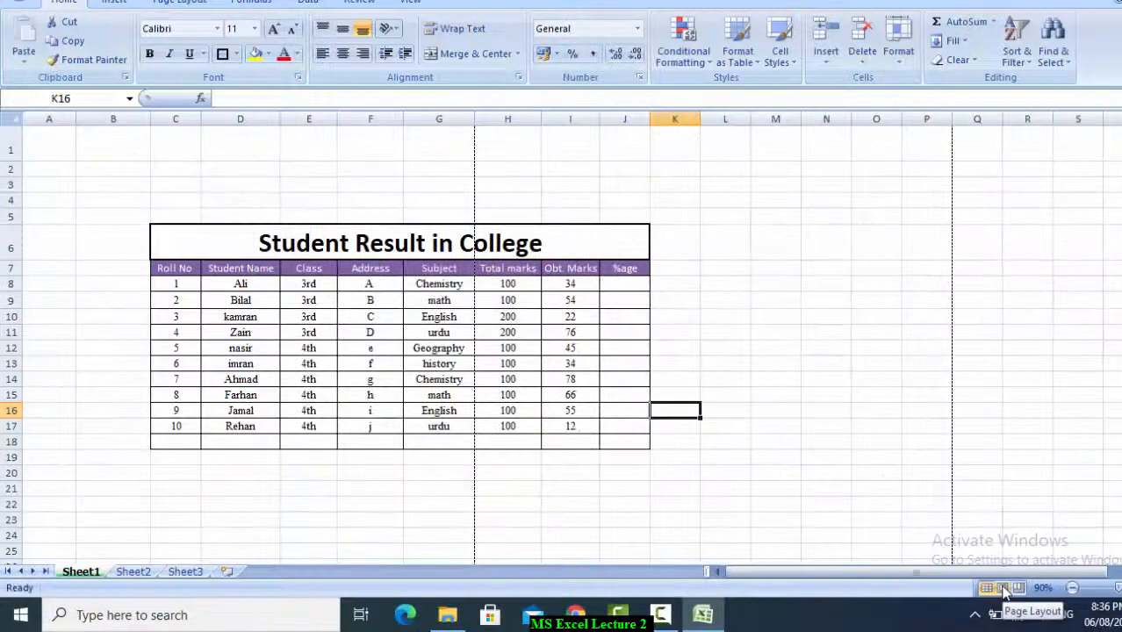
Step: Examine how the result table splits across pages in Page Layout view and return to Normal view
left_click(1004, 588)
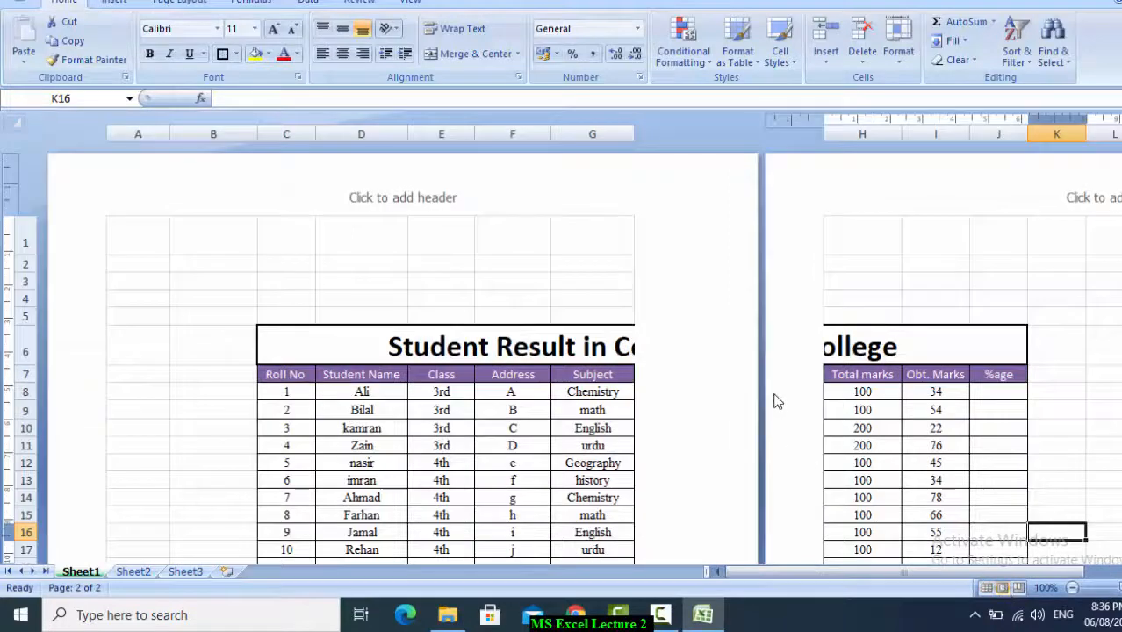
scroll(777, 401, "down", 3)
scroll(776, 401, "down", 3)
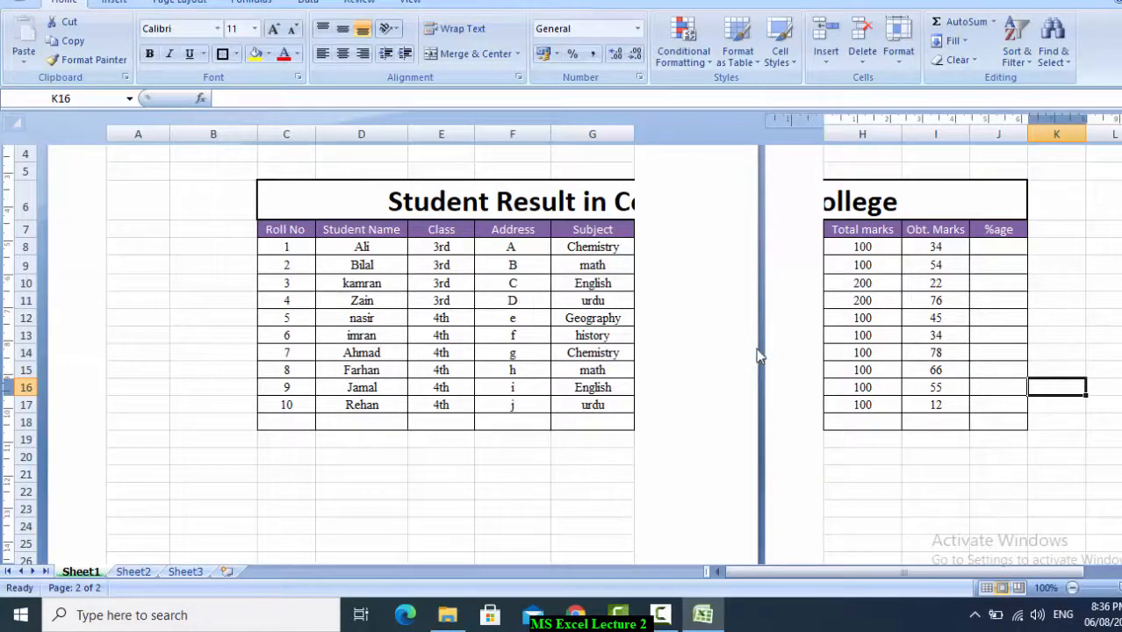
left_click(987, 588)
scroll(741, 426, "up", 1)
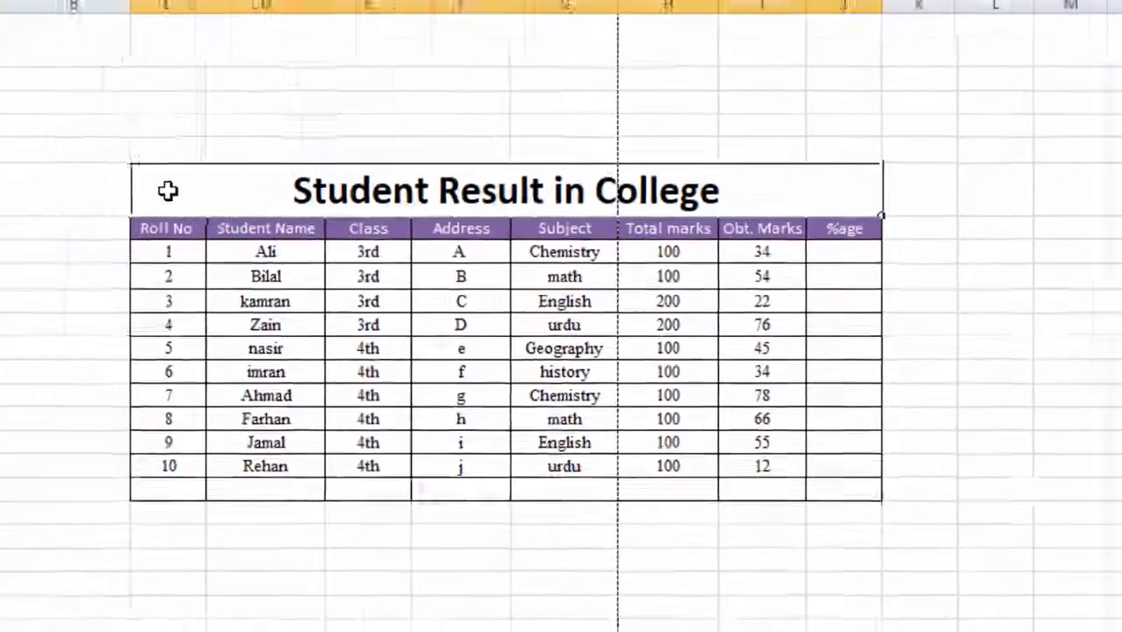
Step: Move a copy of the result table C6:J18 to start at cell A2, accepting that merged cells are unmerged
left_click_drag(168, 191, 729, 493)
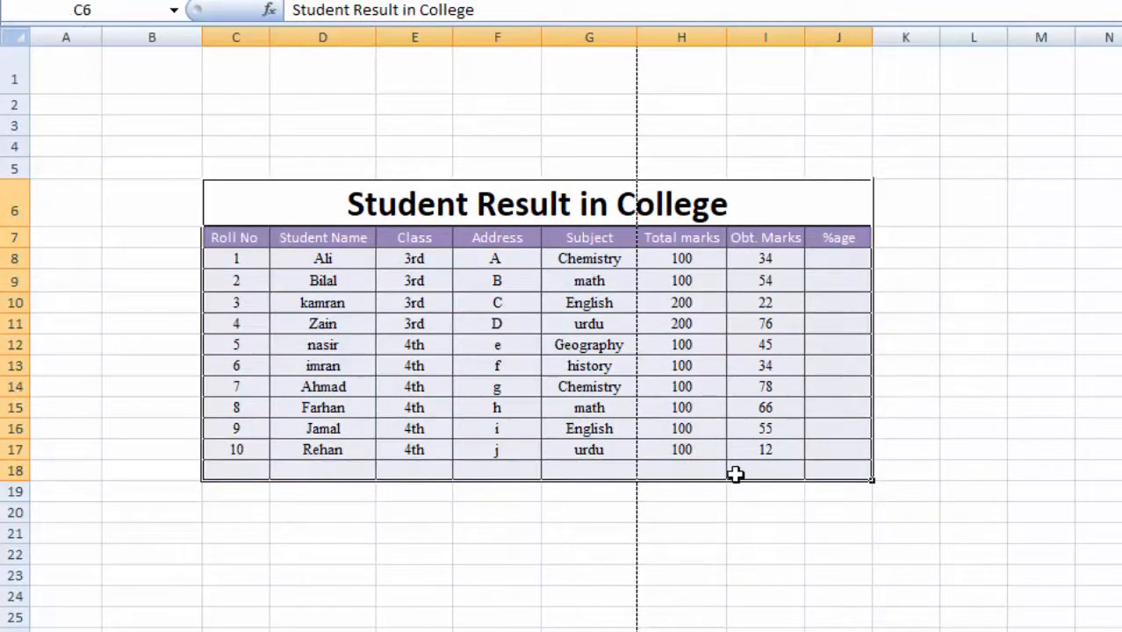
key("ctrl+c")
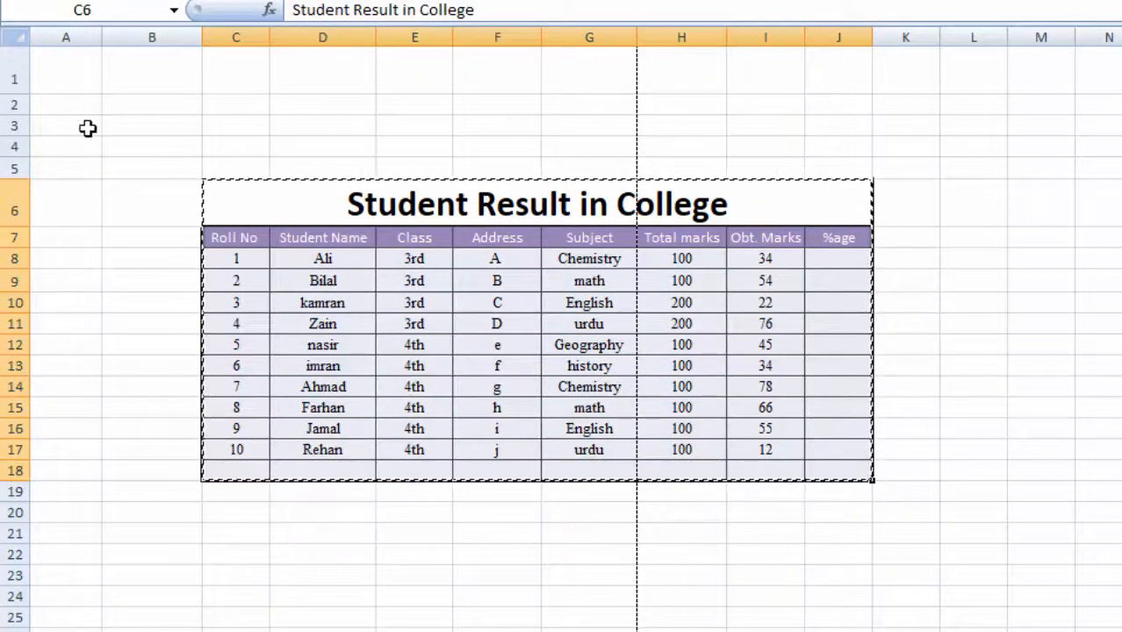
left_click(64, 107)
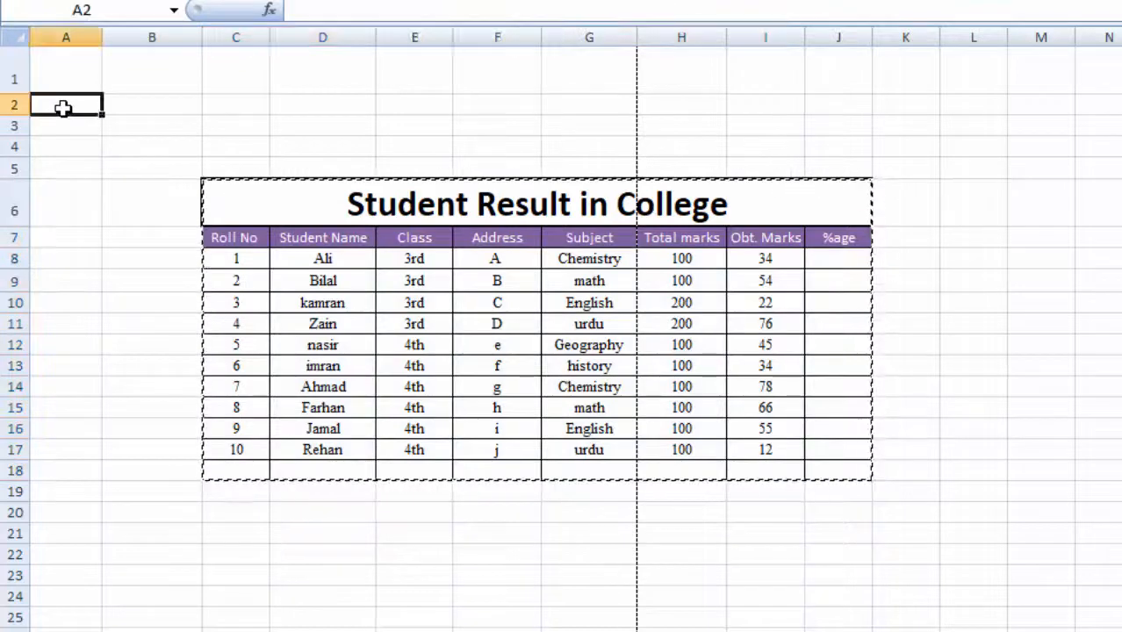
key("ctrl+v")
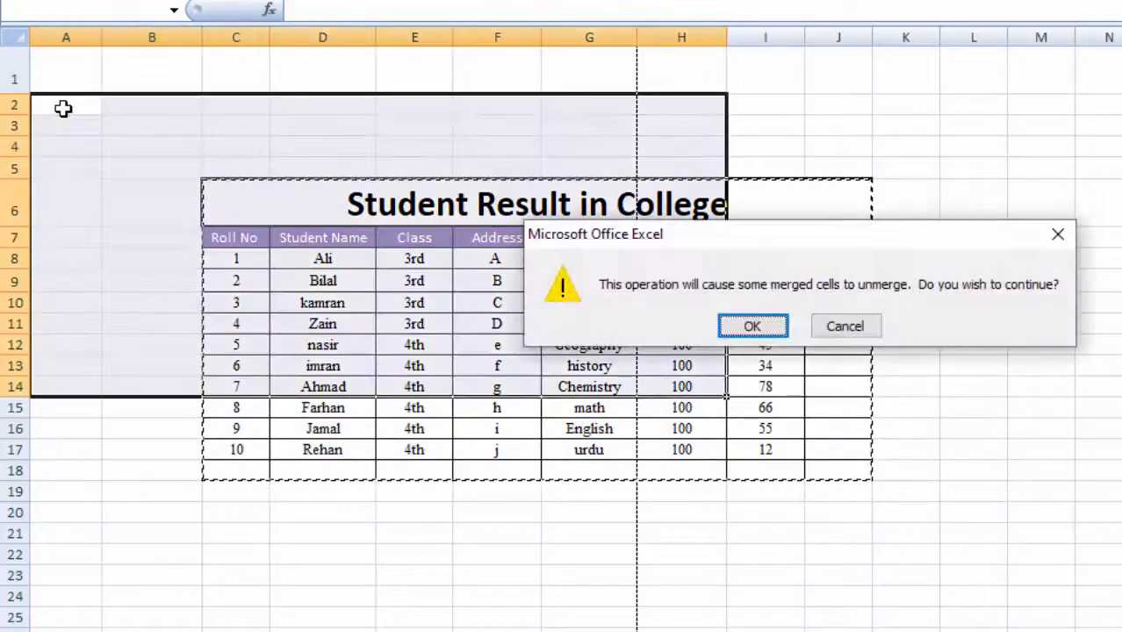
left_click(752, 326)
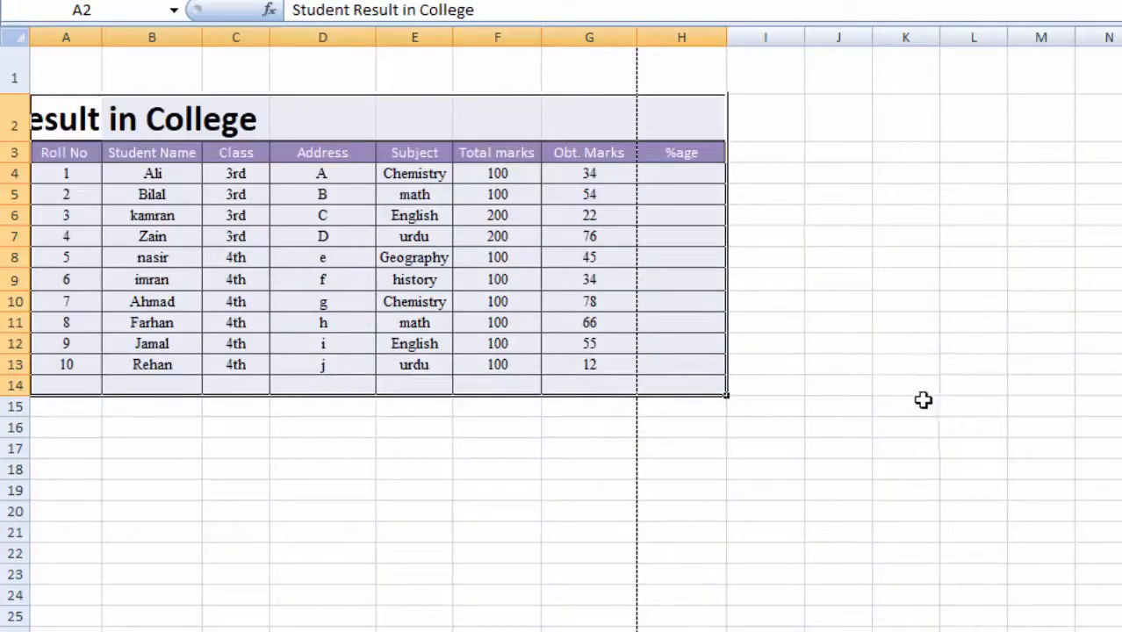
left_click(924, 402)
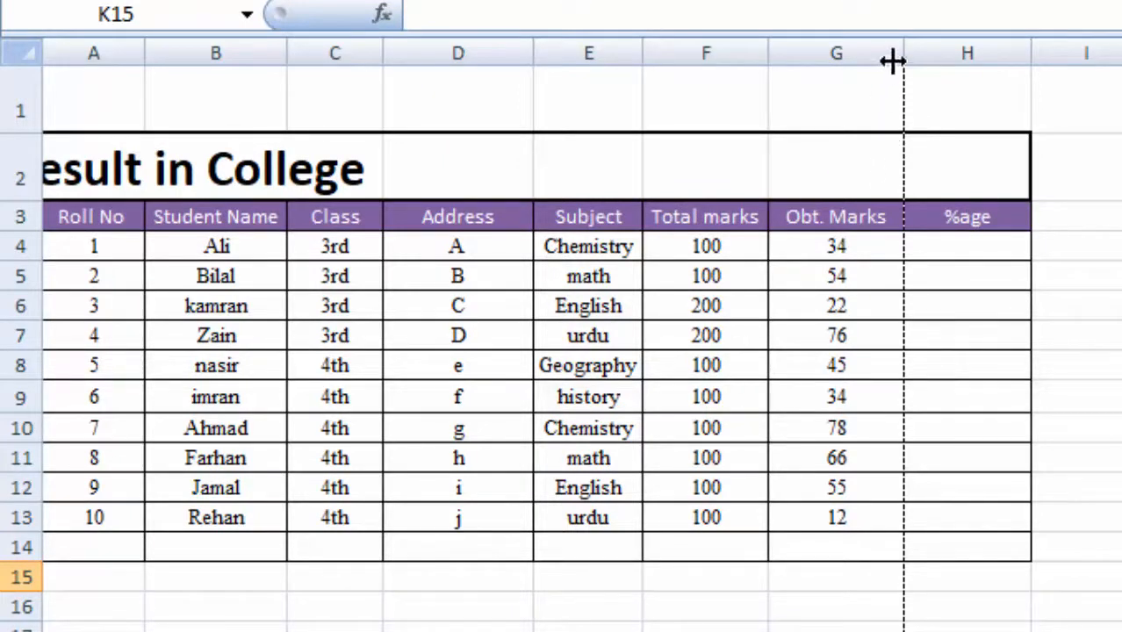
Step: Narrow the Obt. Marks column G so the table fits on the first page and check it in Page Layout view
left_click_drag(904, 53, 858, 54)
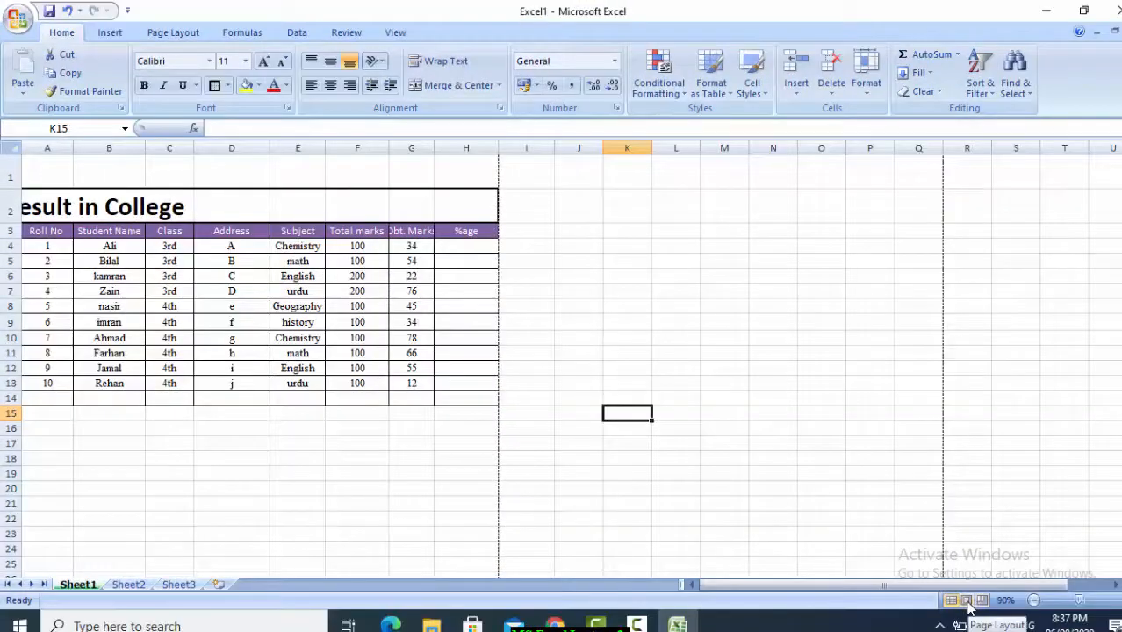
left_click(967, 601)
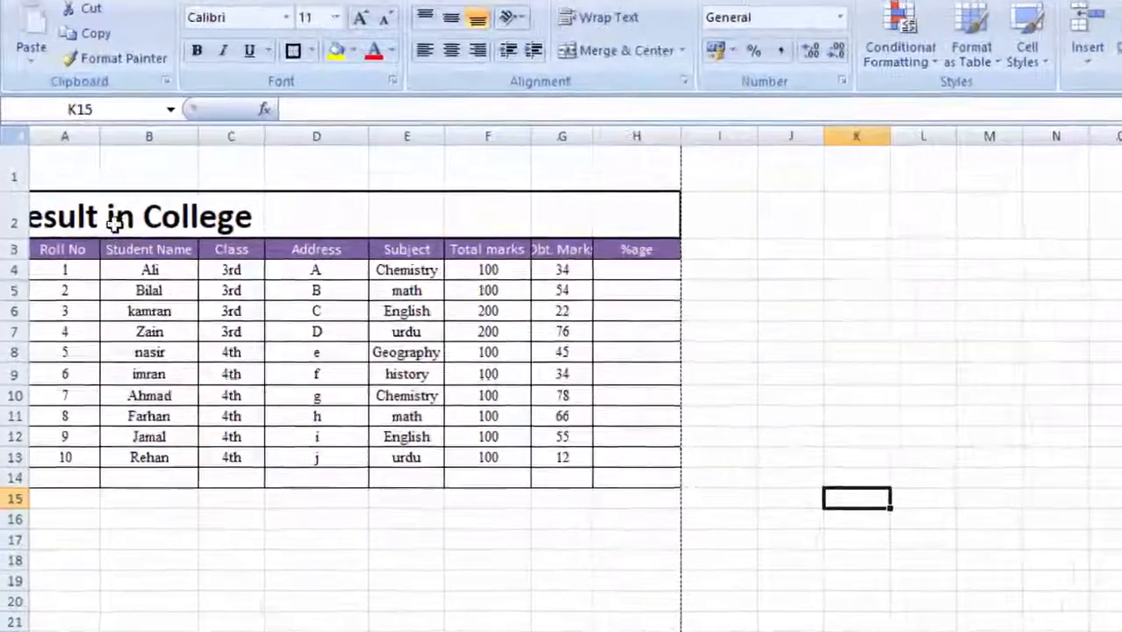
Step: Merge and centre the title Student Result in College across A2:H2 above the table
double_click(84, 208)
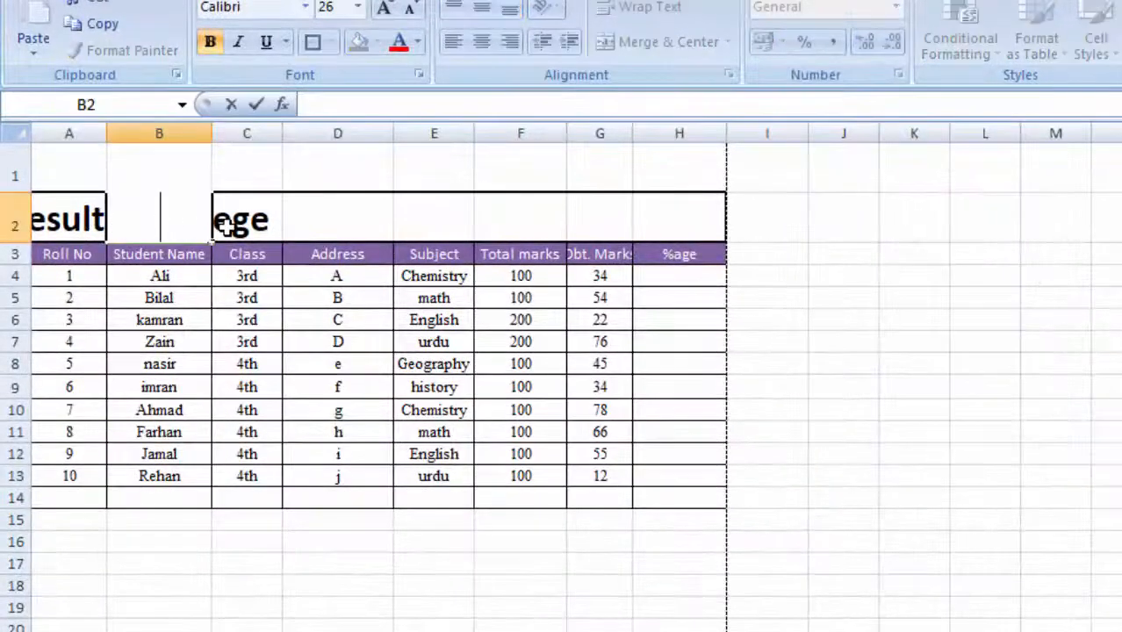
double_click(87, 220)
left_click(189, 225)
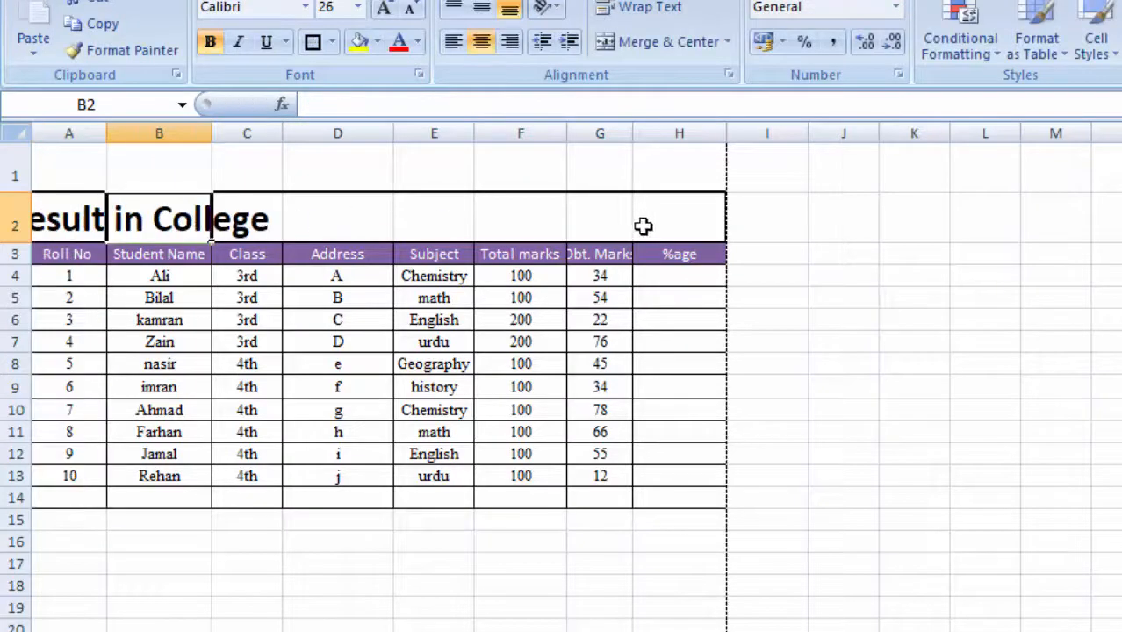
left_click_drag(679, 222, 6, 220)
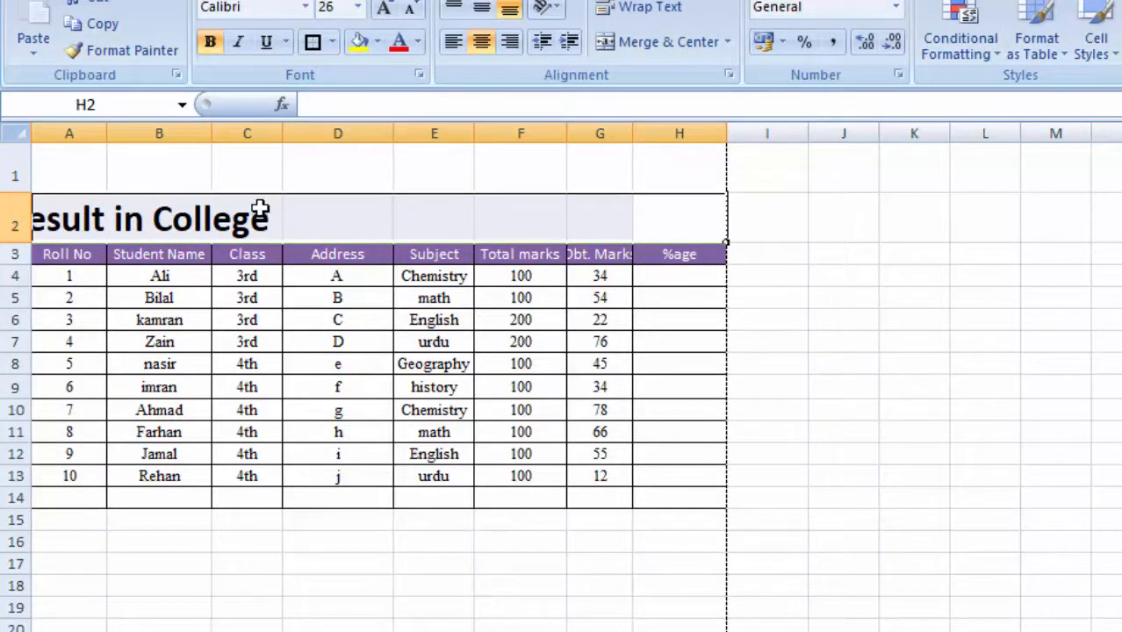
left_click(728, 42)
left_click(703, 70)
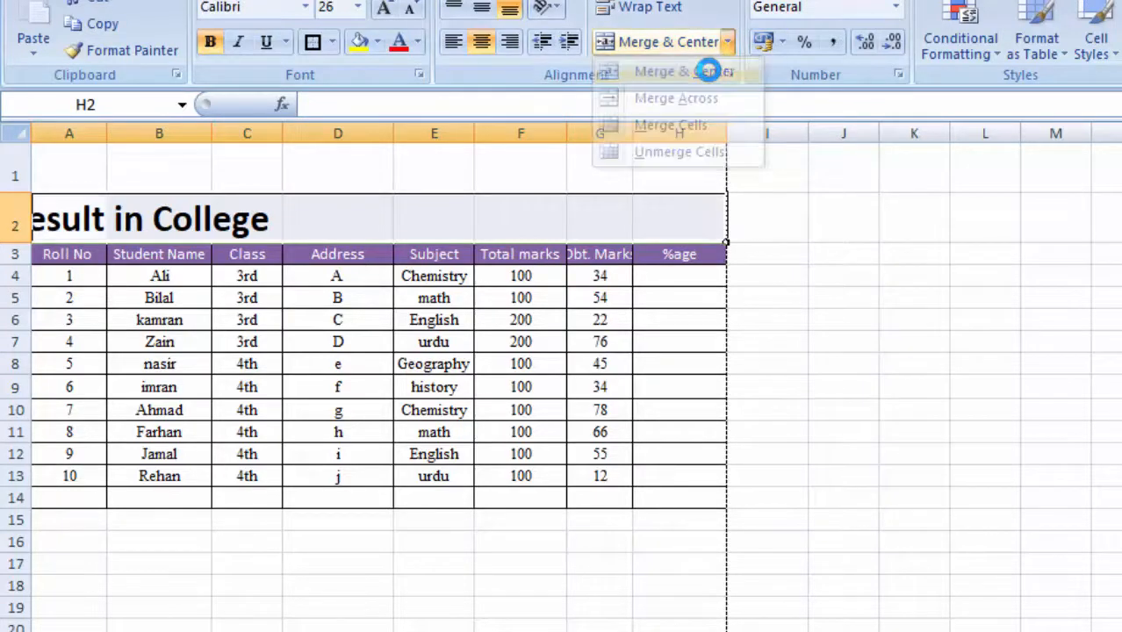
left_click(829, 455)
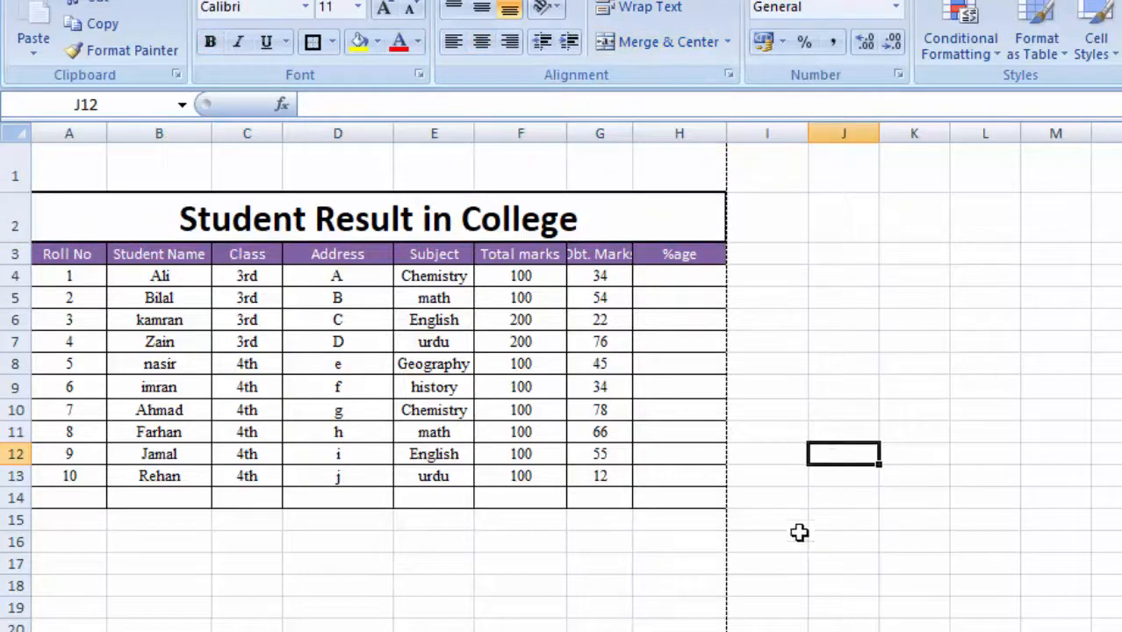
Step: Check in Page Layout view that the whole table sits on the first page, and return to Normal view
left_click(818, 586)
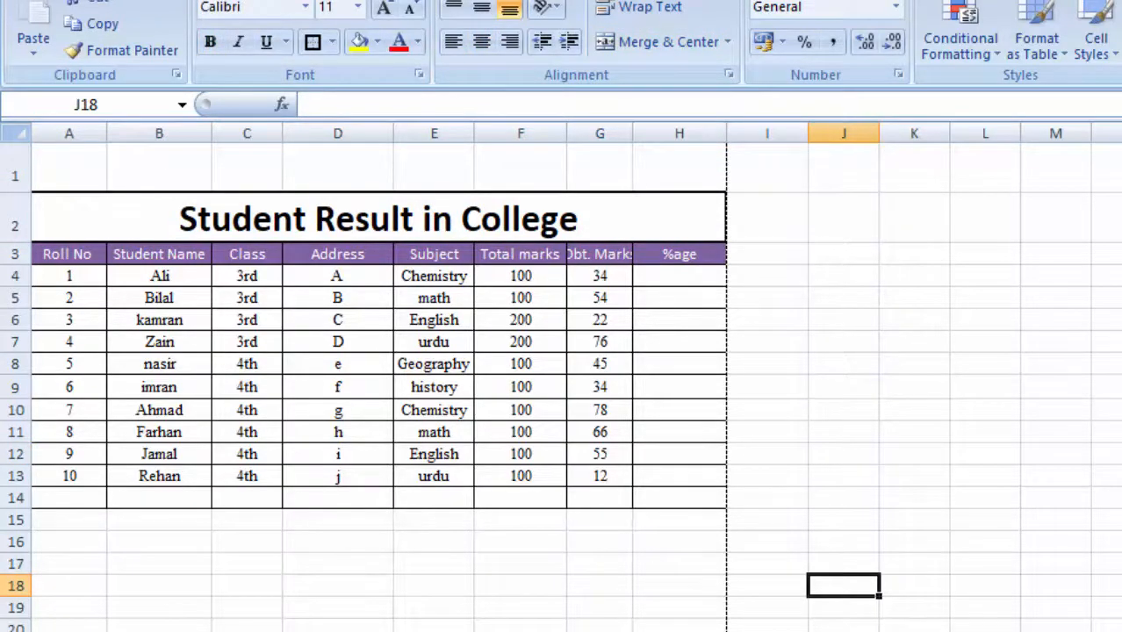
scroll(788, 572, "up", 3)
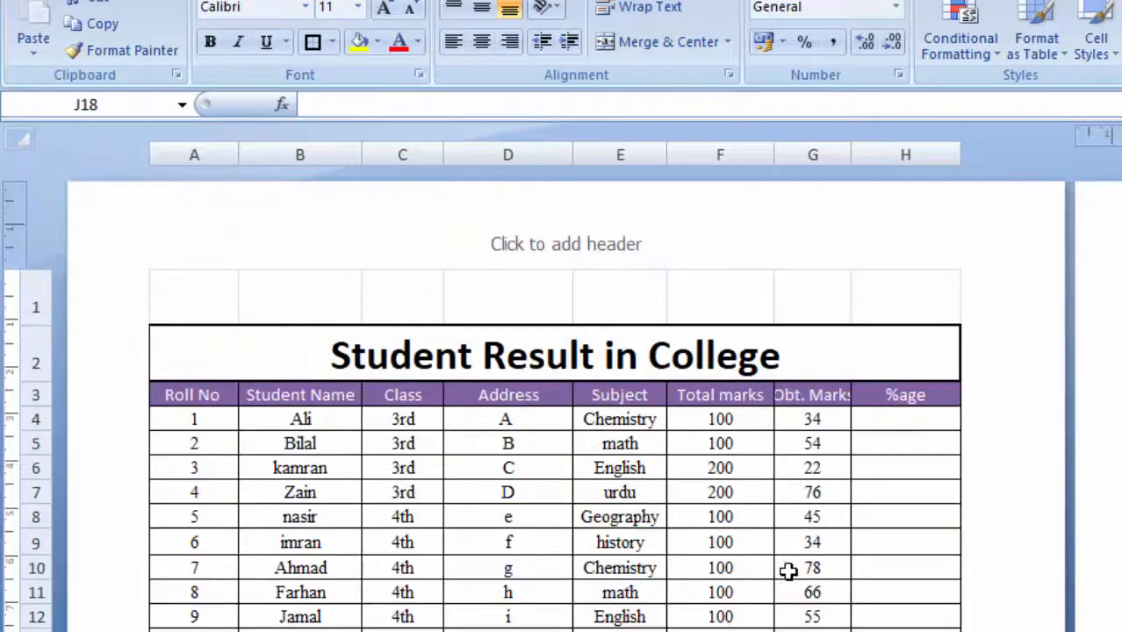
scroll(788, 572, "down", 5)
scroll(786, 570, "up", 5)
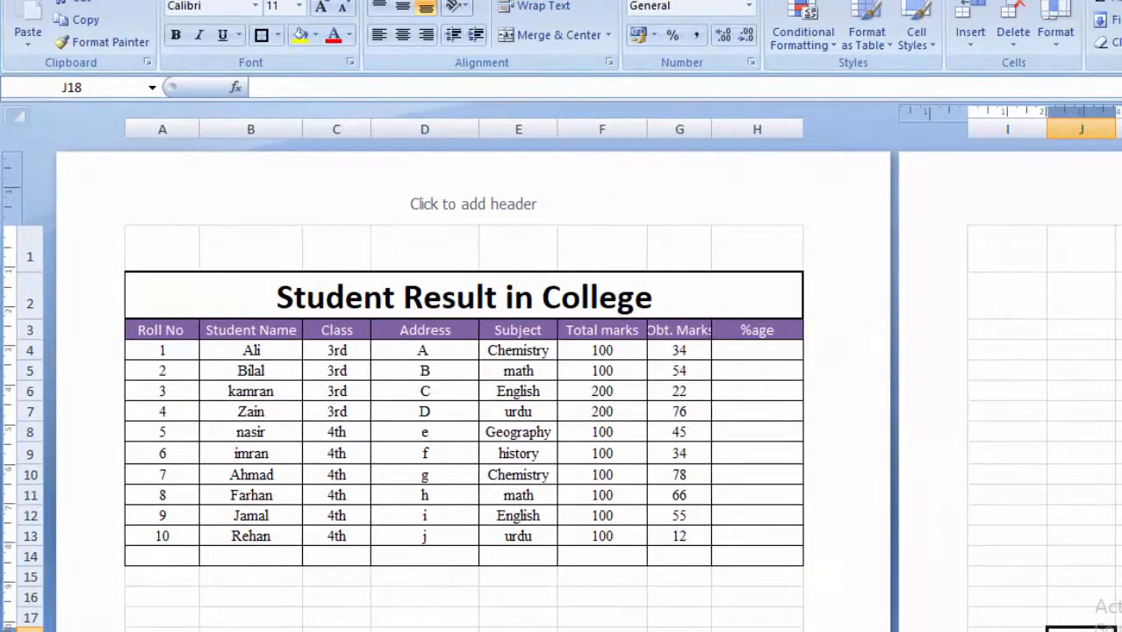
key("alt+w")
key("l")
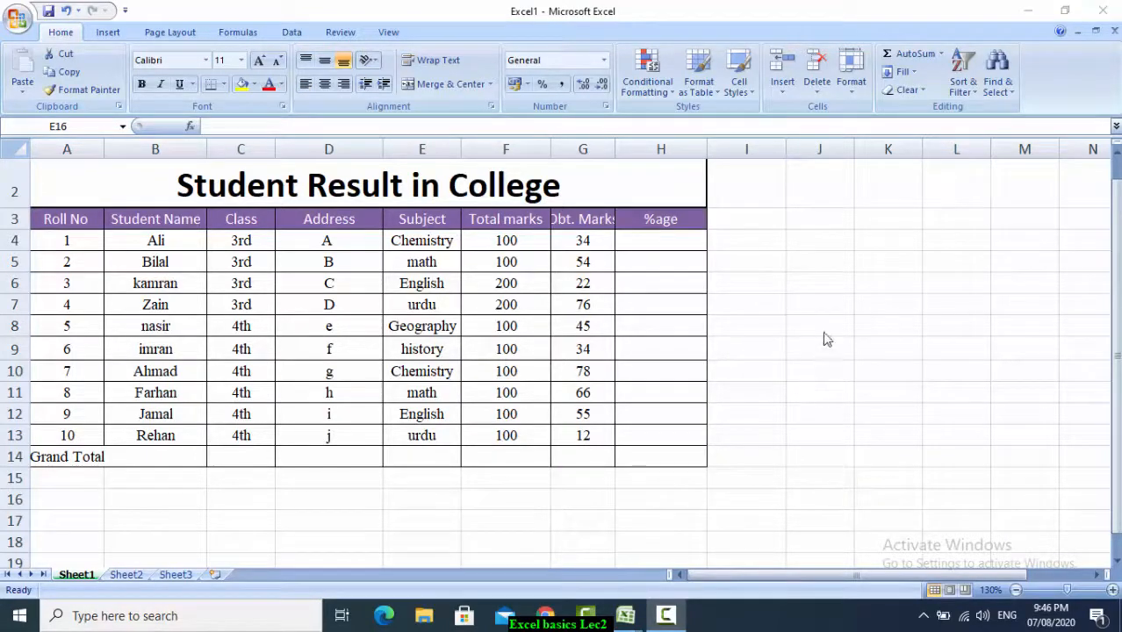
Step: Insert a Sum of the total marks F4:F13 in cell F14 of the Grand Total row
left_click(500, 456)
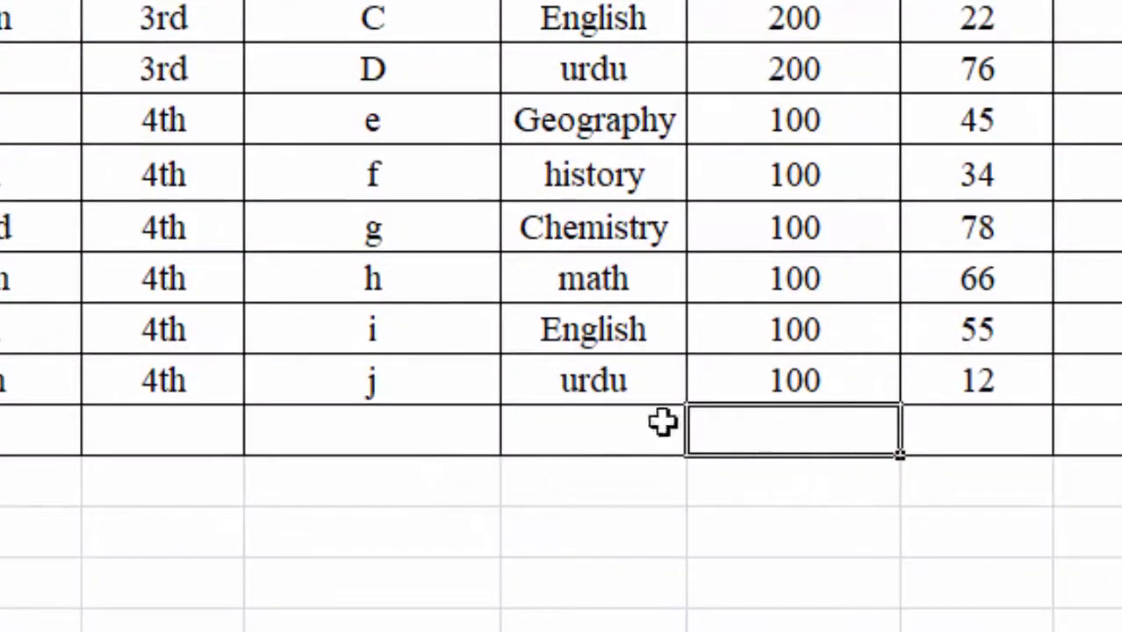
left_click(790, 432)
key("ctrl+space")
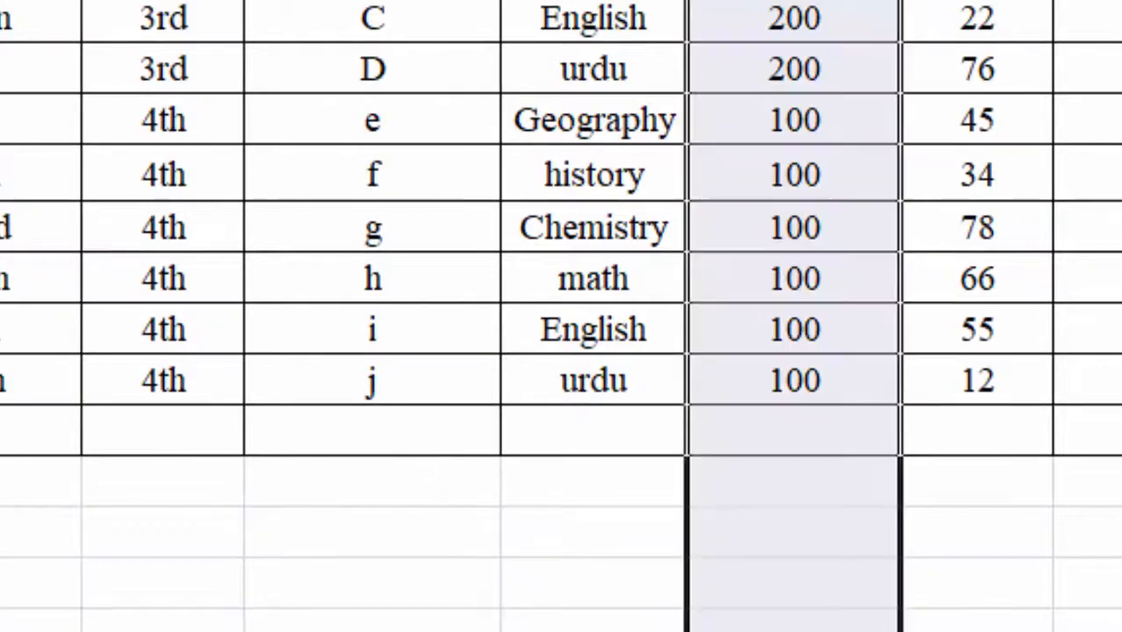
left_click(767, 436)
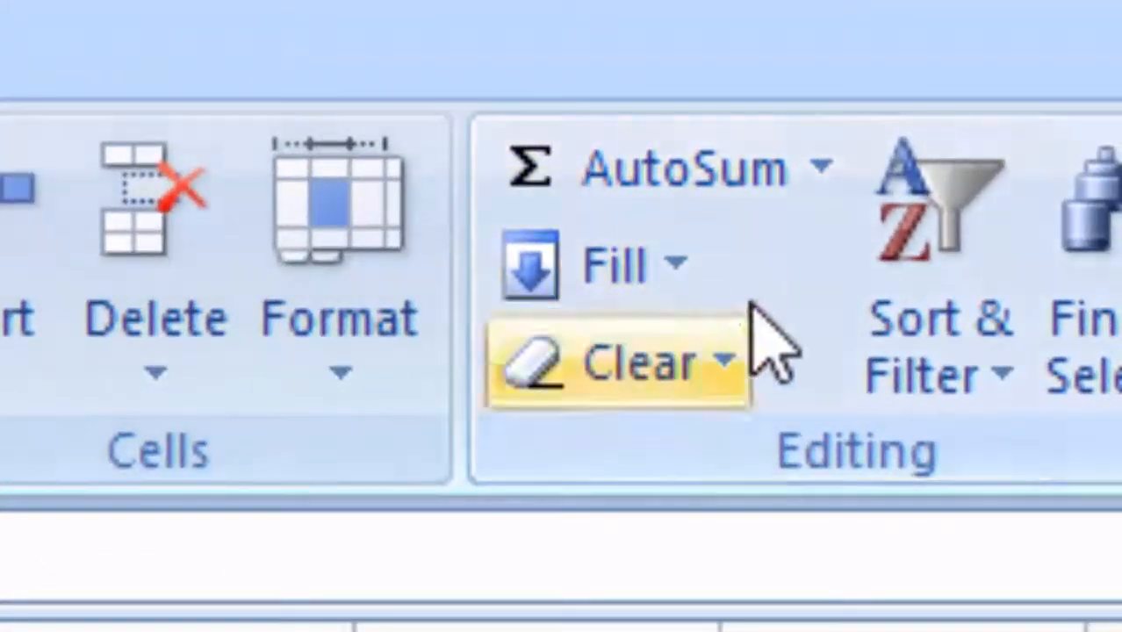
left_click(825, 183)
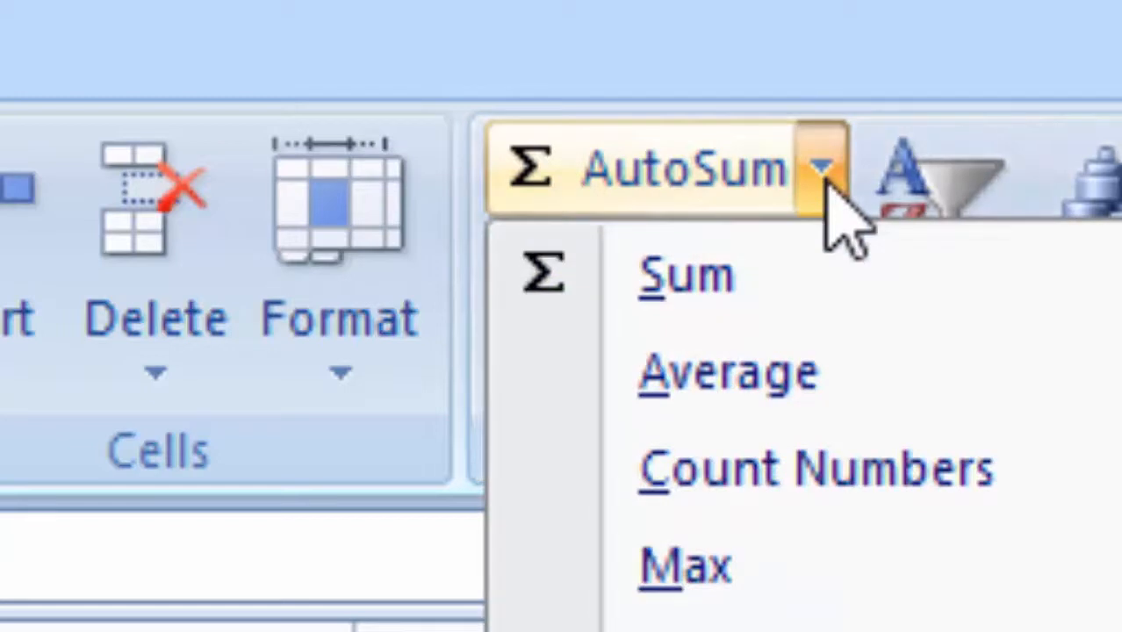
left_click(729, 276)
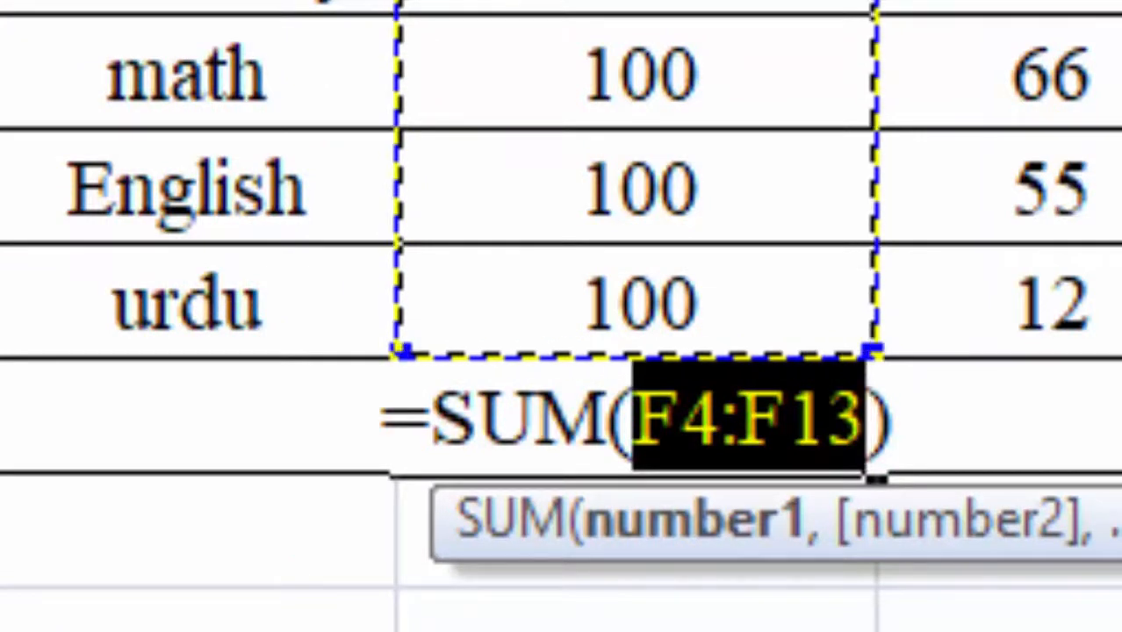
key("Return")
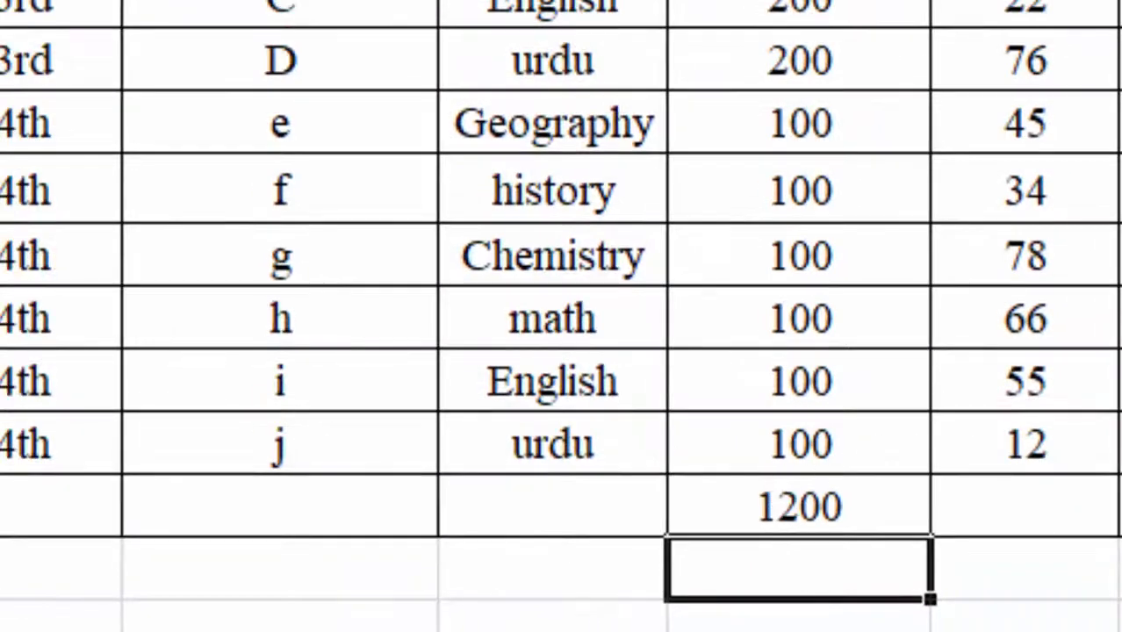
Step: Replace the formula in F14 with the Average of the total marks F4:F13
left_click(805, 510)
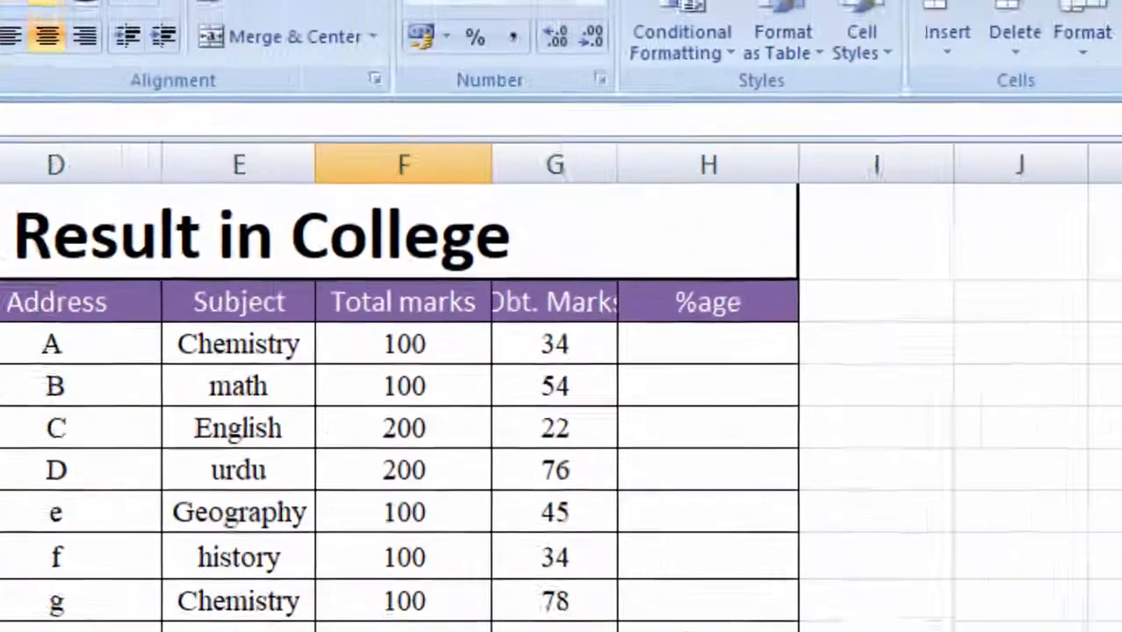
left_click(899, 81)
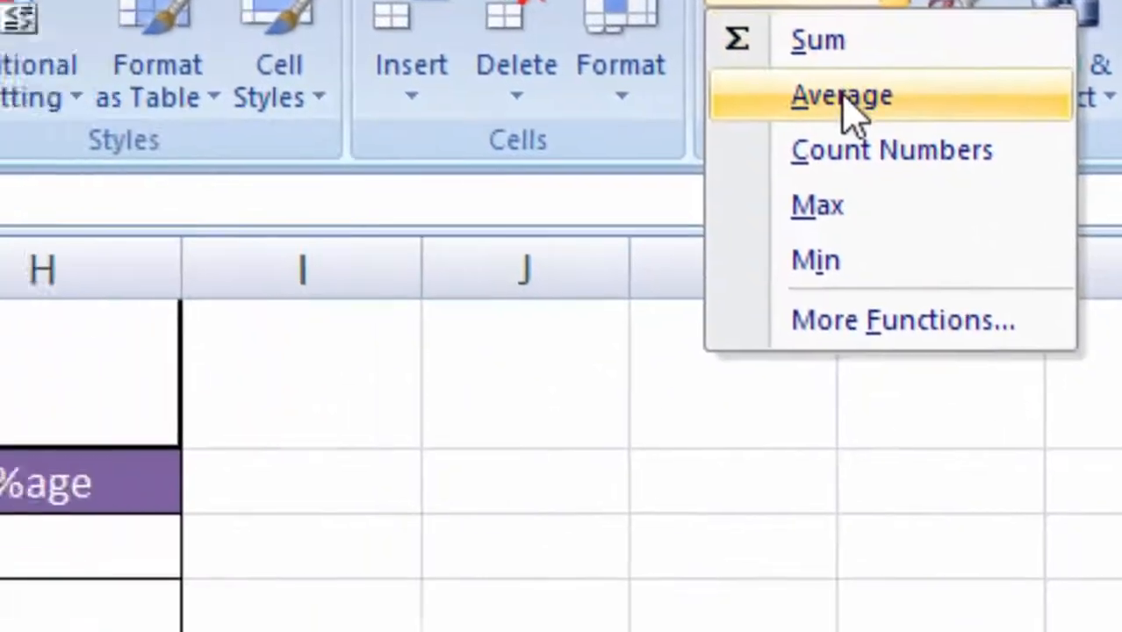
left_click(659, 253)
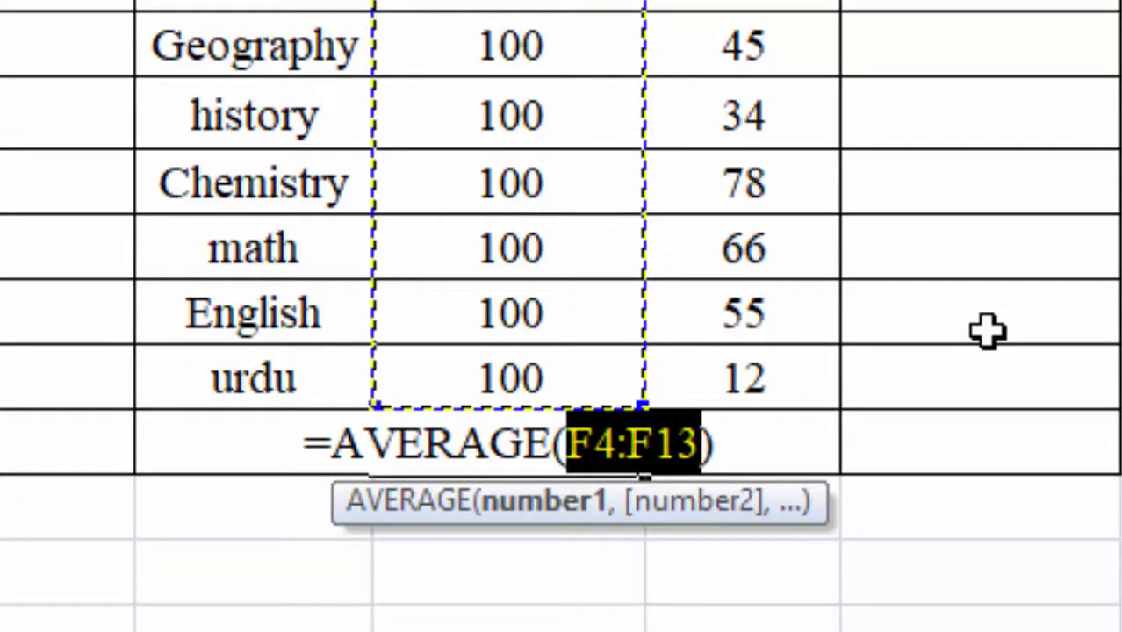
key("Return")
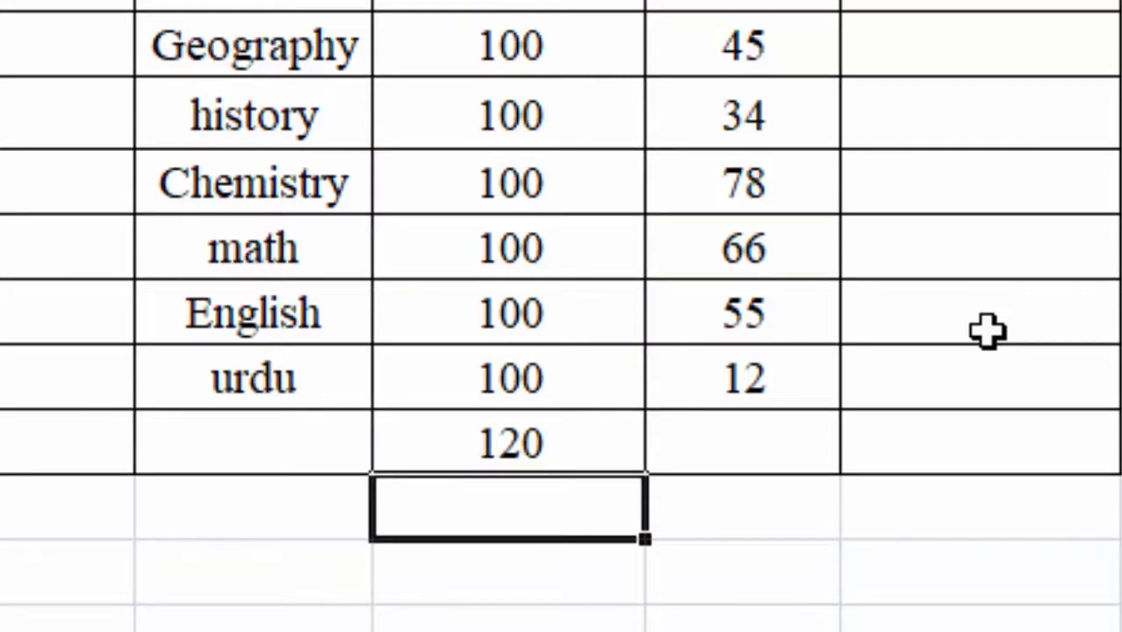
Step: Replace the formula in F14 with Count Numbers over the total marks F4:F13
left_click(492, 444)
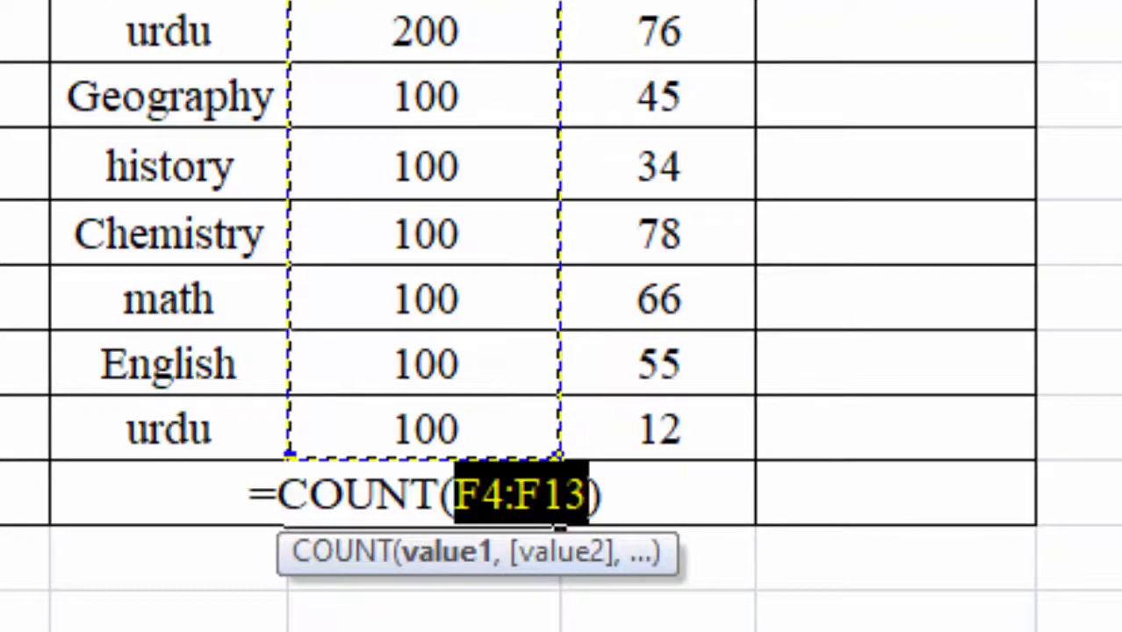
key("Return")
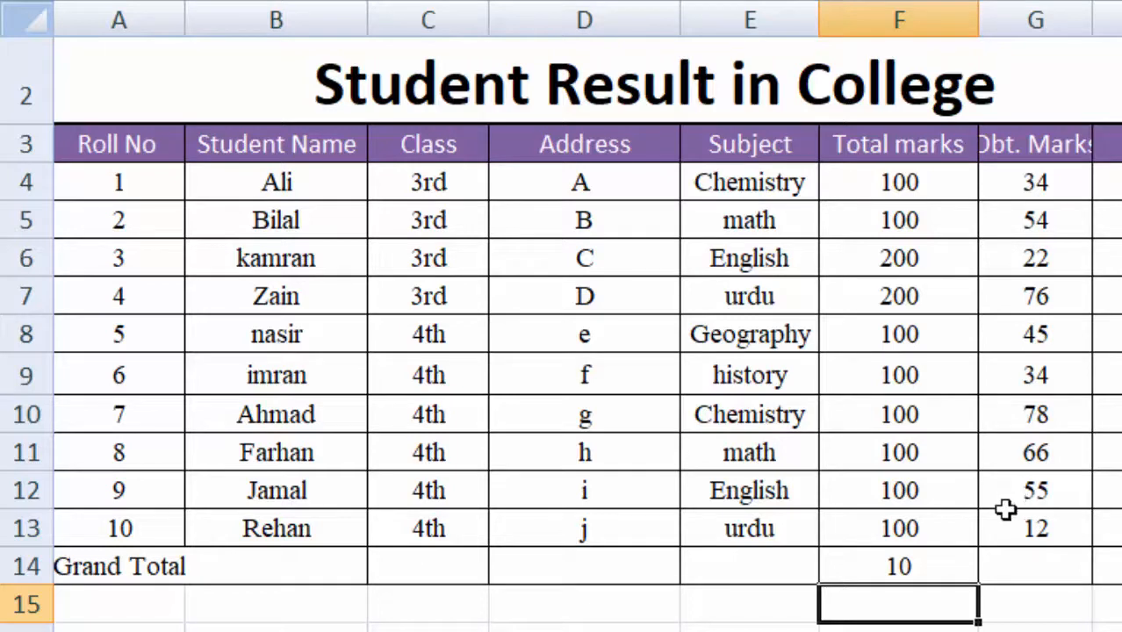
Step: Replace the formula in F14 with the Max of the total marks F4:F13
left_click(1058, 626)
left_click(927, 606)
left_click(912, 569)
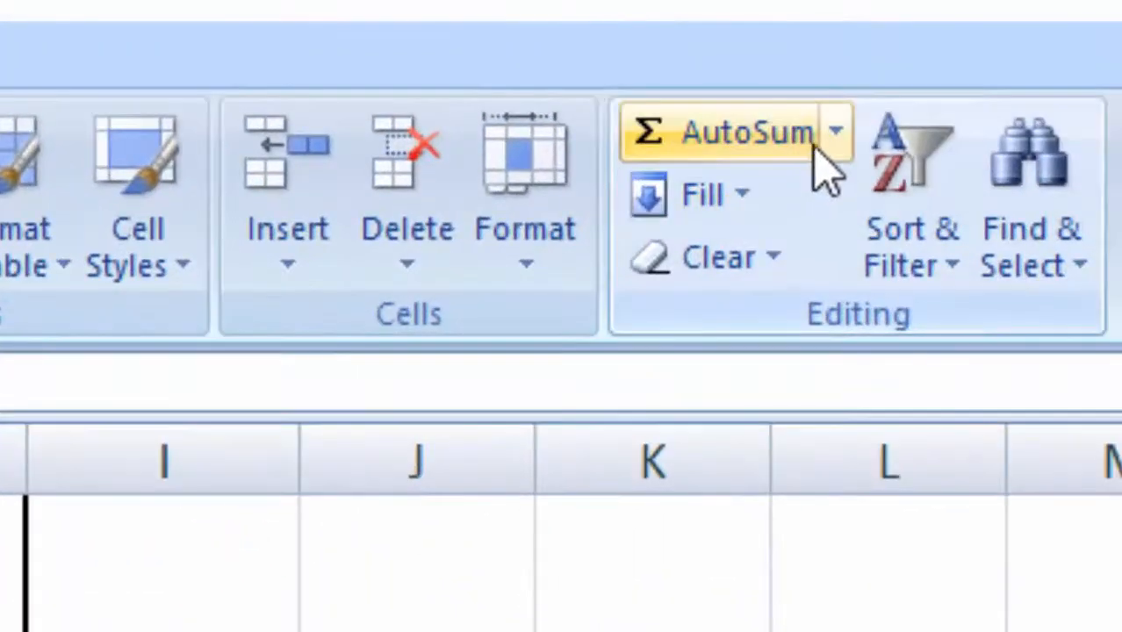
left_click(1087, 49)
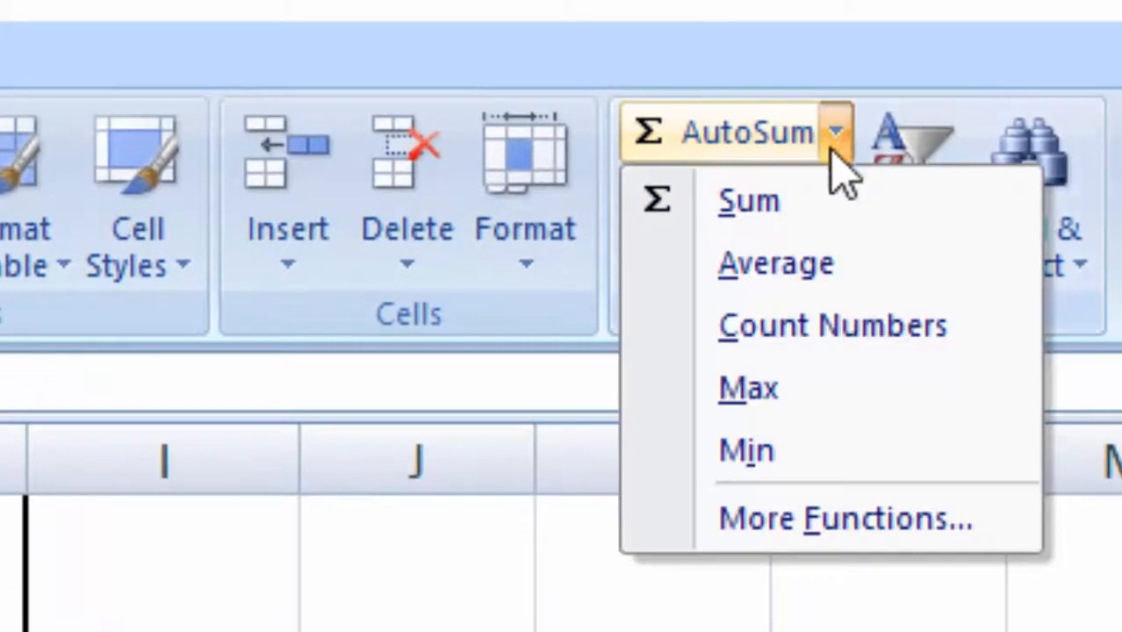
left_click(795, 393)
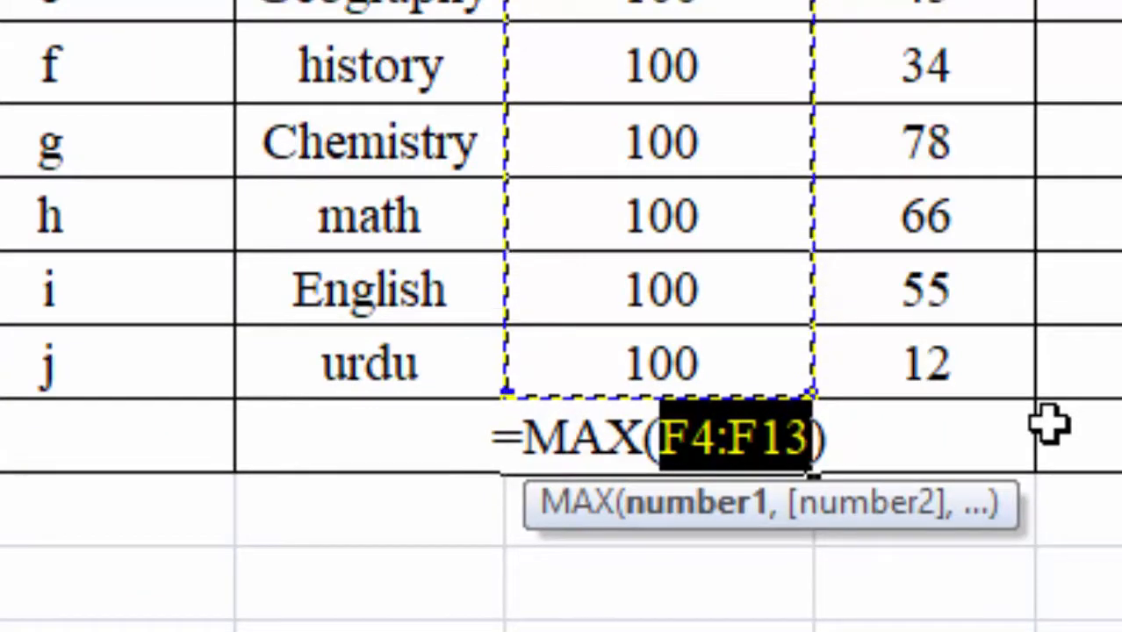
key("Return")
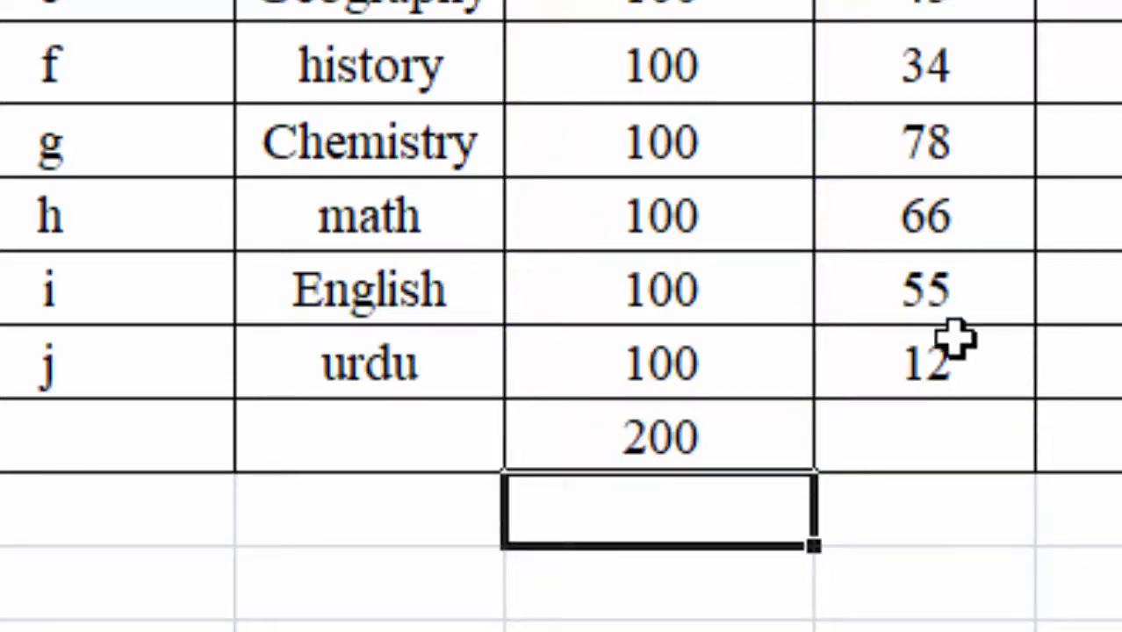
Step: Replace the formula in F14 with the Min of the total marks F4:F13
left_click(679, 439)
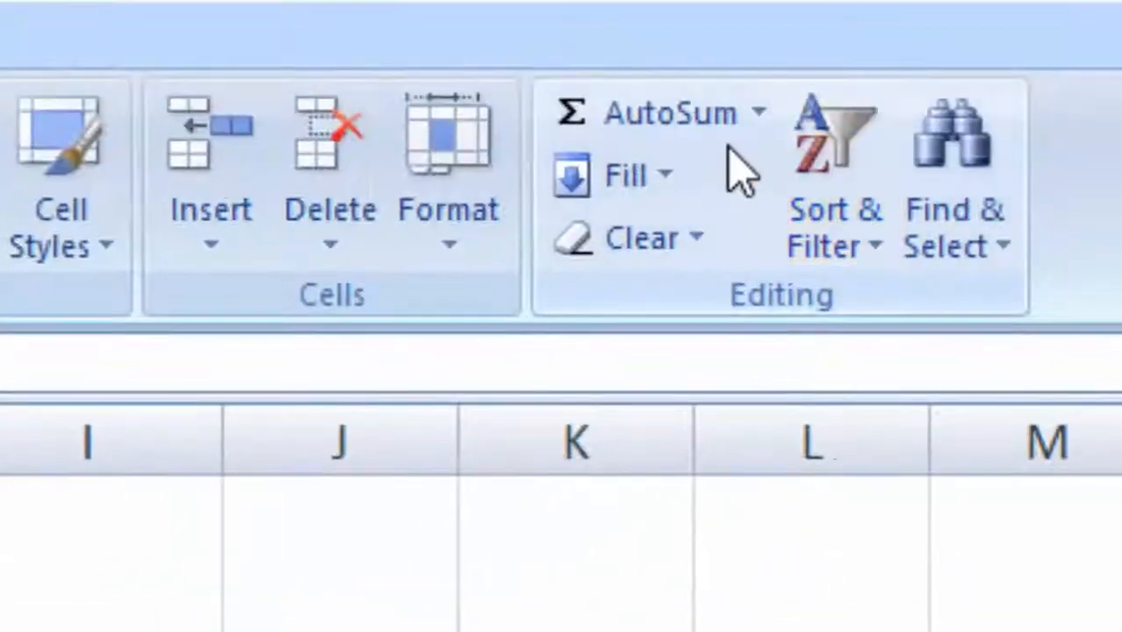
left_click(759, 115)
left_click(697, 413)
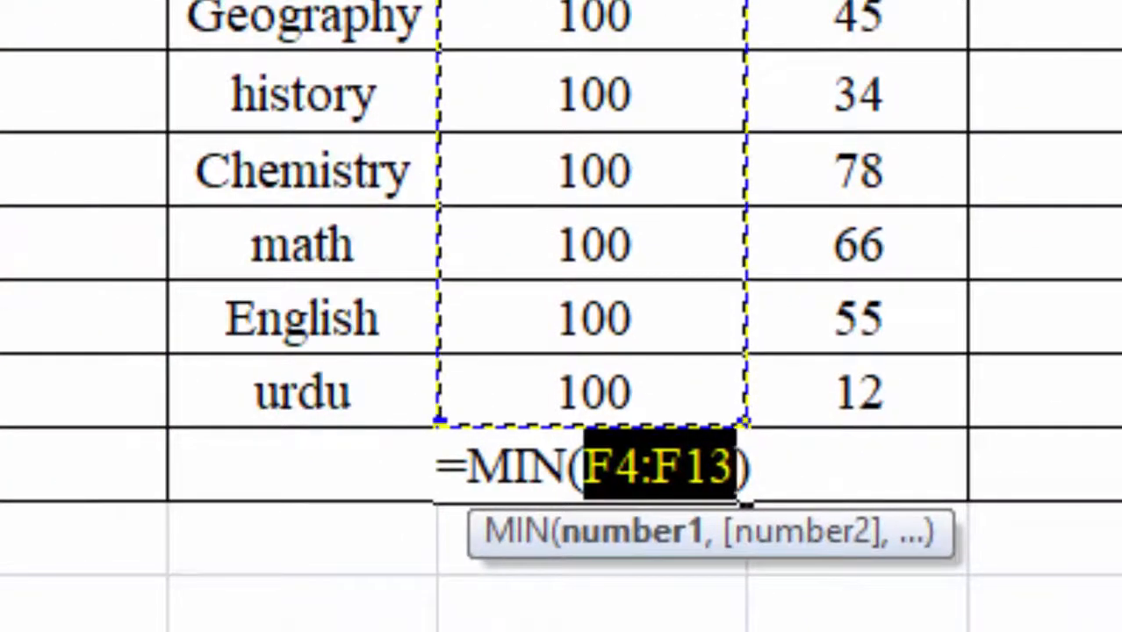
key("Return")
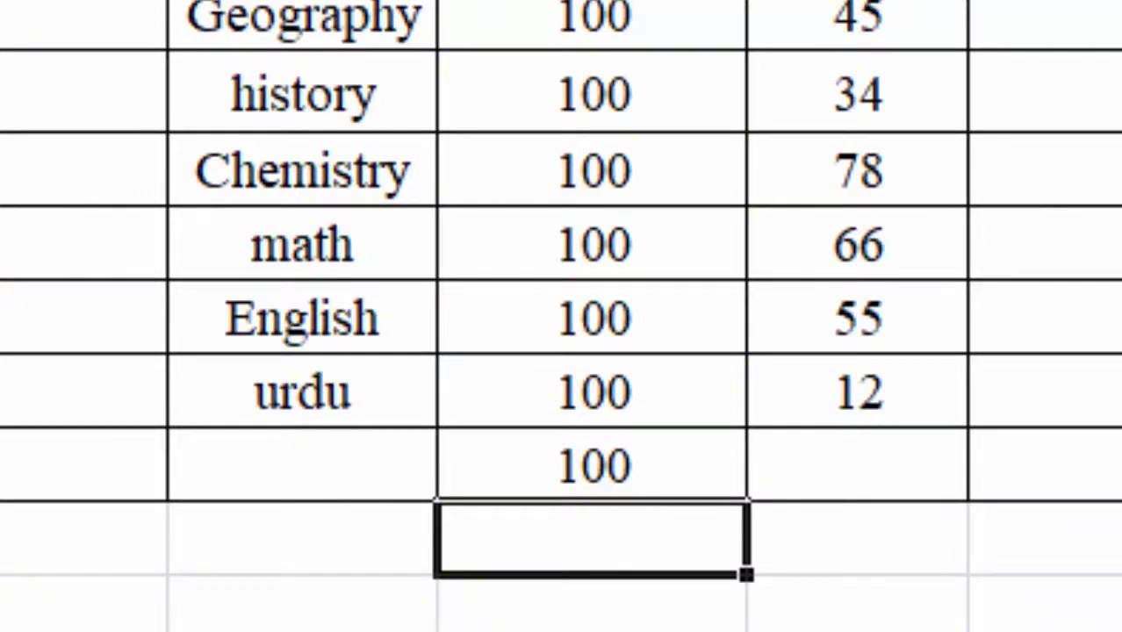
left_click(687, 477)
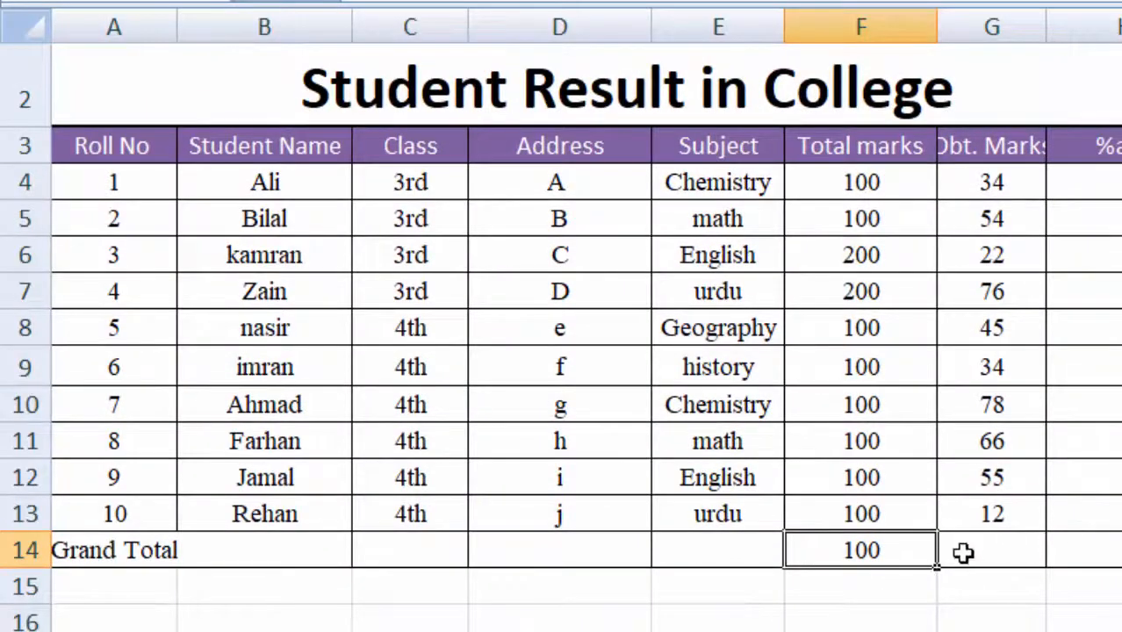
left_click(962, 552)
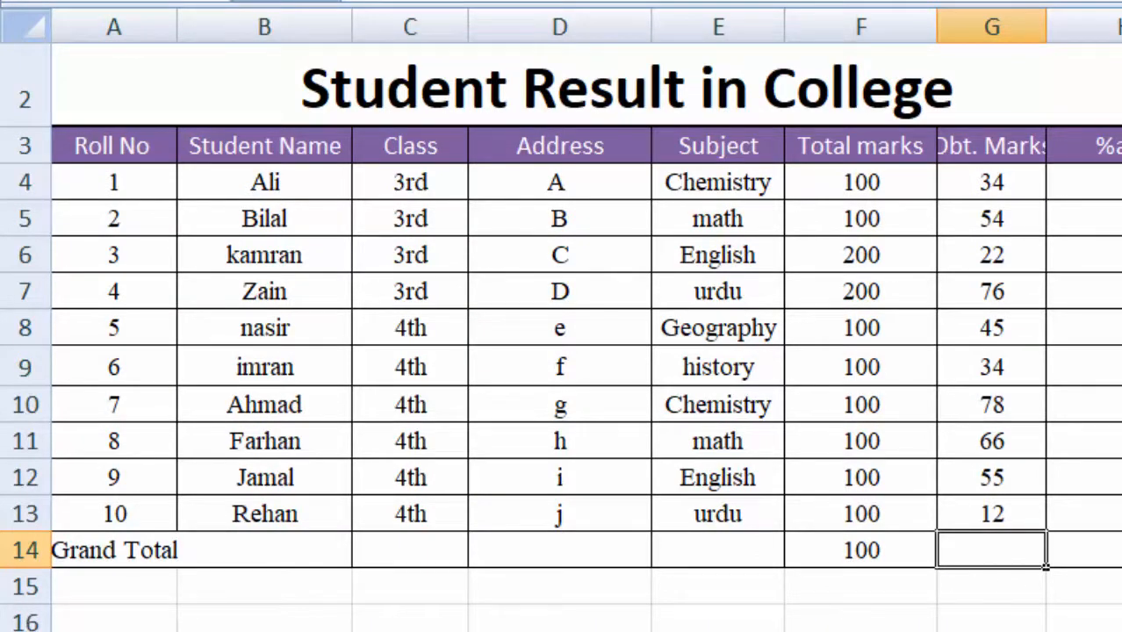
key("F10")
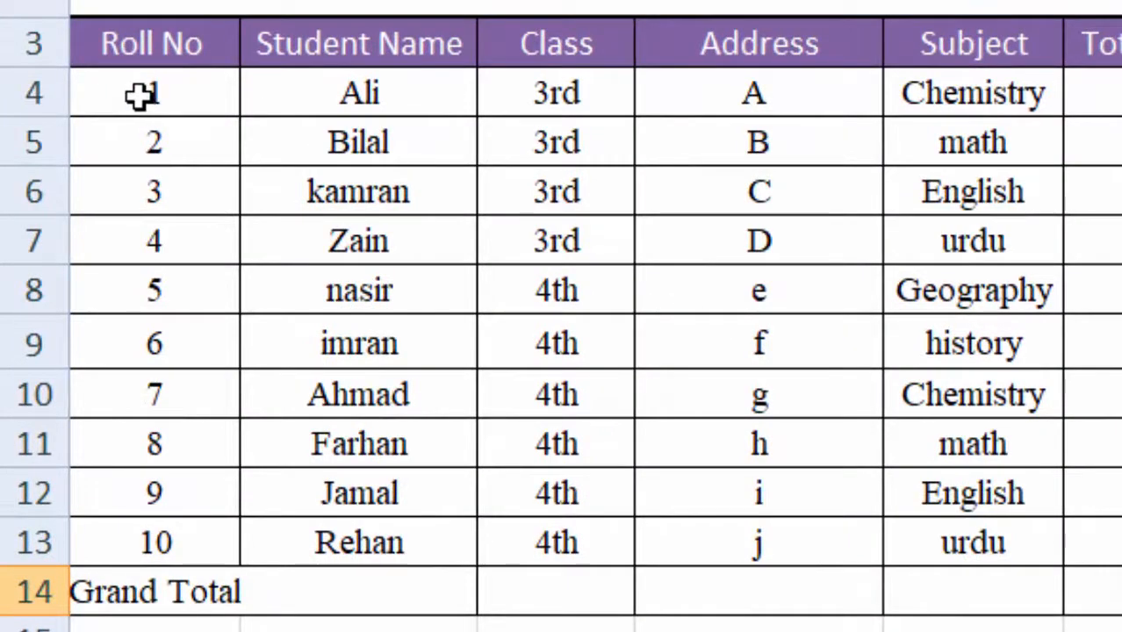
Step: Sort the table by the roll numbers A4:A13 from largest to smallest with the selection expanded, and undo the sort
left_click_drag(140, 97, 191, 543)
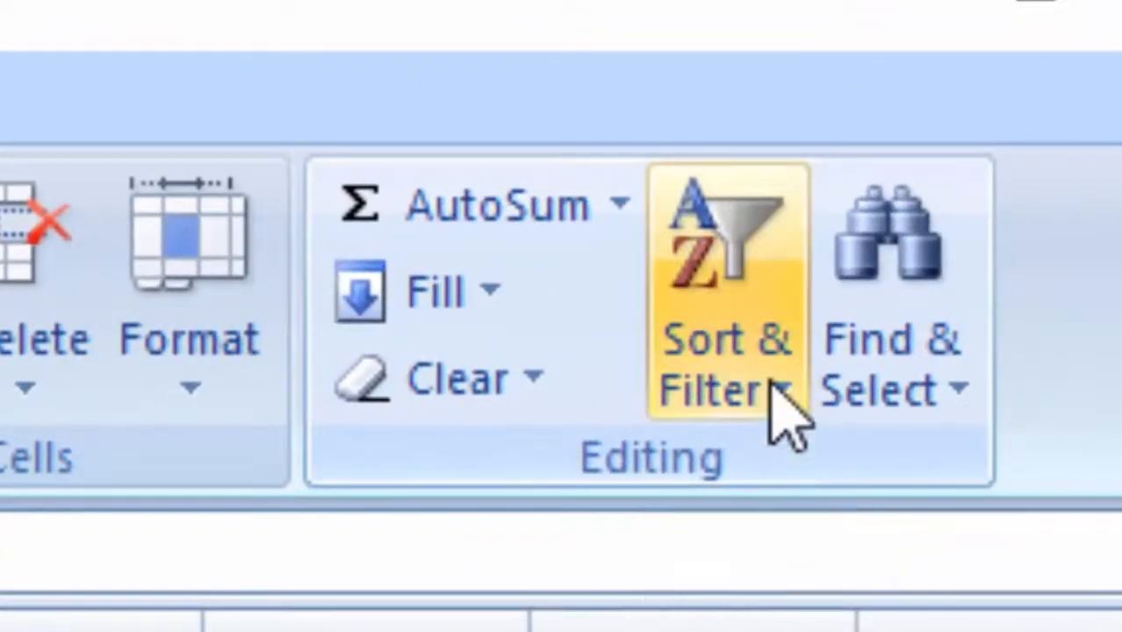
left_click(913, 233)
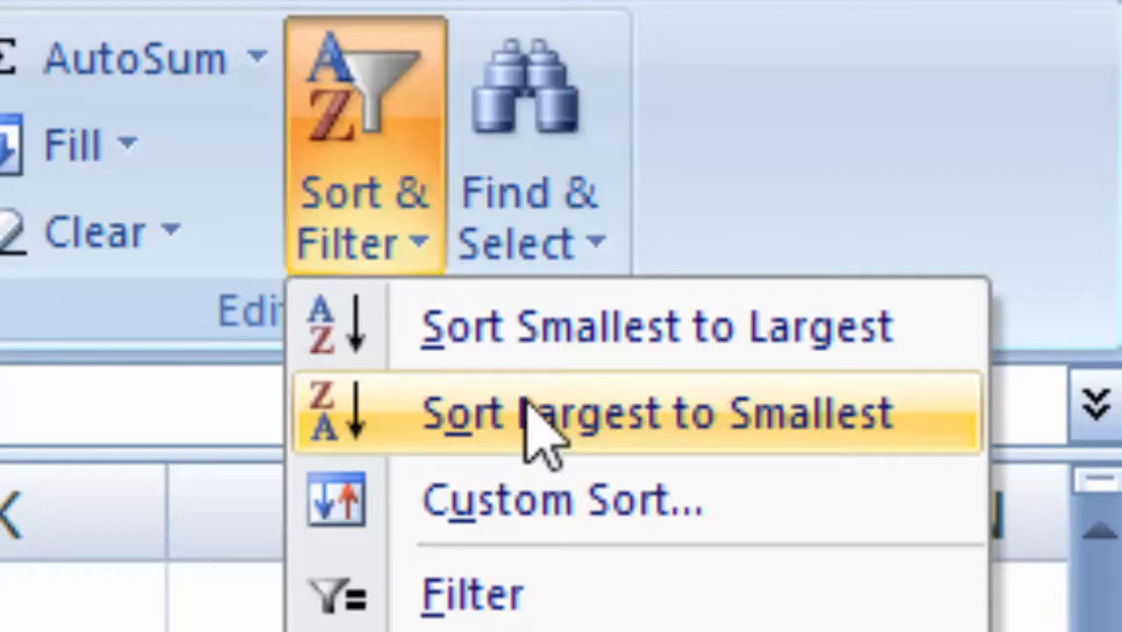
left_click(525, 427)
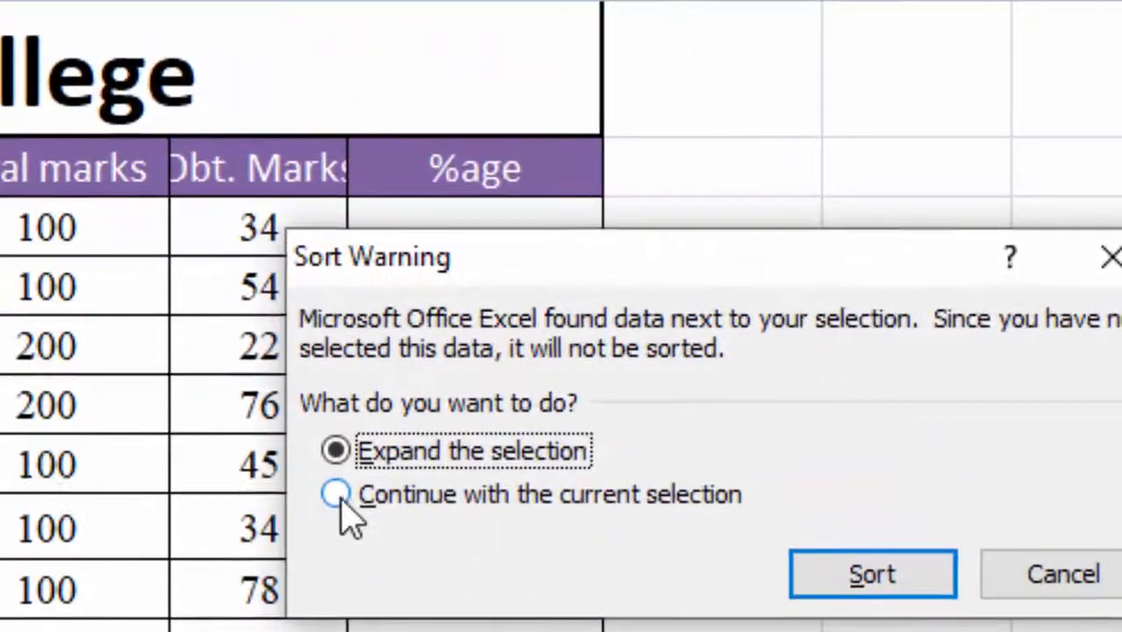
left_click(754, 232)
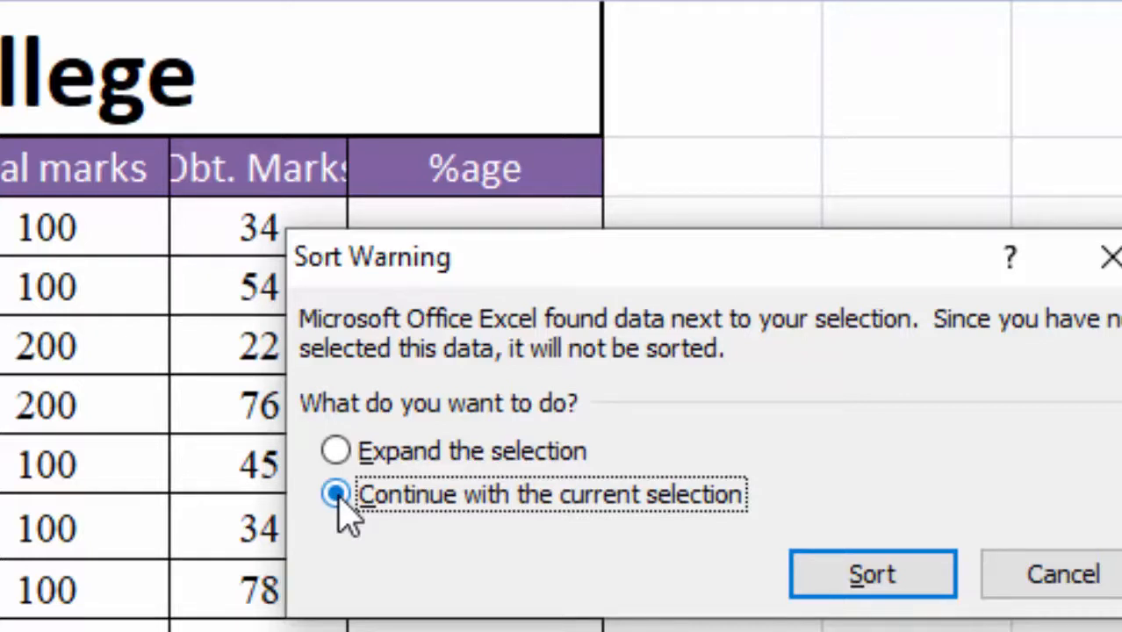
left_click(335, 450)
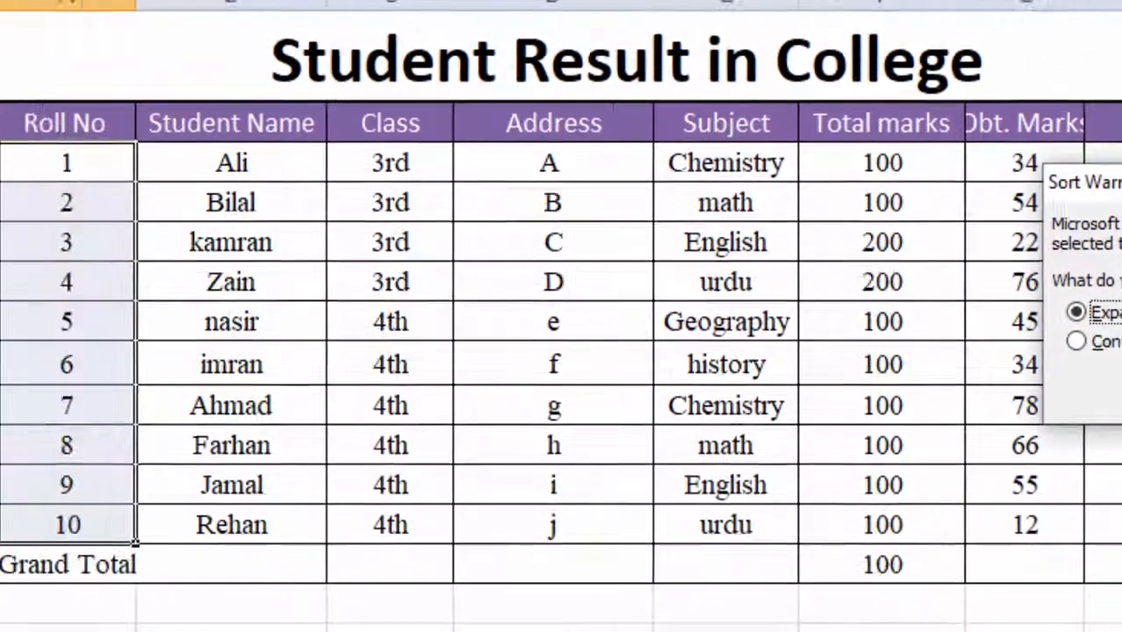
key("Return")
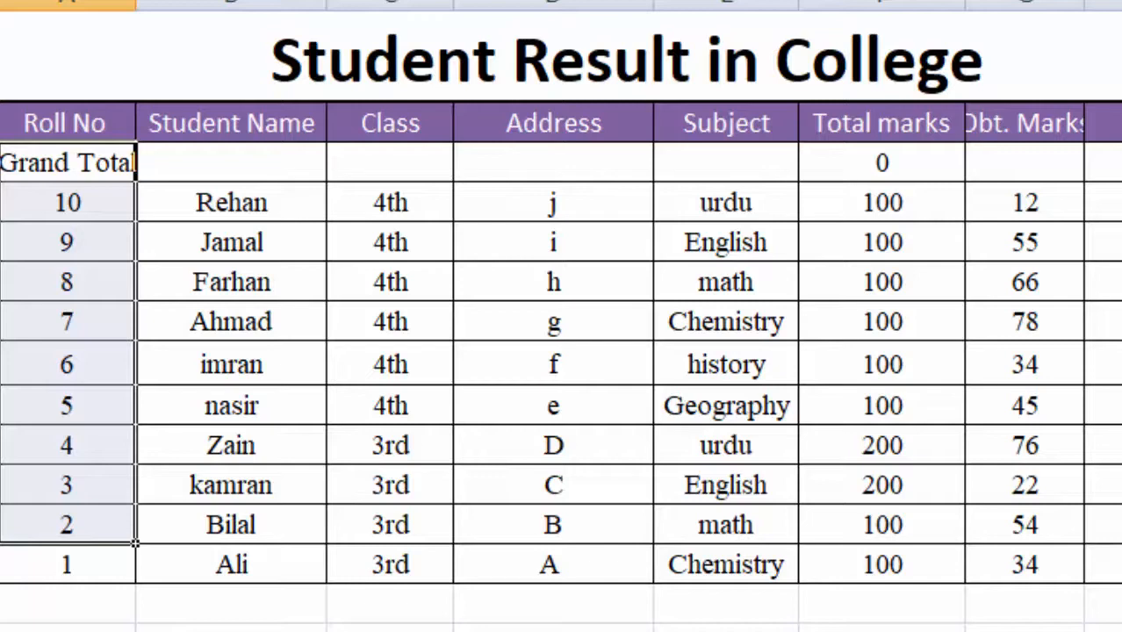
key("ctrl+z")
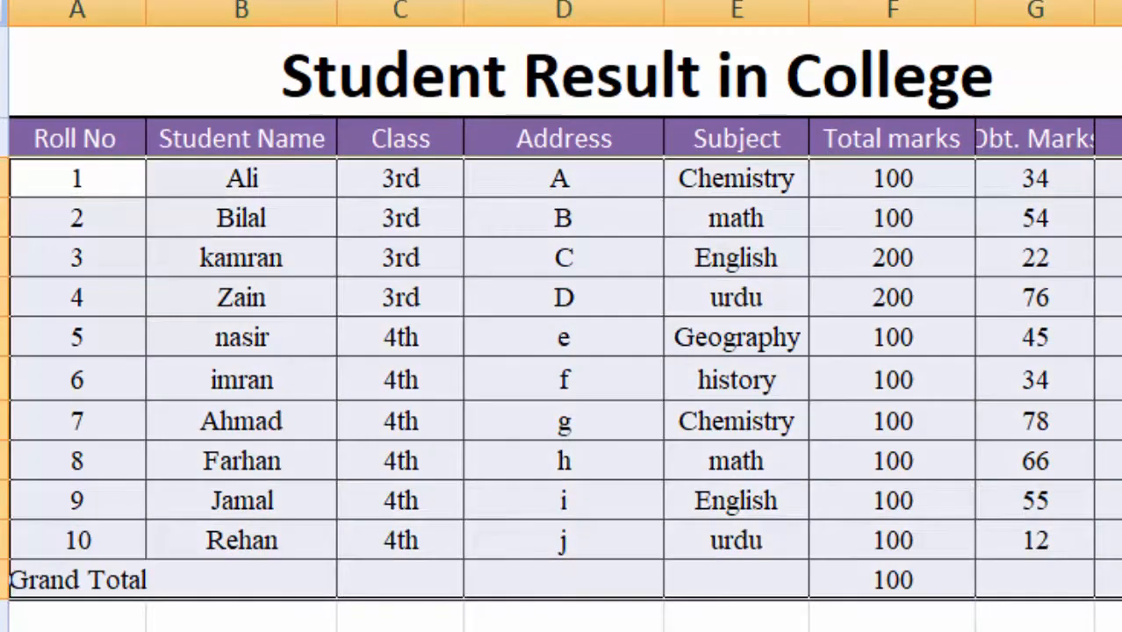
left_click(1109, 352)
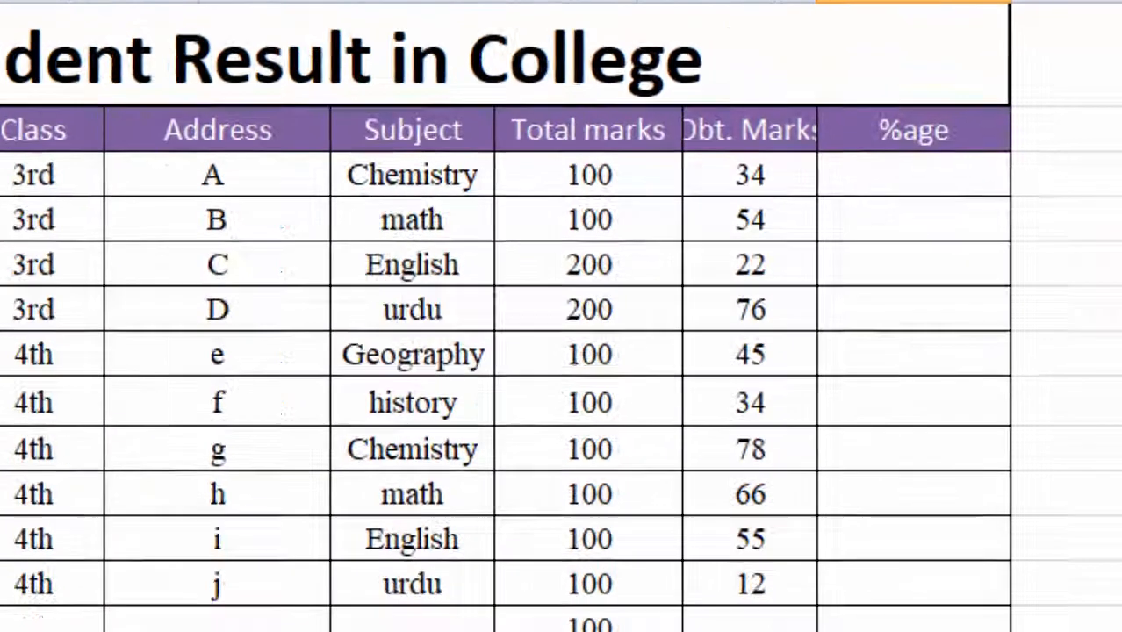
Step: Find the student listed under Roll No 8 by searching the sheet for the student's name
key("ctrl+f")
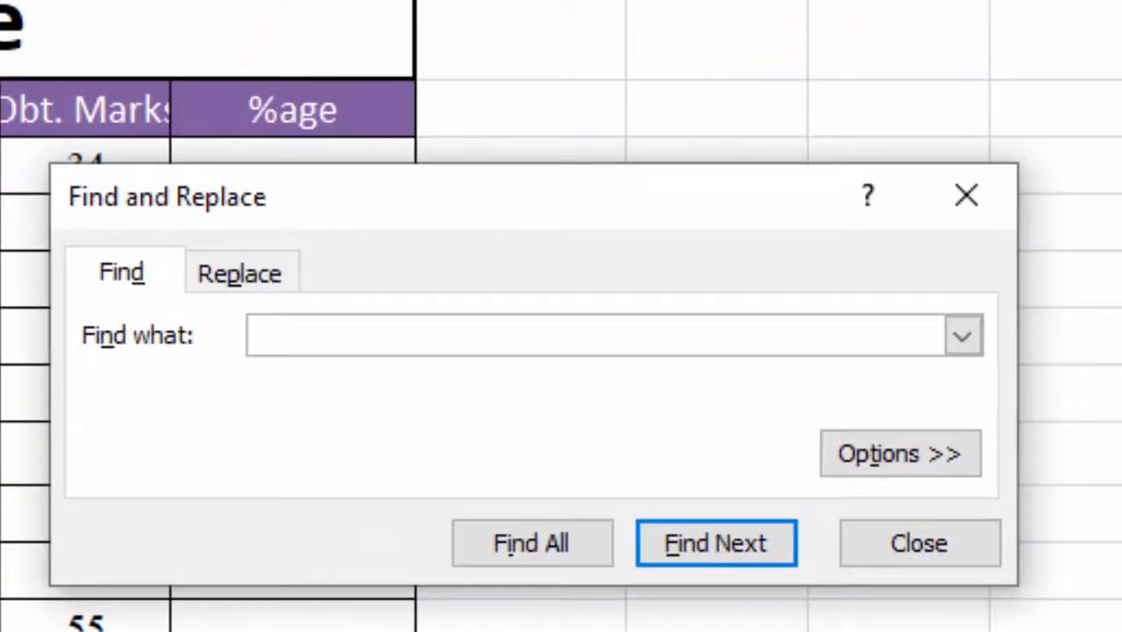
type("Farhan")
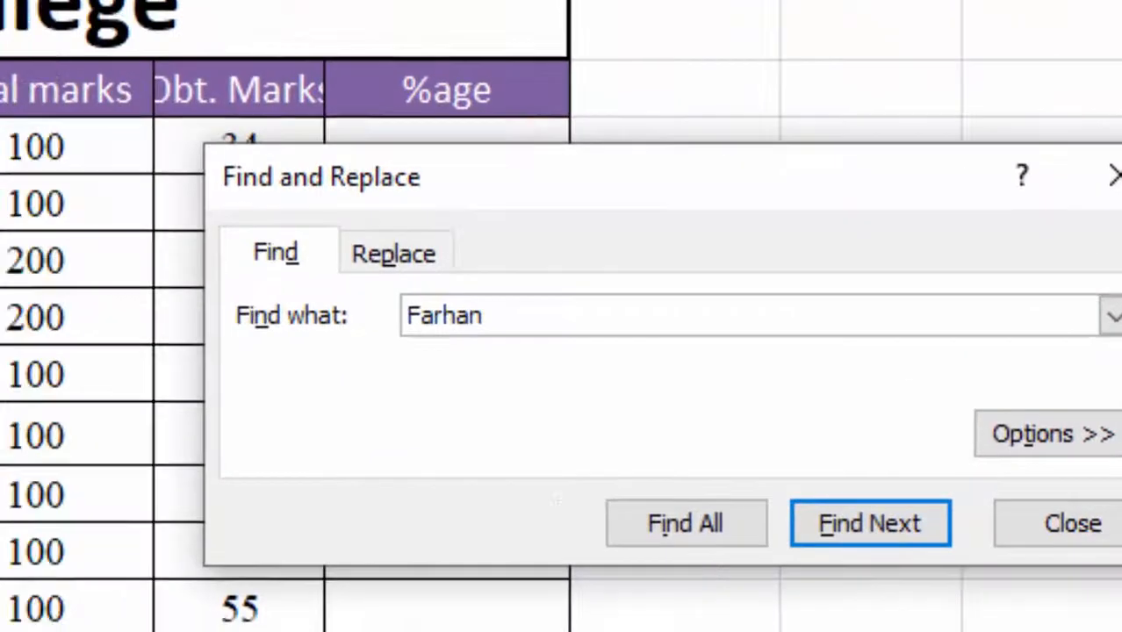
key("Return")
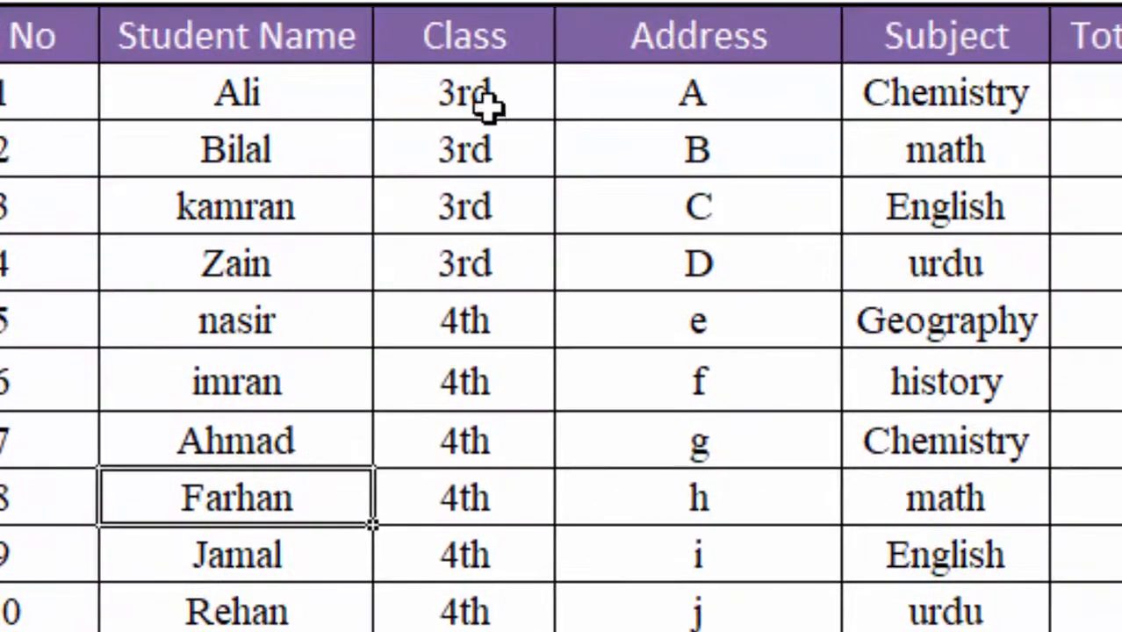
Step: Open the class entry in cell C4 for editing and select its letters "rd"
left_click(476, 94)
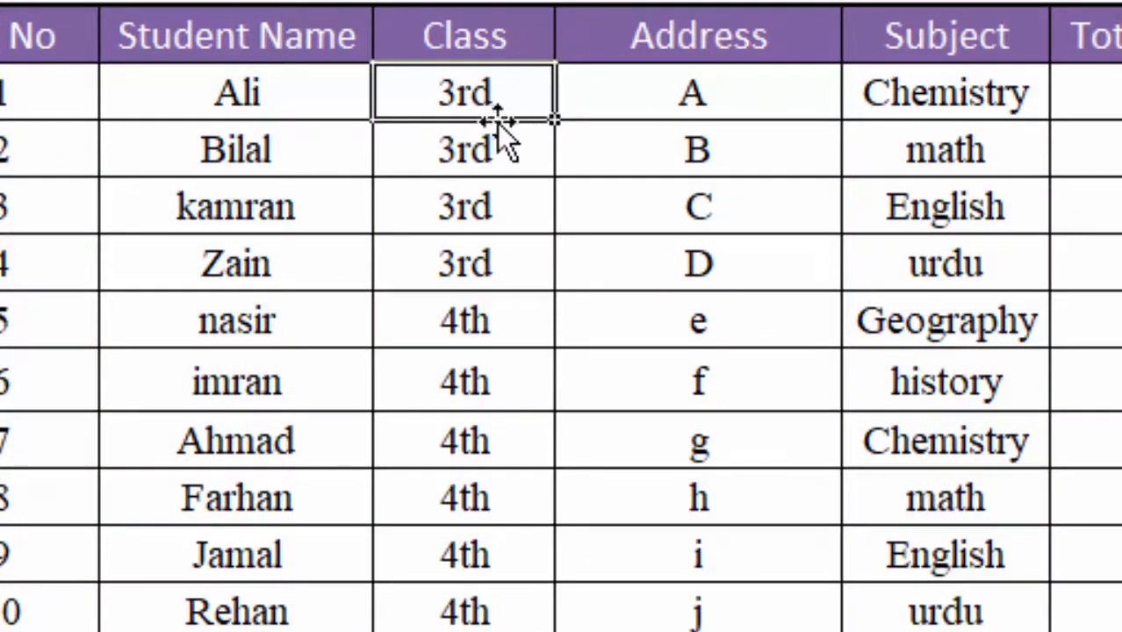
double_click(497, 88)
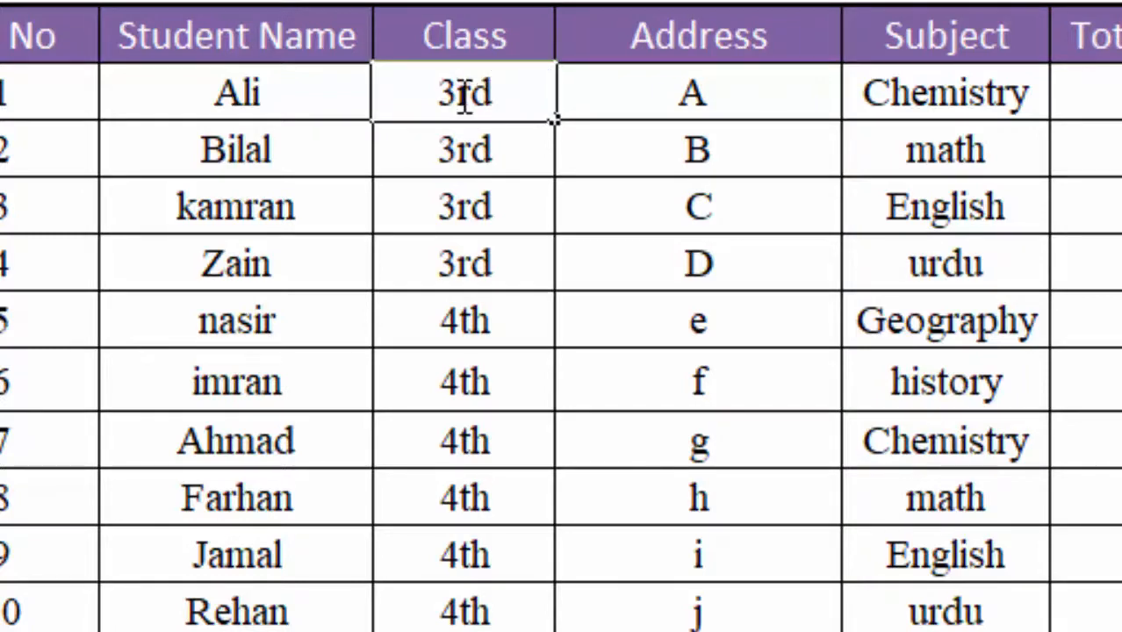
left_click_drag(466, 93, 494, 93)
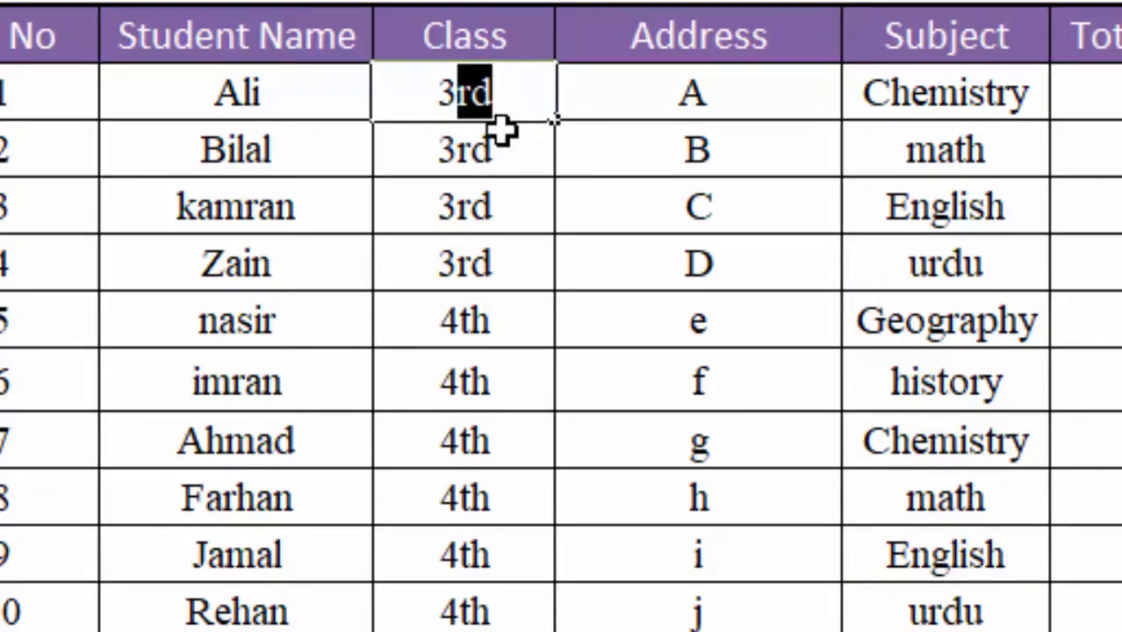
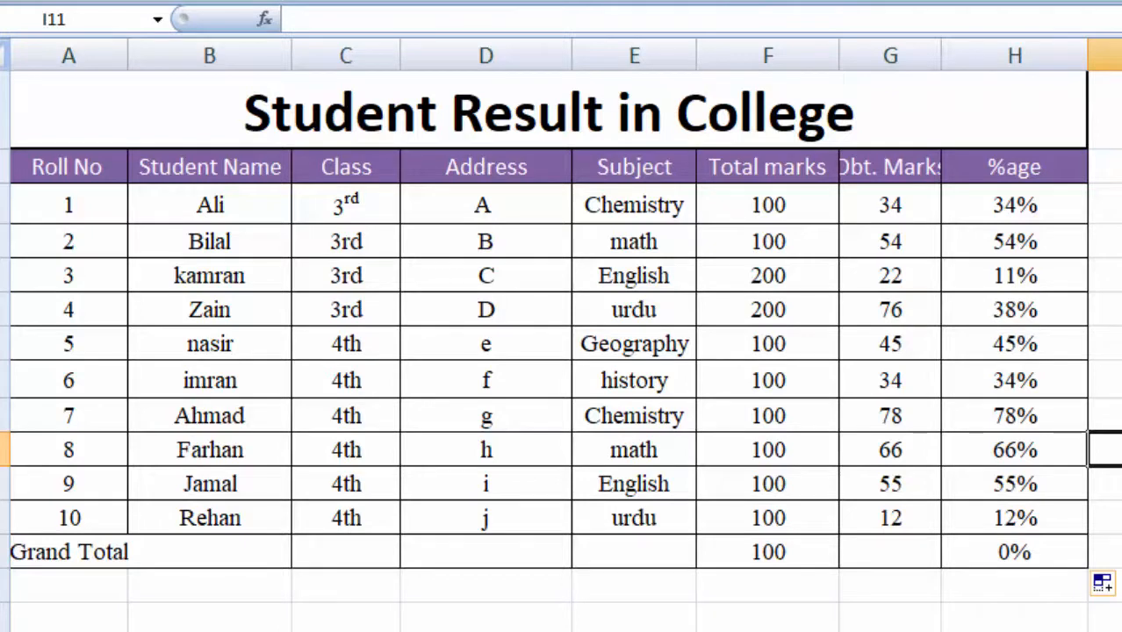
Step: Select the range A1:I15 around the whole result table and clear its formats
key("F10")
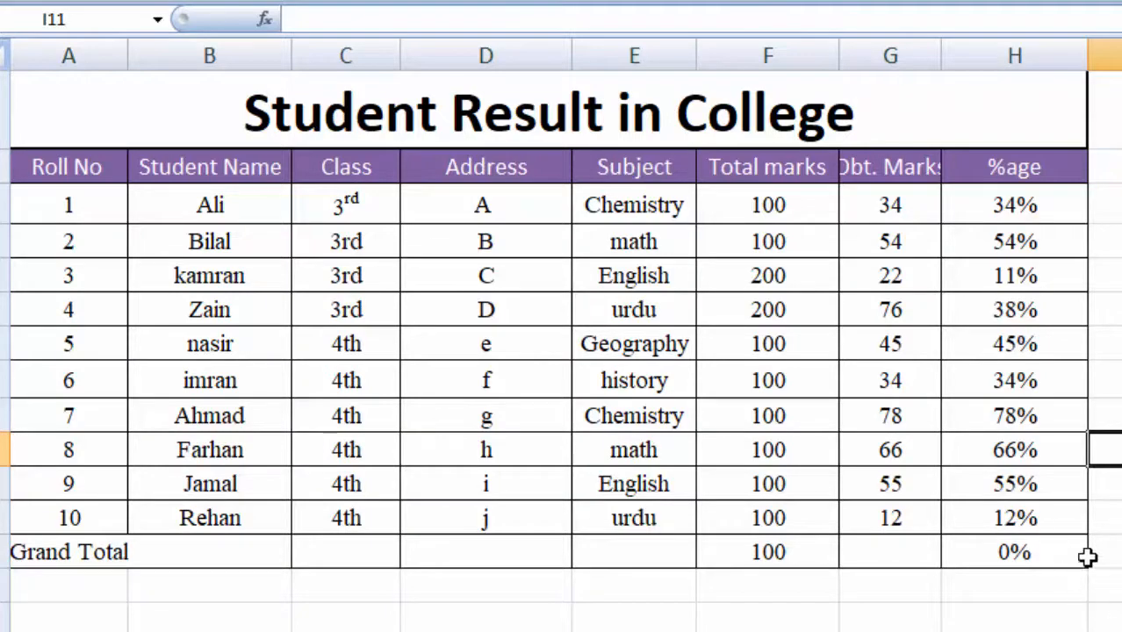
left_click(1102, 587)
left_click_drag(1102, 588, 23, 63)
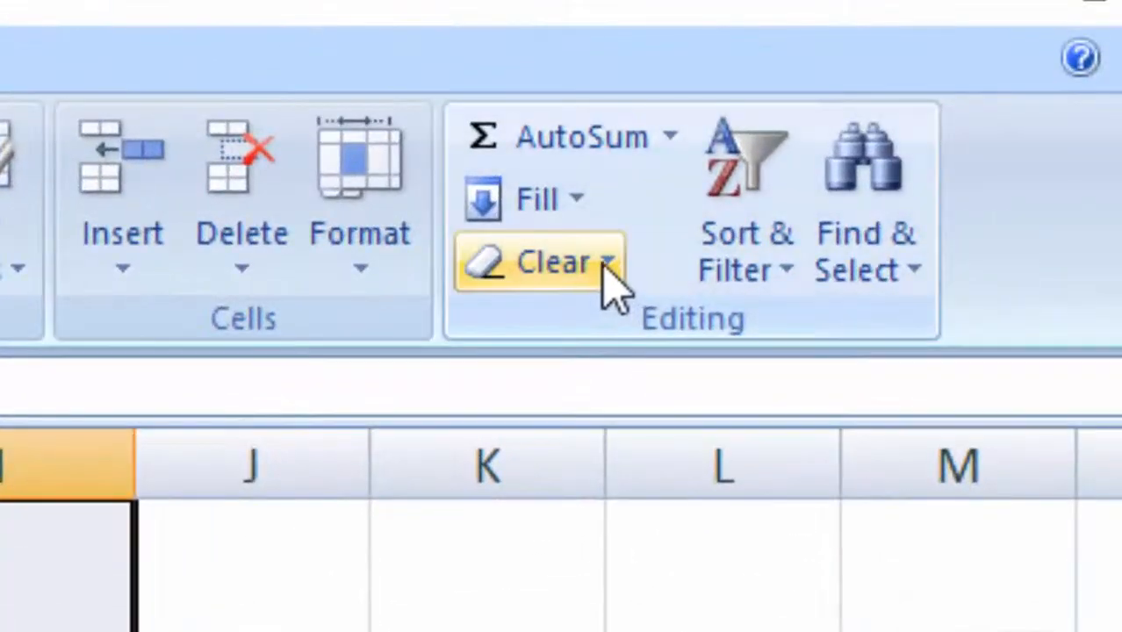
left_click(604, 264)
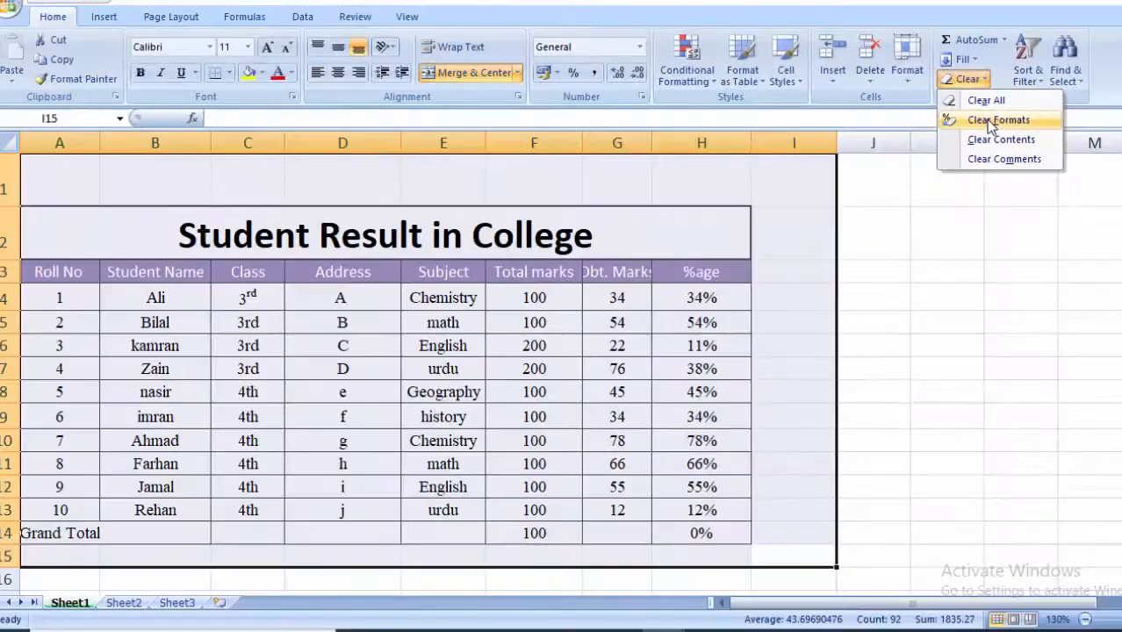
left_click(619, 397)
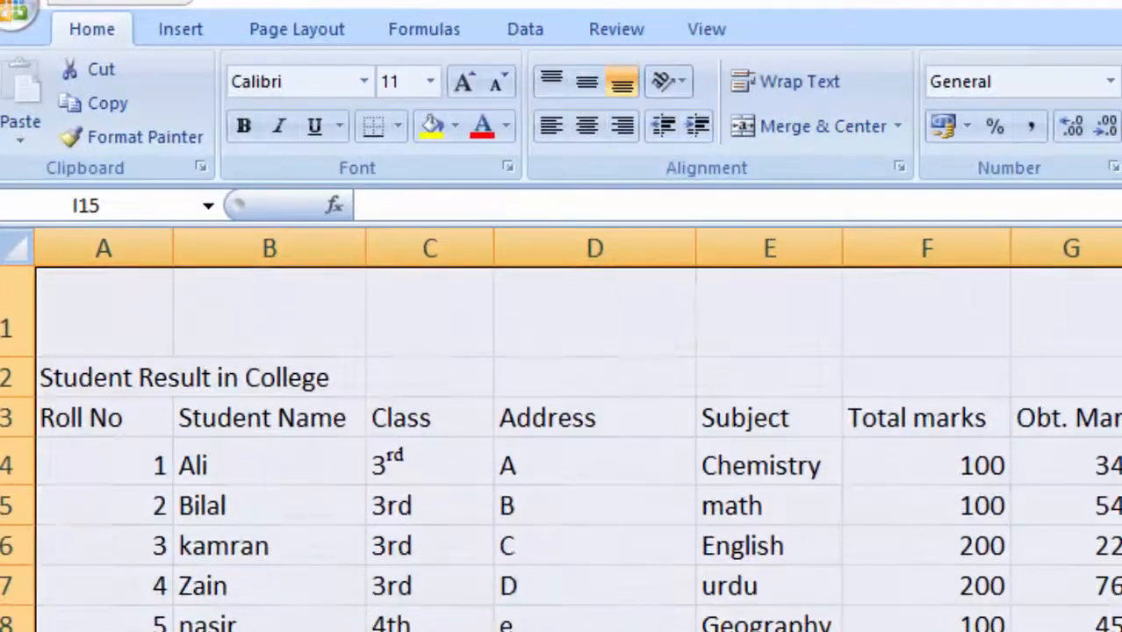
left_click(1121, 631)
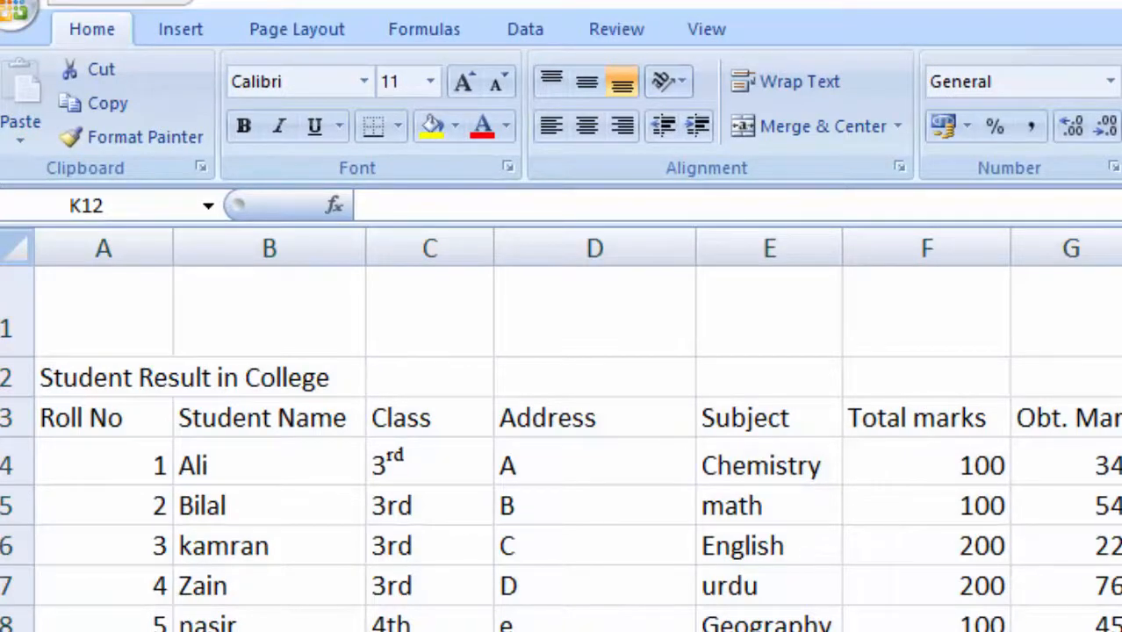
Step: Inspect the title cells in row 2, undo the clearing of formats and deselect the table
left_click(317, 377)
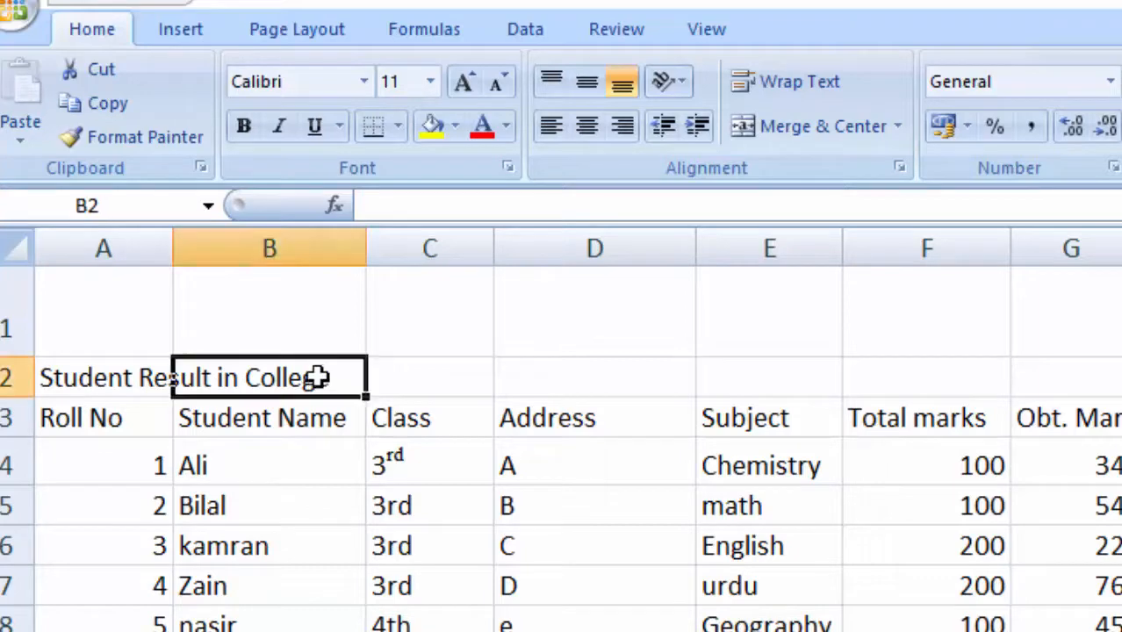
left_click(406, 377)
left_click_drag(90, 381, 356, 378)
left_click(571, 386)
left_click(1121, 506)
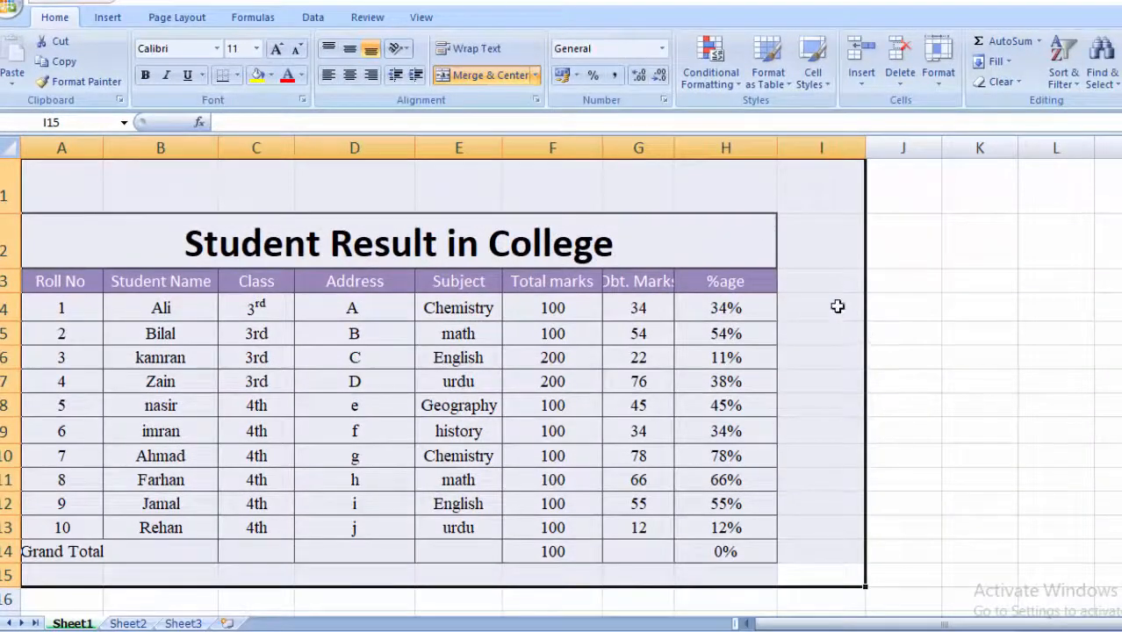
left_click(896, 327)
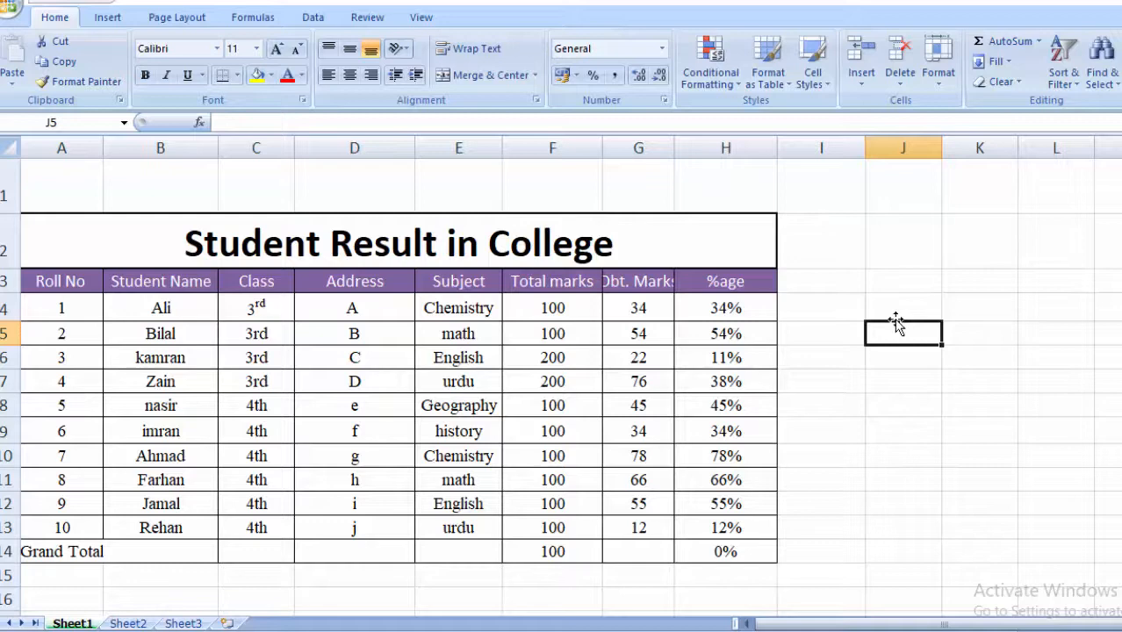
Step: Hide column G, which holds the obtained marks
key("Up")
key("Up")
key("Up")
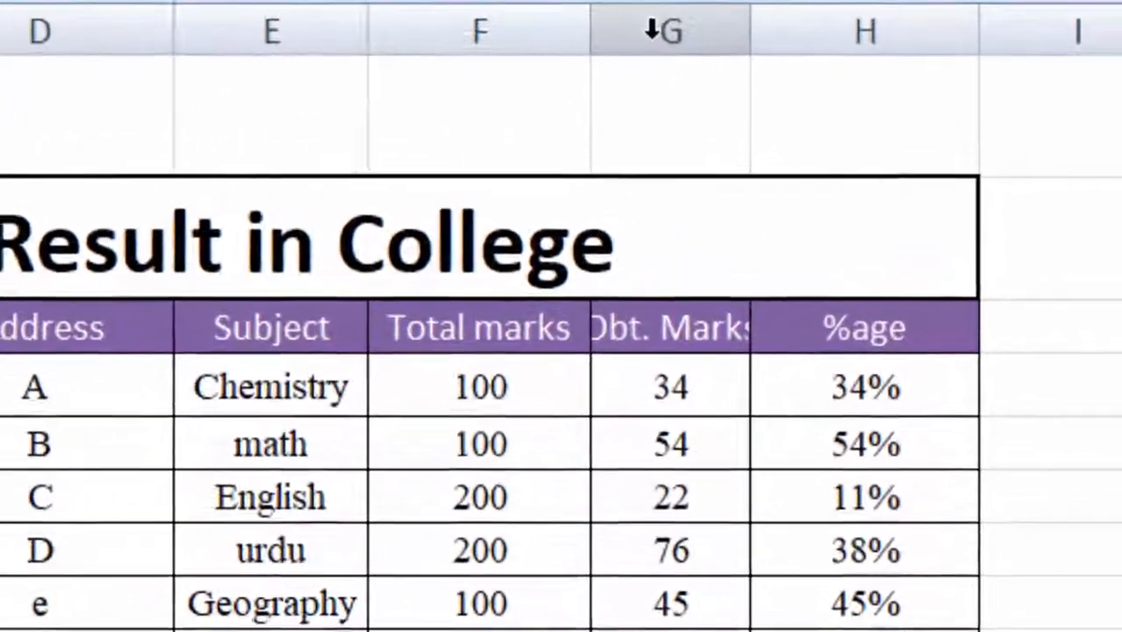
left_click(651, 31)
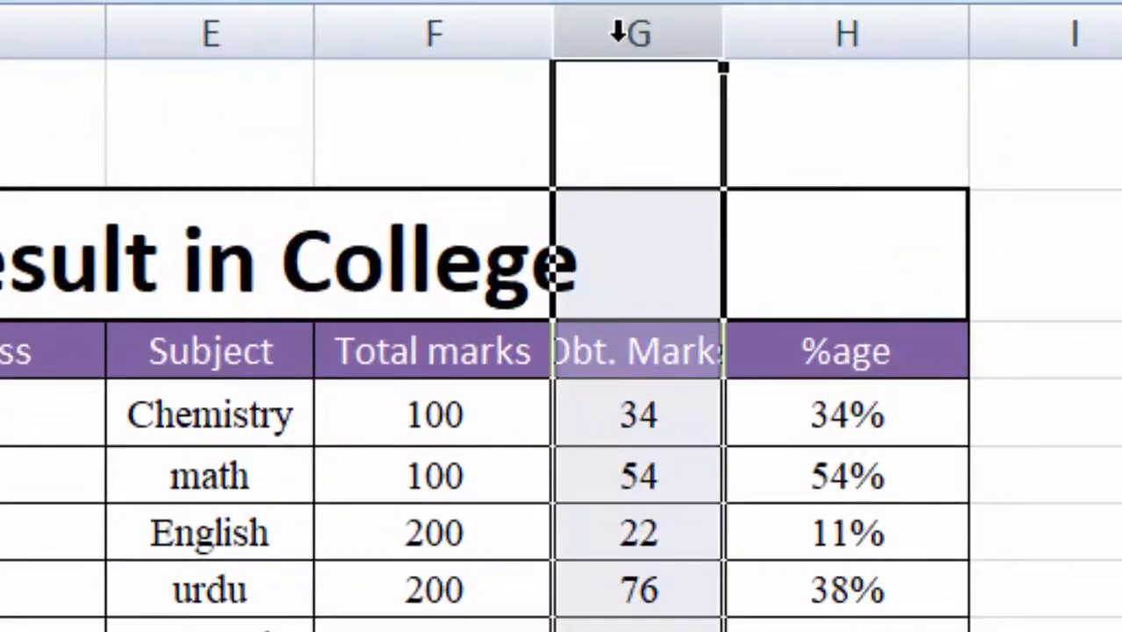
right_click(619, 33)
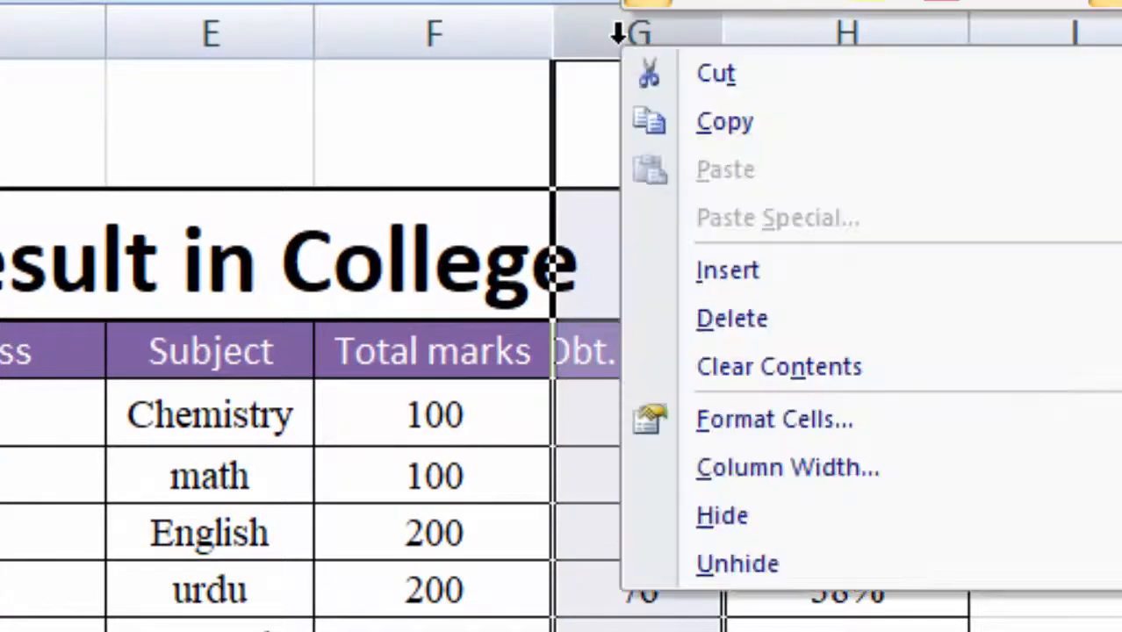
left_click(753, 517)
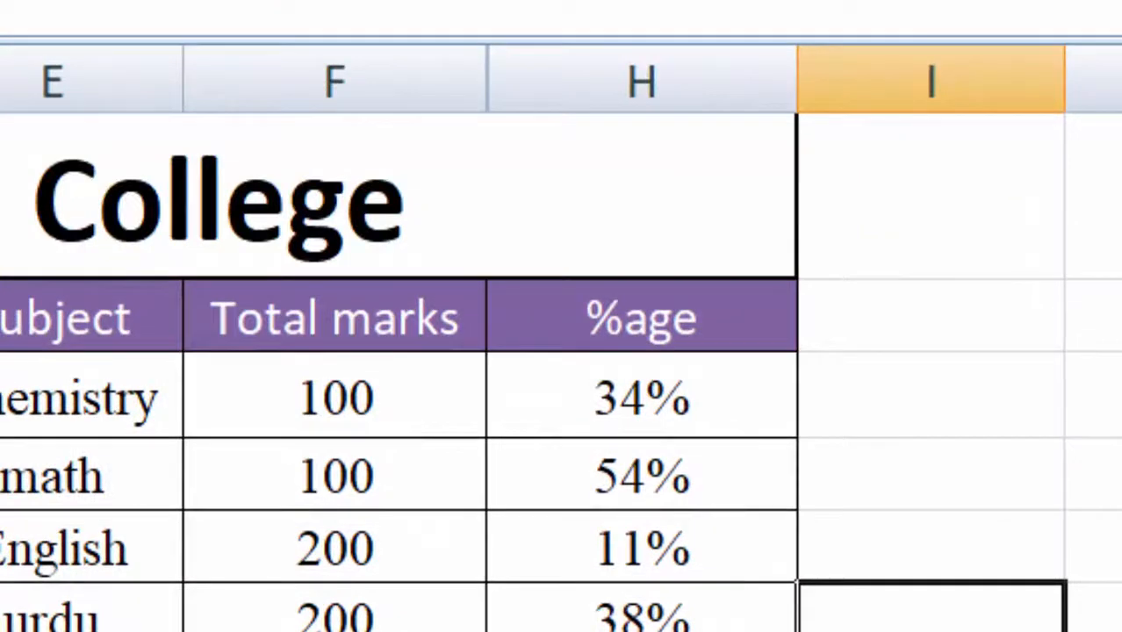
Step: Unhide the obtained marks column between columns F and H and deselect the columns
left_click(331, 79)
left_click_drag(489, 78, 534, 77)
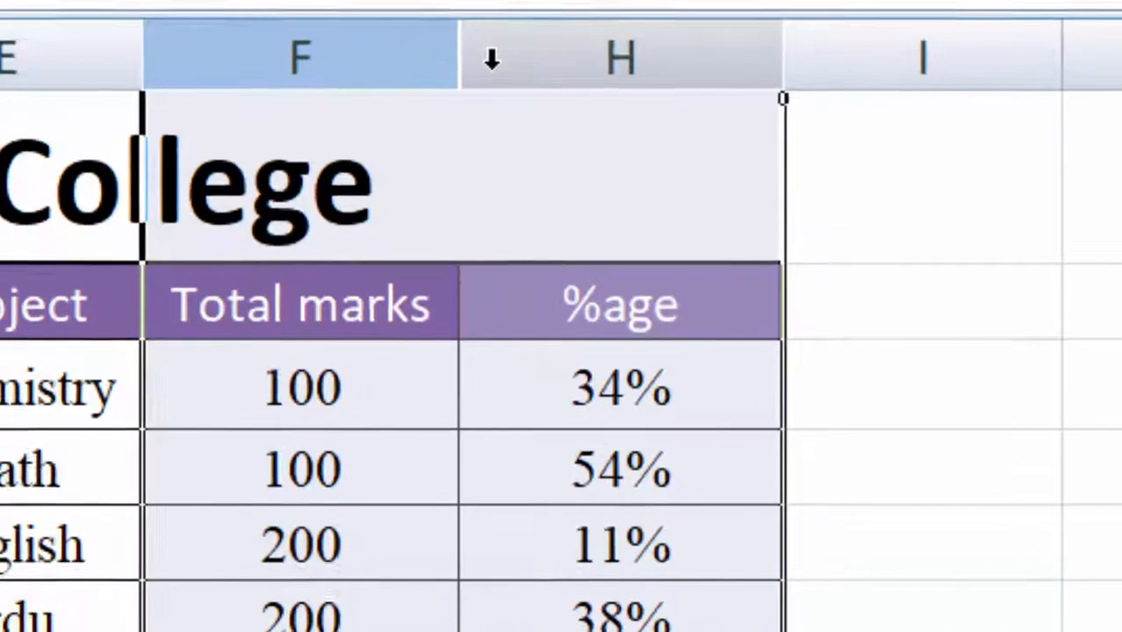
right_click(518, 83)
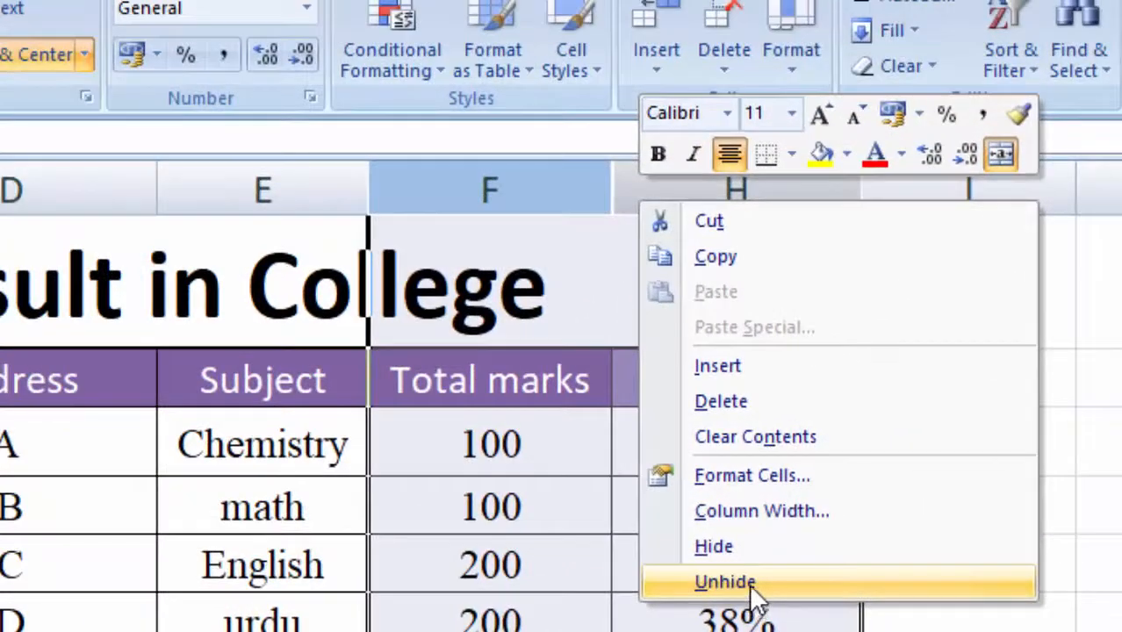
left_click(751, 582)
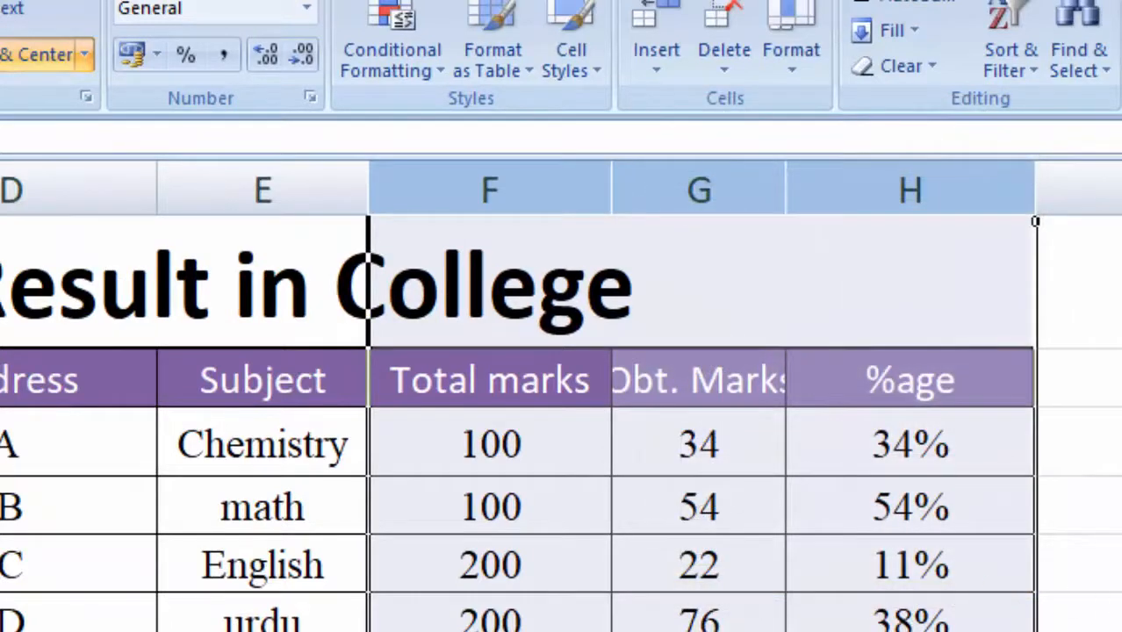
left_click(1079, 624)
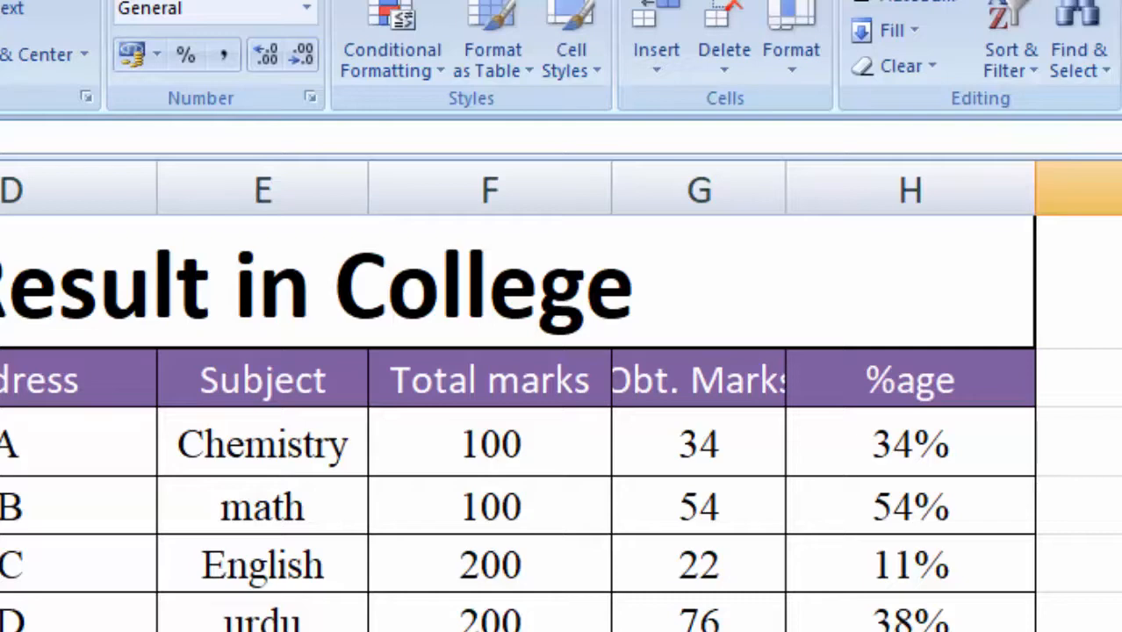
scroll(562, 395, "down", 3)
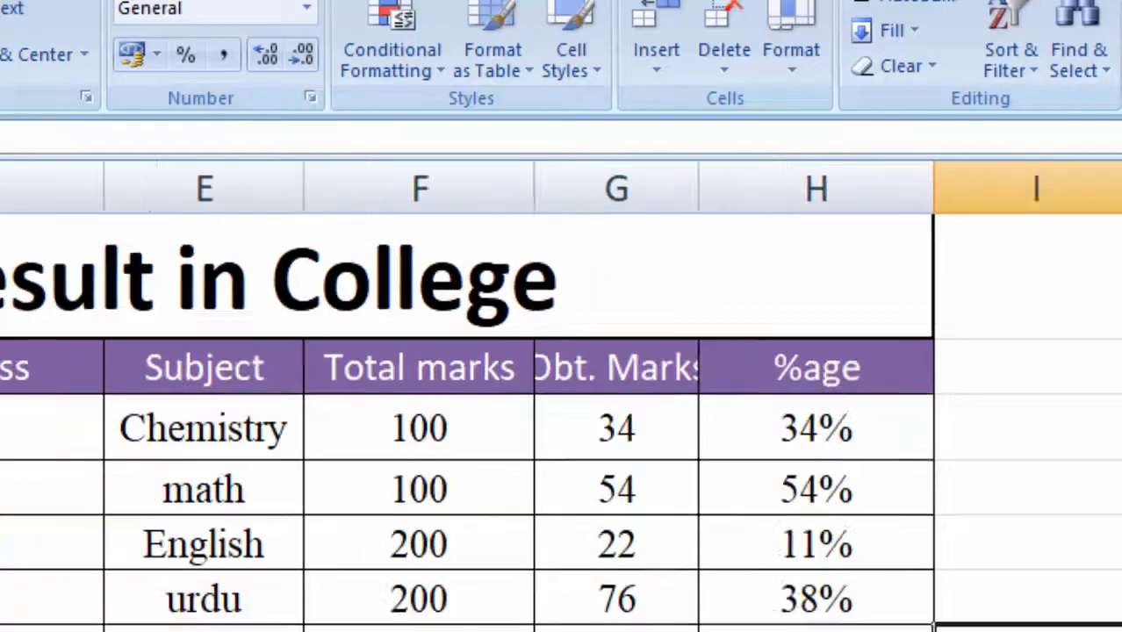
left_click(1035, 579)
left_click(934, 579)
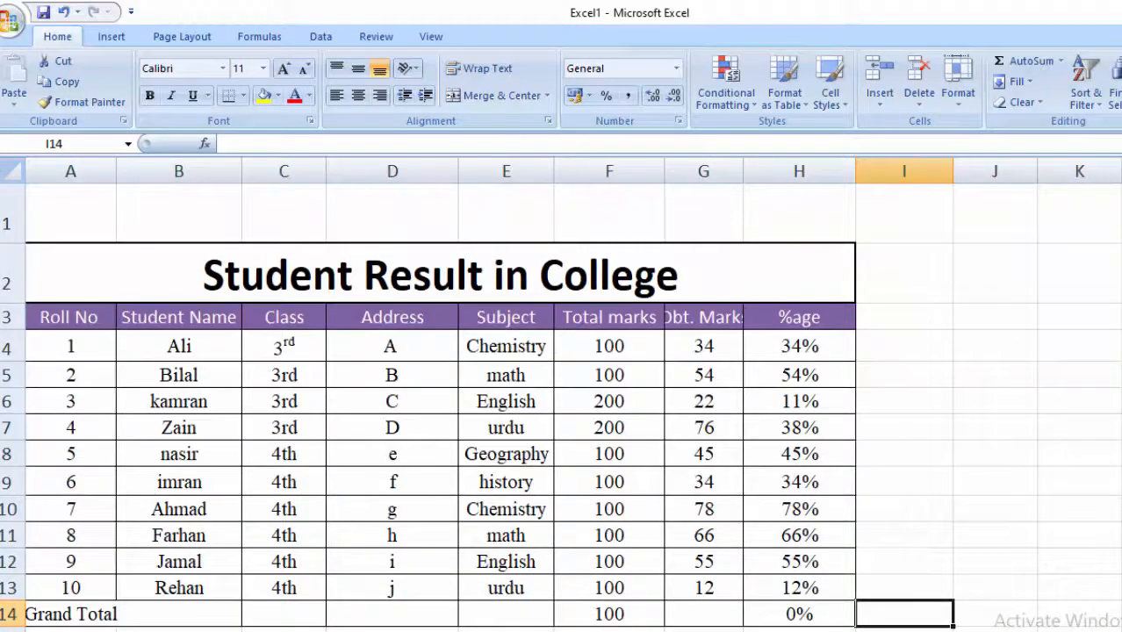
scroll(562, 396, "down", 1)
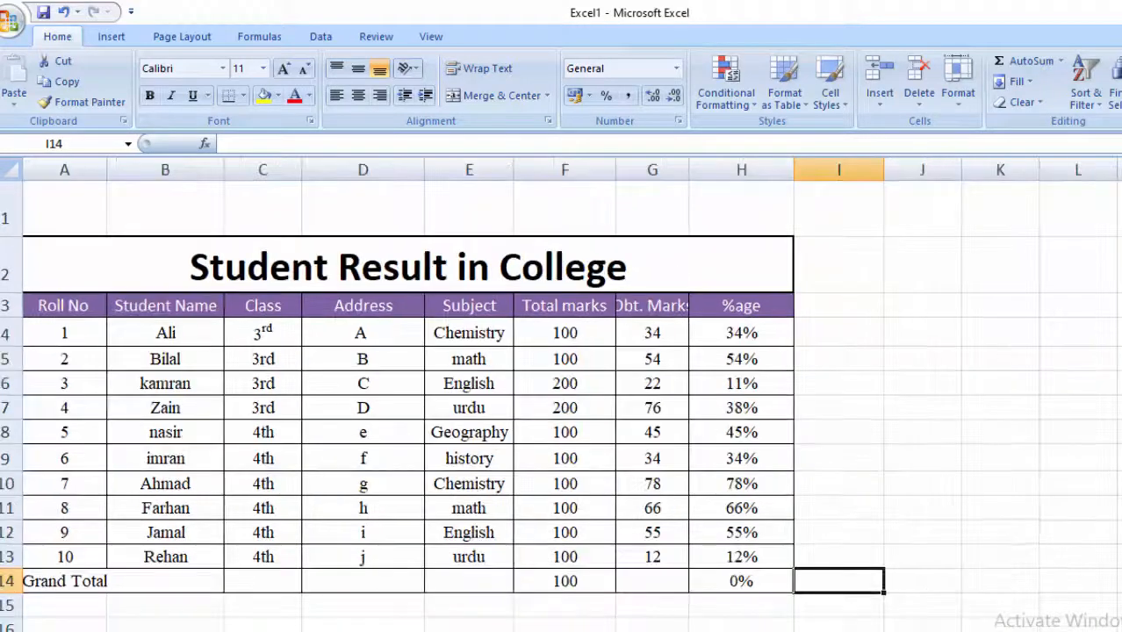
left_click(880, 530)
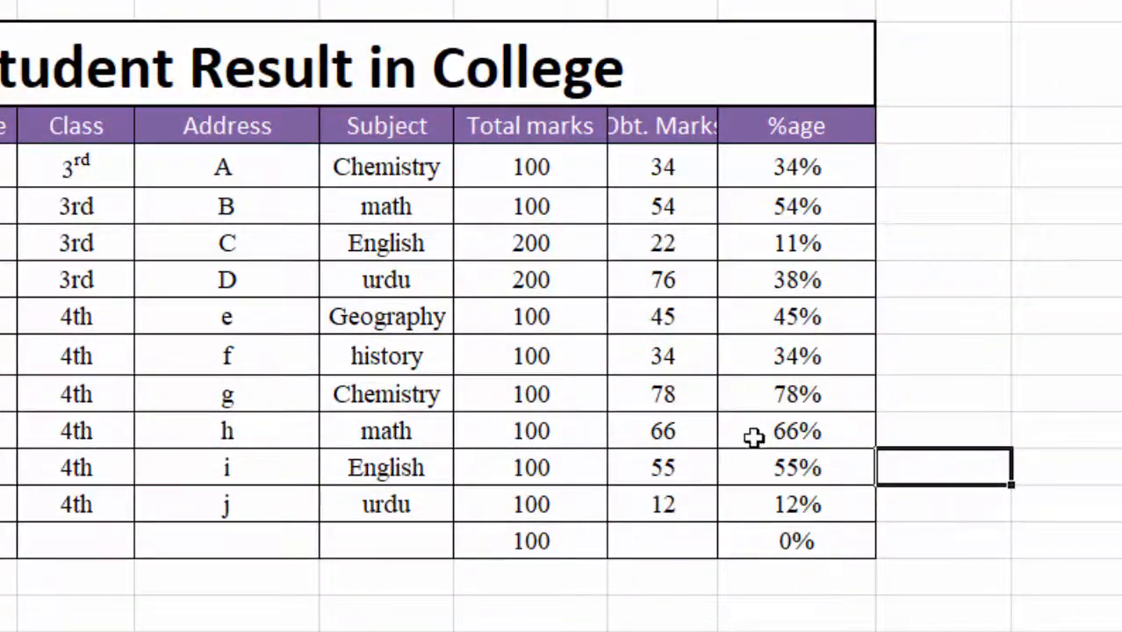
scroll(1087, 381, "down", 2)
scroll(1087, 378, "up", 2)
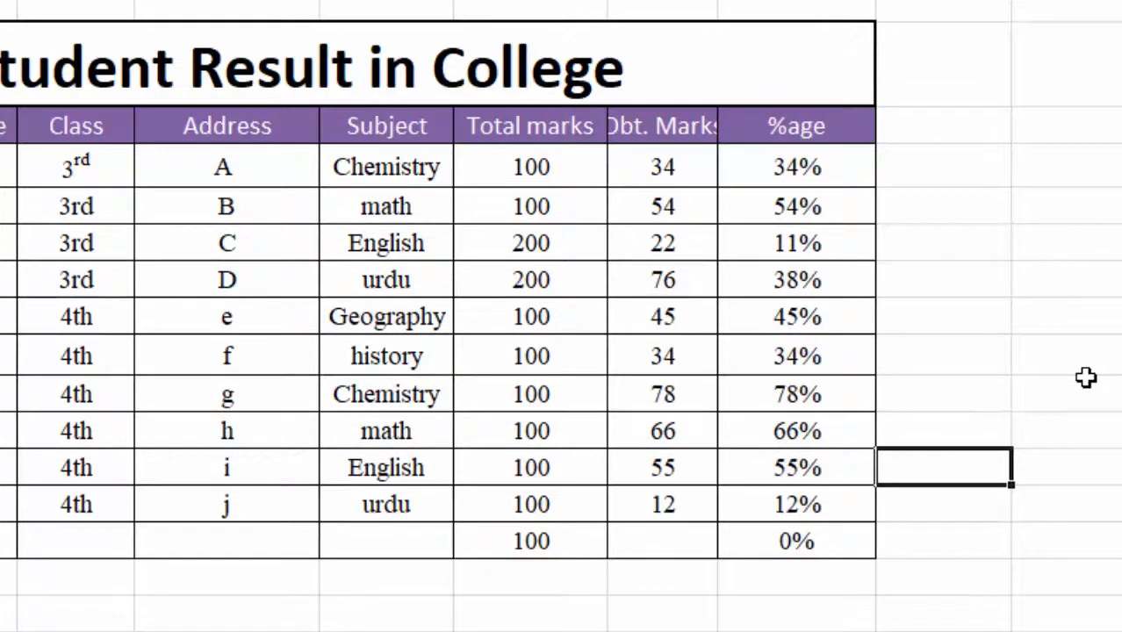
Step: Select the students' obtained marks in G4:G13 to review them and deselect the range
left_click(664, 167)
left_click_drag(664, 167, 667, 503)
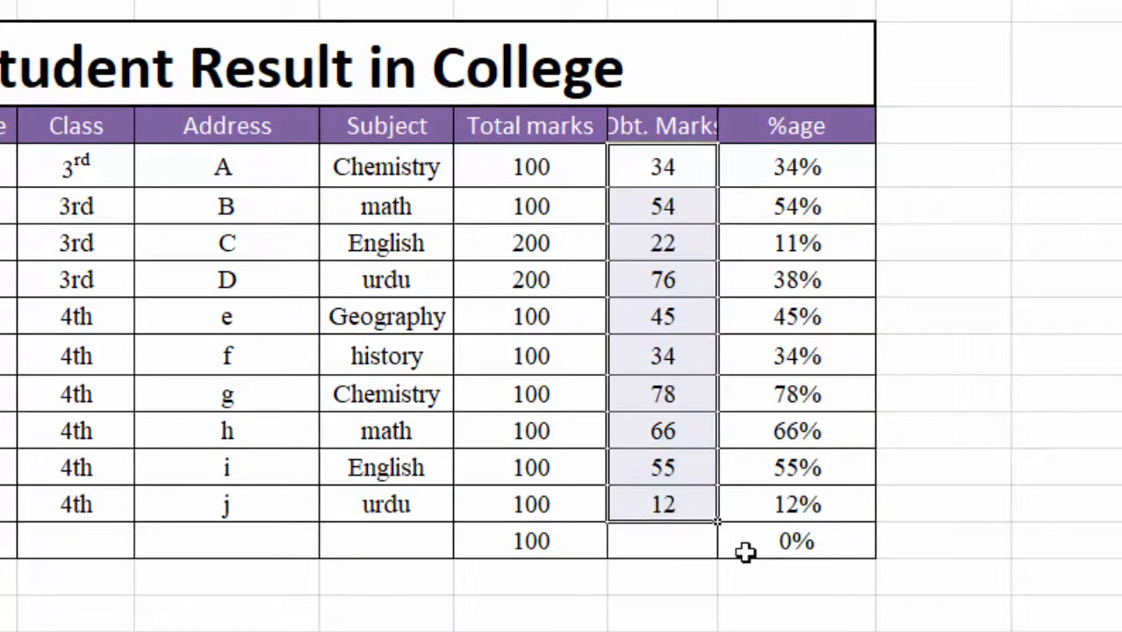
scroll(999, 477, "down", 2)
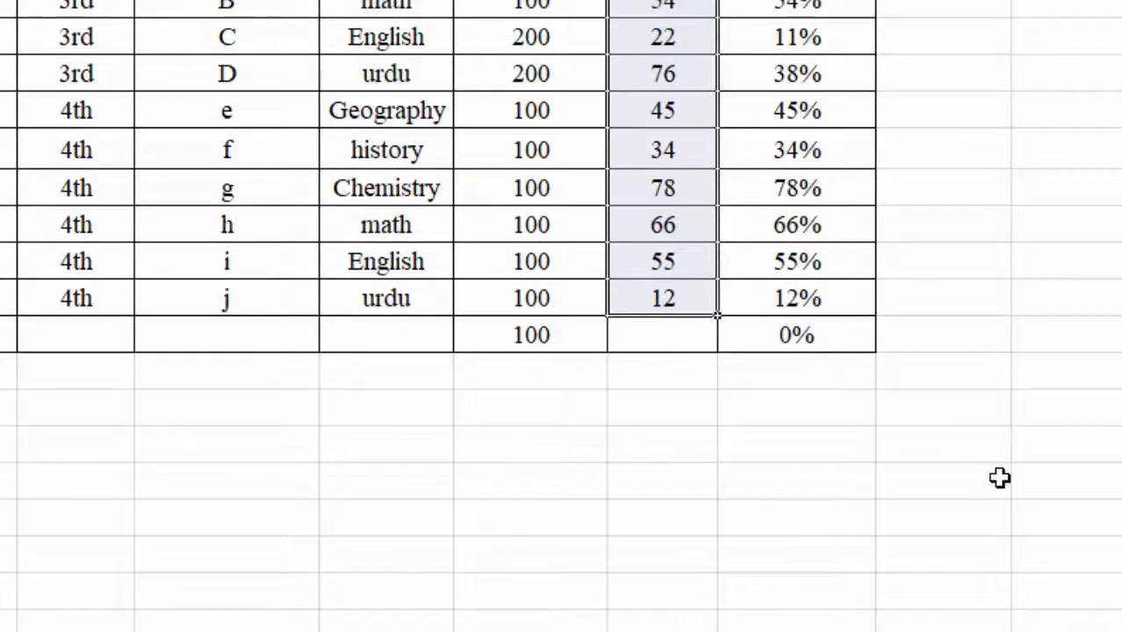
left_click(661, 343)
left_click(934, 396)
left_click(1121, 512)
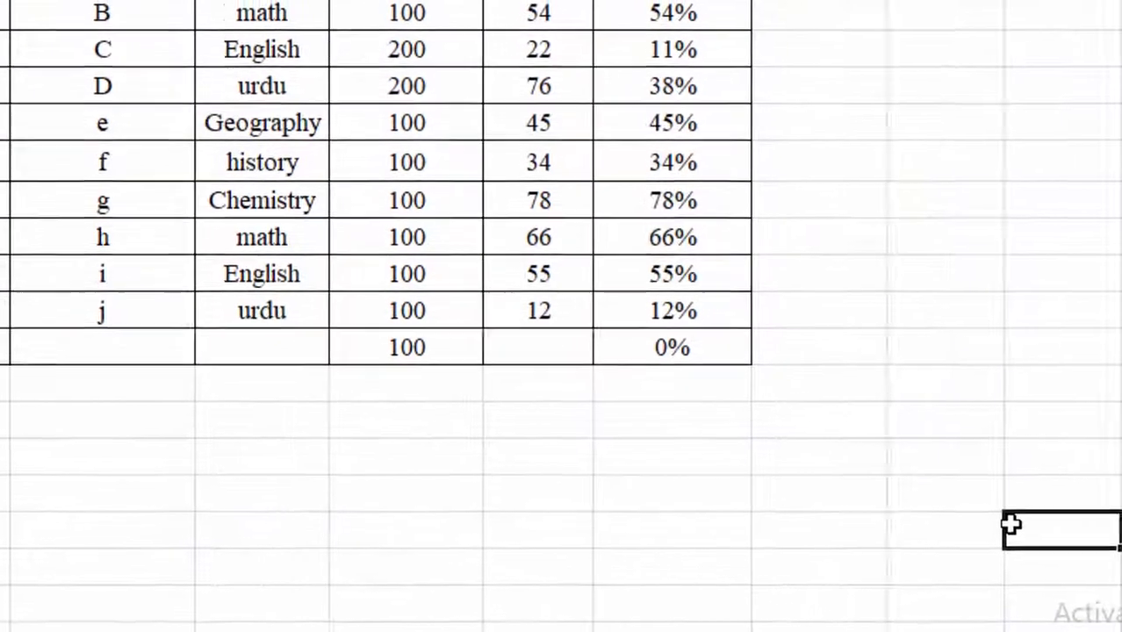
left_click(612, 555)
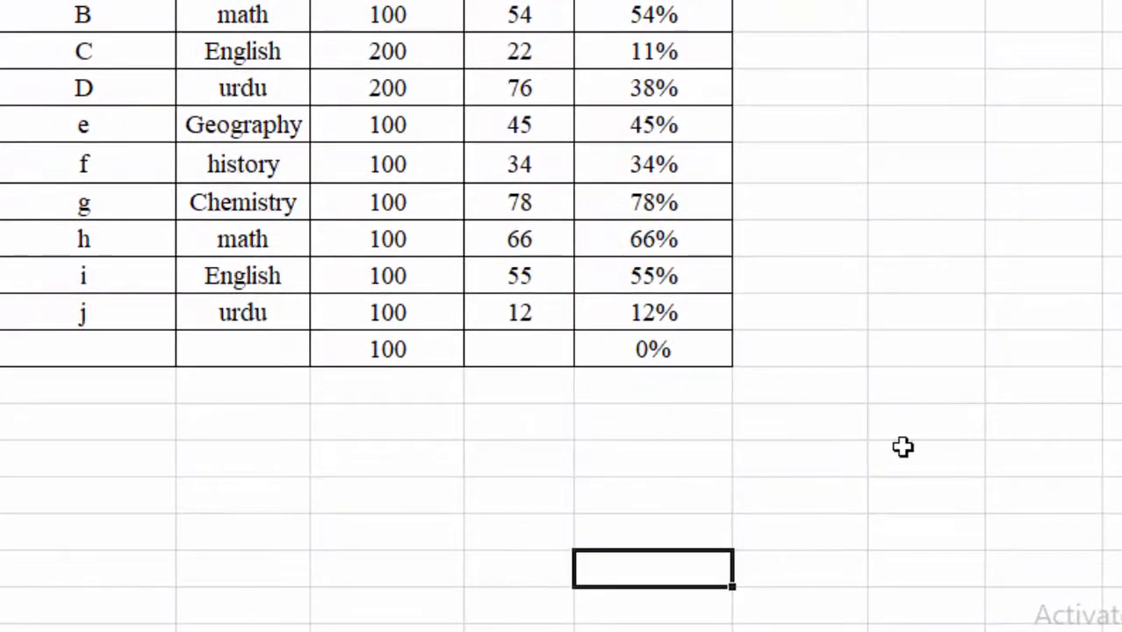
left_click(860, 551)
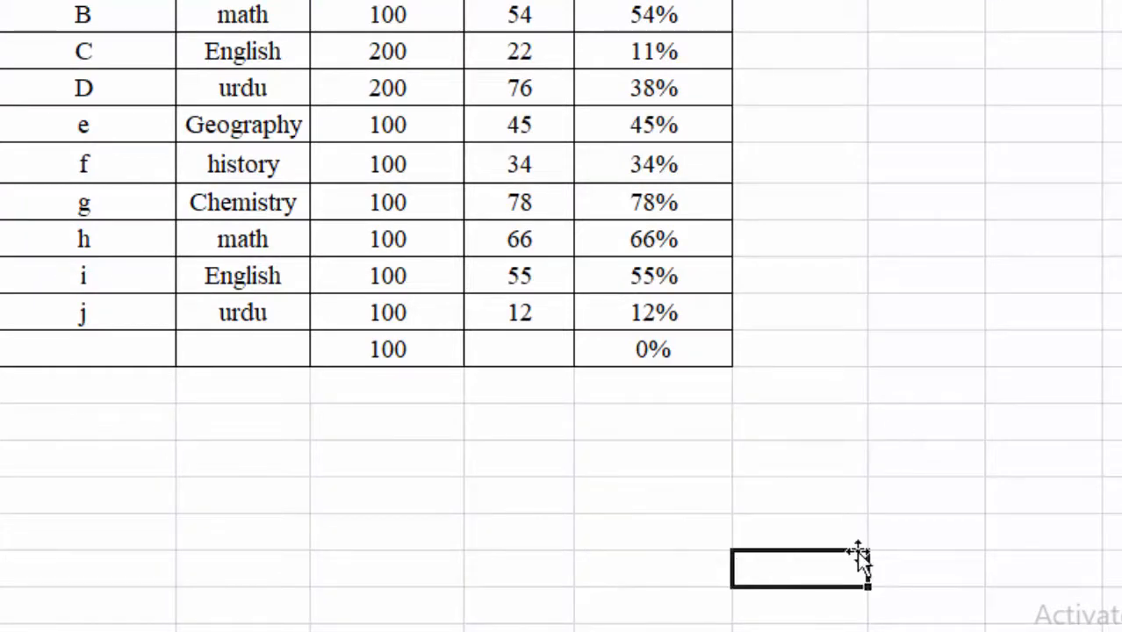
left_click(636, 575)
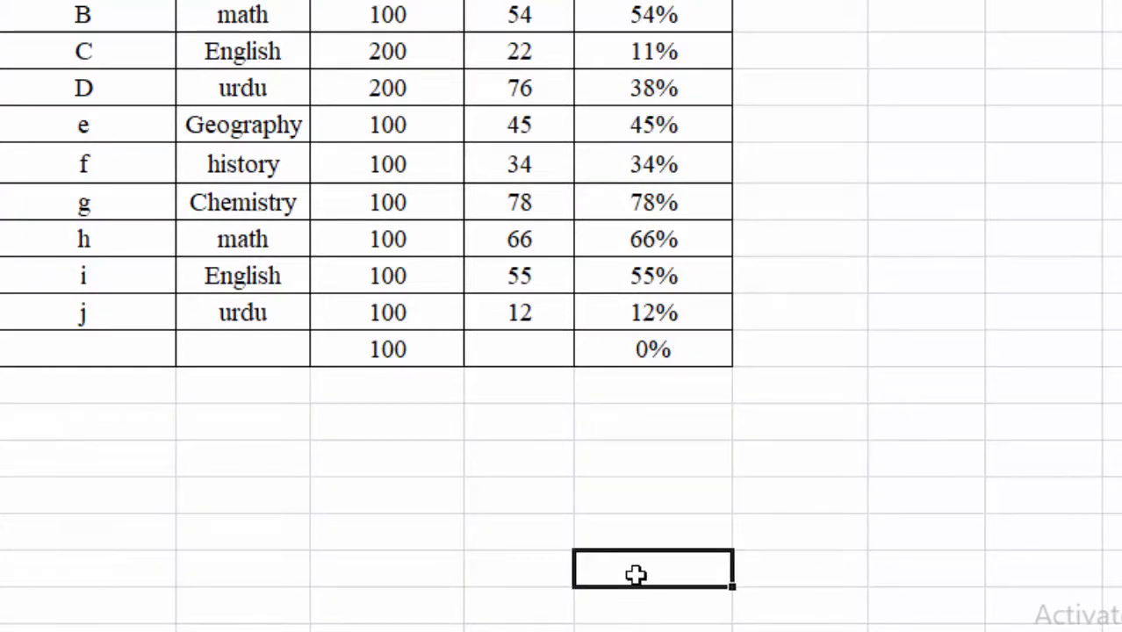
scroll(939, 458, "up", 2)
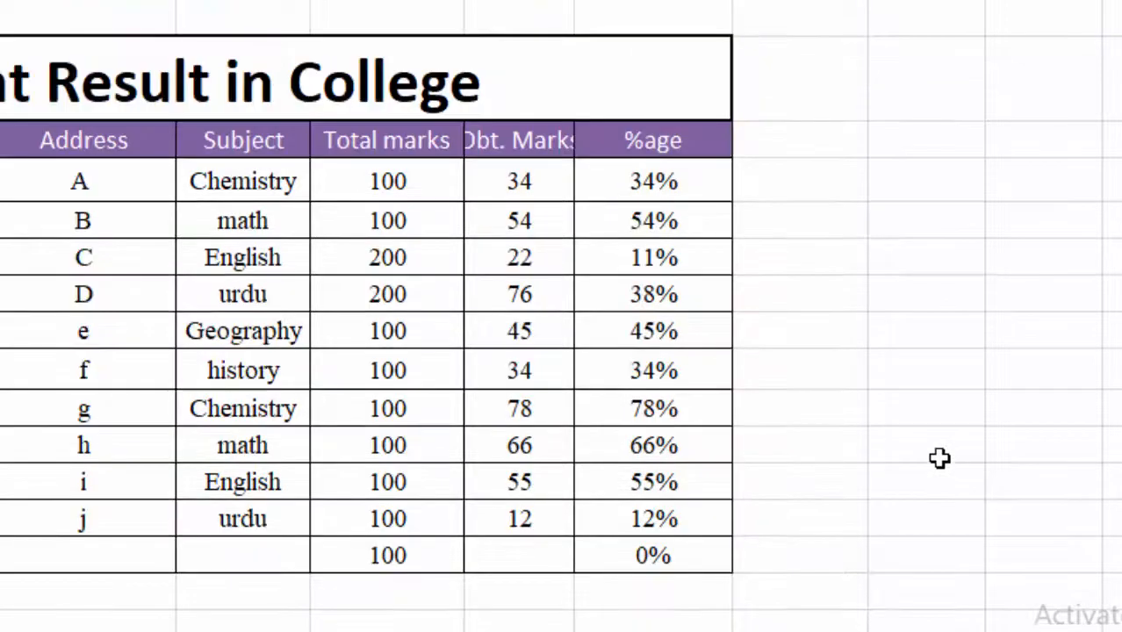
scroll(939, 458, "down", 2)
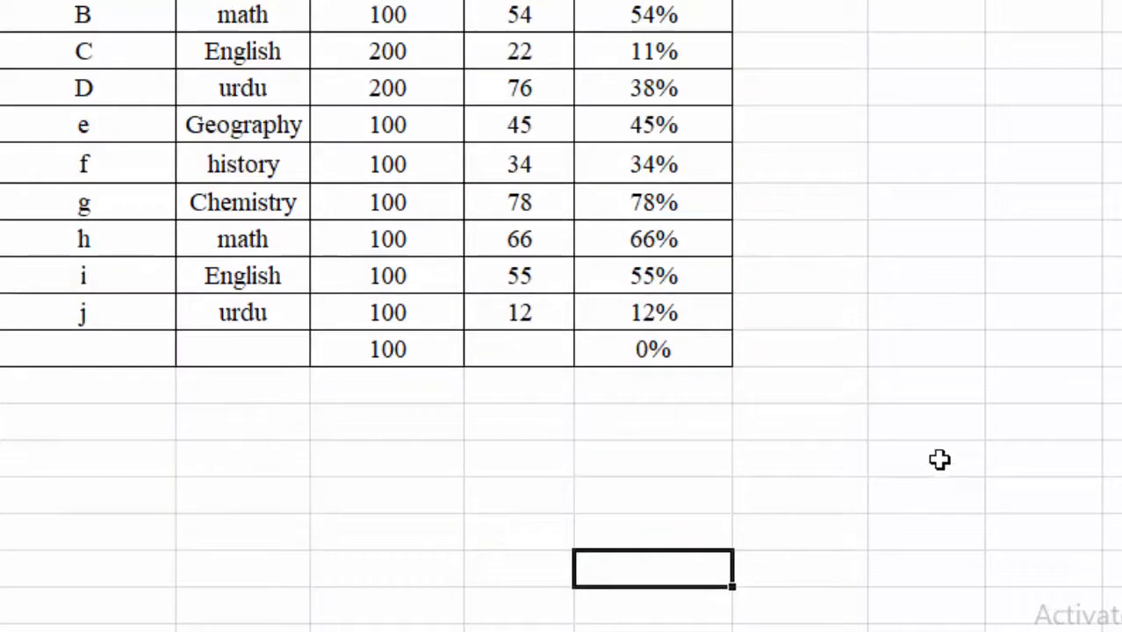
left_click(817, 569)
left_click(617, 569)
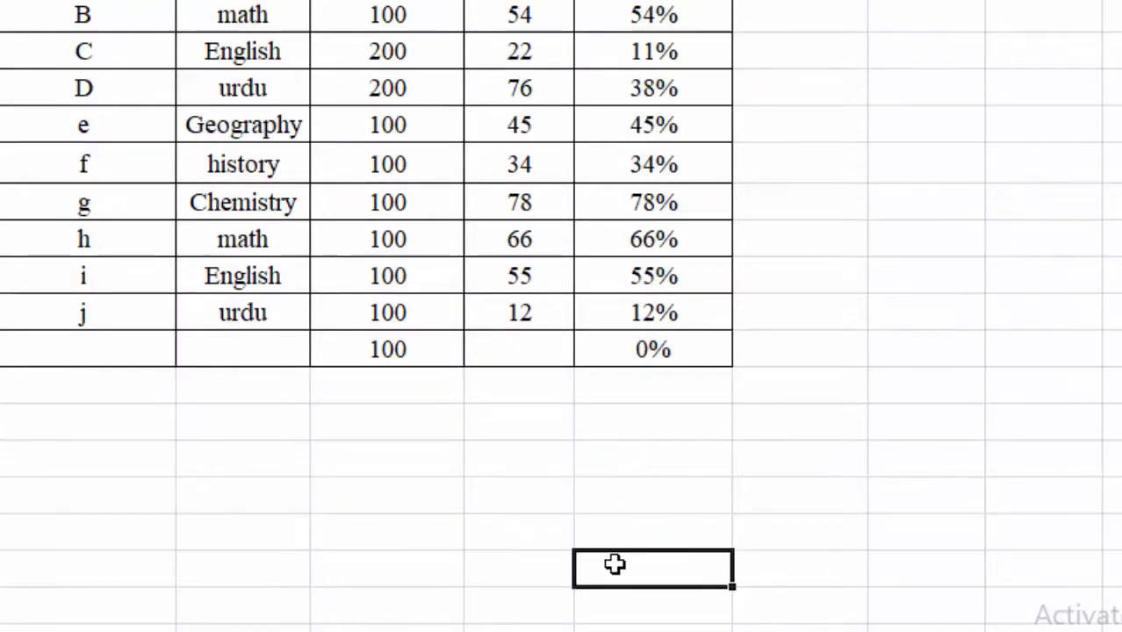
left_click(540, 461)
Step: Total the obtained marks in the Grand Total row's cell G14 with AutoSum over G4:G13
left_click(519, 343)
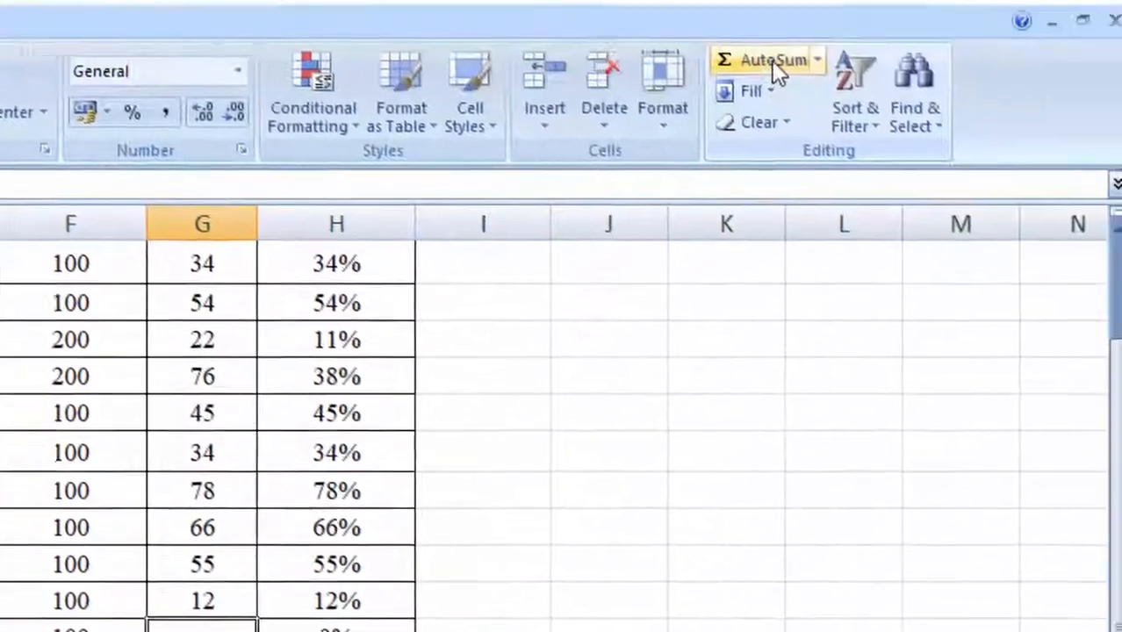
left_click(772, 68)
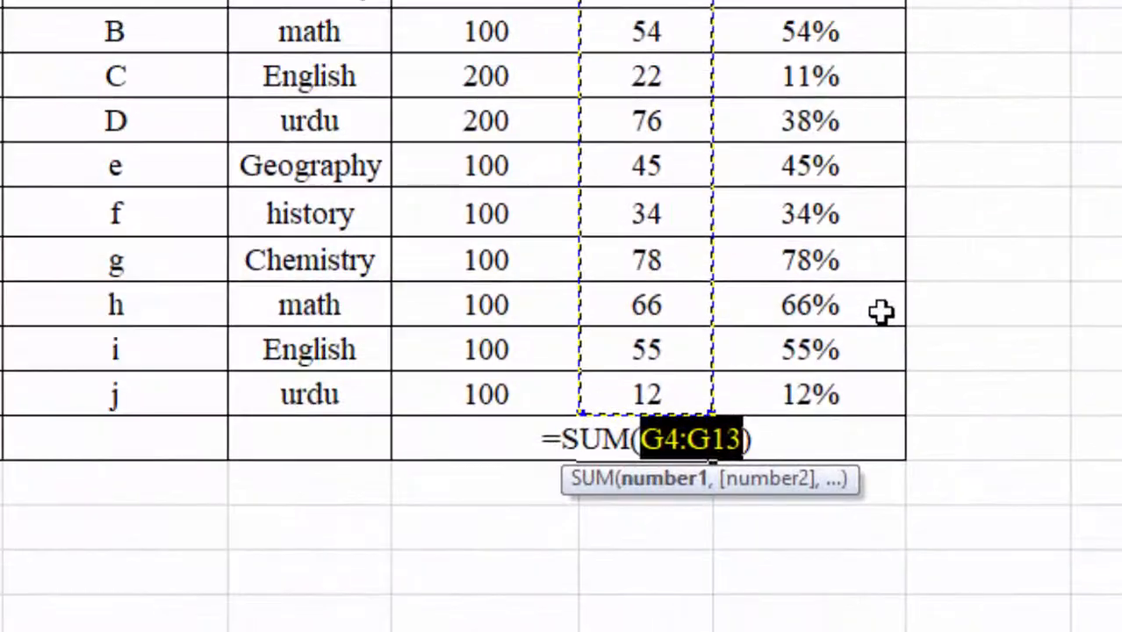
key("Return")
scroll(914, 422, "up", 2)
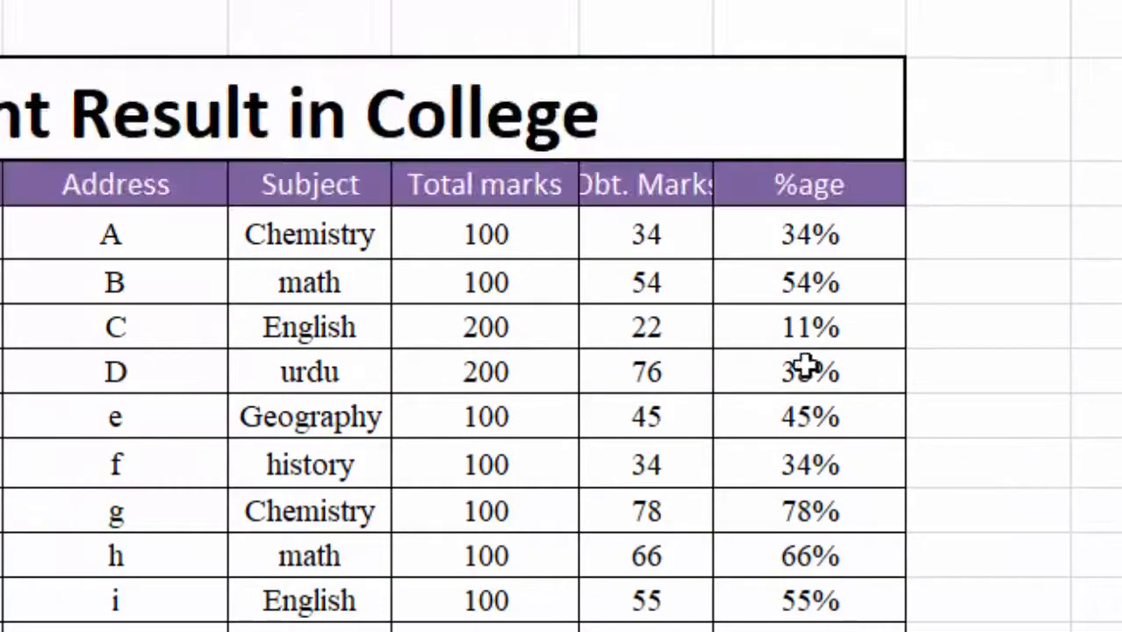
left_click(1107, 570)
scroll(1098, 562, "down", 2)
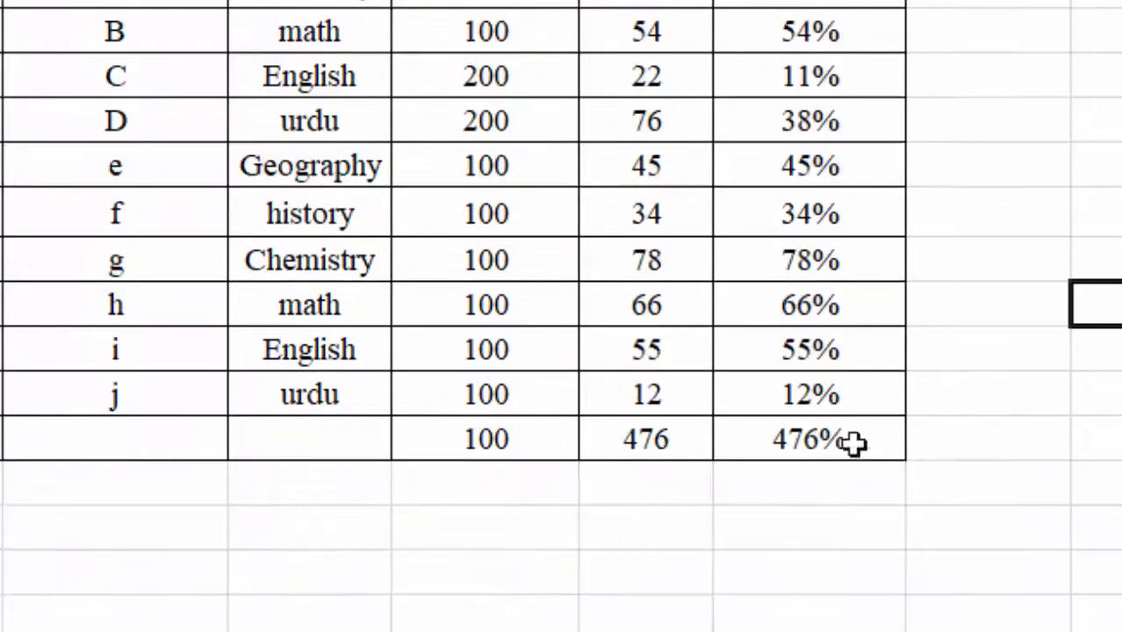
Step: Change the obtained marks of Roll No 7 in cell G10 to 65
left_click(650, 439)
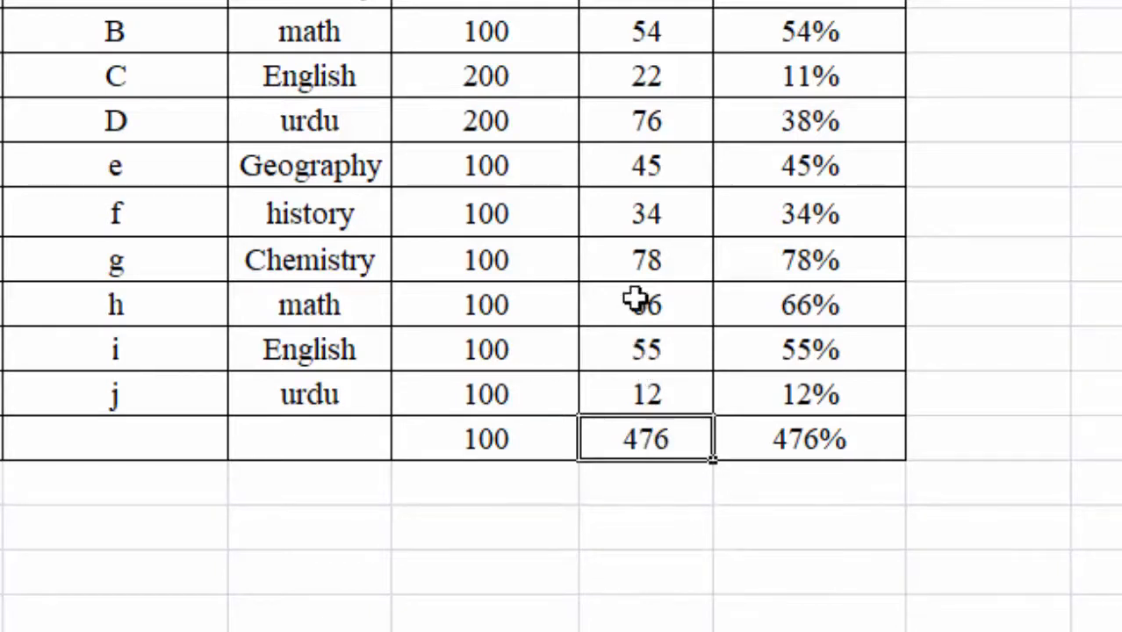
left_click(658, 261)
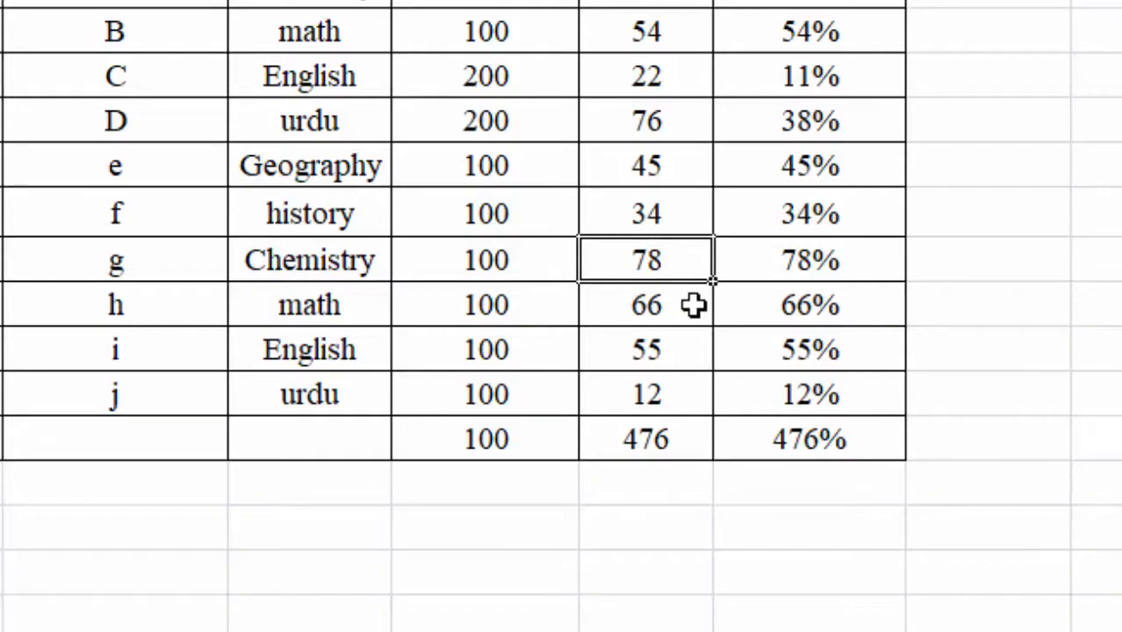
type("65")
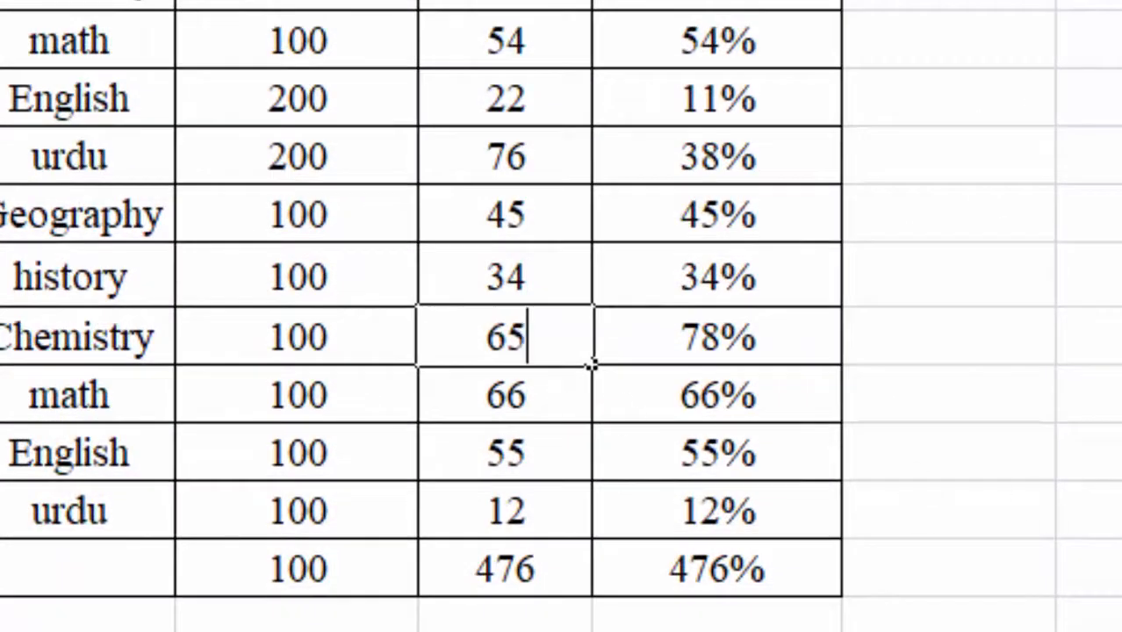
key("Return")
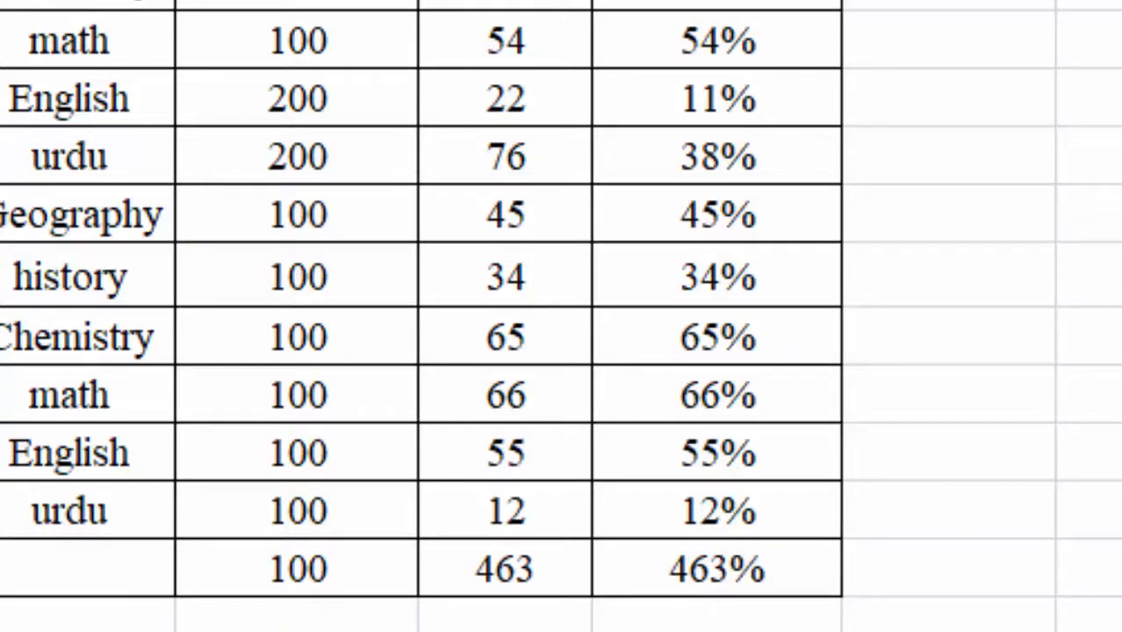
Step: Try 78 as the obtained marks of Roll No 7 and undo that entry
type("78")
key("ctrl+Return")
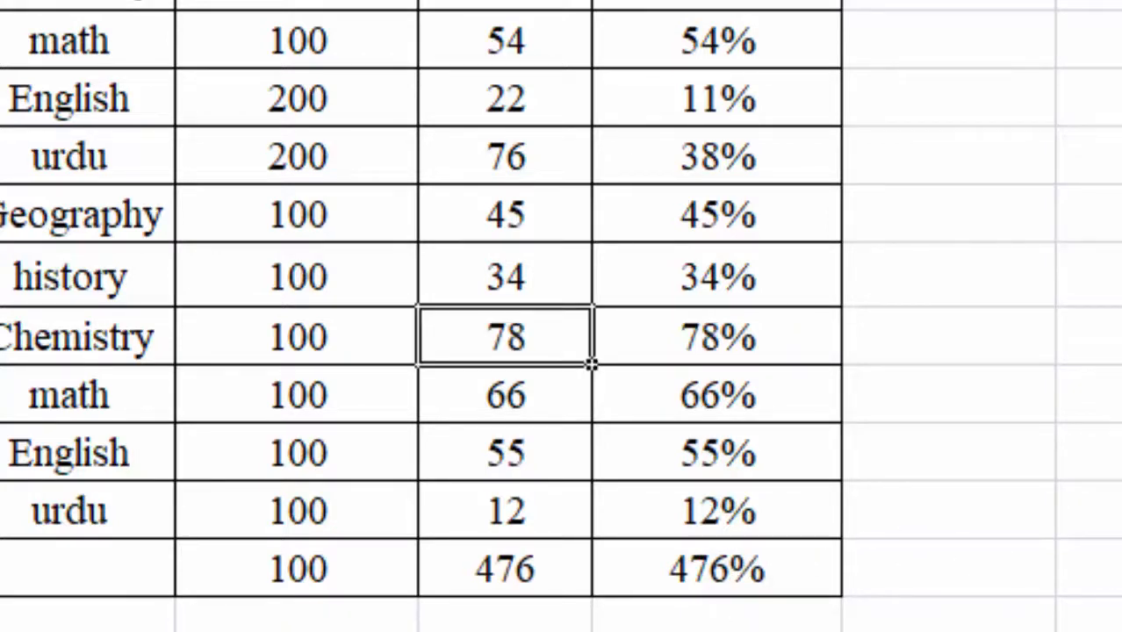
key("ctrl+z")
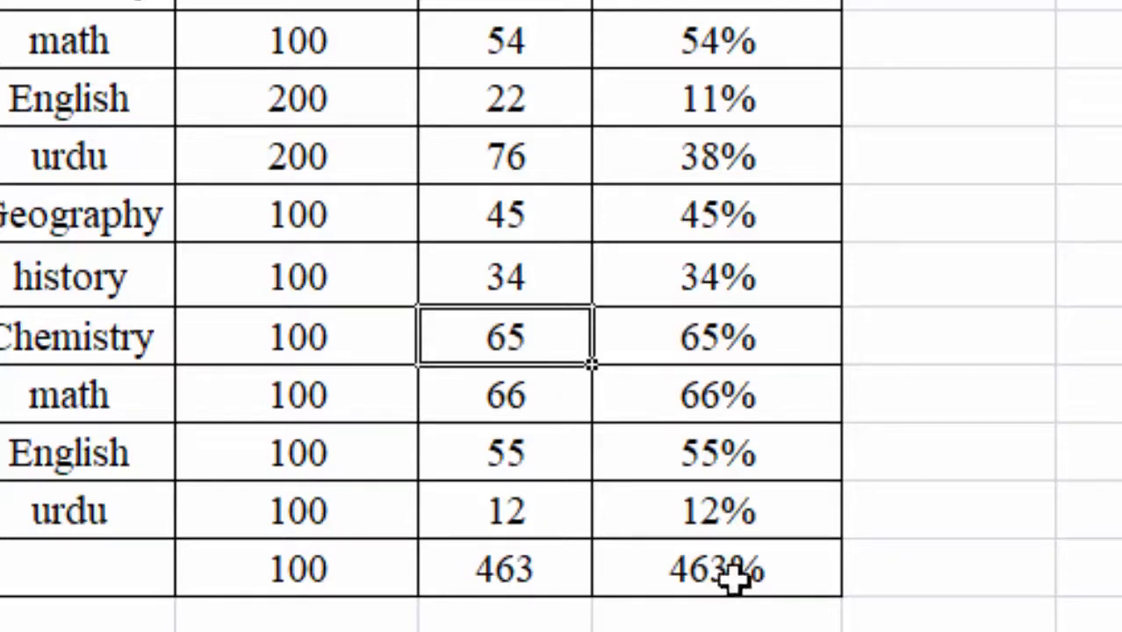
left_click(1065, 590)
left_click(1107, 413)
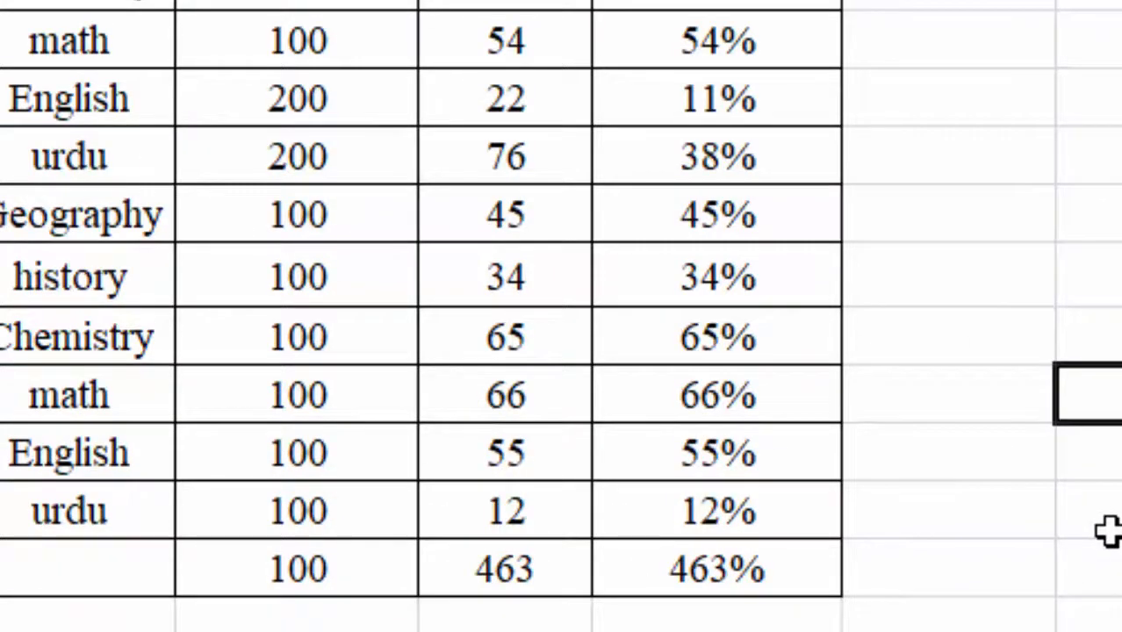
left_click(1098, 284)
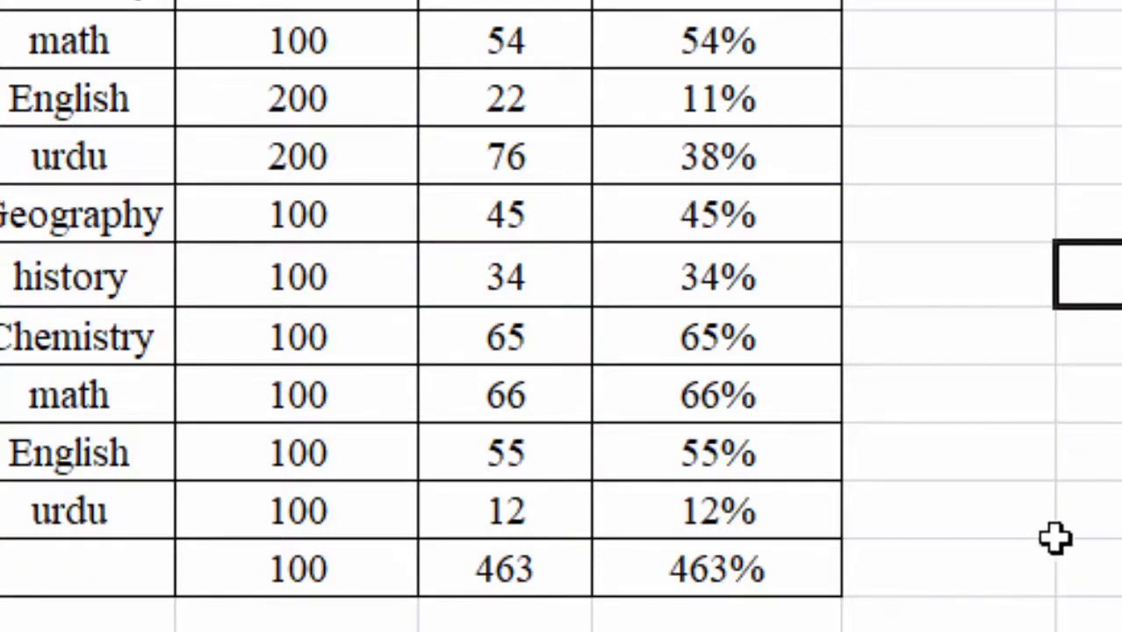
left_click(1049, 565)
scroll(562, 316, "up", 2)
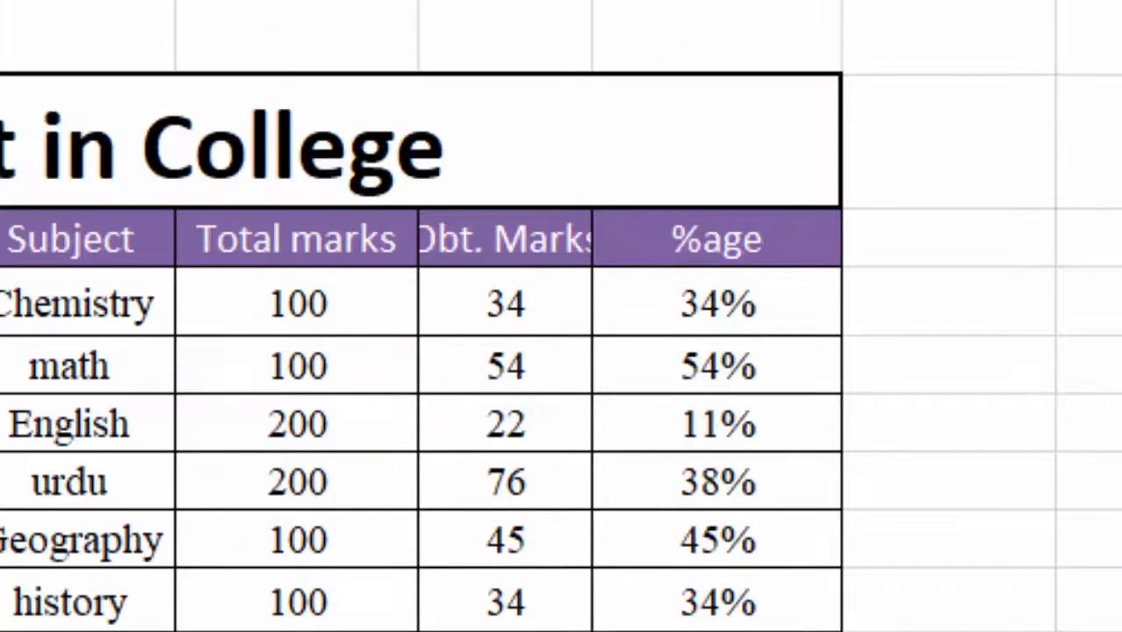
scroll(562, 316, "down", 2)
mouse_move(1080, 334)
left_mouse_down()
mouse_move(1047, 396)
mouse_move(180, 615)
left_mouse_up()
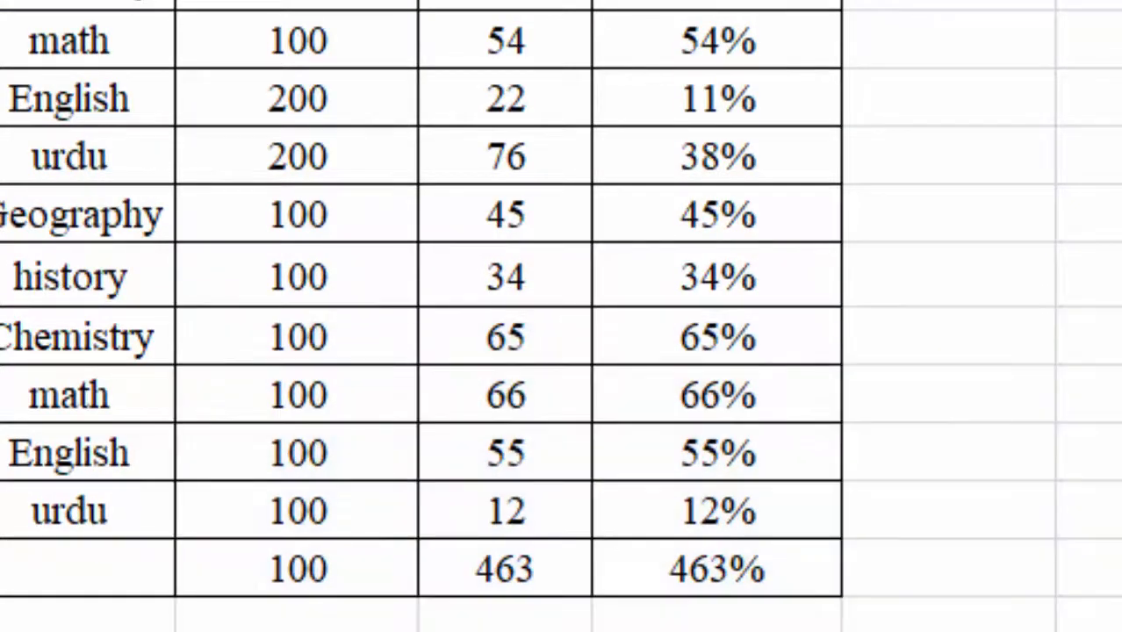
left_click(979, 621)
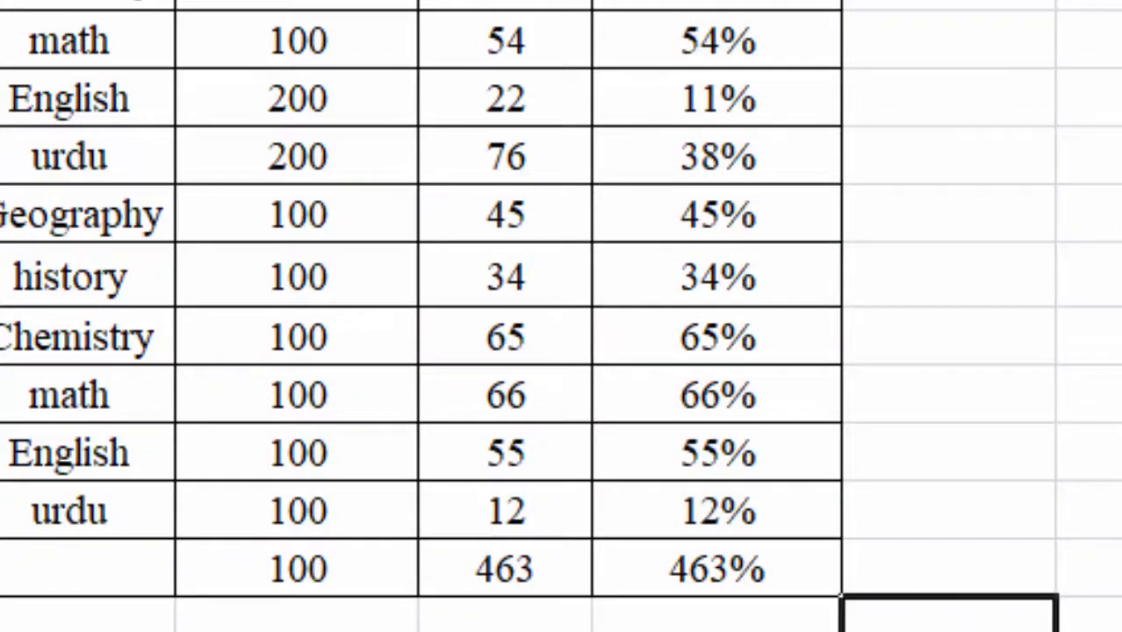
key("Return")
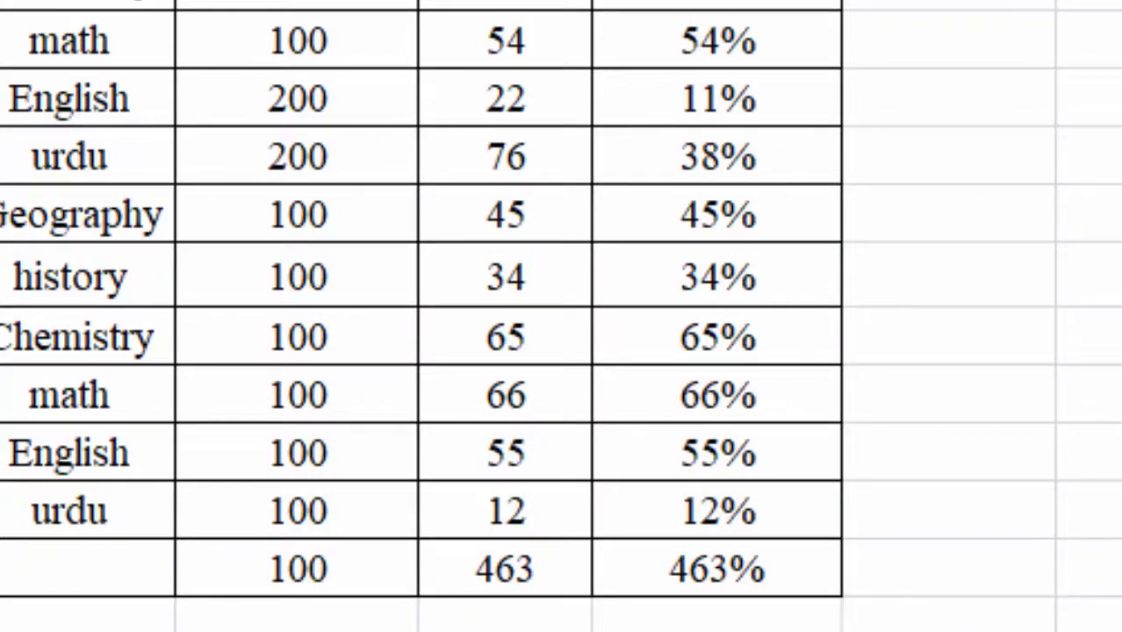
left_click(1089, 566)
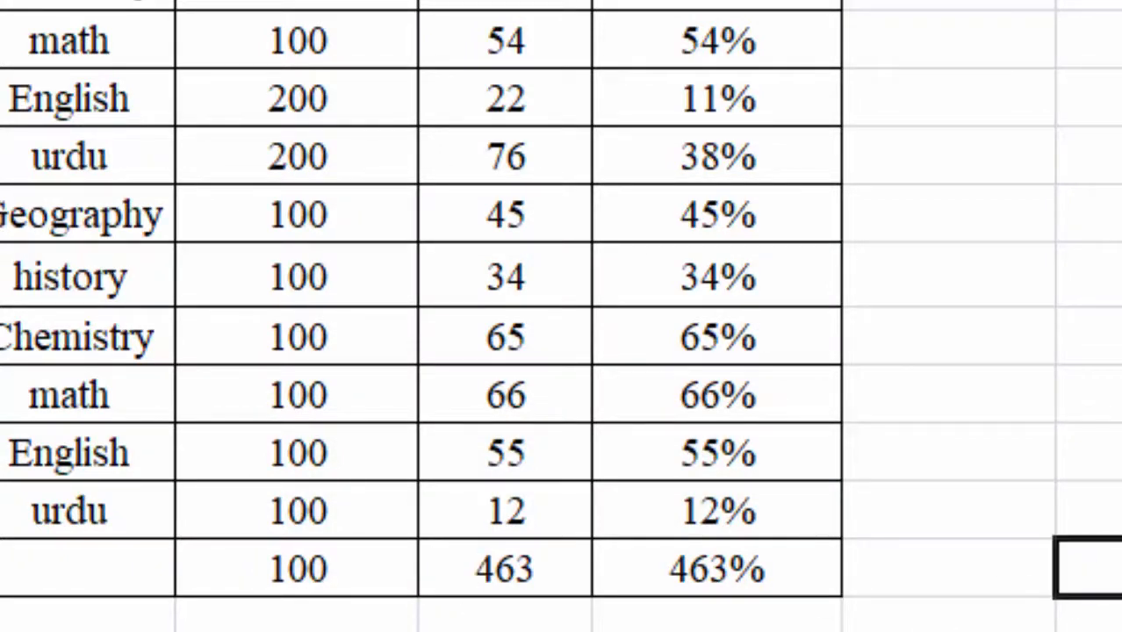
Step: Link empty cell J15 to the Grand Total of obtained marks with the formula =G14
left_click(506, 575)
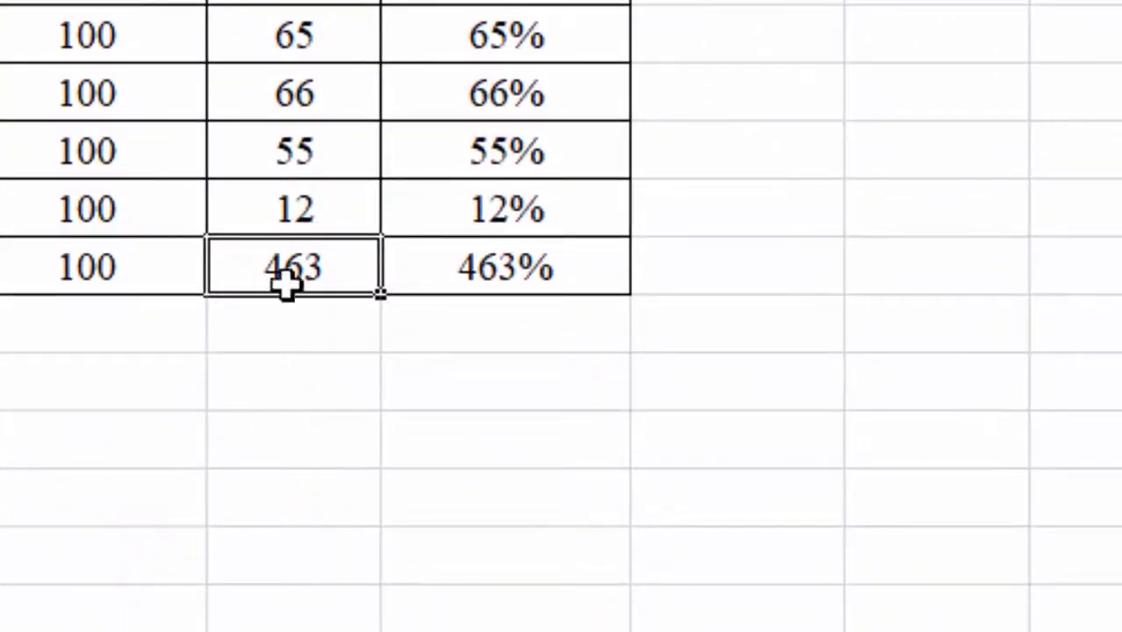
left_click(392, 429)
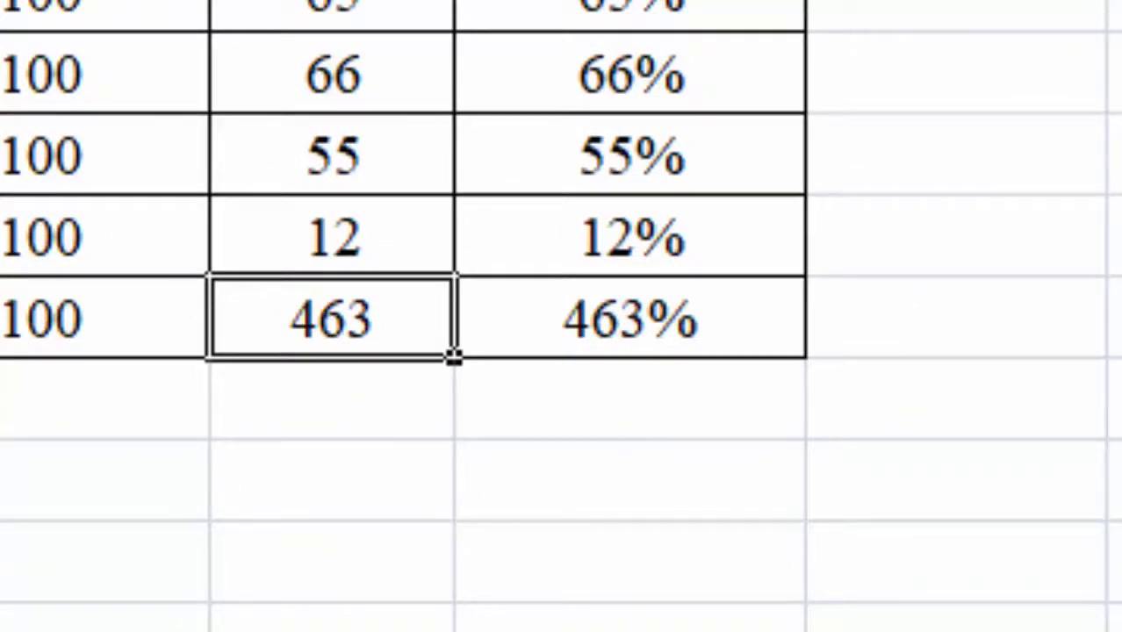
left_click(1115, 400)
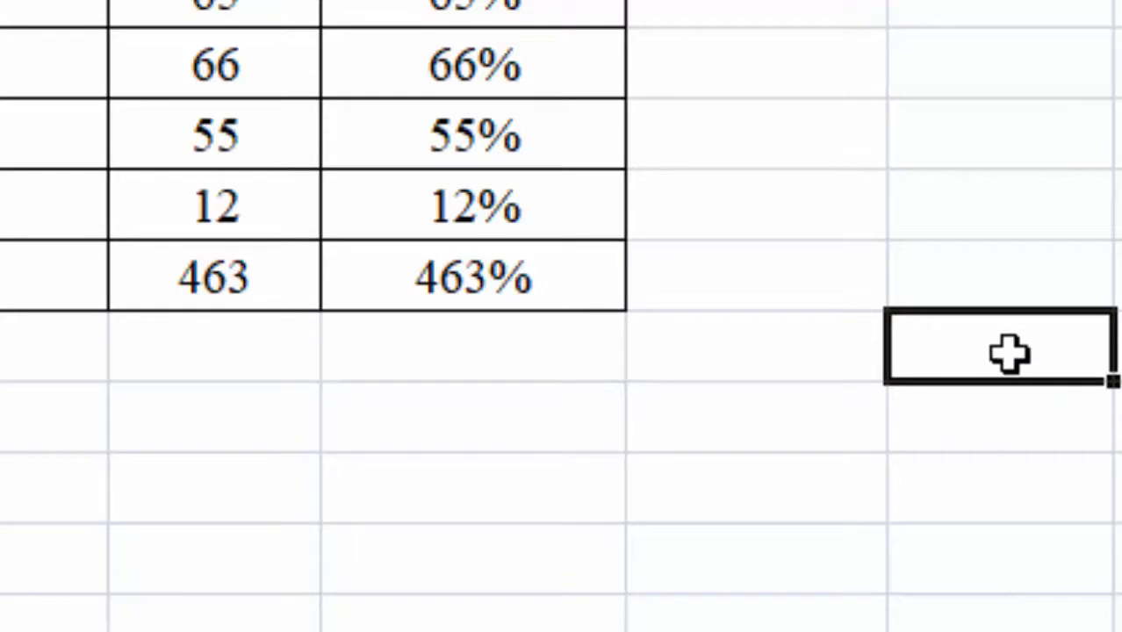
type("=")
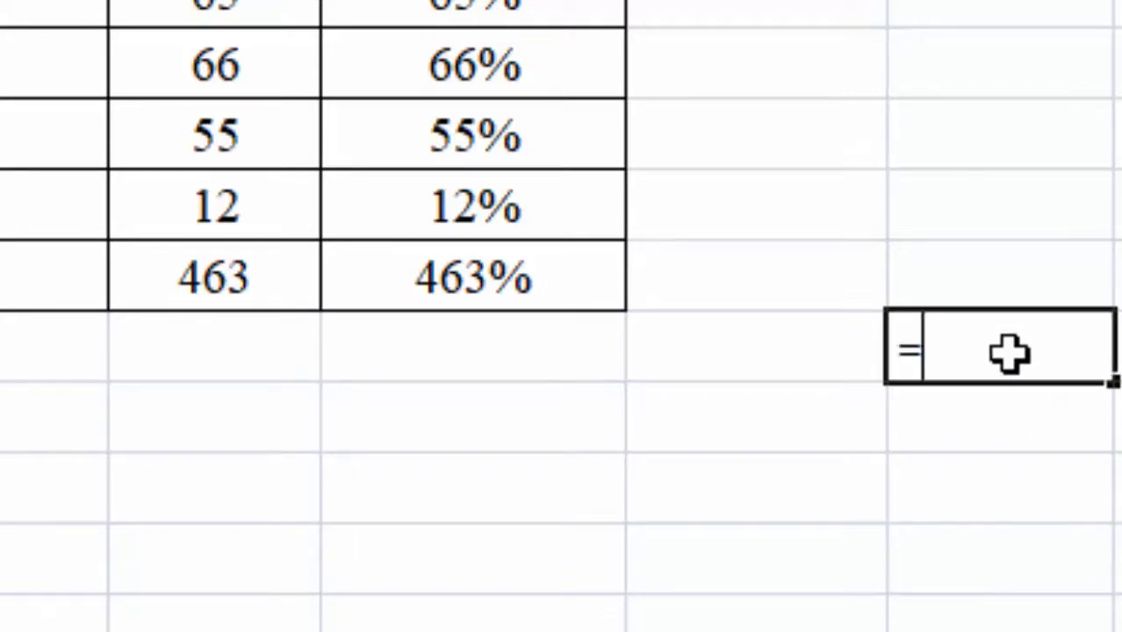
type("G14")
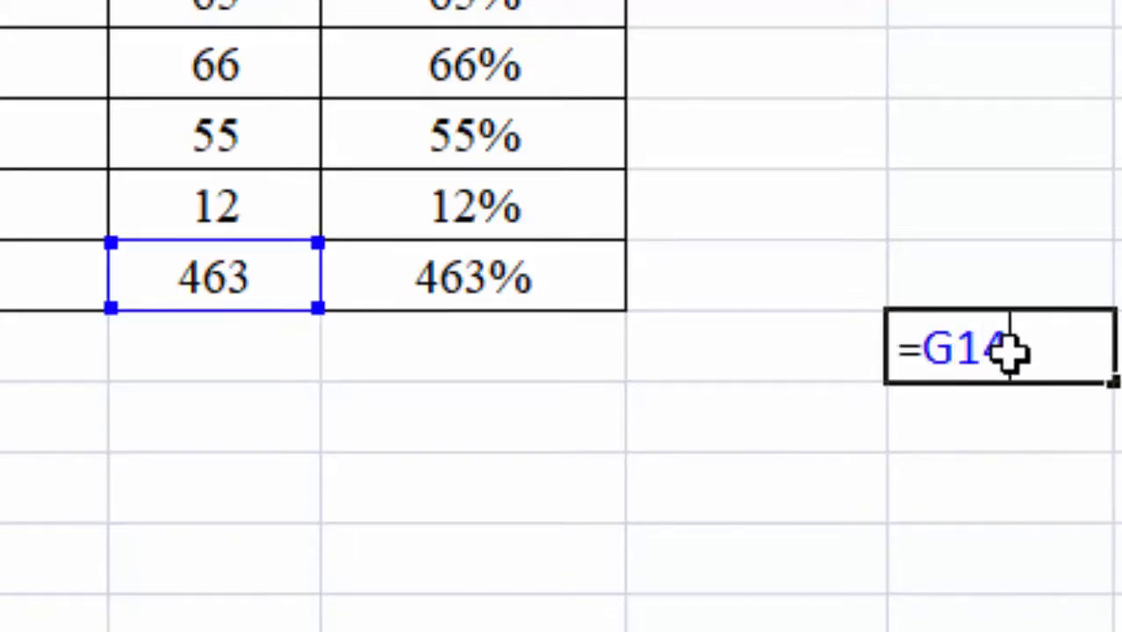
key("Return")
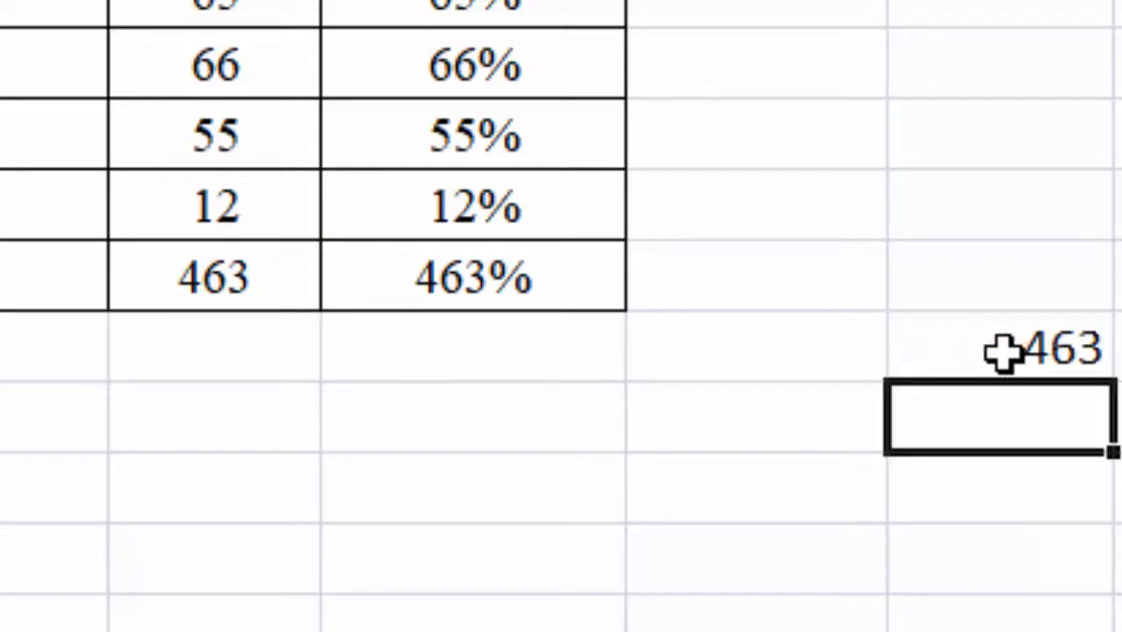
left_click(598, 584)
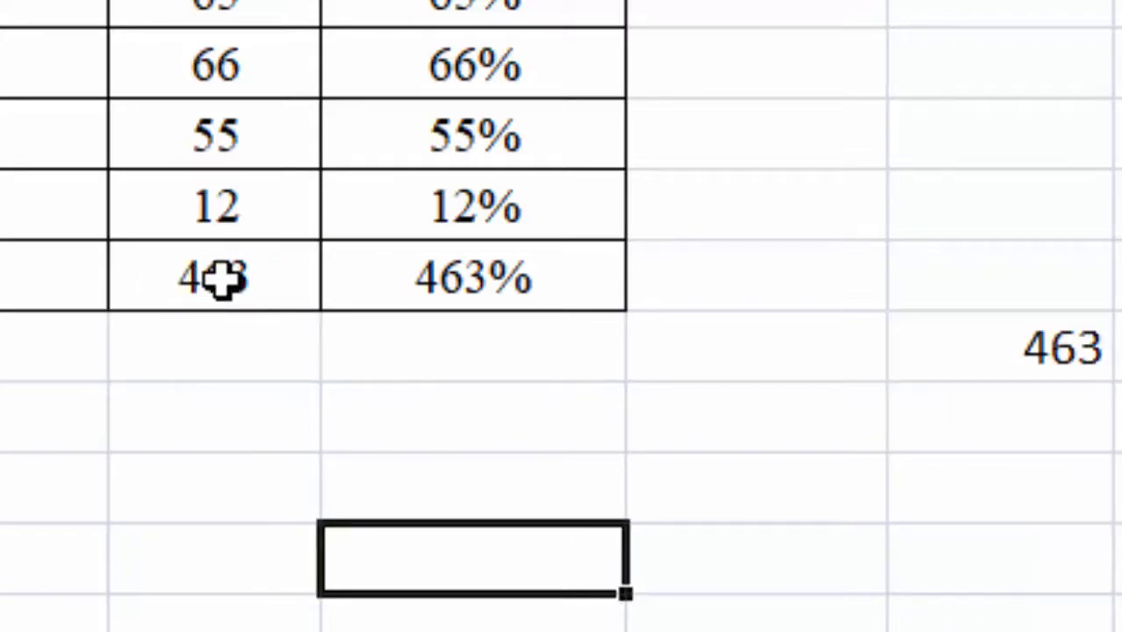
left_click(1079, 378)
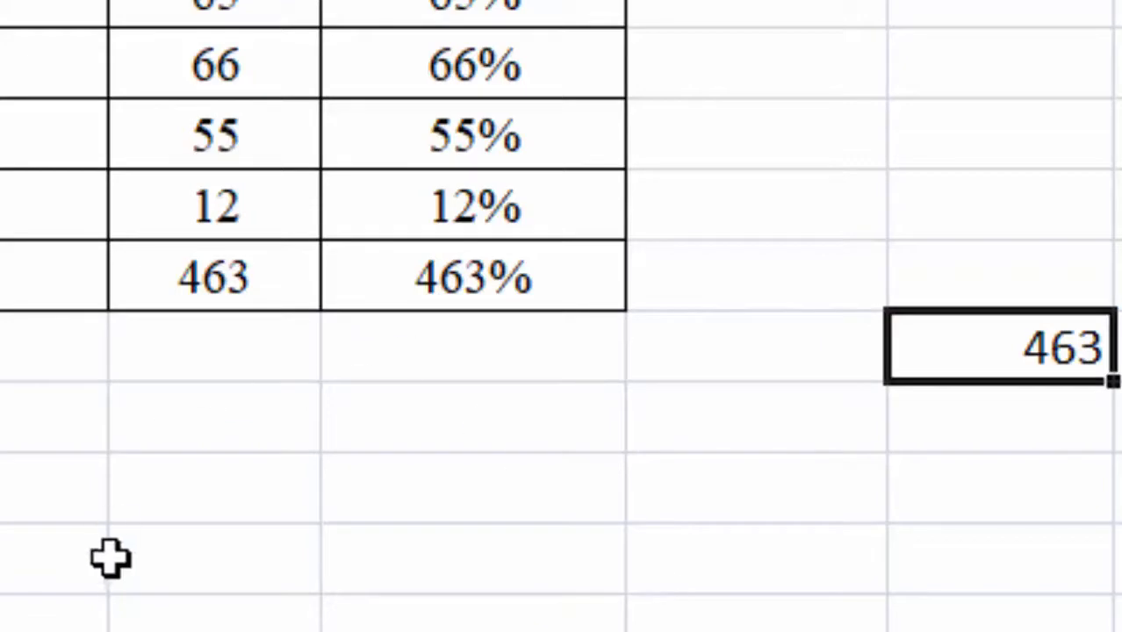
Step: Change the obtained marks for Geography in cell G8 to 40 and check the linked cell J15
left_click(451, 48)
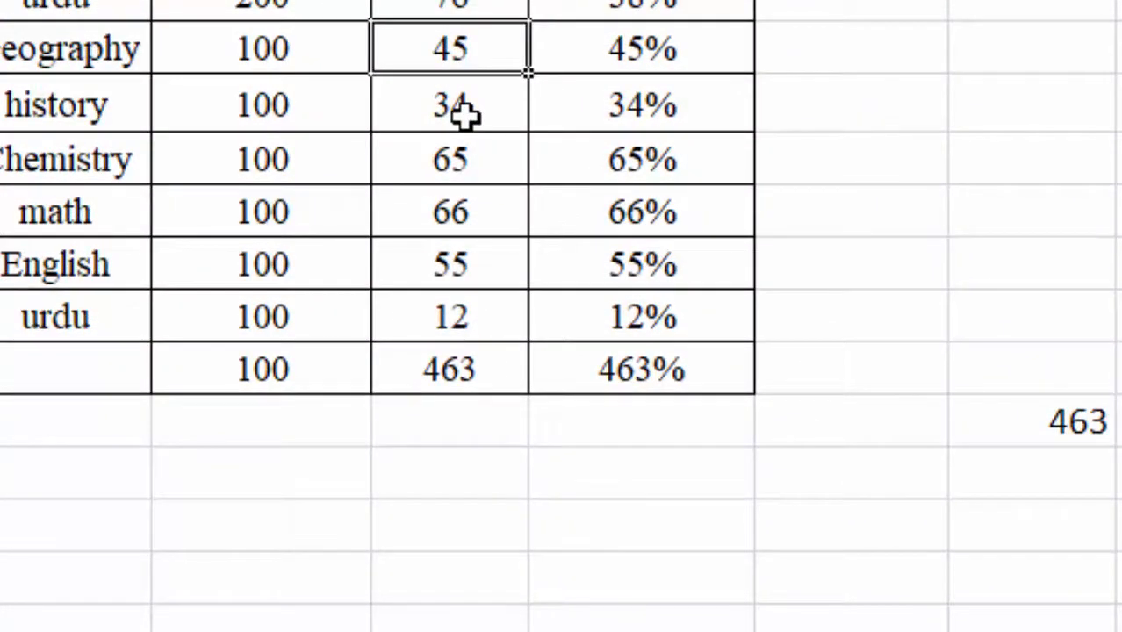
type("40")
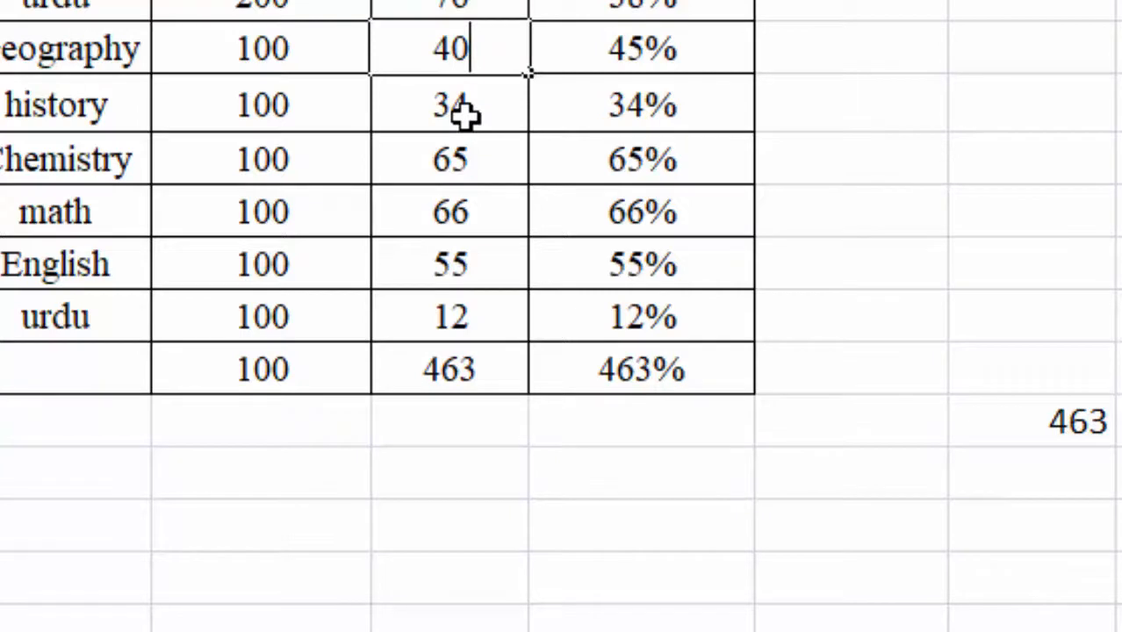
left_click(138, 594)
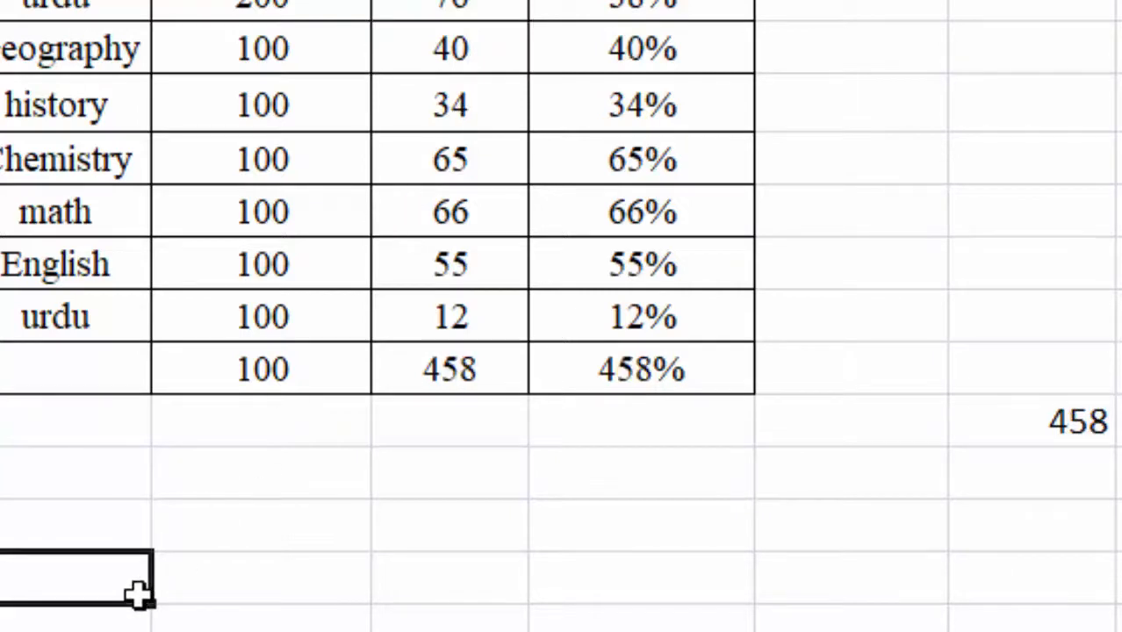
left_click(1080, 423)
left_click(321, 617)
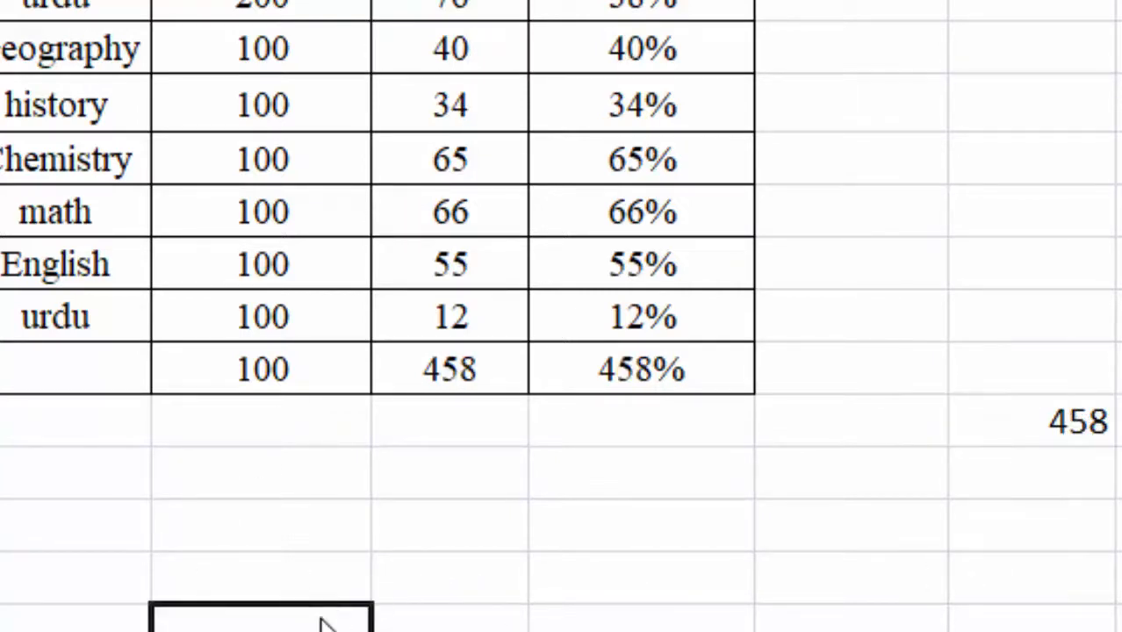